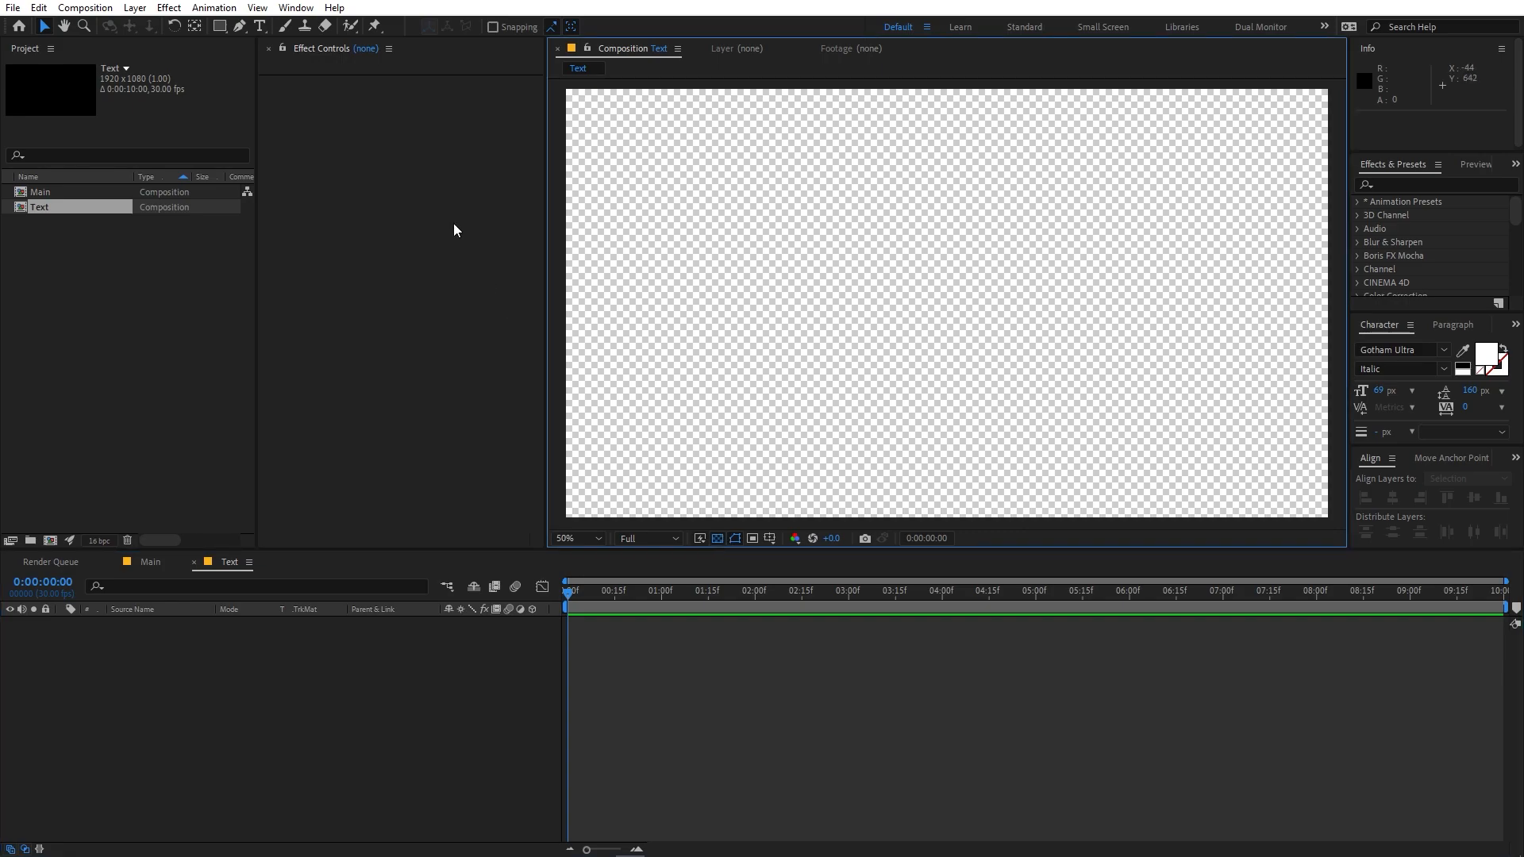
- Add a text layer reading "MOTION GRAPHICS" on two lines in the Text composition
{"action": "left_click", "coordinate": [255, 24]}
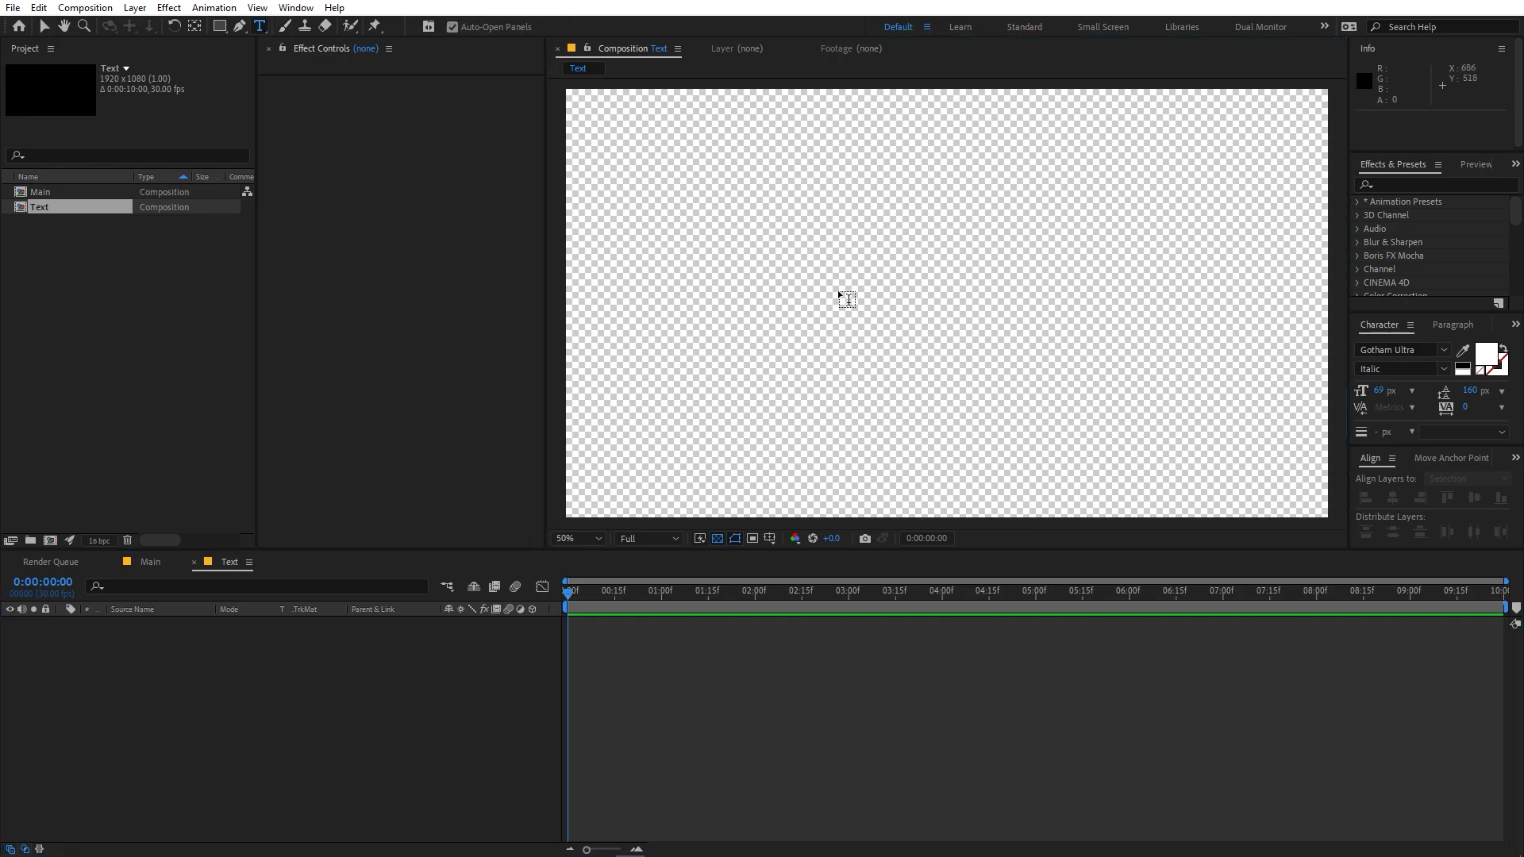
{"action": "left_click", "coordinate": [860, 250]}
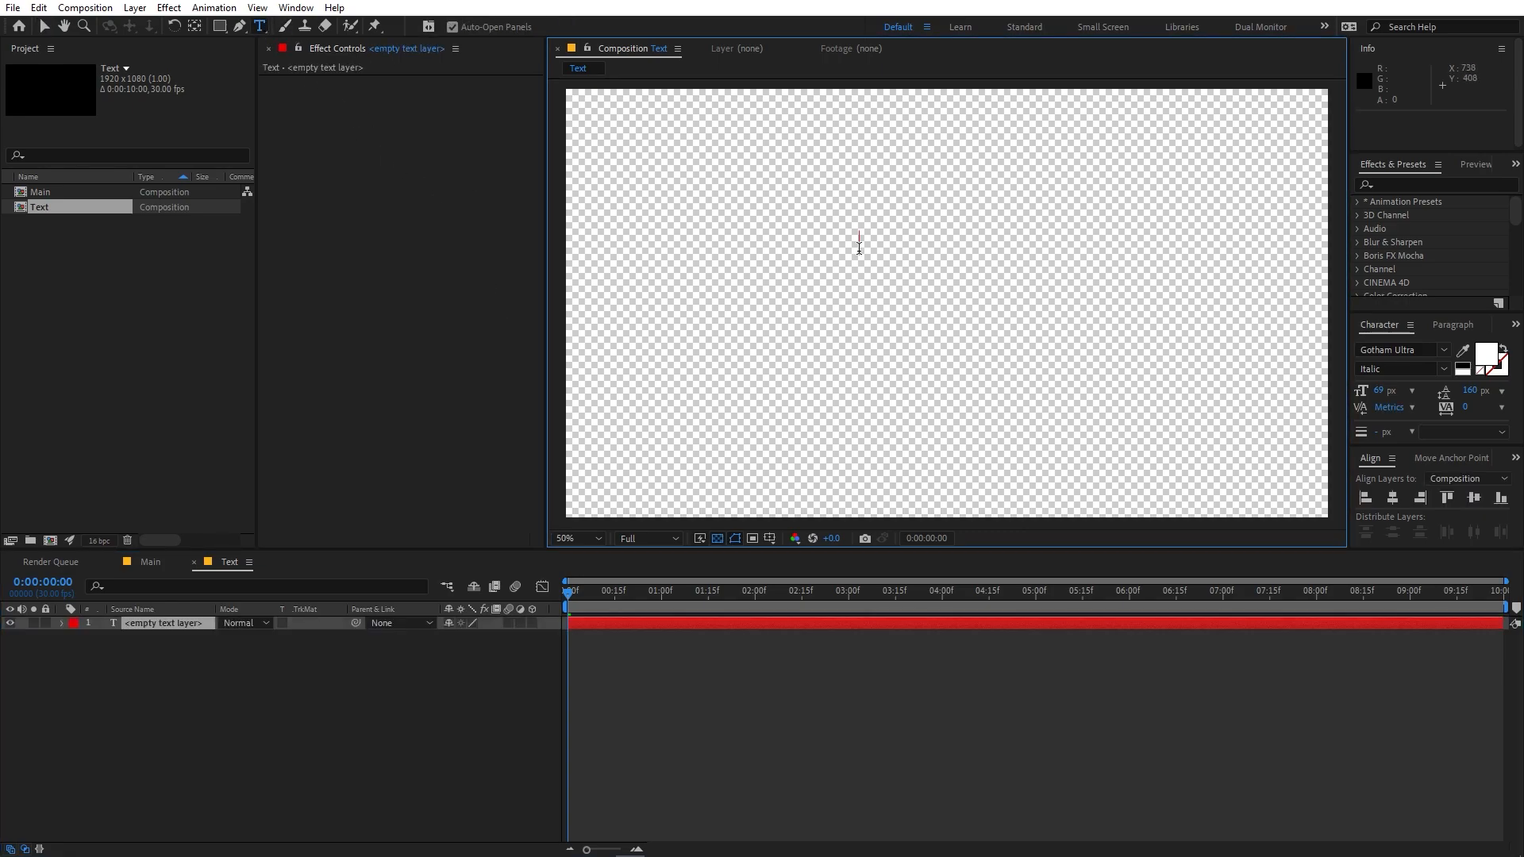
{"action": "type", "text": "MOTION "}
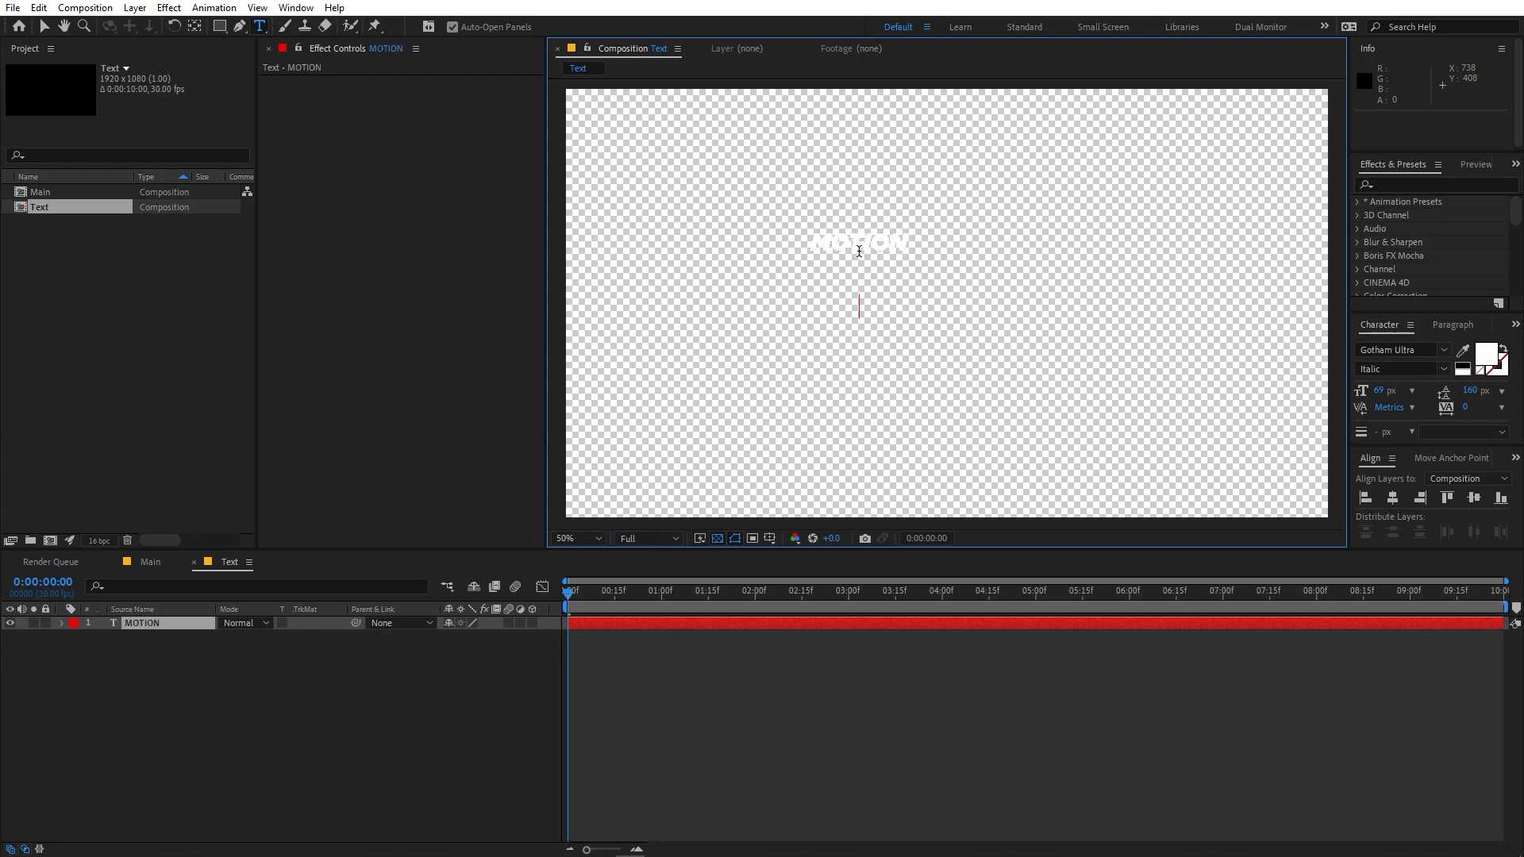
{"action": "type", "text": "GRAPHICS"}
- Set the fill colour of all the text to 151515 and its leading to 65 px
{"action": "key", "text": "ctrl+a"}
{"action": "left_click", "coordinate": [1480, 365]}
{"action": "left_click_drag", "start_coordinate": [286, 473], "coordinate": [112, 543]}
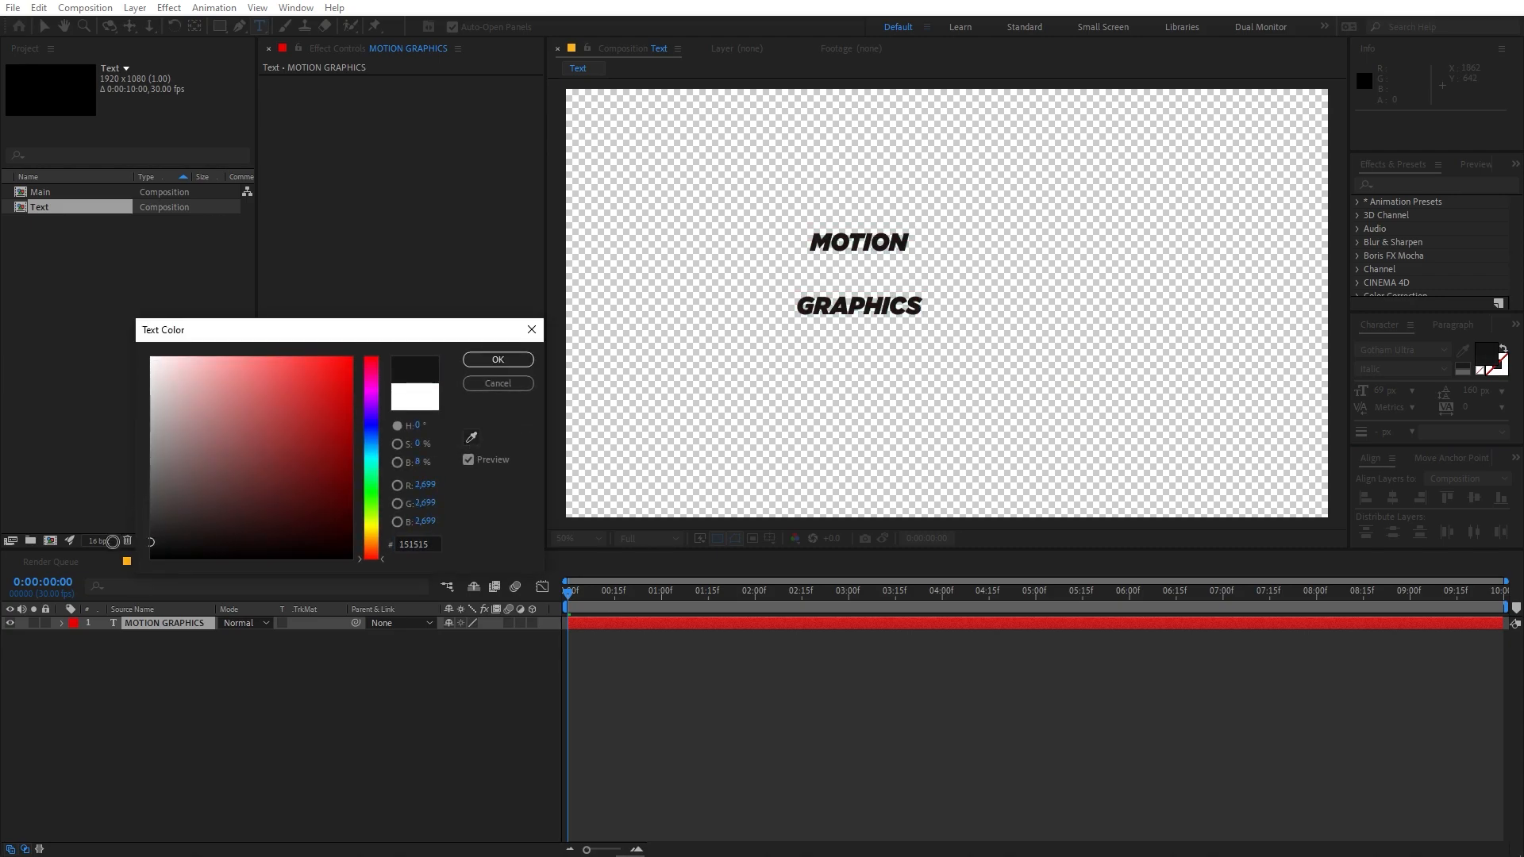
{"action": "key", "text": "Return"}
{"action": "left_click", "coordinate": [1501, 390]}
{"action": "left_click", "coordinate": [1453, 406]}
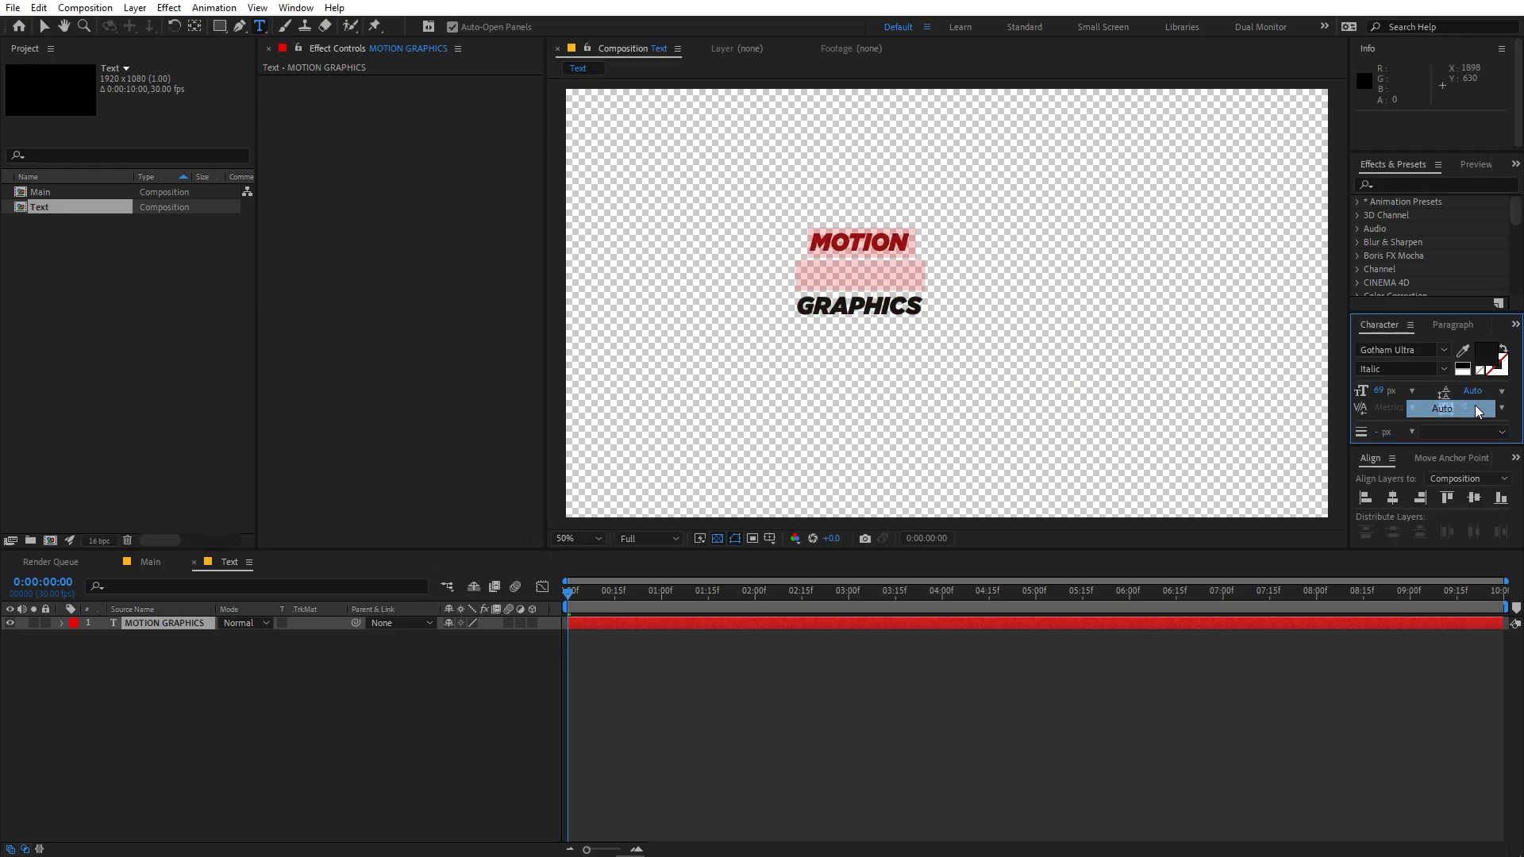
{"action": "left_click_drag", "start_coordinate": [1473, 393], "coordinate": [1365, 414]}
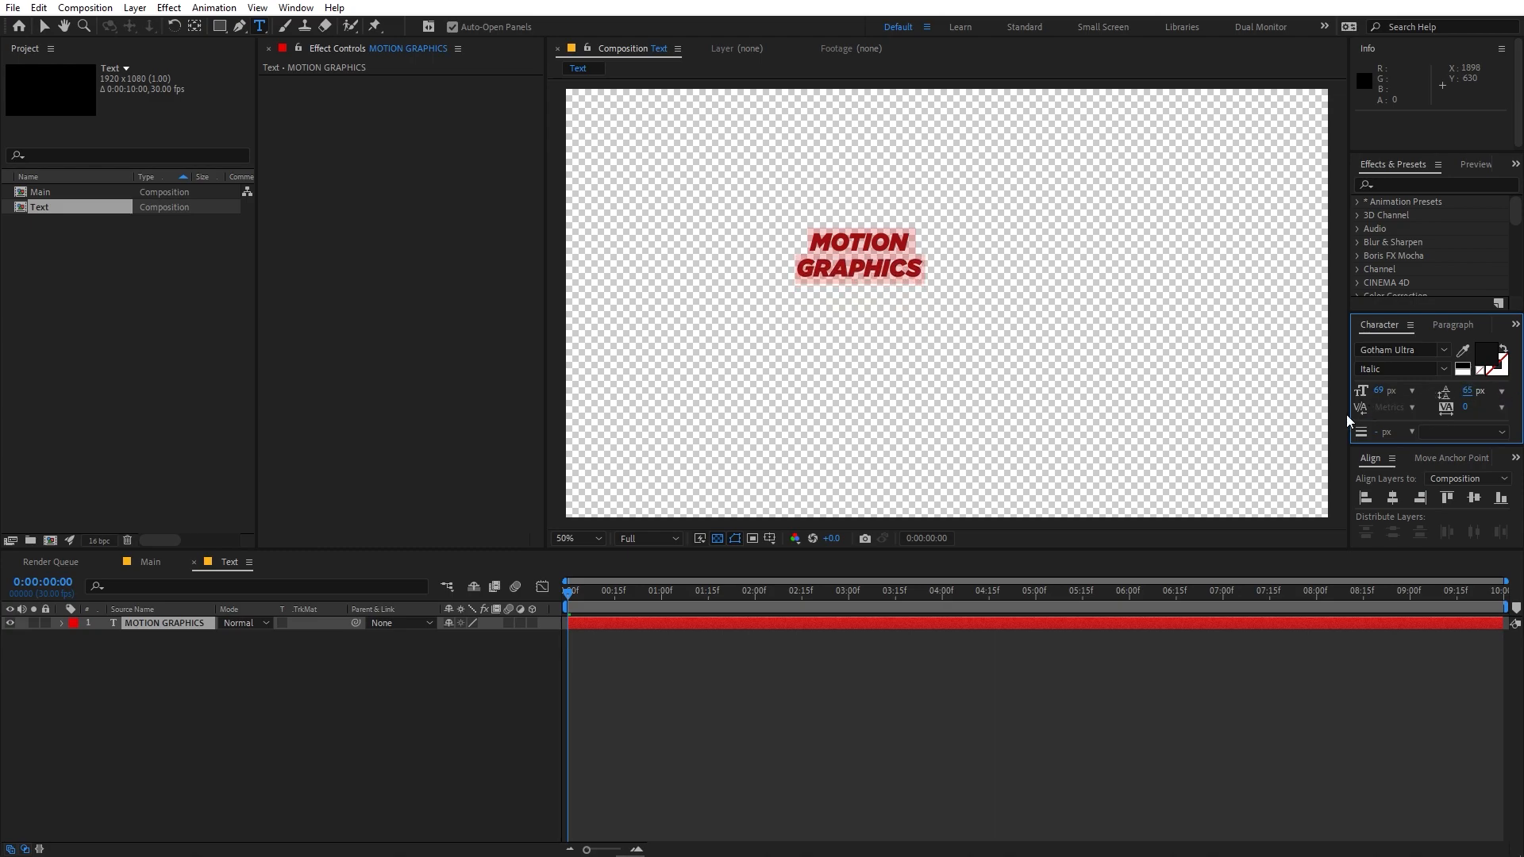
- Scale the text layer to 262% and centre it horizontally and vertically in the composition
{"action": "left_click", "coordinate": [173, 625]}
{"action": "key", "text": "s"}
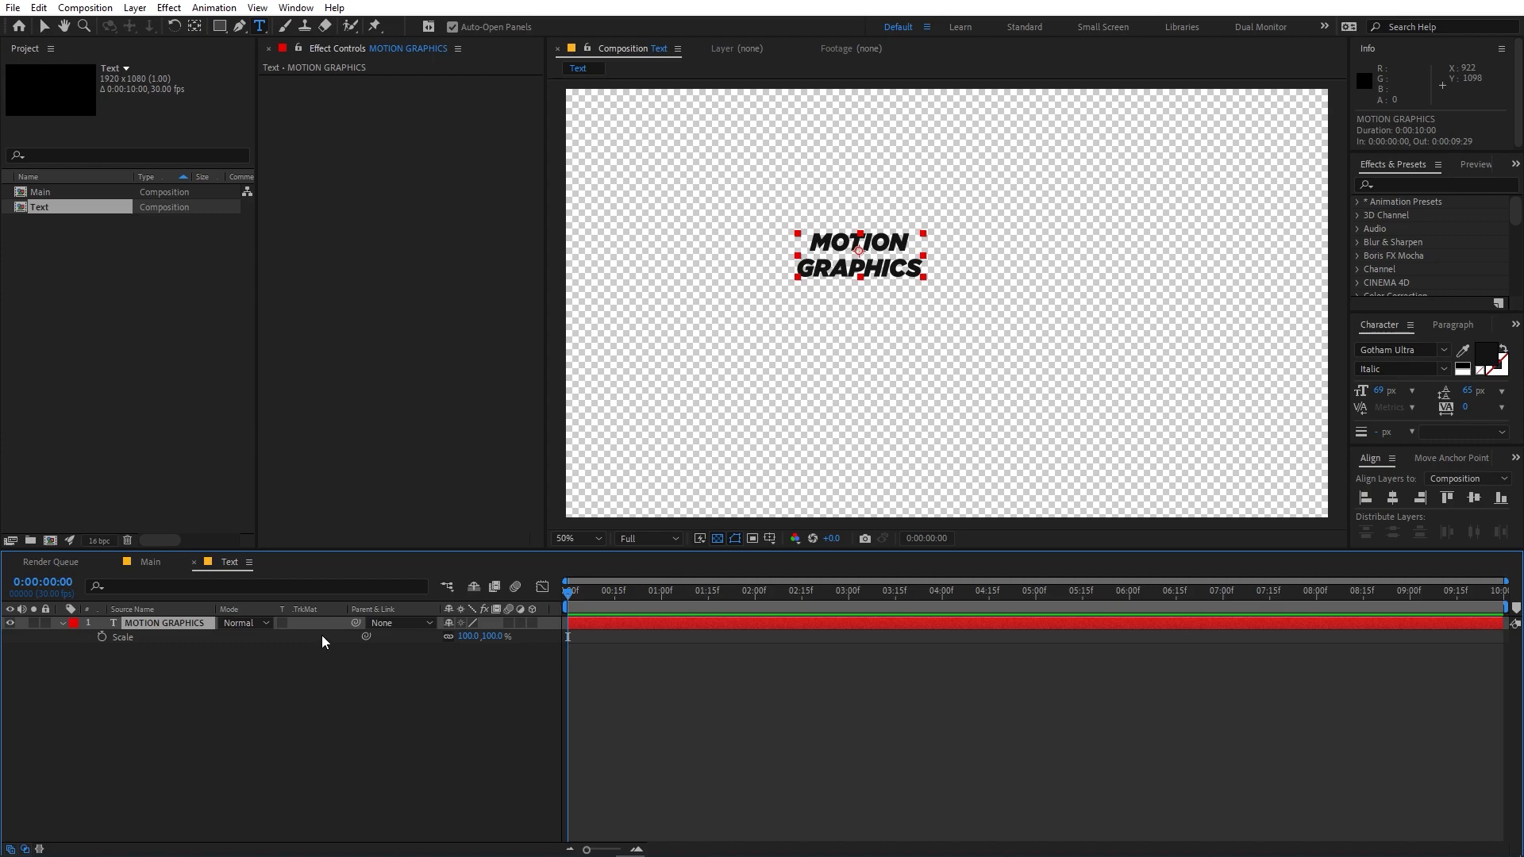
{"action": "left_click_drag", "start_coordinate": [469, 637], "coordinate": [1076, 331]}
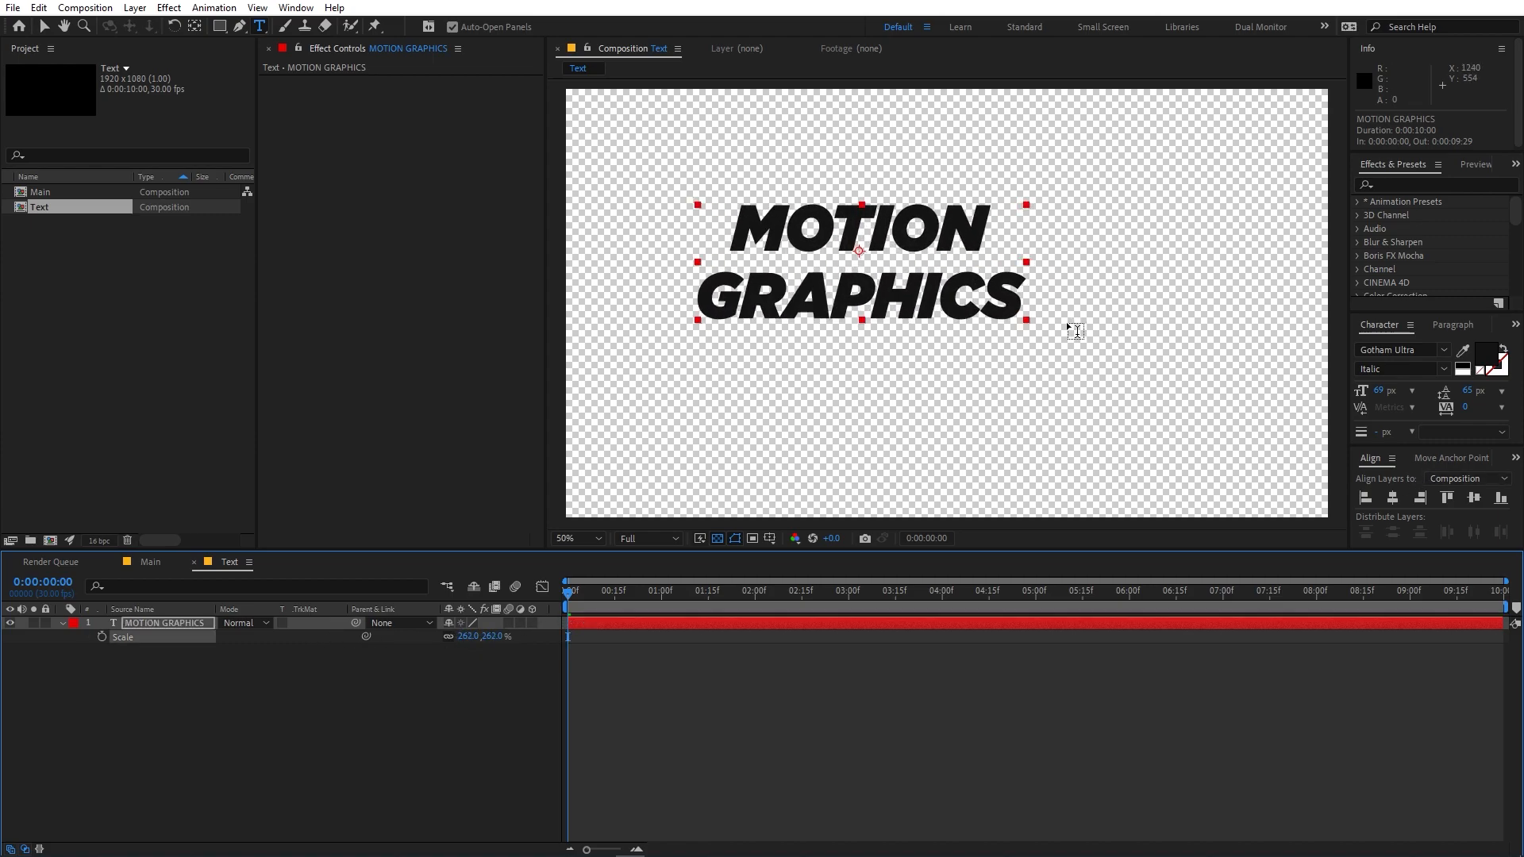
{"action": "left_click", "coordinate": [1393, 499]}
{"action": "left_click", "coordinate": [1474, 499]}
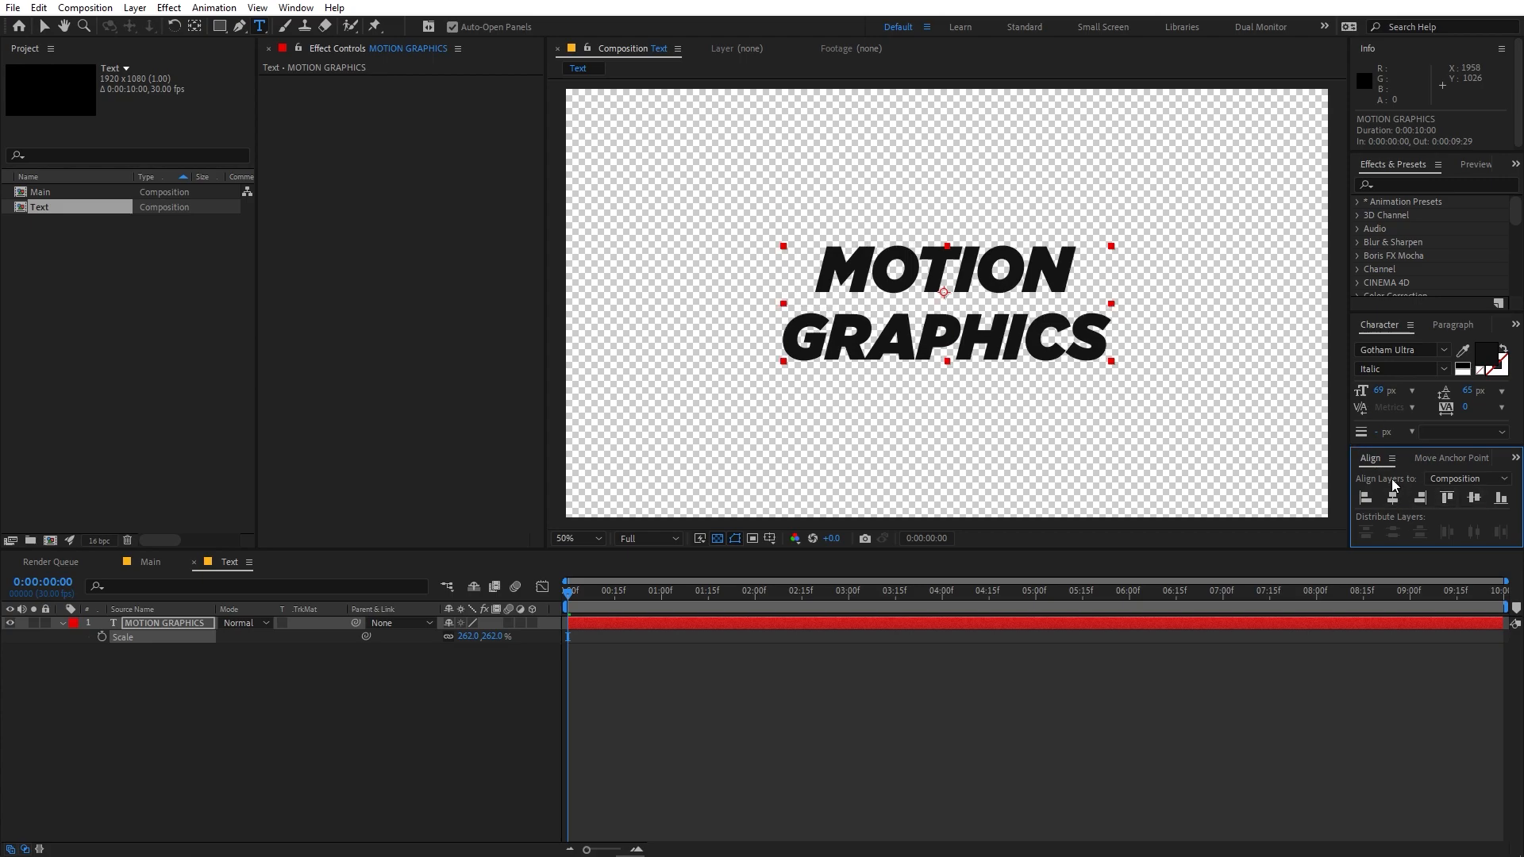
{"action": "left_click", "coordinate": [296, 7]}
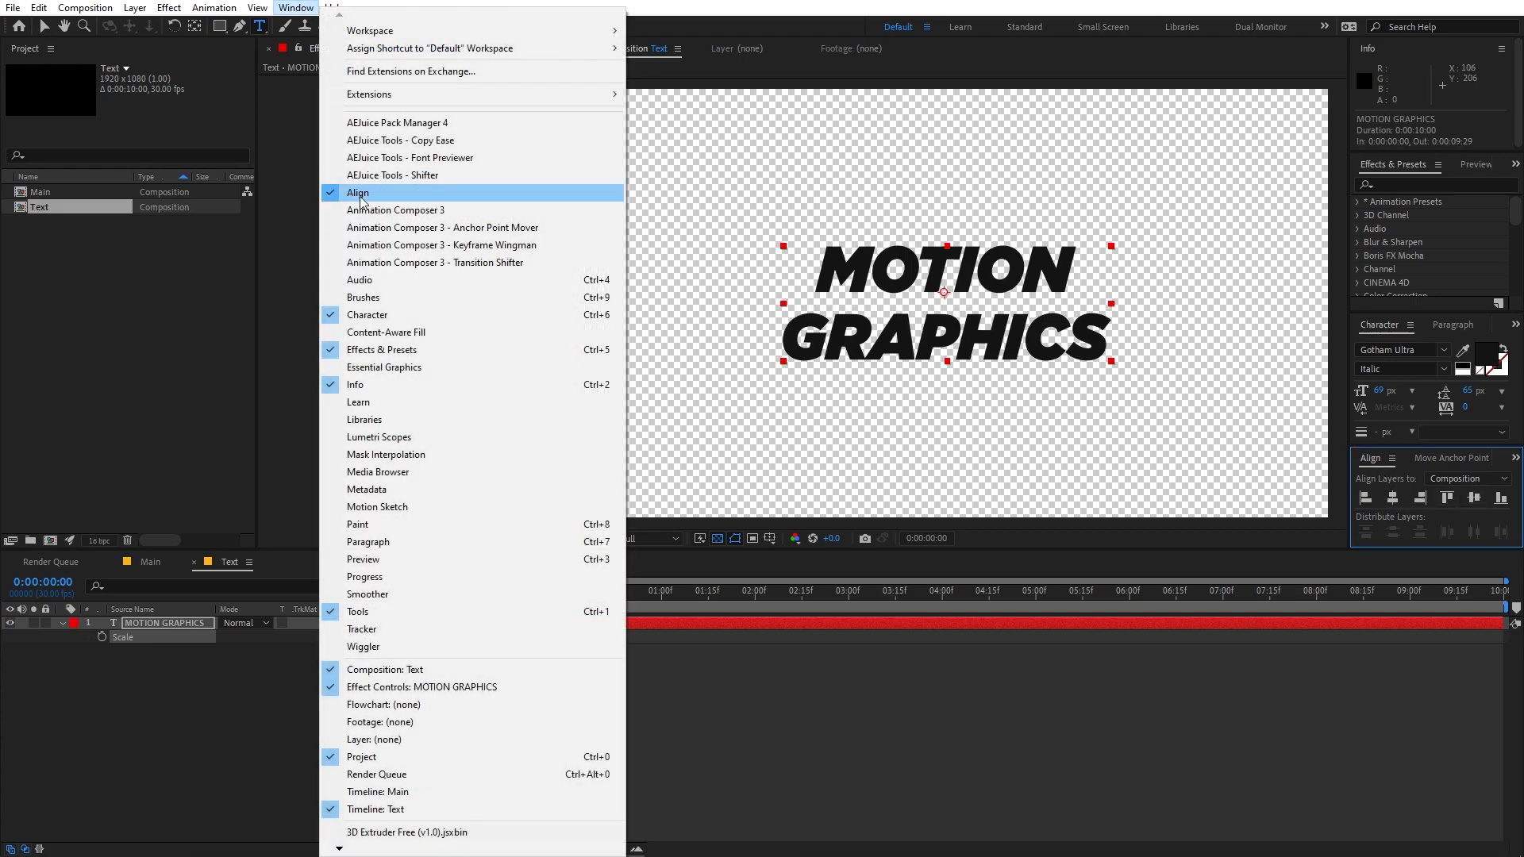
{"action": "left_click", "coordinate": [189, 630]}
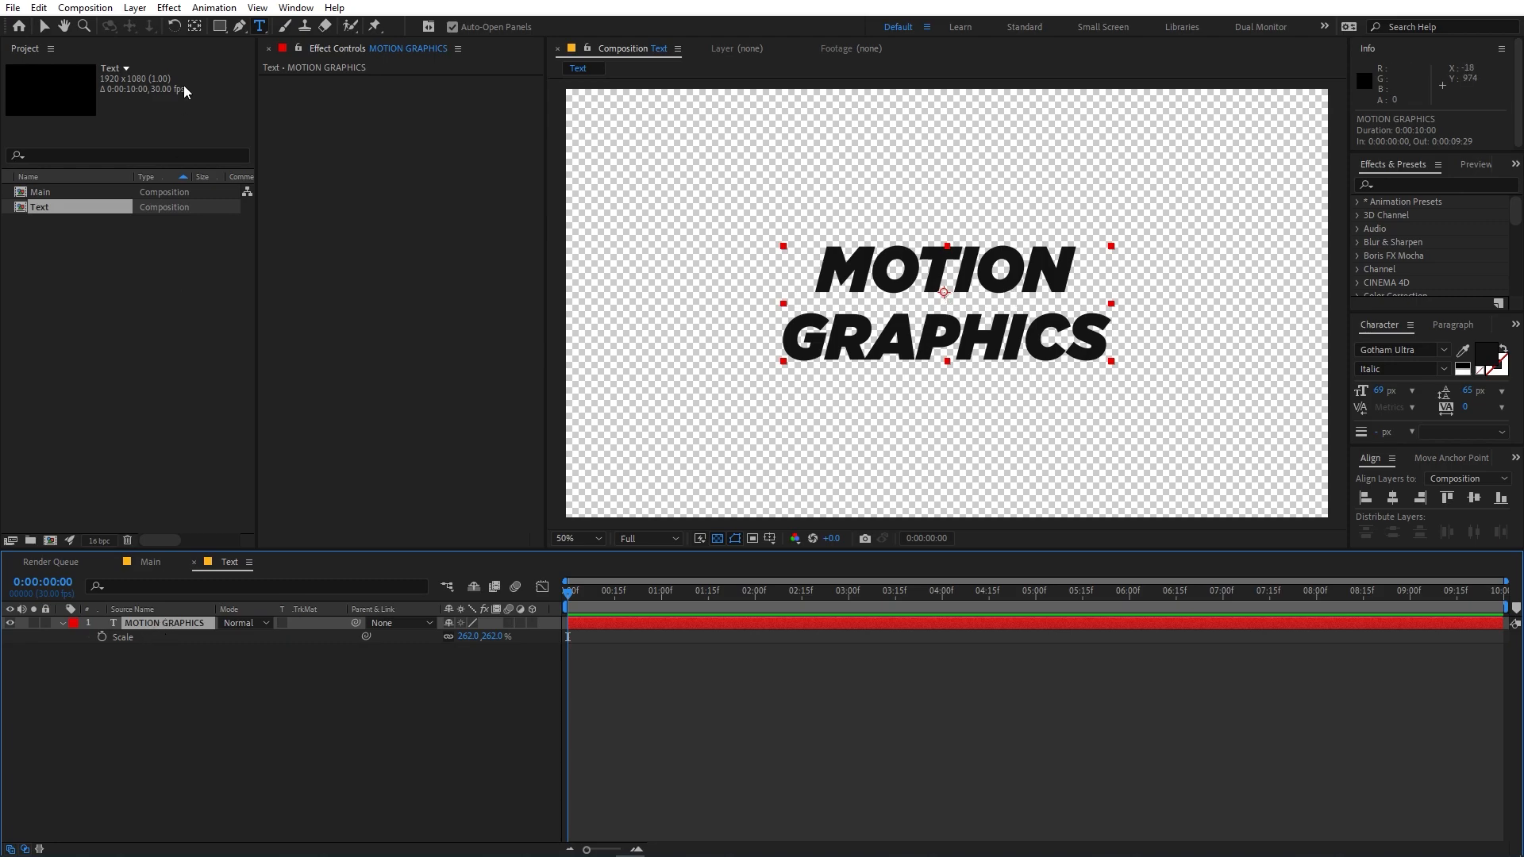
- Centre the text layer's anchor point within the text and reduce its scale to about 249%
{"action": "left_click", "coordinate": [194, 26]}
{"action": "key", "text": "ctrl+alt+Home"}
{"action": "left_click_drag", "start_coordinate": [469, 636], "coordinate": [372, 649]}
{"action": "left_click", "coordinate": [373, 702]}
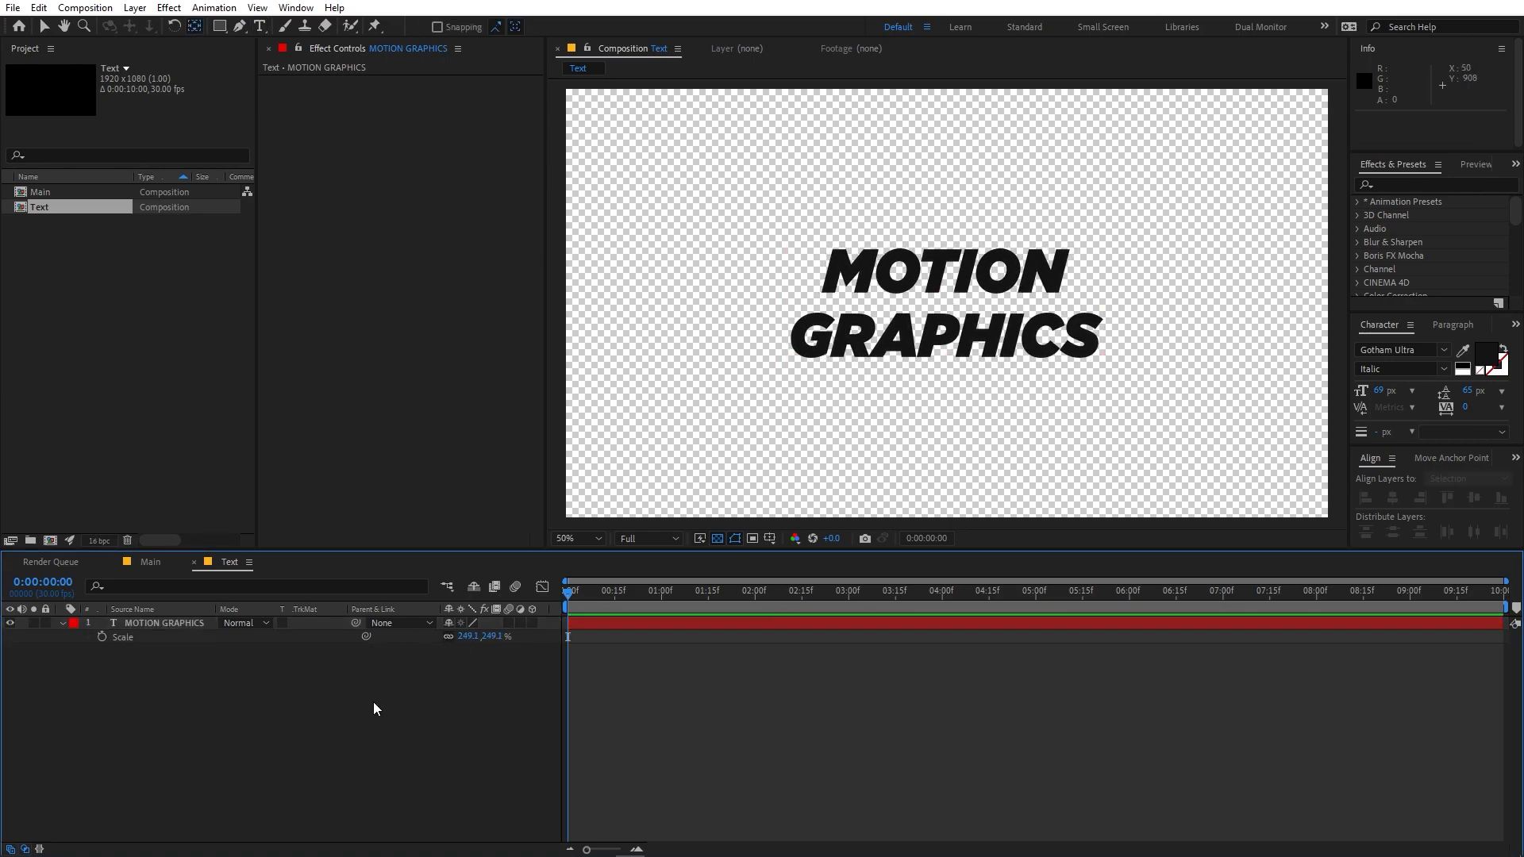
{"action": "left_click", "coordinate": [63, 627]}
- Place the Text composition as a layer in the Main composition
{"action": "left_click", "coordinate": [151, 562]}
{"action": "left_click", "coordinate": [164, 375]}
{"action": "left_click", "coordinate": [45, 206]}
{"action": "left_click_drag", "start_coordinate": [44, 206], "coordinate": [140, 657]}
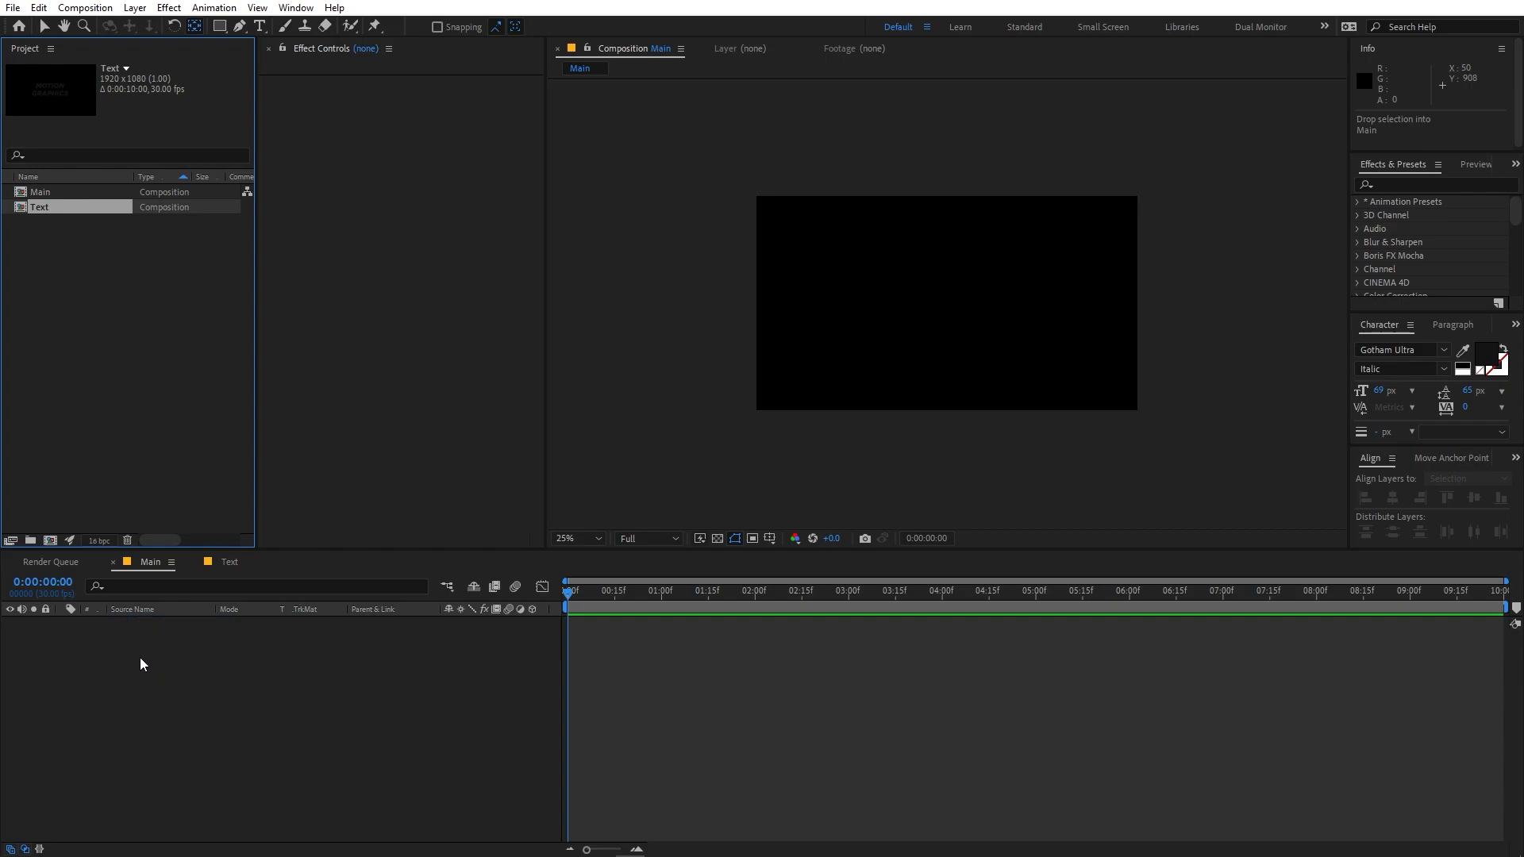
{"action": "left_click", "coordinate": [170, 689]}
- Create a 1920 x 1080 px black solid in the Main composition and move it below the Text layer
{"action": "right_click", "coordinate": [191, 730]}
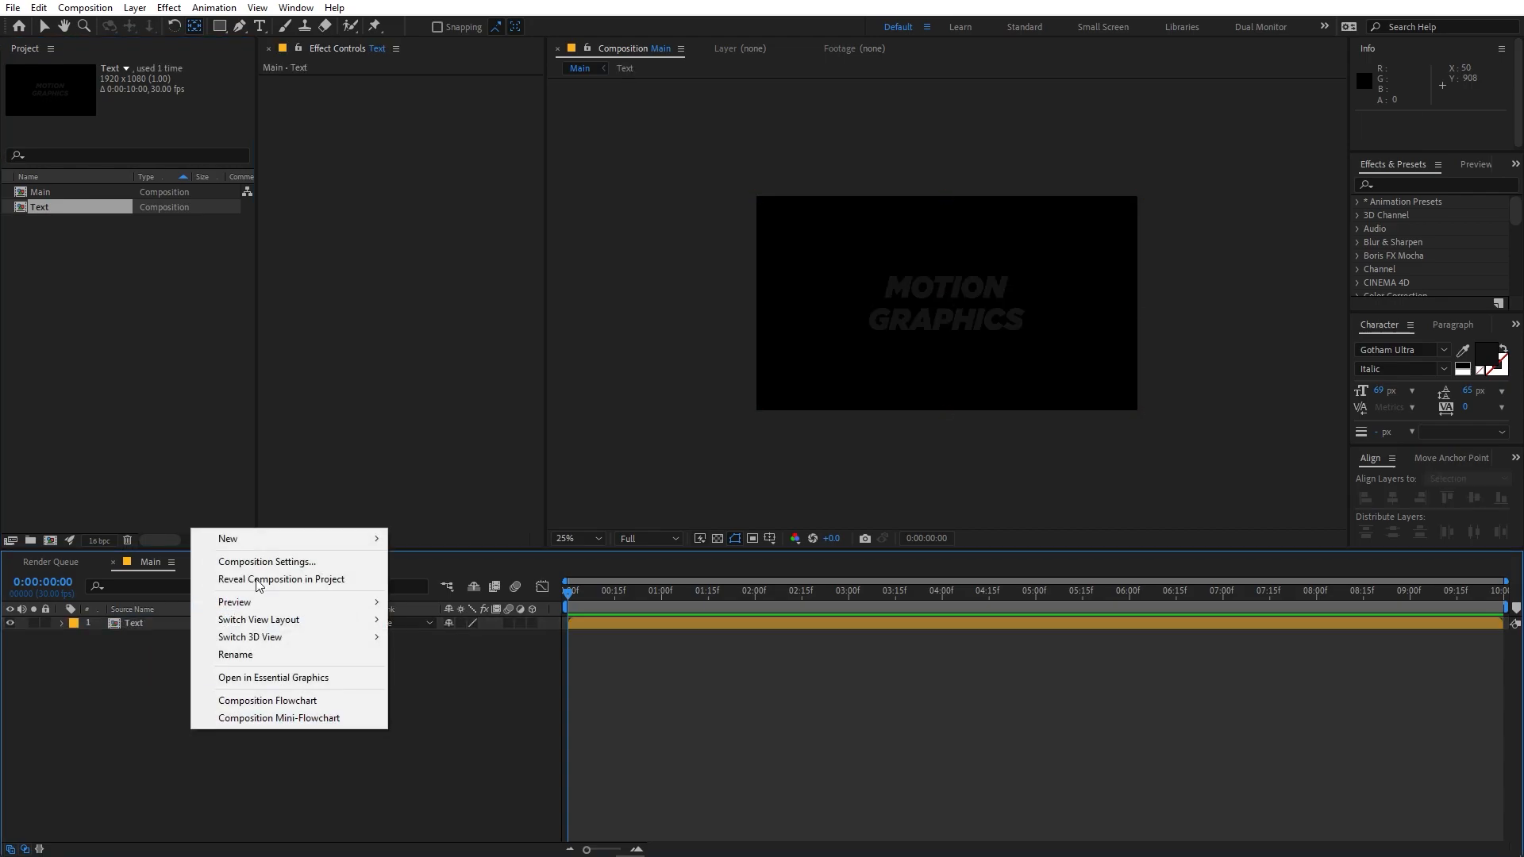
{"action": "mouse_move", "coordinate": [257, 546]}
{"action": "left_click", "coordinate": [423, 575]}
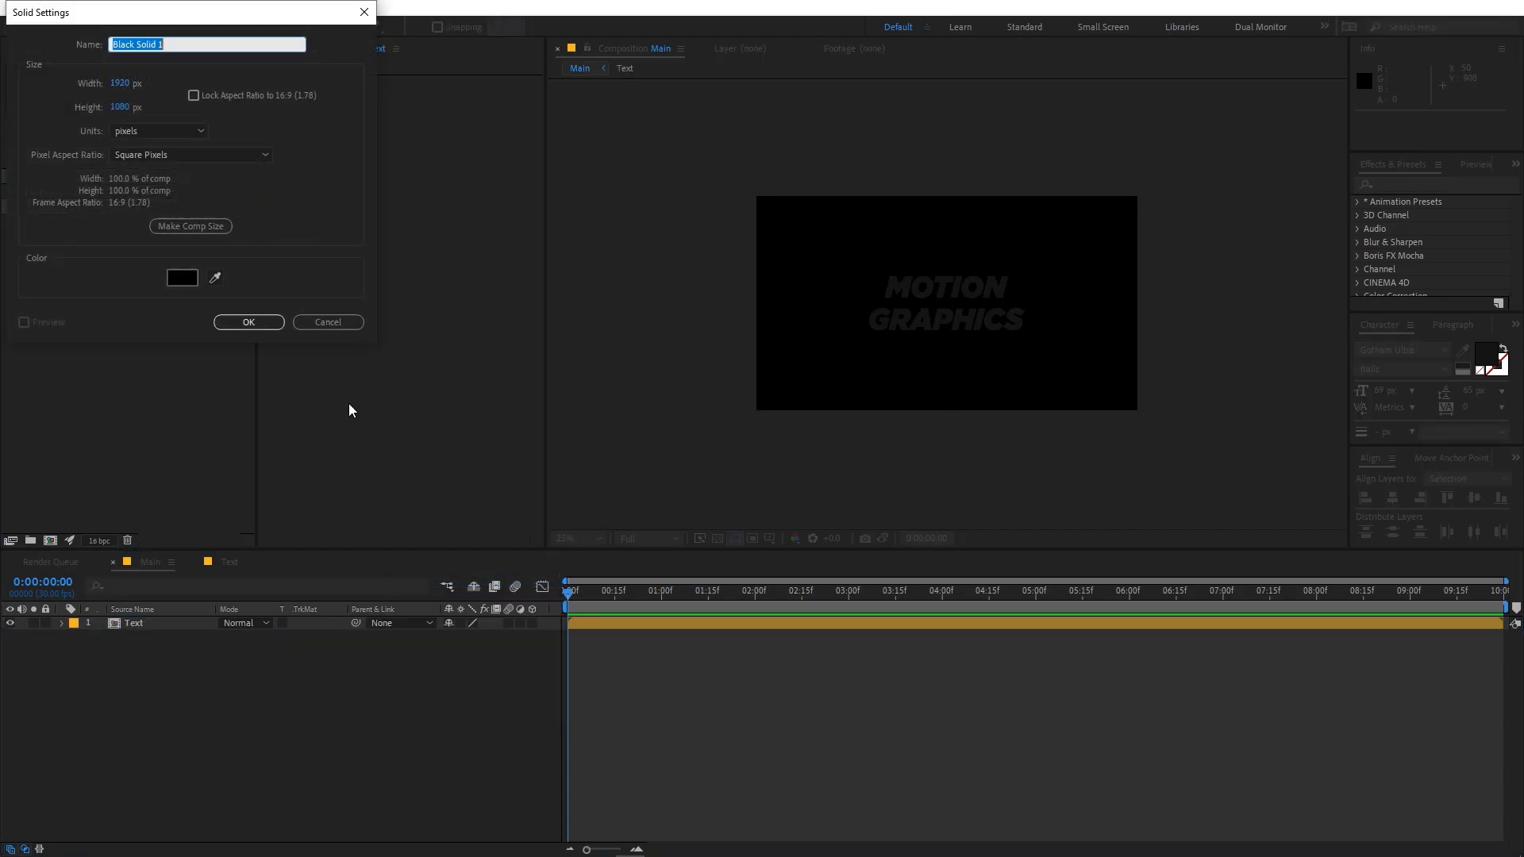
{"action": "left_click", "coordinate": [254, 329]}
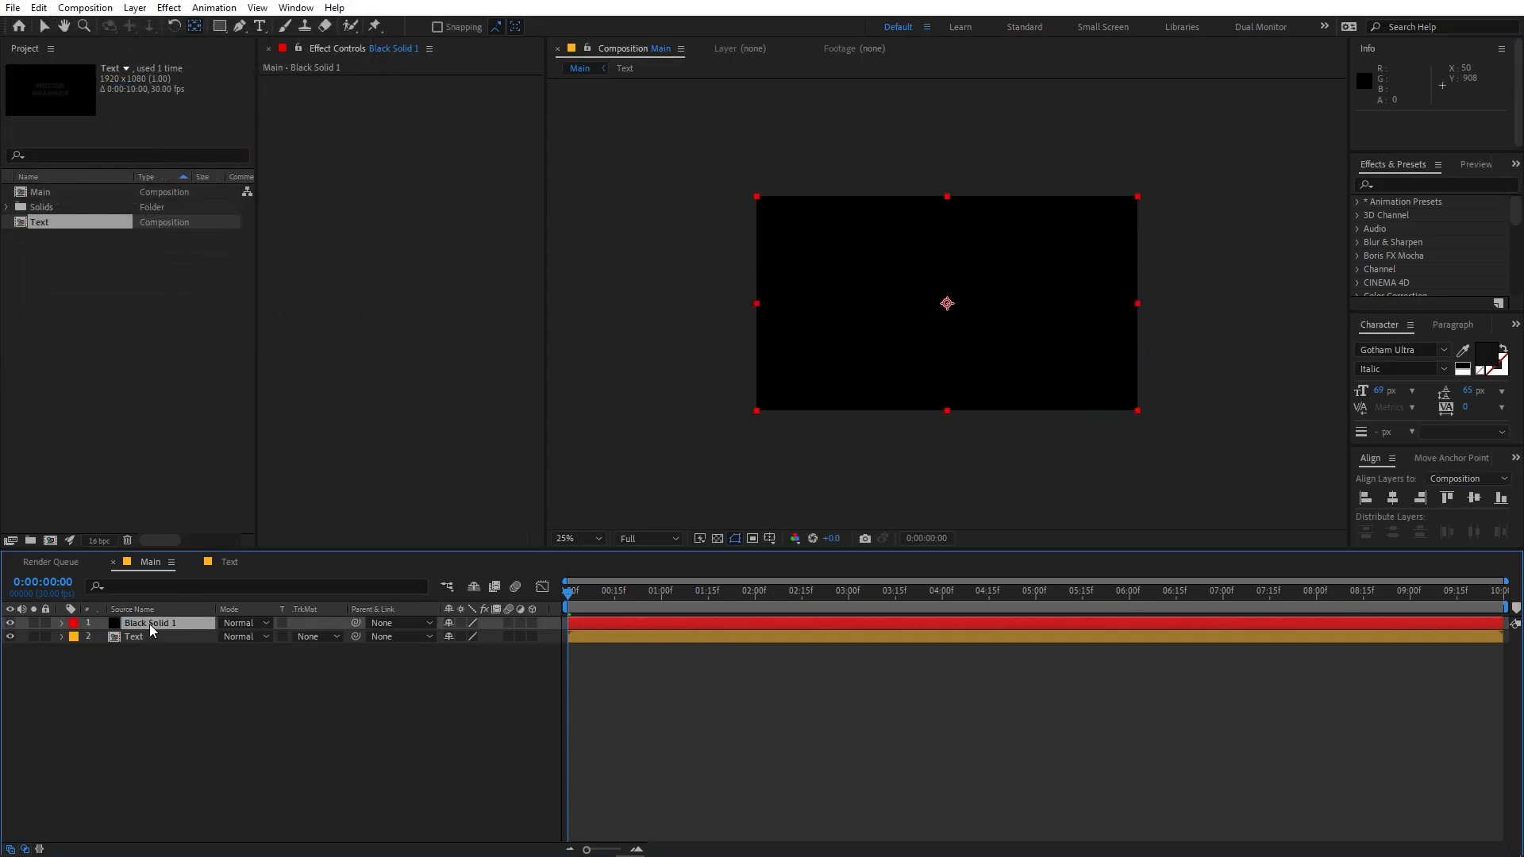
{"action": "left_click_drag", "start_coordinate": [149, 624], "coordinate": [151, 643]}
- Apply the Gradient Ramp effect to the black solid
{"action": "left_click", "coordinate": [1396, 184]}
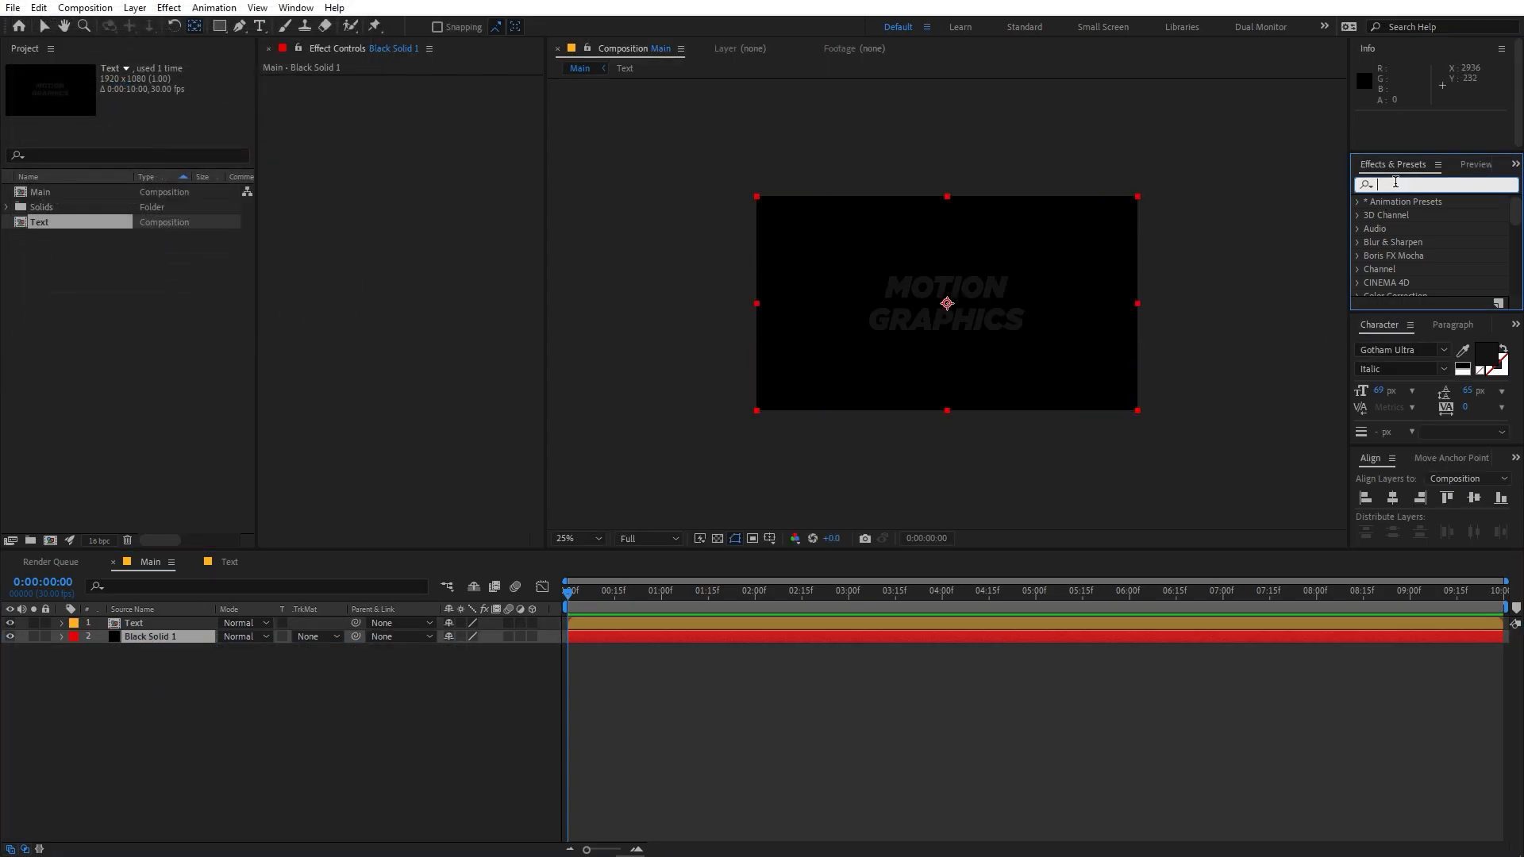
{"action": "type", "text": "gradi"}
{"action": "scroll", "coordinate": [1429, 246], "scroll_direction": "down", "scroll_amount": 2}
{"action": "left_click_drag", "start_coordinate": [1437, 238], "coordinate": [163, 637]}
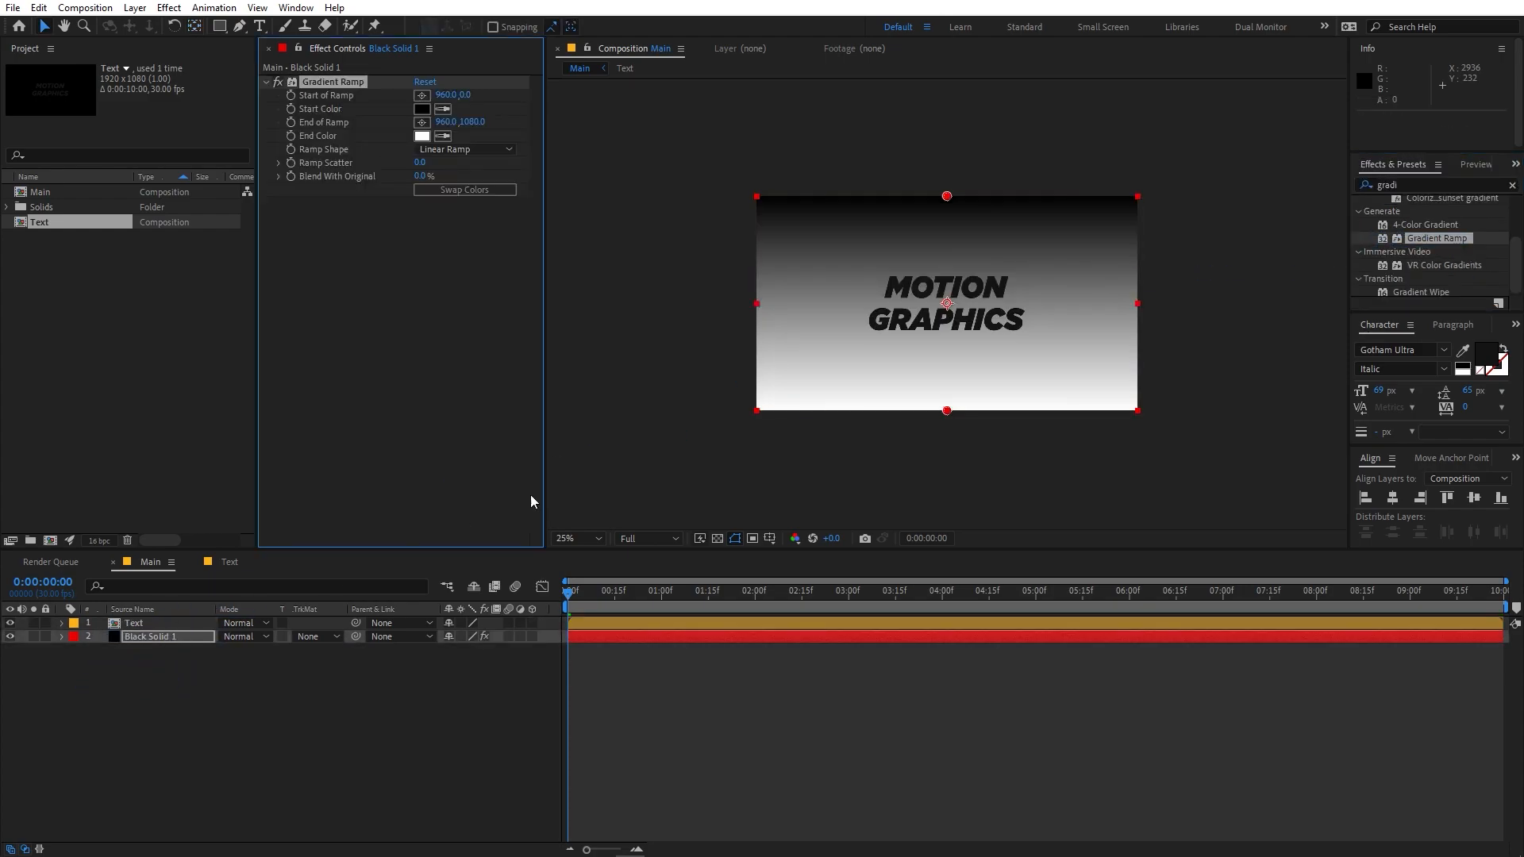
- Set the Gradient Ramp's start colour to C8C8C8 and its end colour to C0C0C0
{"action": "left_click", "coordinate": [422, 109]}
{"action": "left_click_drag", "start_coordinate": [163, 397], "coordinate": [116, 400]}
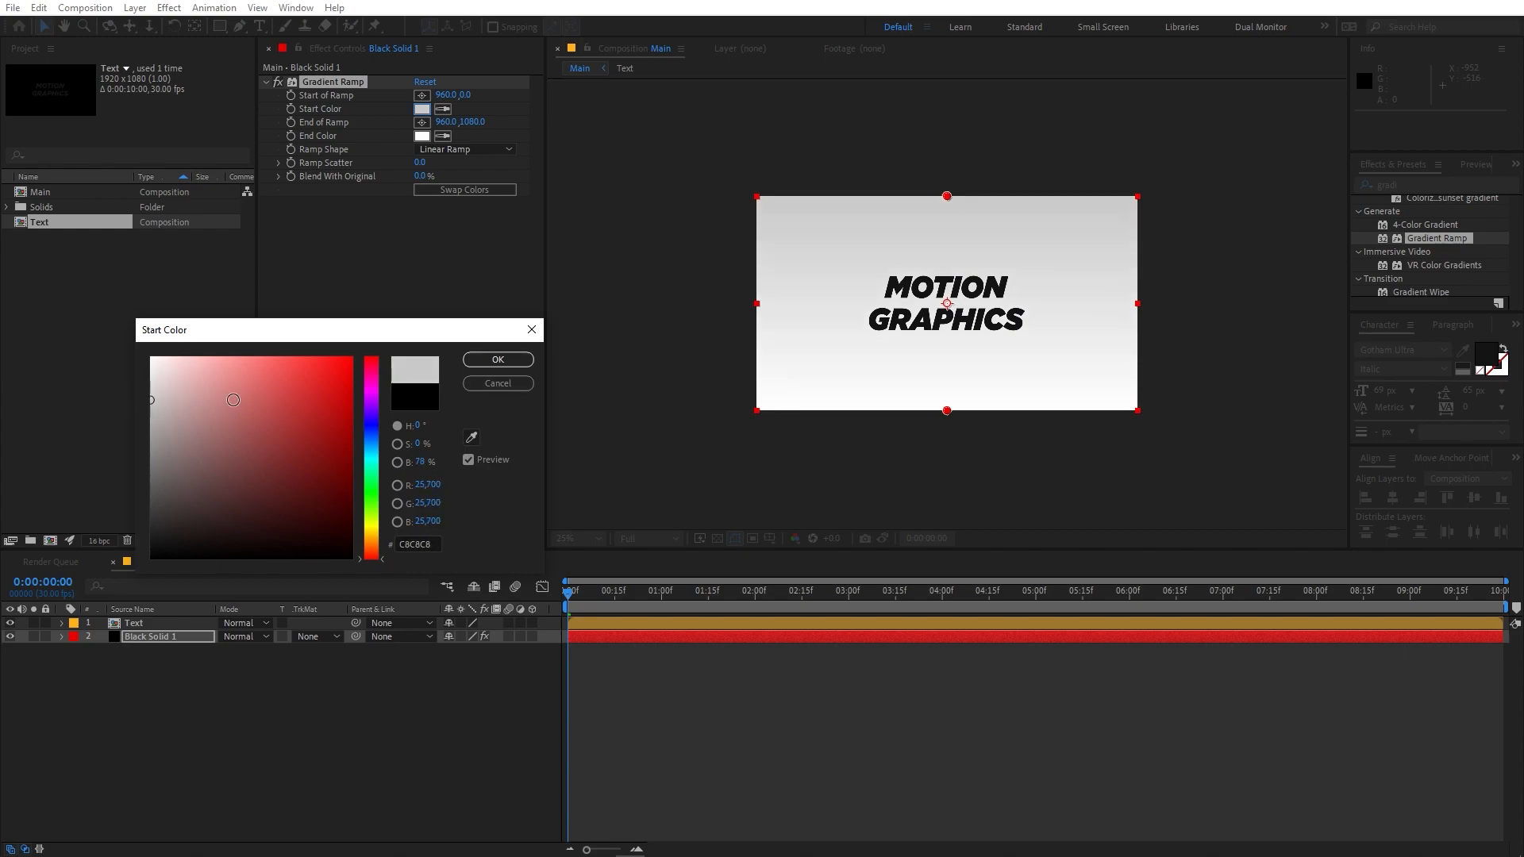
{"action": "left_click", "coordinate": [499, 360]}
{"action": "left_click", "coordinate": [422, 136]}
{"action": "mouse_move", "coordinate": [159, 444]}
{"action": "left_mouse_down"}
{"action": "mouse_move", "coordinate": [110, 470]}
{"action": "mouse_move", "coordinate": [100, 410]}
{"action": "left_mouse_up"}
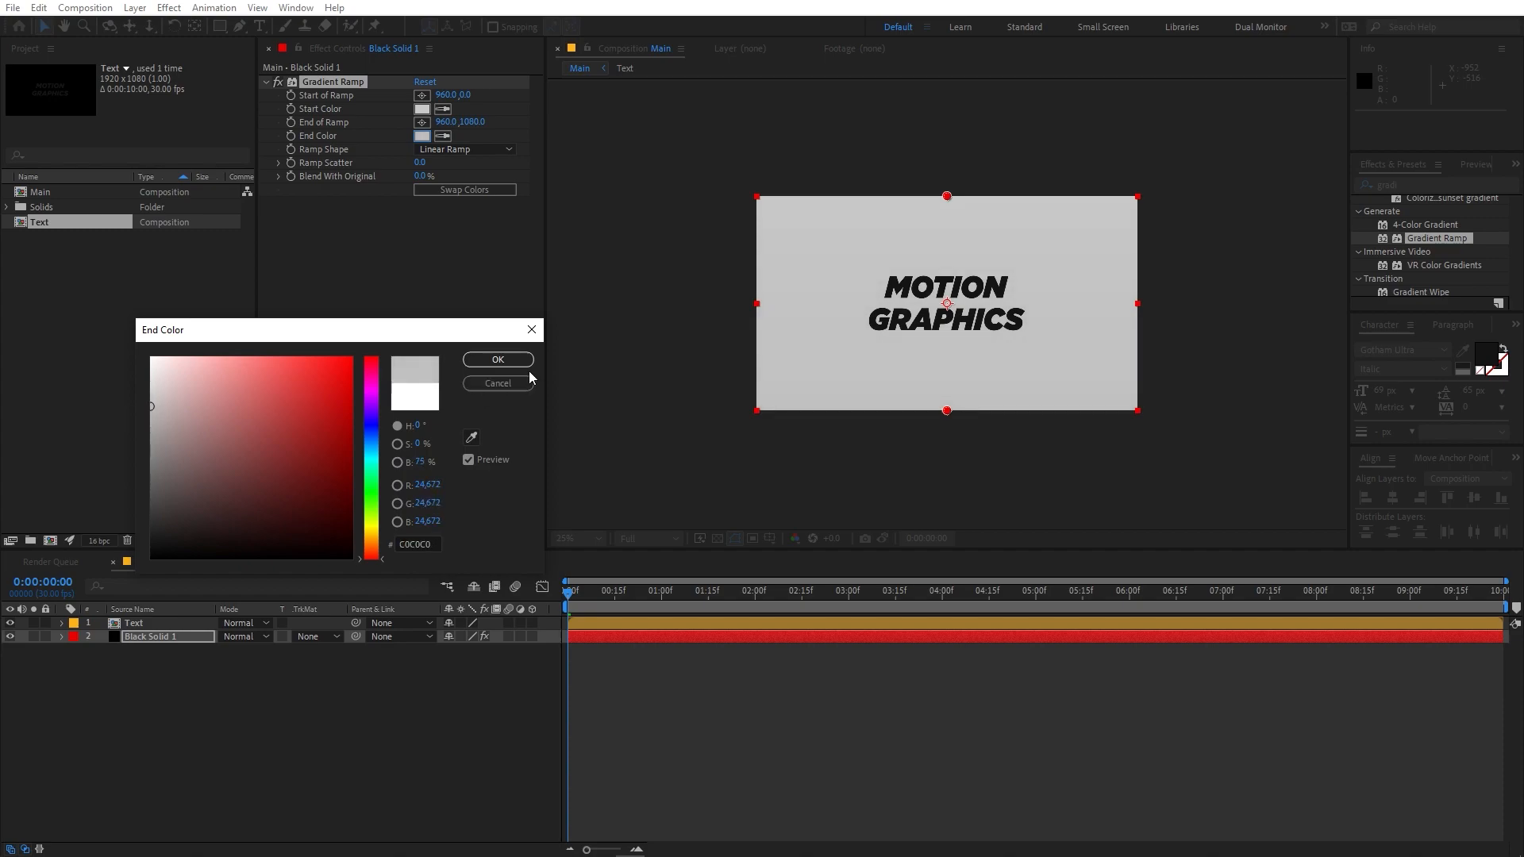
{"action": "left_click", "coordinate": [498, 361]}
- Move the start of the ramp to about 956, 588 and set its start colour to F4F4F4
{"action": "left_click_drag", "start_coordinate": [947, 199], "coordinate": [950, 316]}
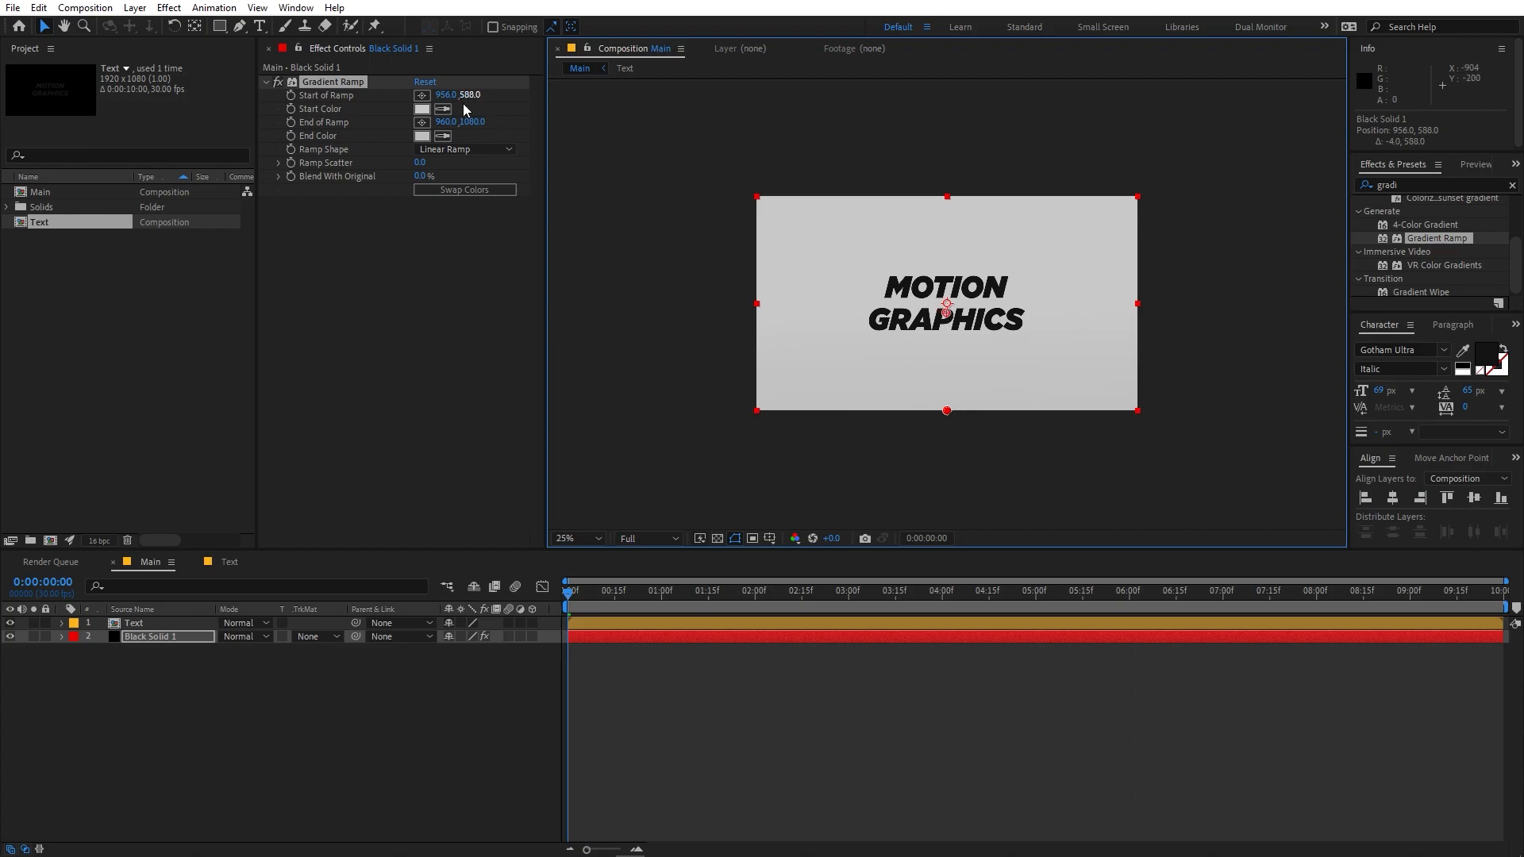
{"action": "left_click", "coordinate": [422, 109]}
{"action": "left_click_drag", "start_coordinate": [152, 403], "coordinate": [135, 365]}
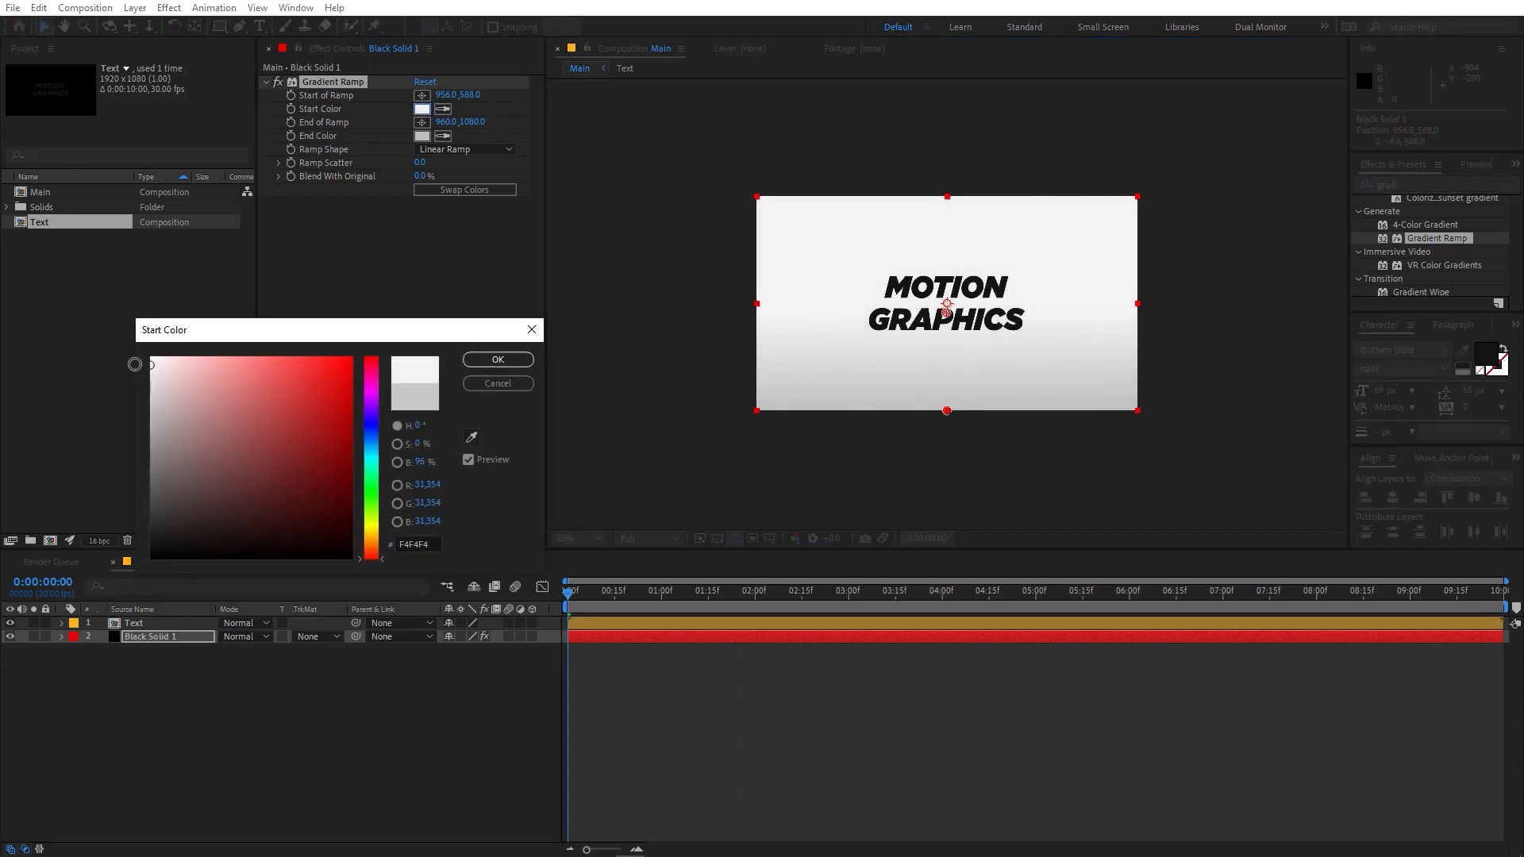
{"action": "left_click", "coordinate": [498, 359]}
- Move the end of the ramp up to about 952, 896
{"action": "left_click_drag", "start_coordinate": [950, 413], "coordinate": [946, 374]}
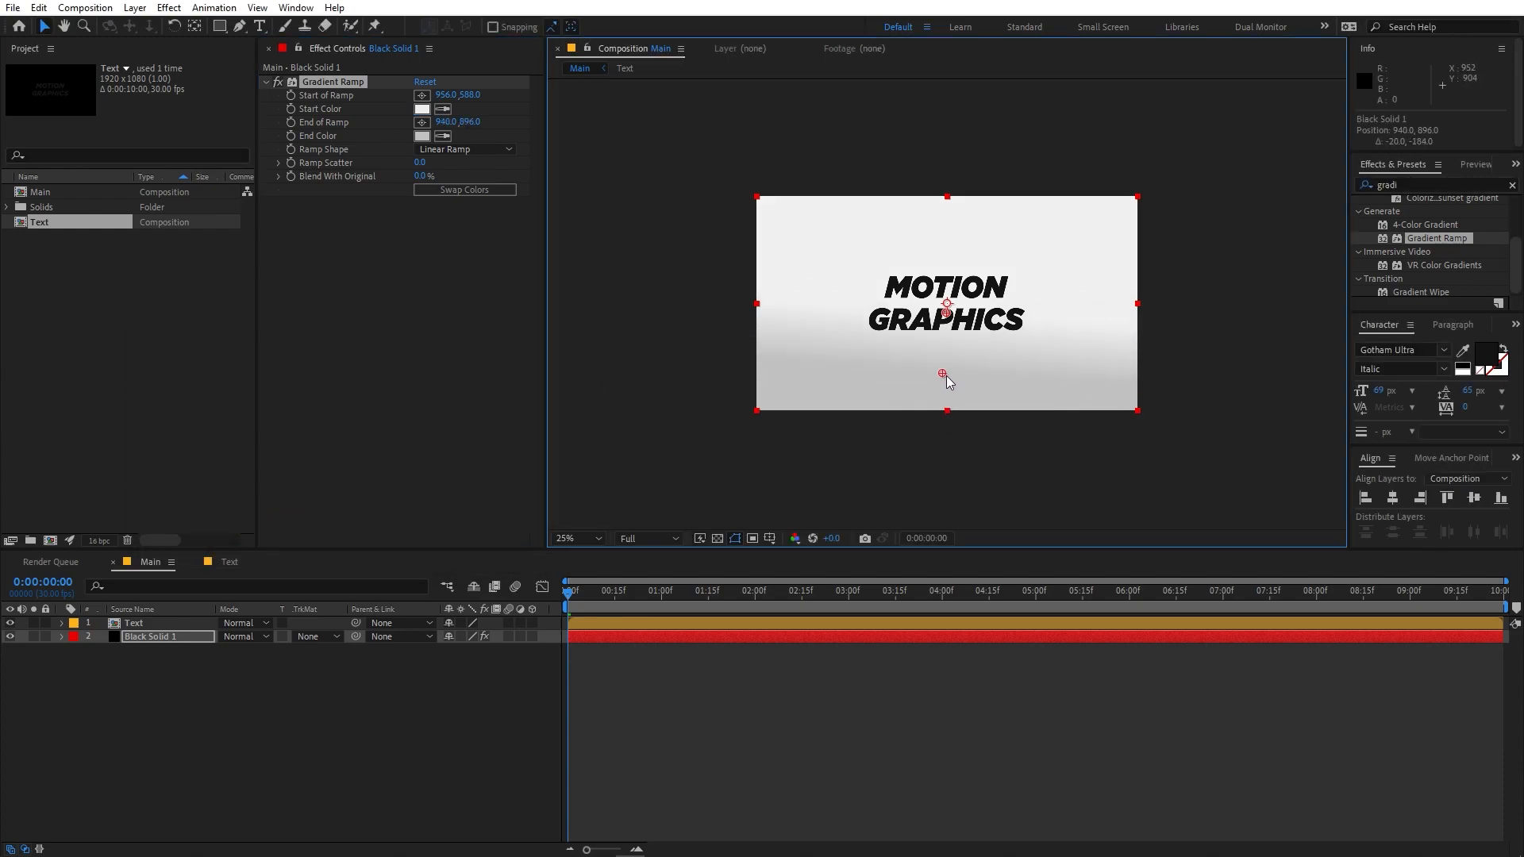
{"action": "left_click", "coordinate": [959, 681]}
{"action": "key", "text": "period"}
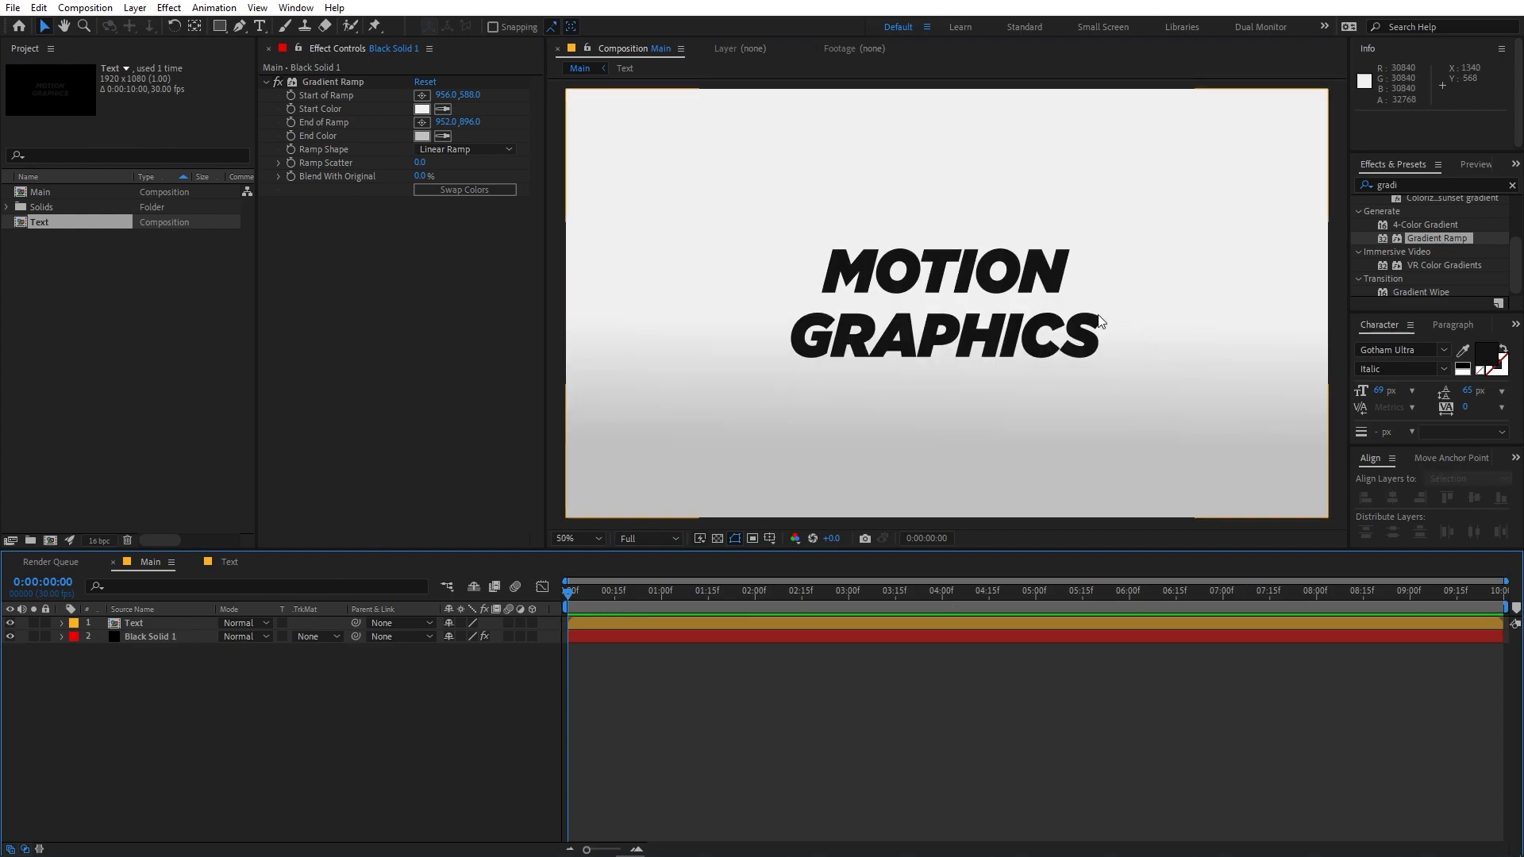
- Draw a straight horizontal line below the text with the Pen tool and set its stroke width to 8 px
{"action": "left_click", "coordinate": [239, 27]}
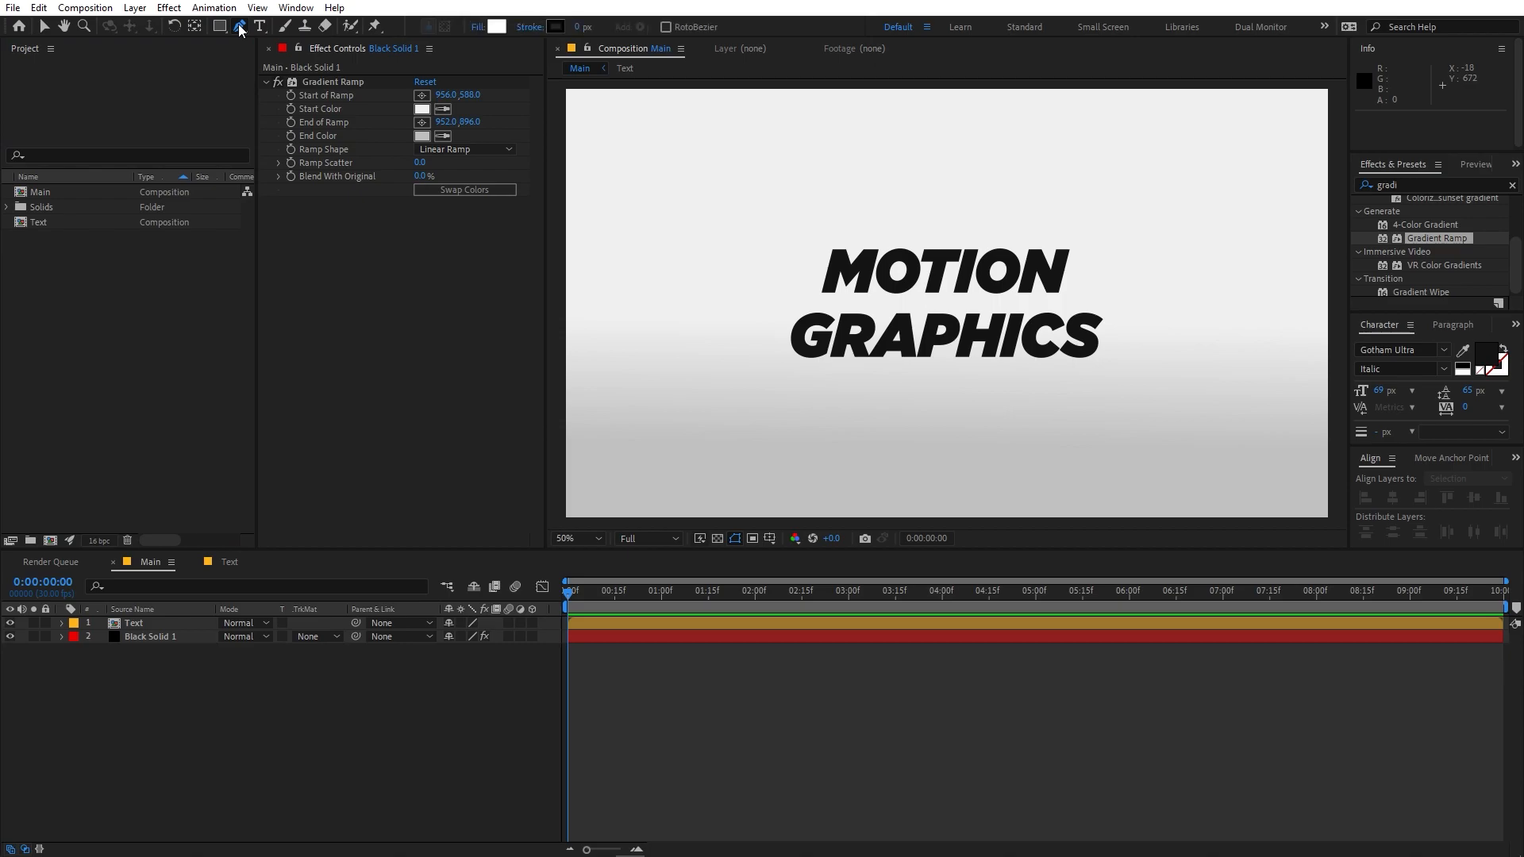
{"action": "left_click", "coordinate": [803, 409]}
{"action": "left_click", "coordinate": [1007, 409]}
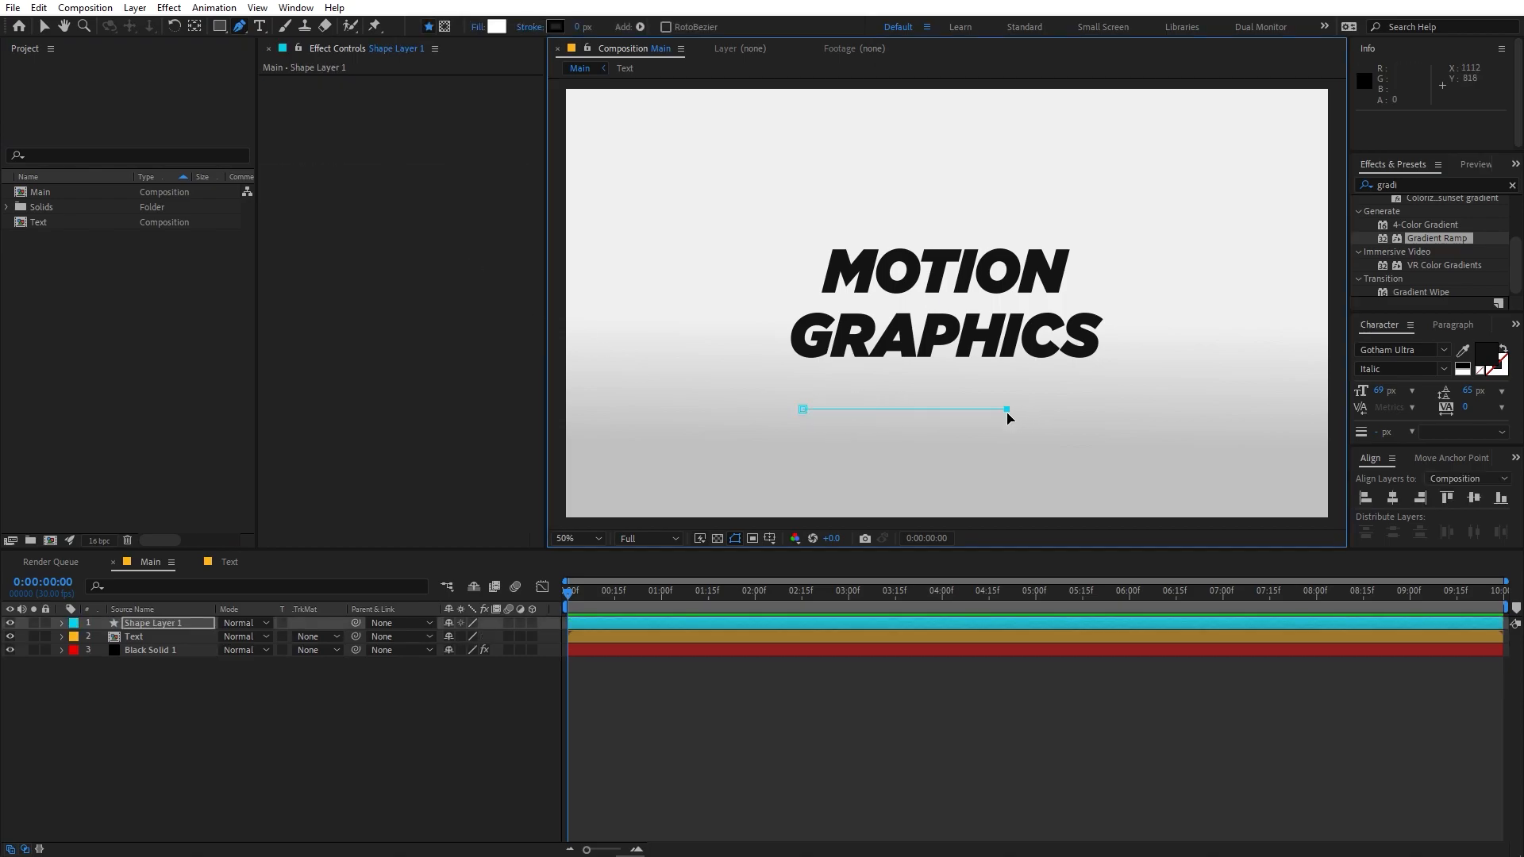
{"action": "left_click_drag", "start_coordinate": [580, 28], "coordinate": [584, 28]}
{"action": "left_click", "coordinate": [583, 29]}
{"action": "key", "text": "Return"}
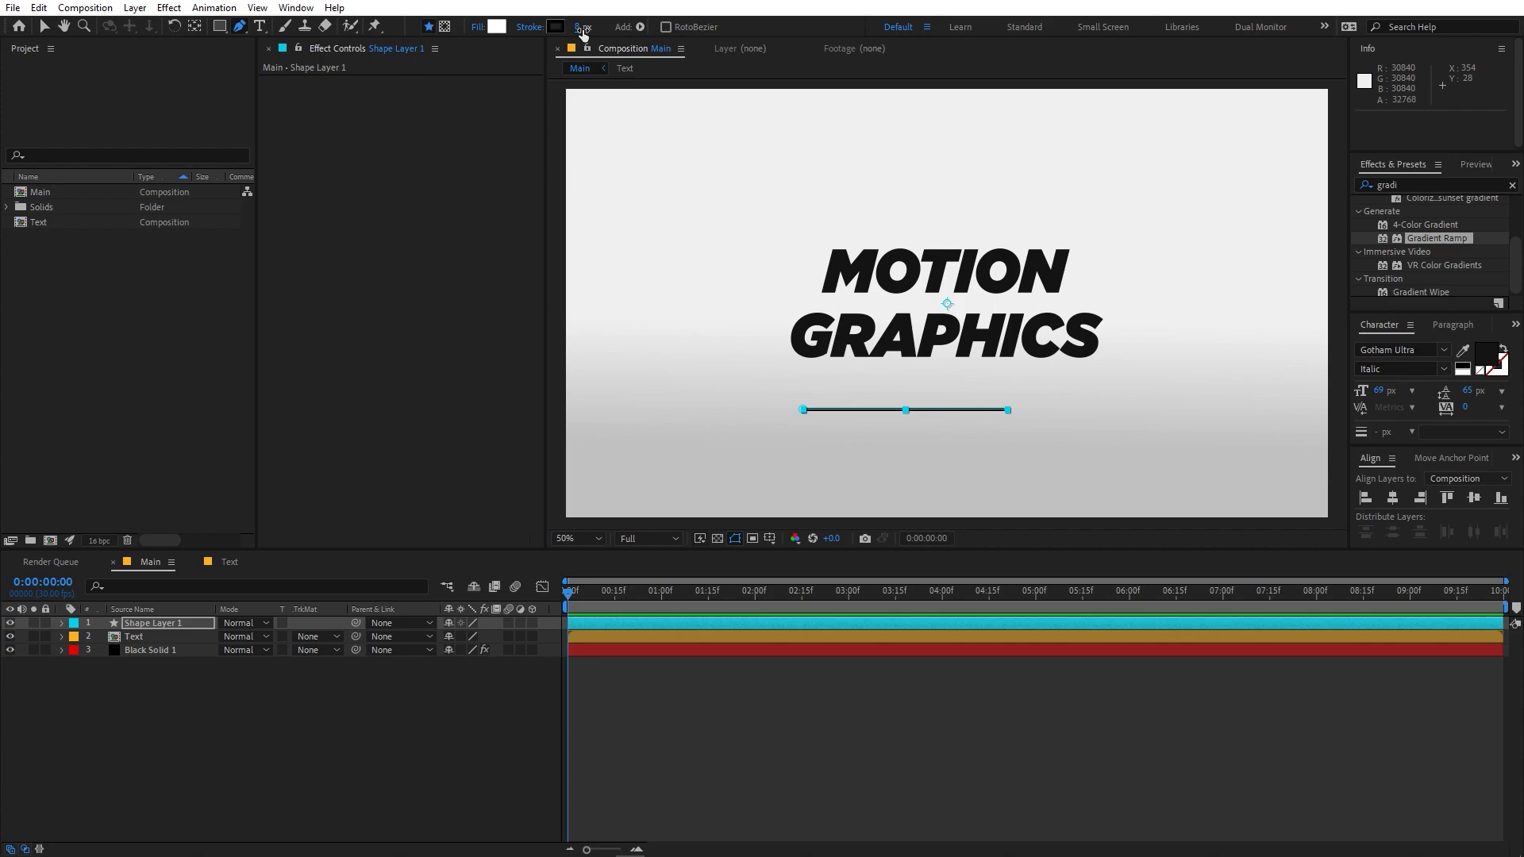
- Centre the line layer's anchor point on the line and add Trim Paths to the layer
{"action": "left_click", "coordinate": [139, 625]}
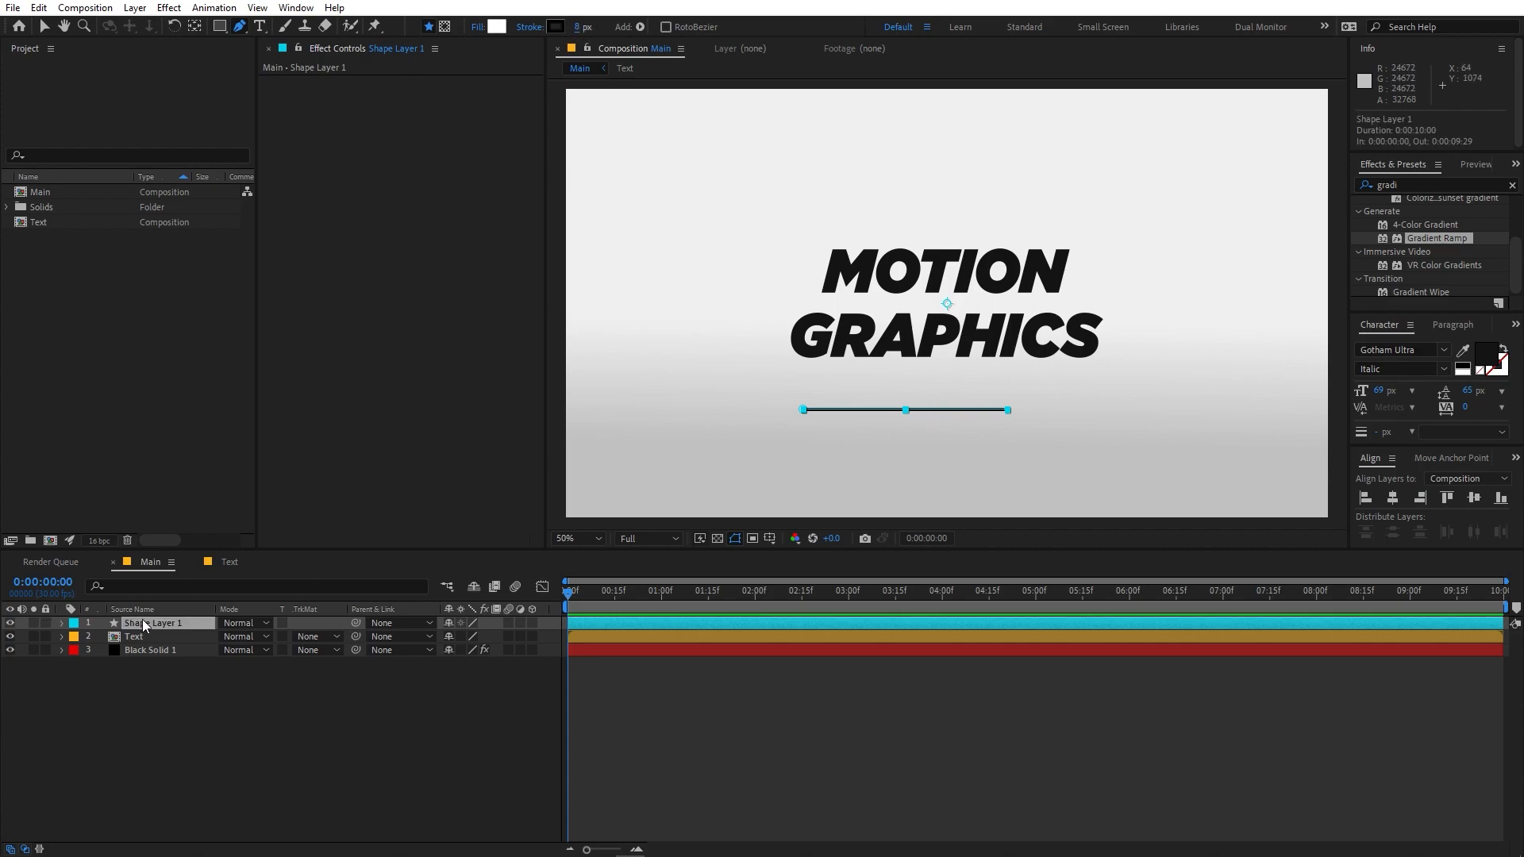
{"action": "left_click", "coordinate": [198, 29]}
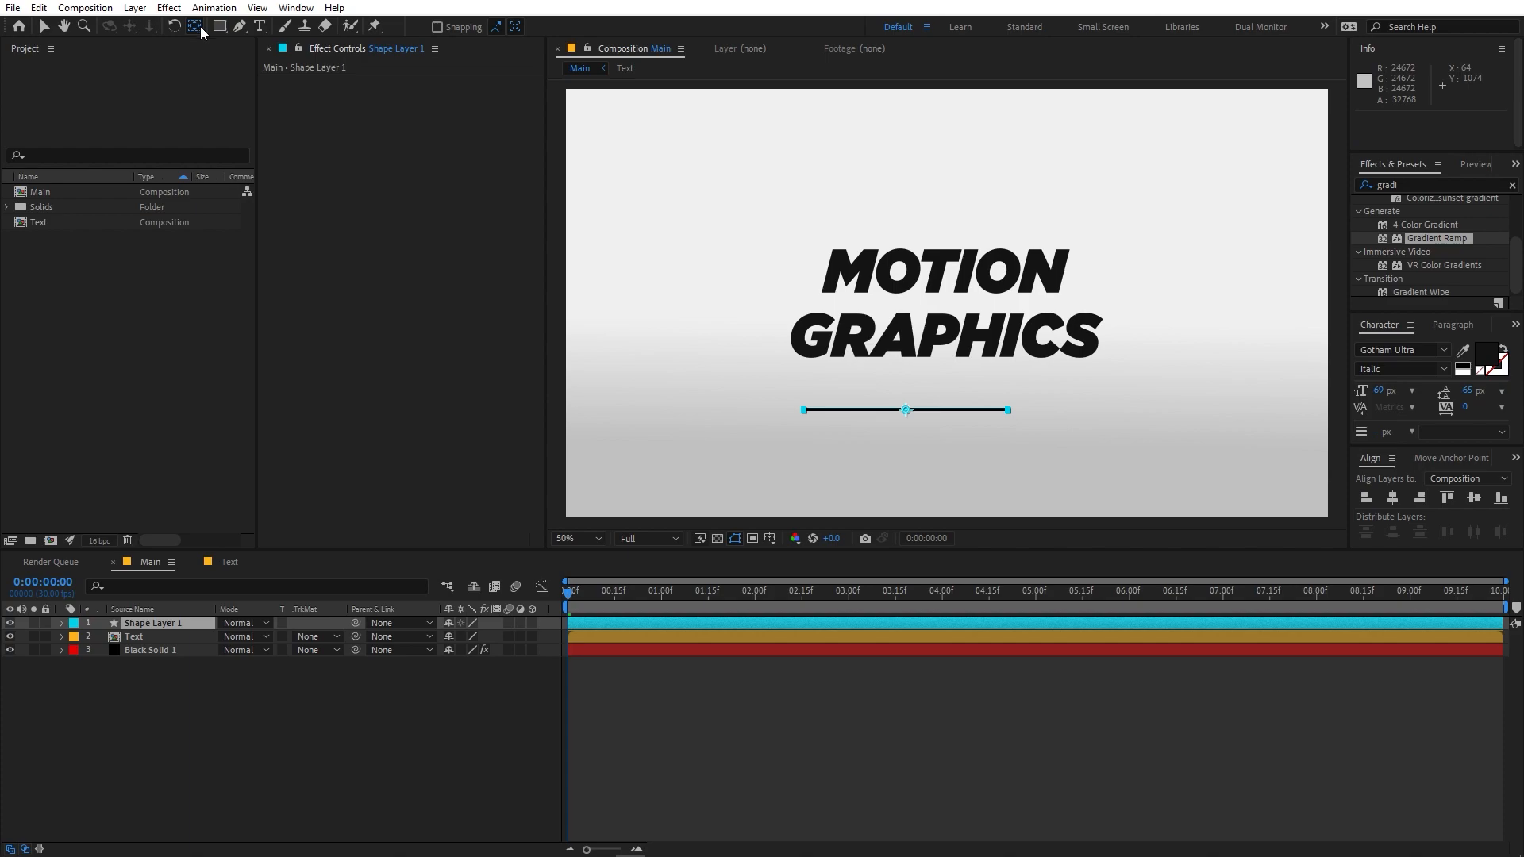
{"action": "left_click", "coordinate": [61, 624]}
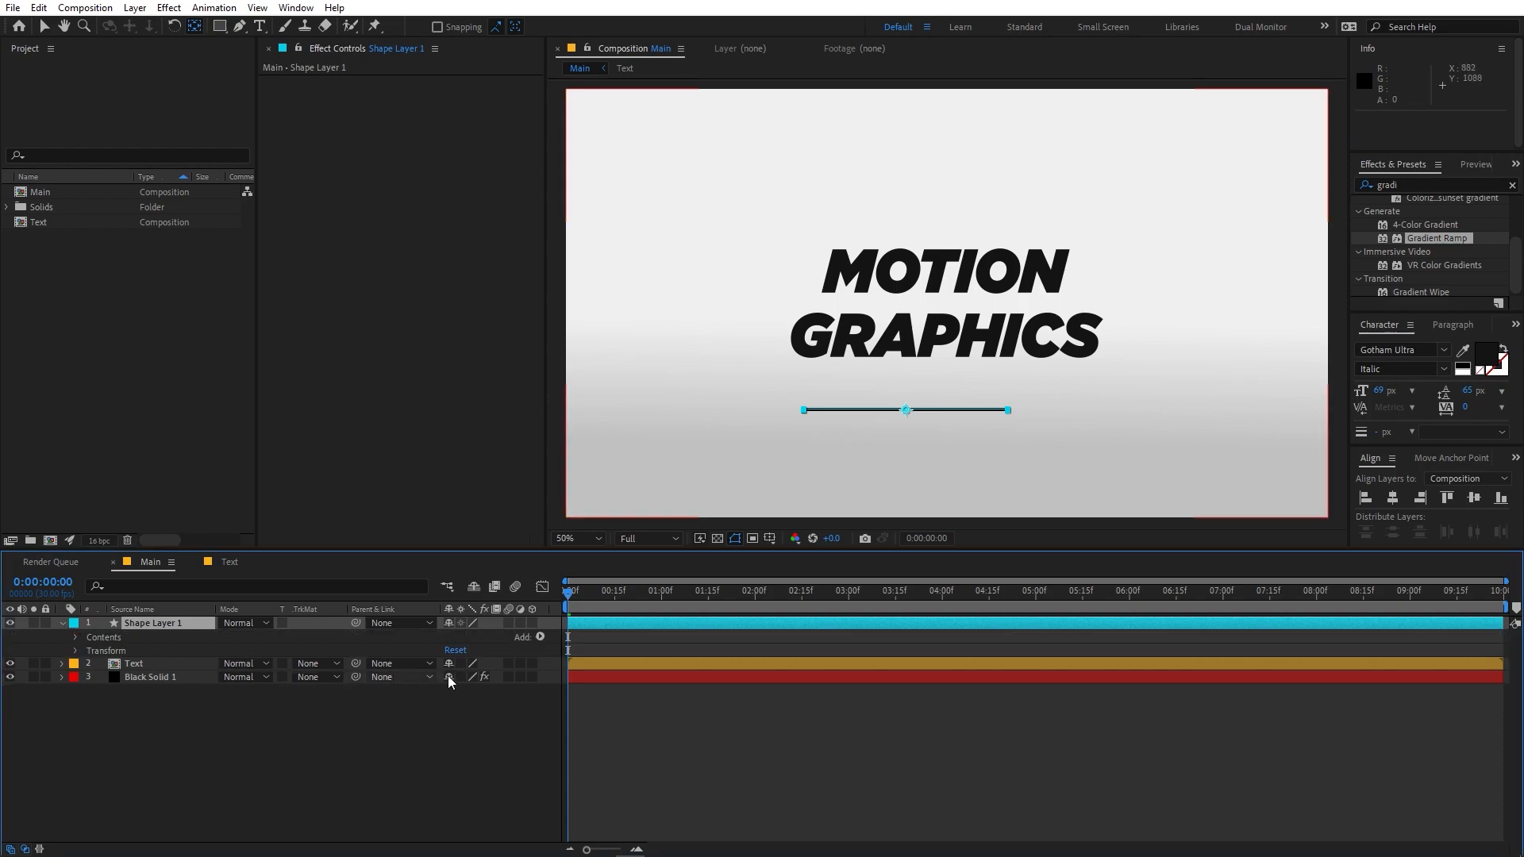
{"action": "left_click", "coordinate": [541, 637]}
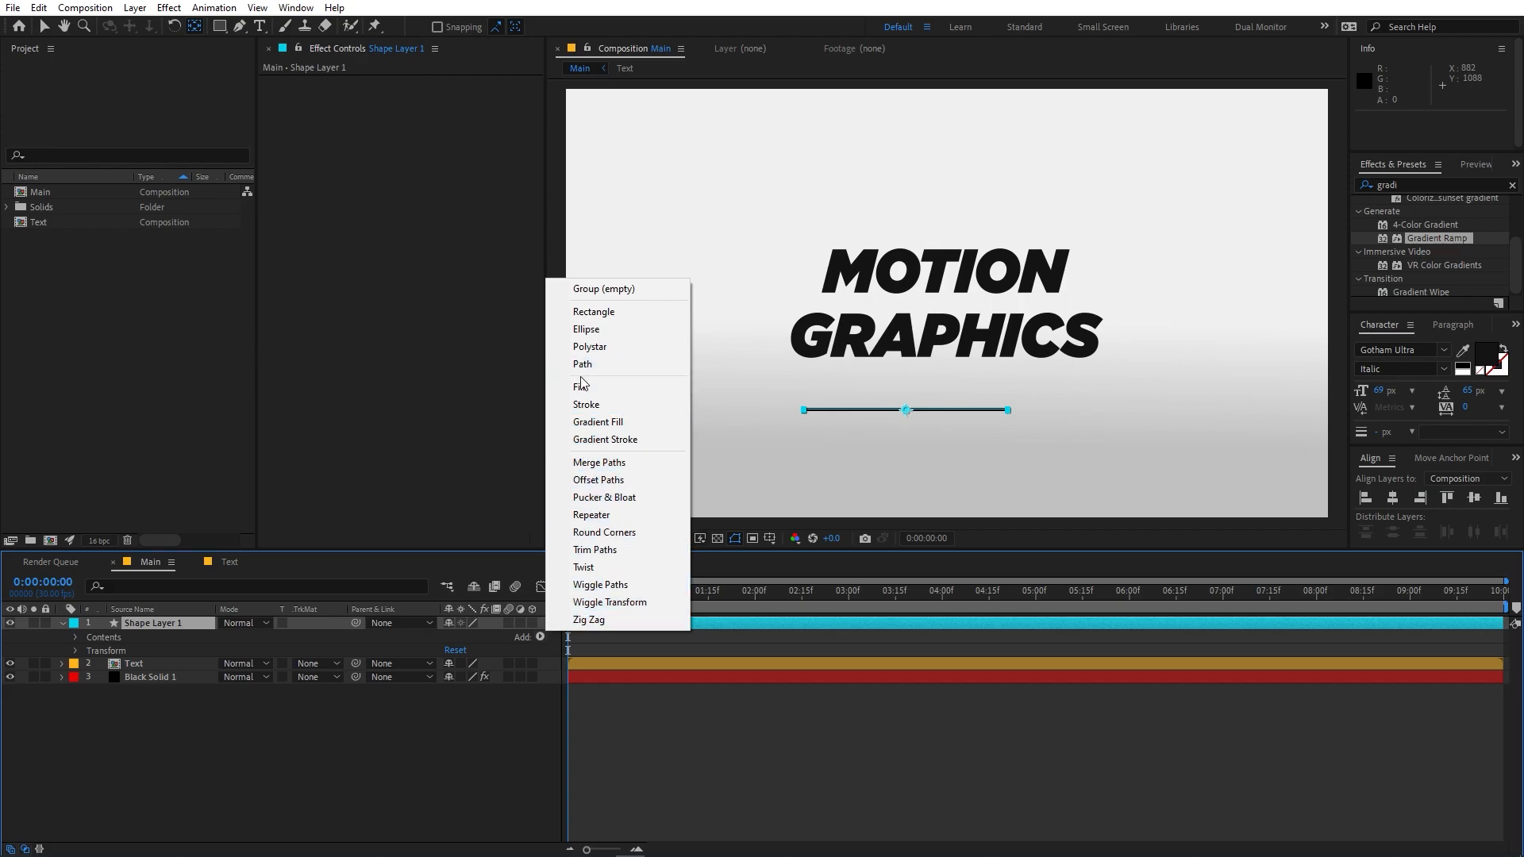
{"action": "left_click", "coordinate": [593, 549]}
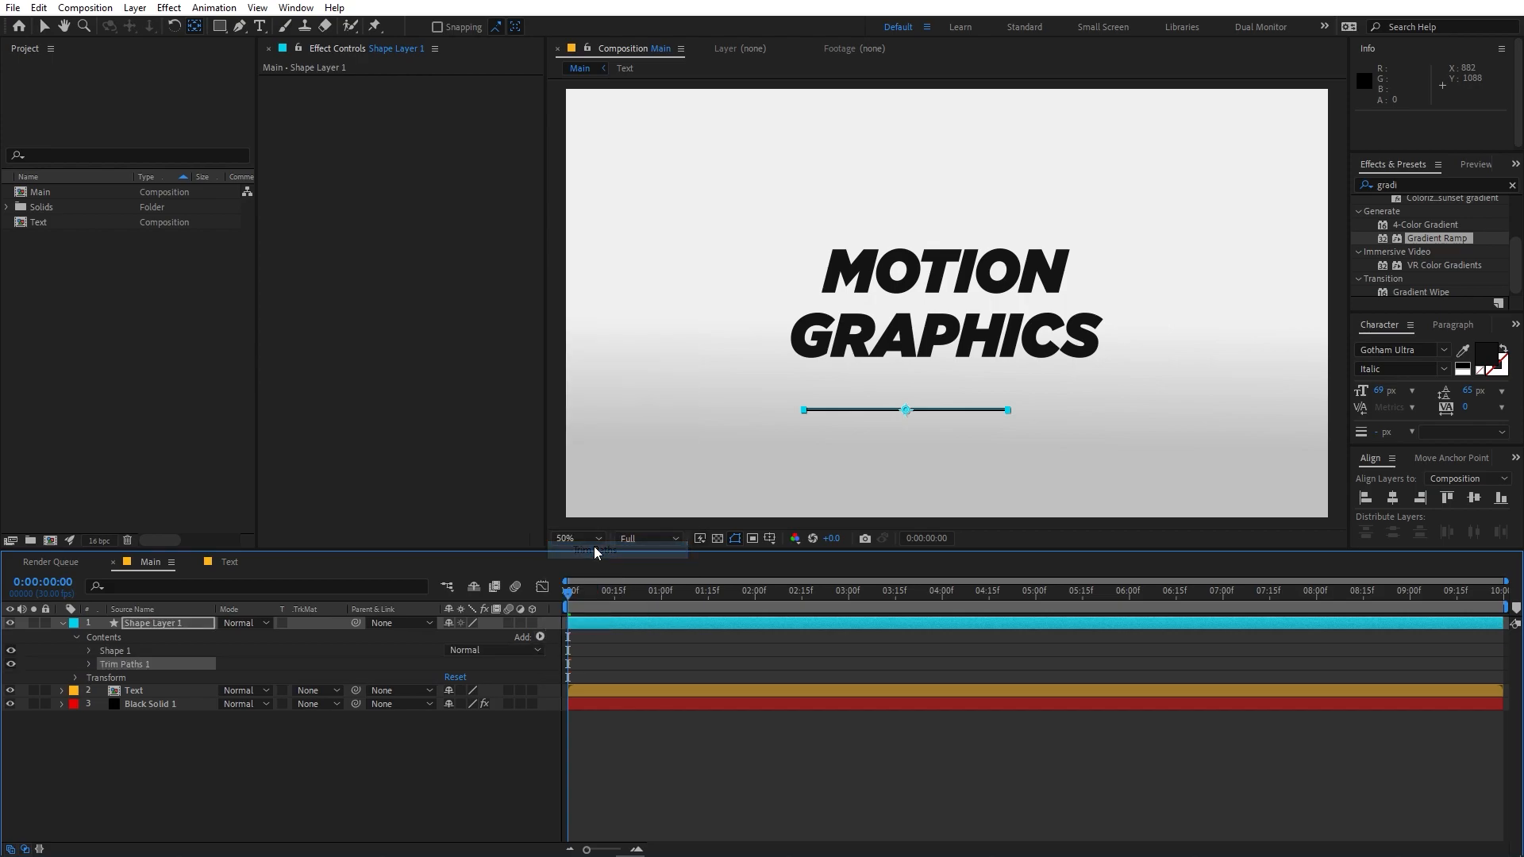
- Set the line layer's rotation to -75°
{"action": "left_click", "coordinate": [183, 622]}
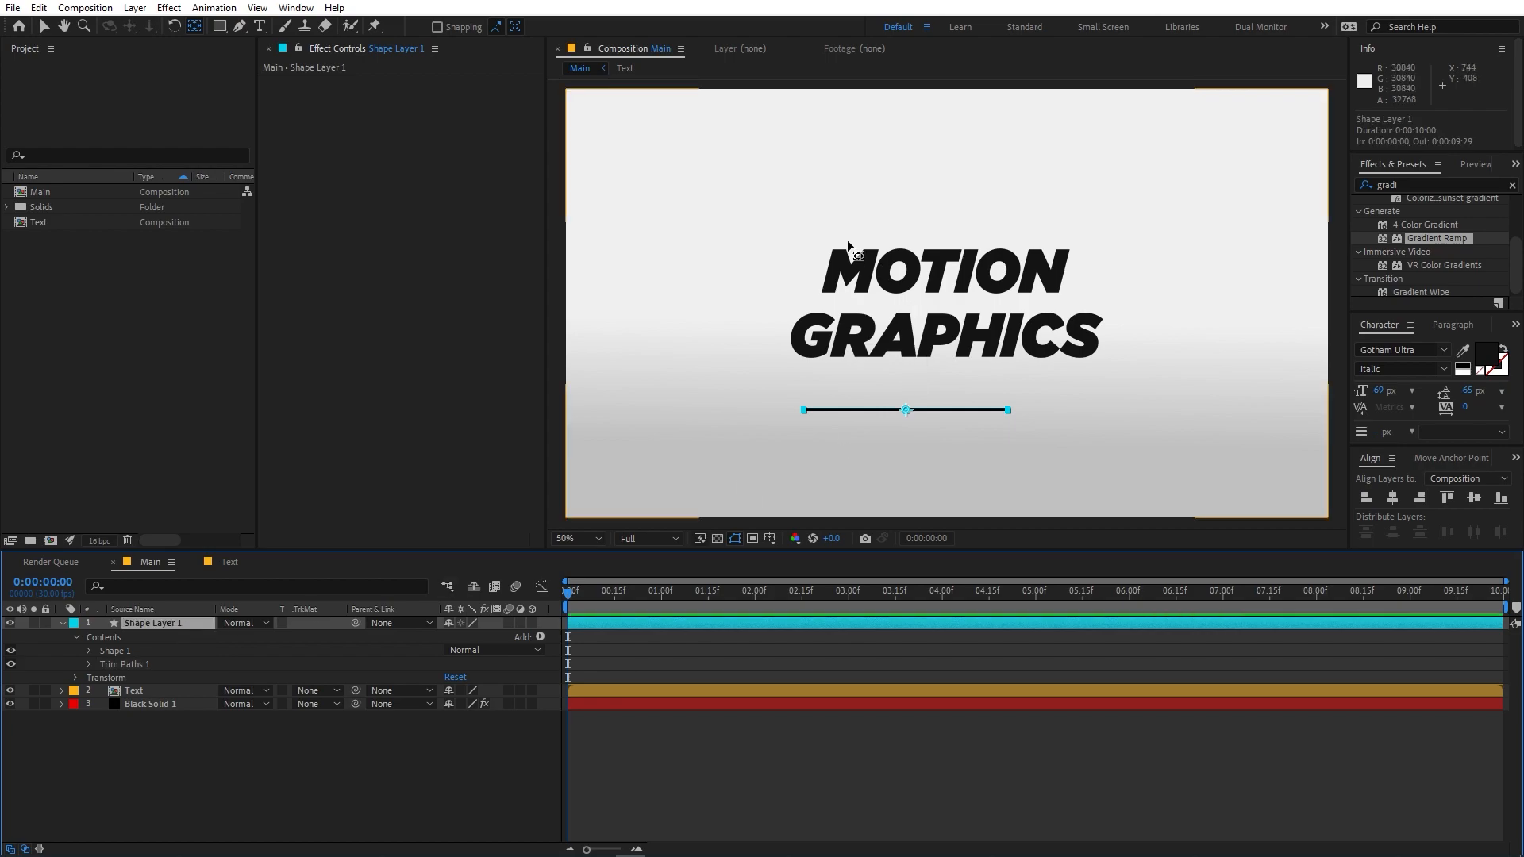
{"action": "key", "text": "r"}
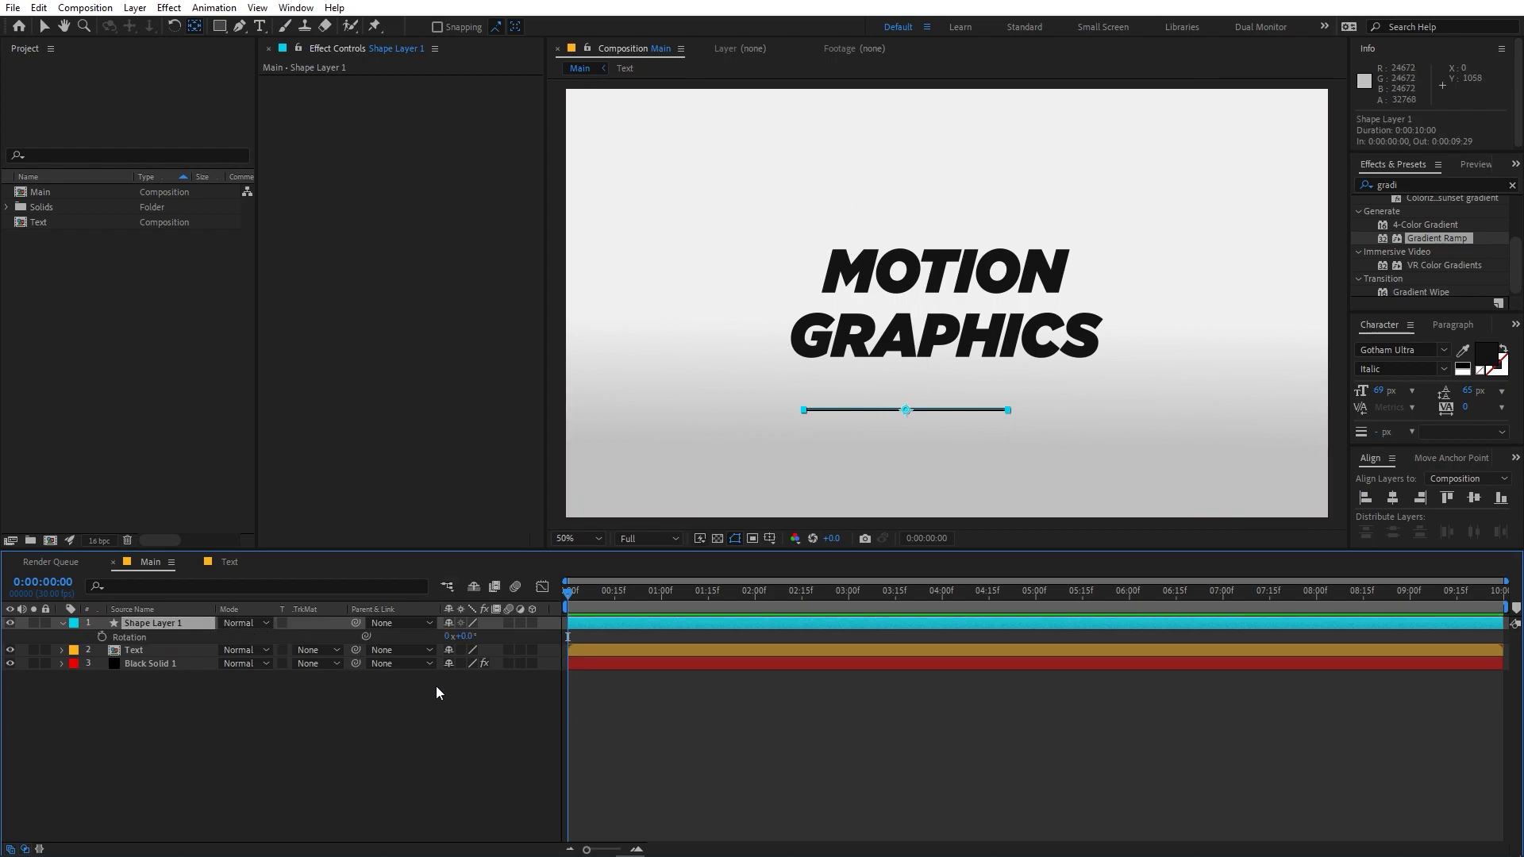
{"action": "mouse_move", "coordinate": [467, 637]}
{"action": "left_mouse_down"}
{"action": "mouse_move", "coordinate": [453, 638]}
{"action": "mouse_move", "coordinate": [467, 637]}
{"action": "left_mouse_up"}
{"action": "left_click", "coordinate": [468, 637]}
{"action": "key", "text": "Return"}
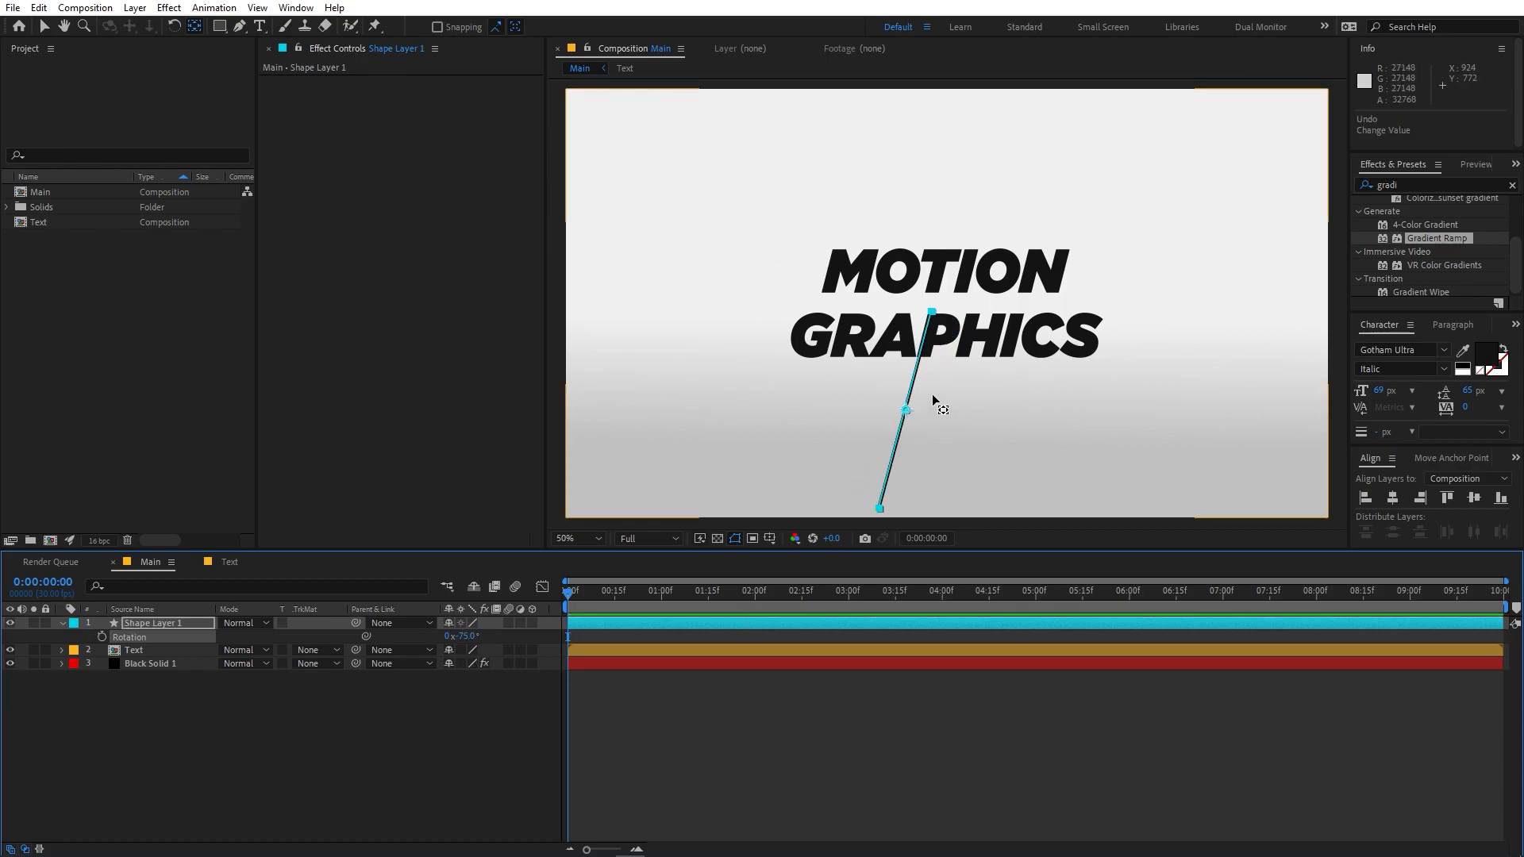
- Move the slanted line to the left of the text and centre it vertically in the composition
{"action": "key", "text": "v"}
{"action": "left_click_drag", "start_coordinate": [908, 414], "coordinate": [776, 309]}
{"action": "left_click", "coordinate": [1474, 498]}
- Shorten the slanted line by setting its layer's horizontal scale to 83% while keeping the vertical scale at 100%
{"action": "left_click", "coordinate": [209, 626]}
{"action": "key", "text": "s"}
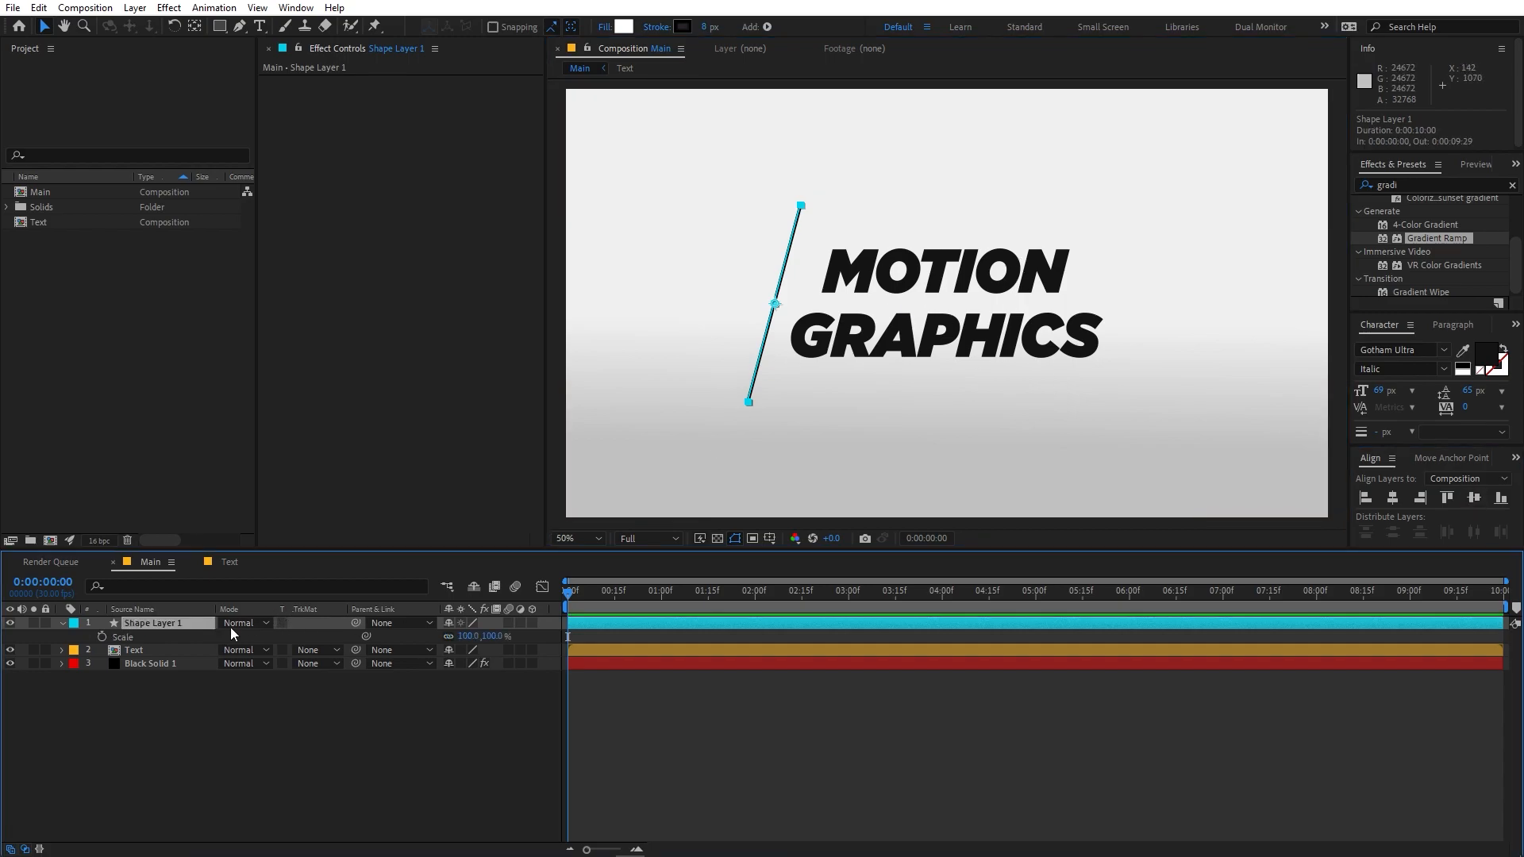
{"action": "left_click_drag", "start_coordinate": [470, 641], "coordinate": [455, 637]}
{"action": "key", "text": "ctrl+z"}
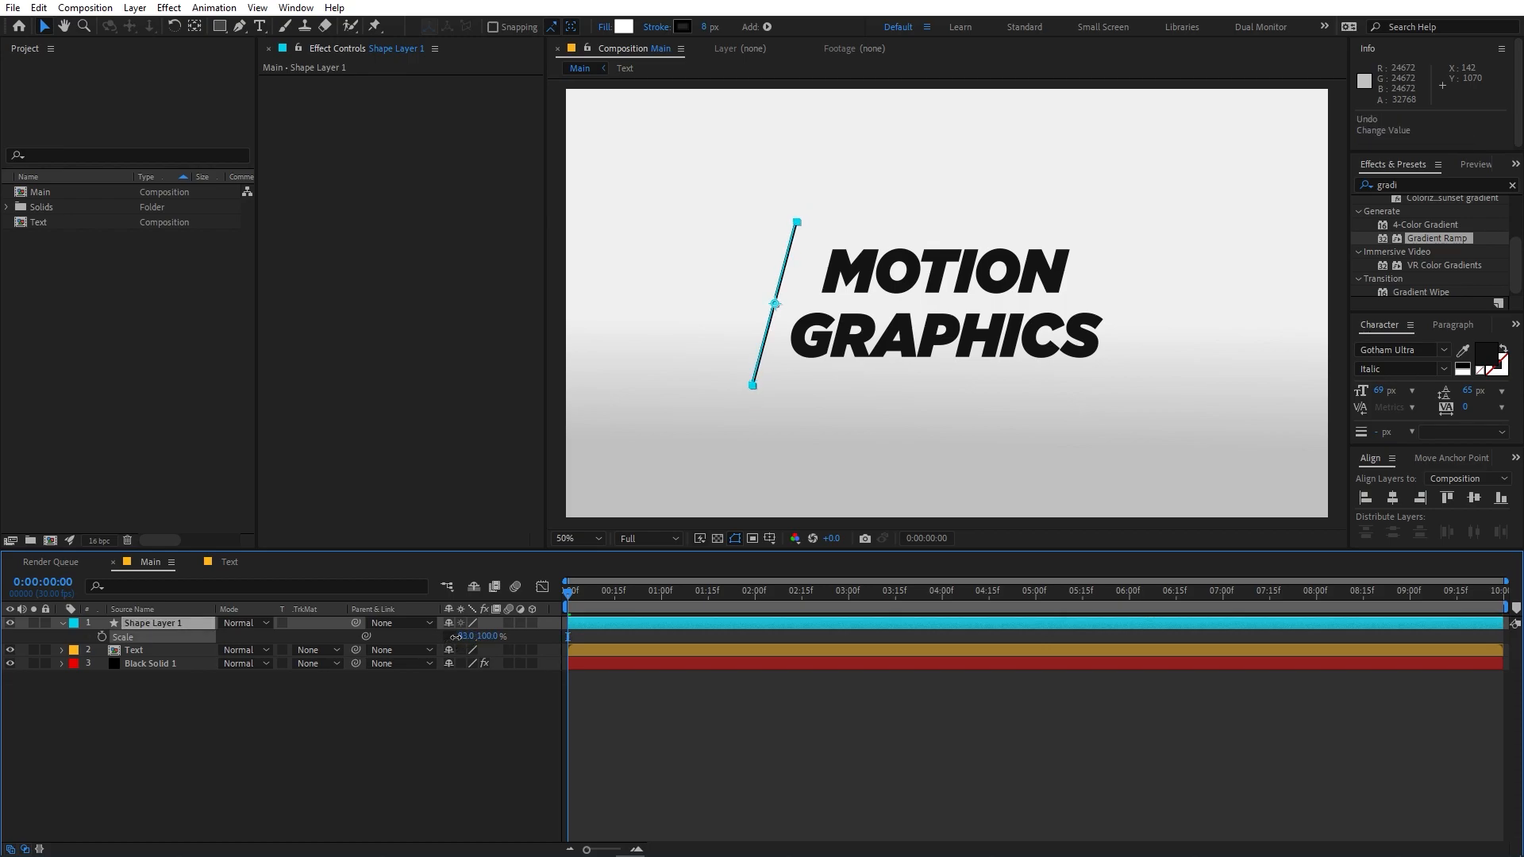
{"action": "left_click", "coordinate": [841, 743]}
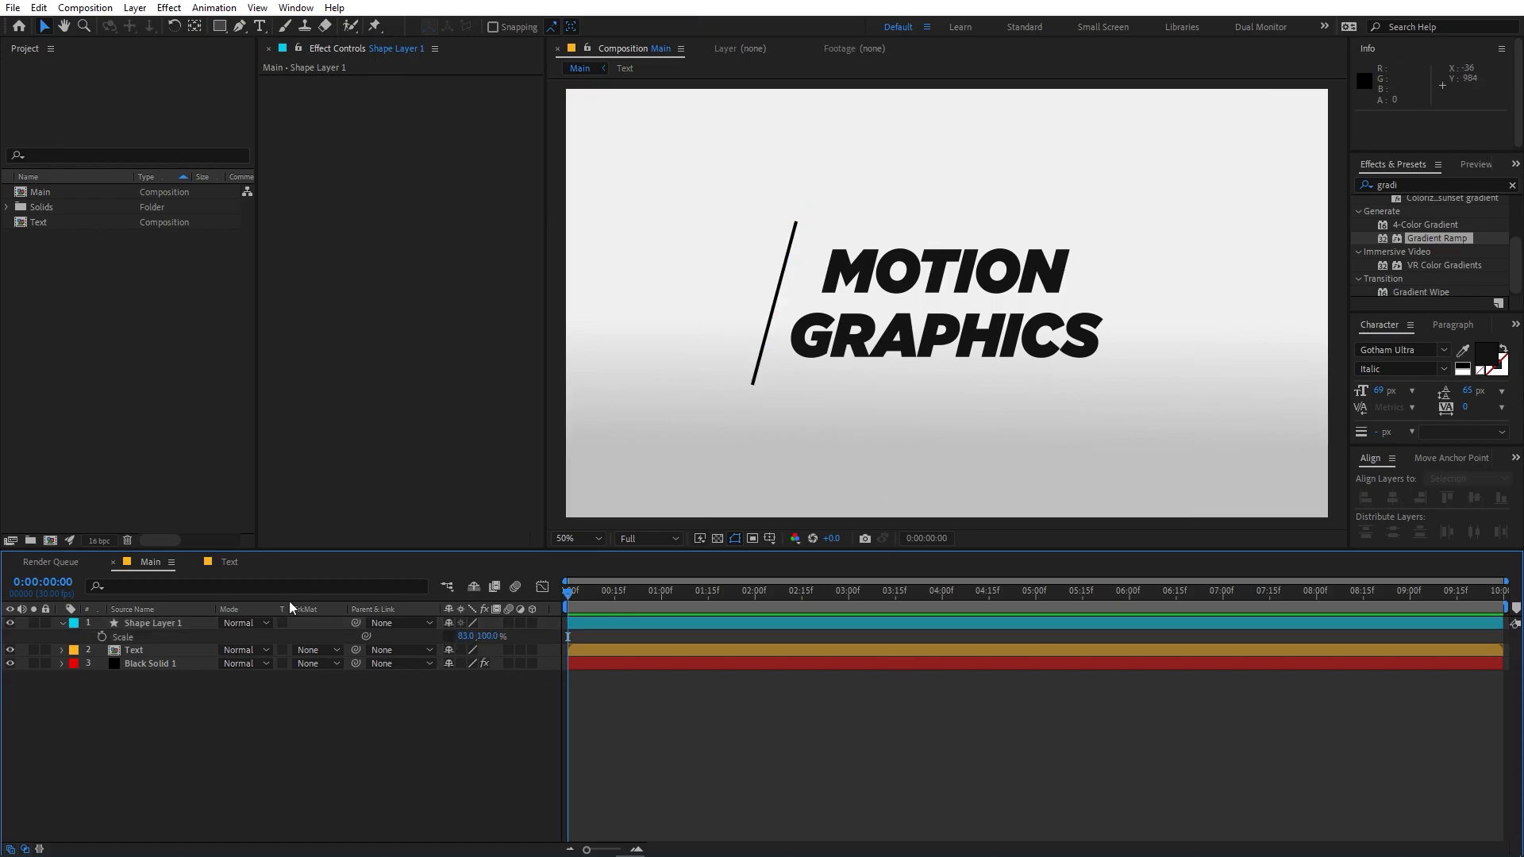
- Nudge the slanted line horizontally closer to the text, to position 546, 540
{"action": "left_click", "coordinate": [173, 621]}
{"action": "key", "text": "slash"}
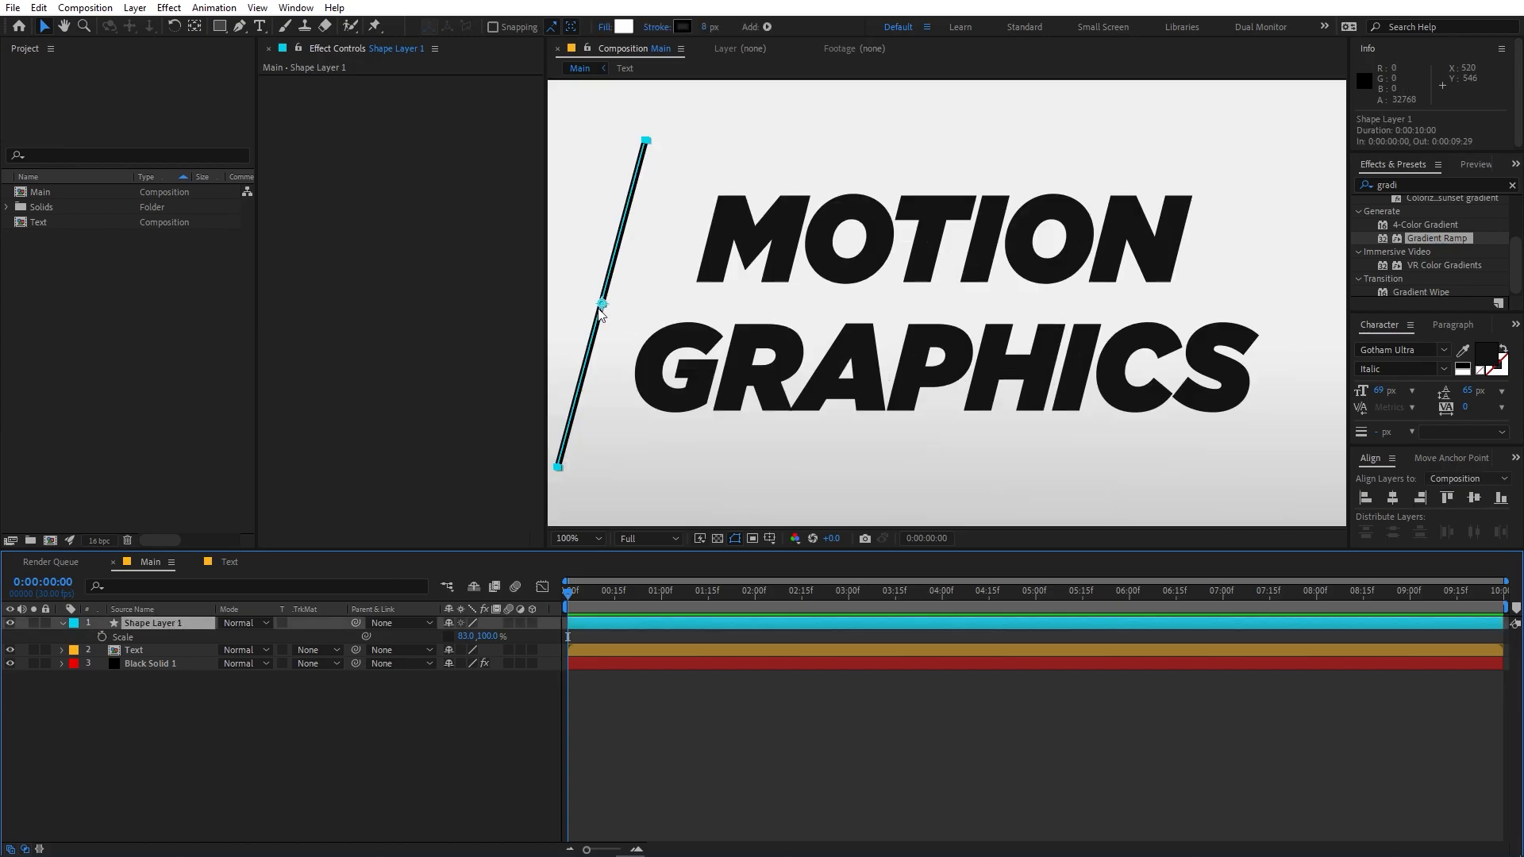
{"action": "left_click", "coordinate": [766, 731]}
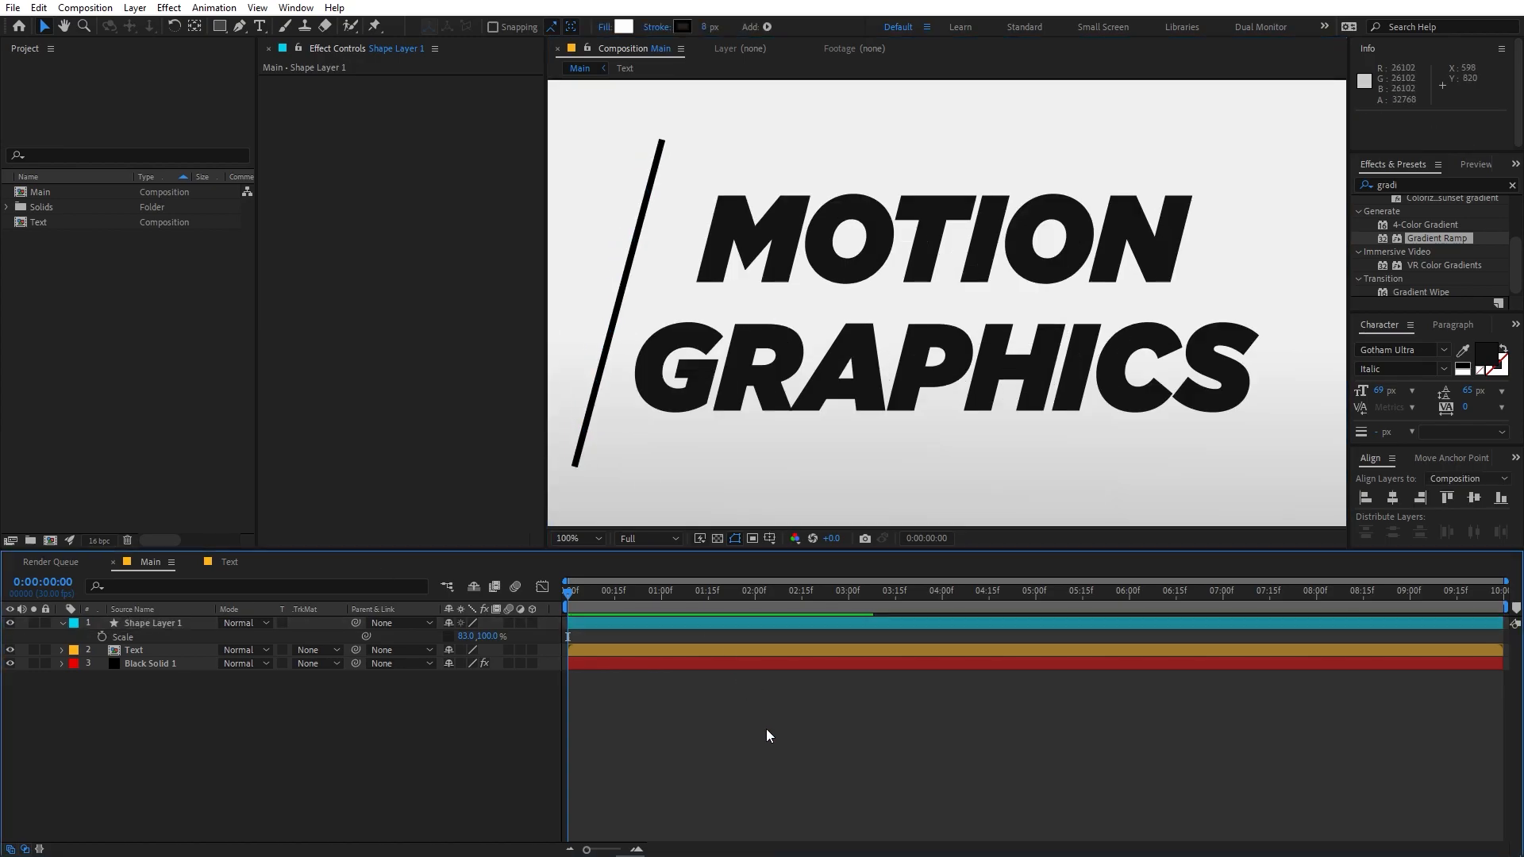
{"action": "key", "text": "comma"}
{"action": "key", "text": "comma"}
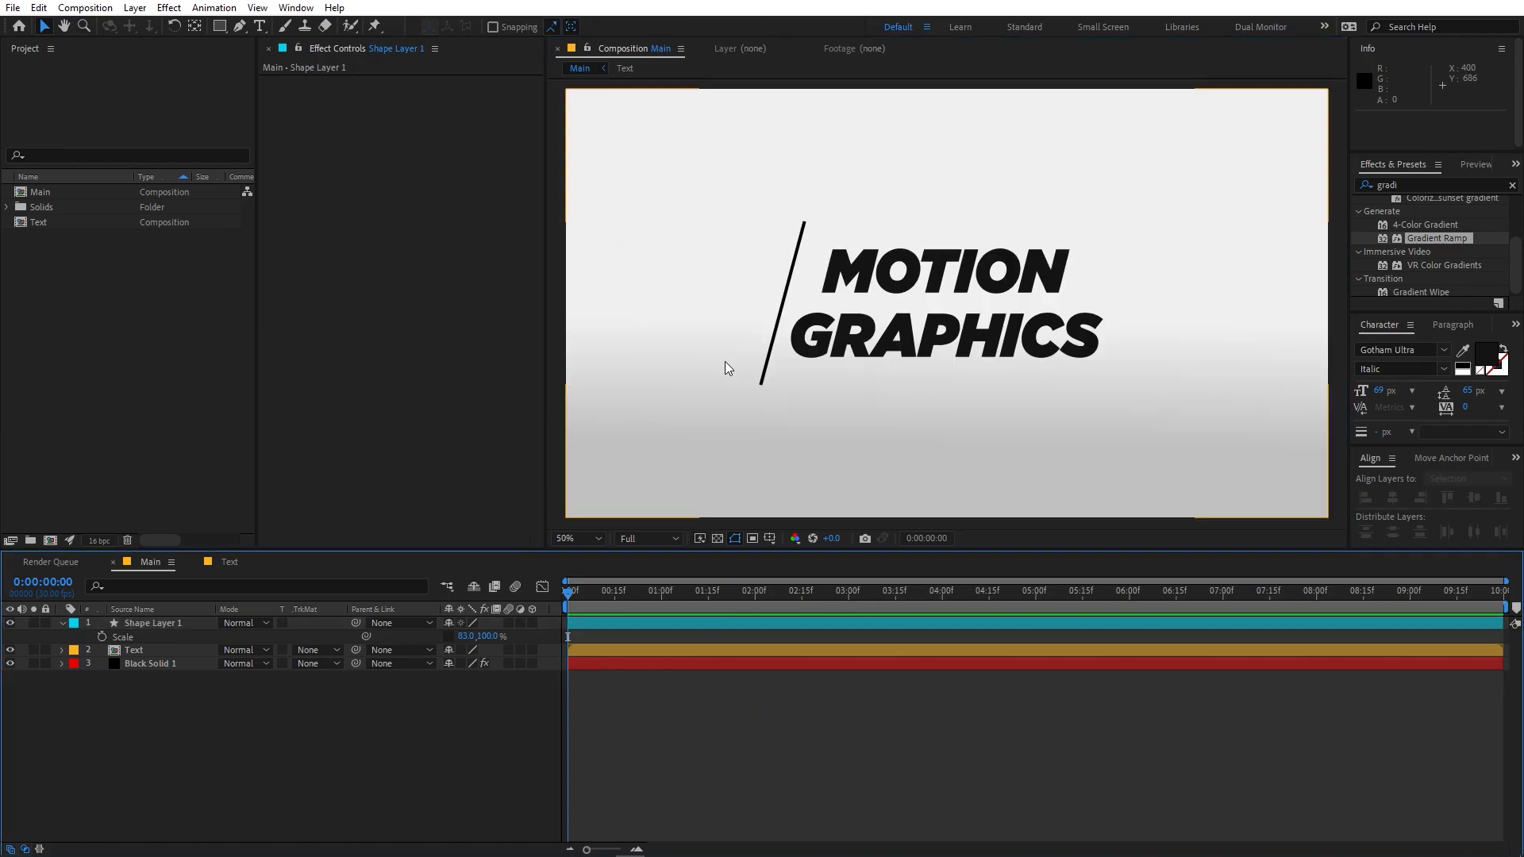
- Set Trim Paths Start and End of the line to 0% and add keyframes for both at 0:00:00:00
{"action": "left_click", "coordinate": [142, 621]}
{"action": "left_click", "coordinate": [62, 624]}
{"action": "left_click", "coordinate": [62, 624]}
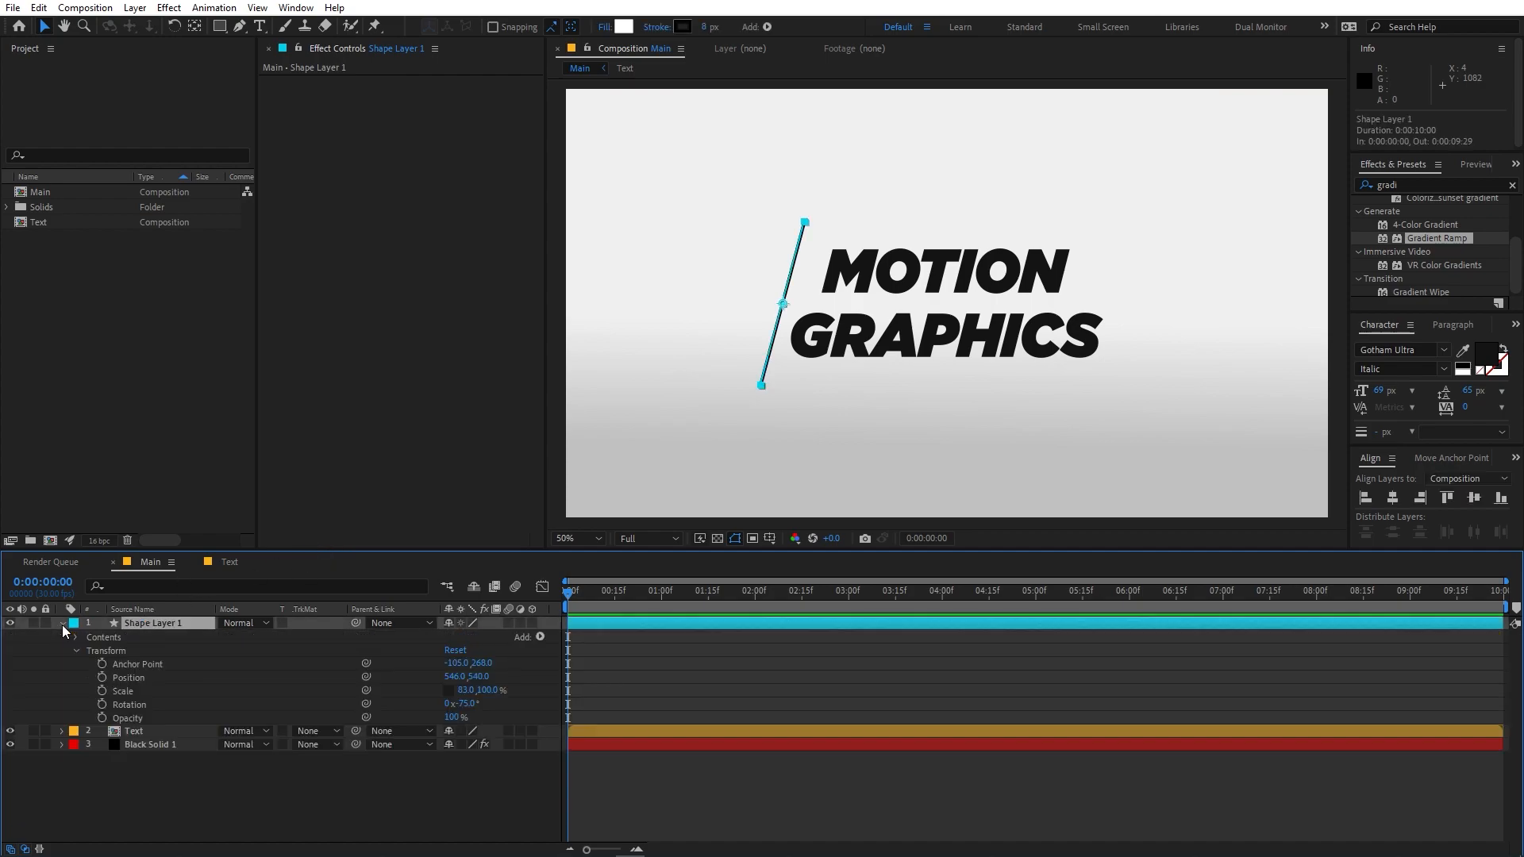
{"action": "left_click", "coordinate": [77, 650]}
{"action": "left_click", "coordinate": [76, 637]}
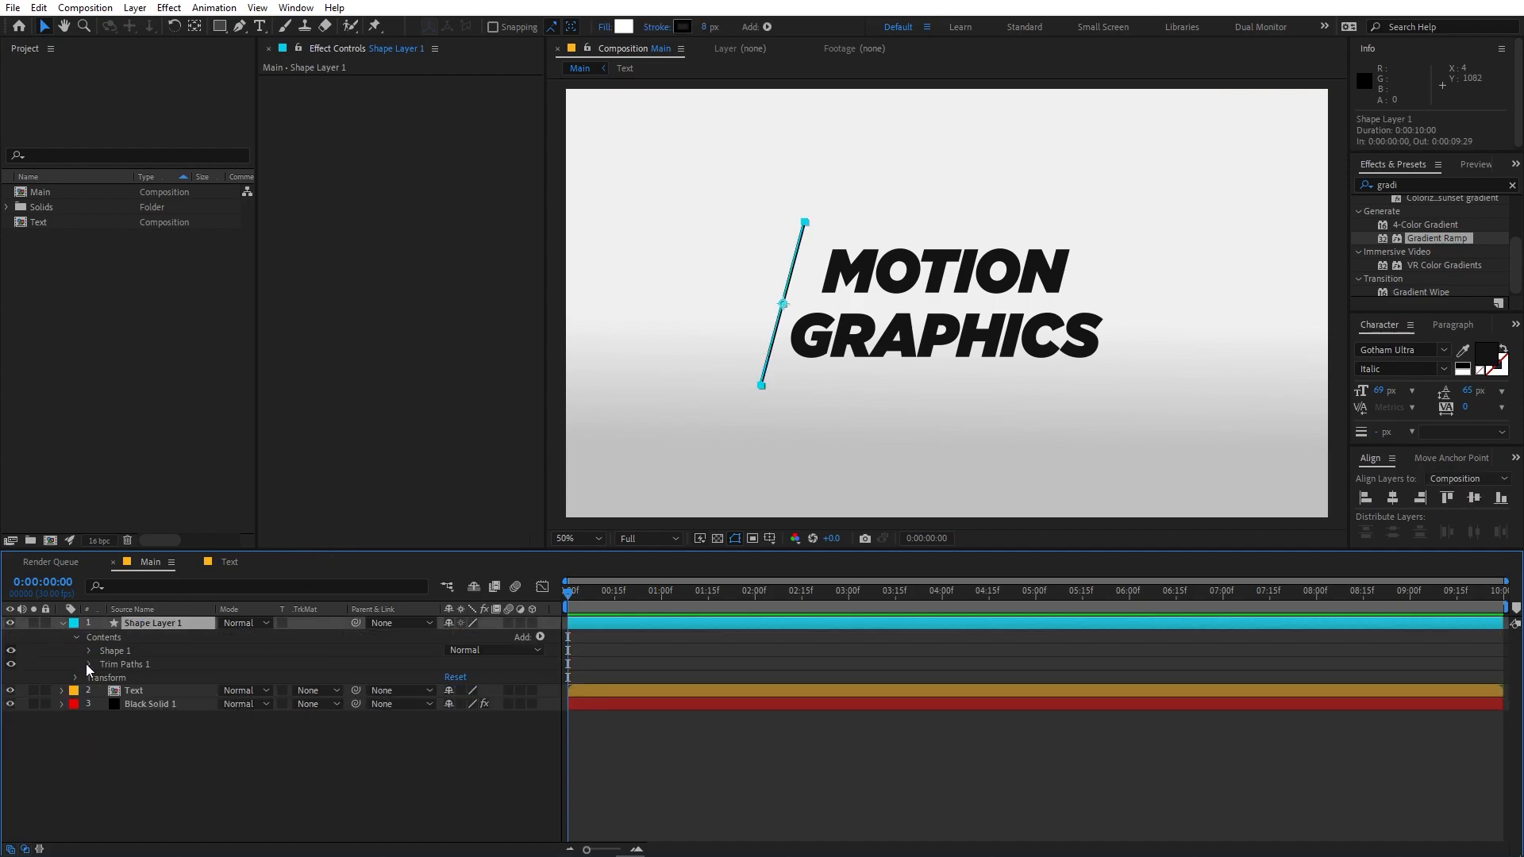
{"action": "left_click", "coordinate": [88, 665]}
{"action": "left_click_drag", "start_coordinate": [446, 695], "coordinate": [192, 697]}
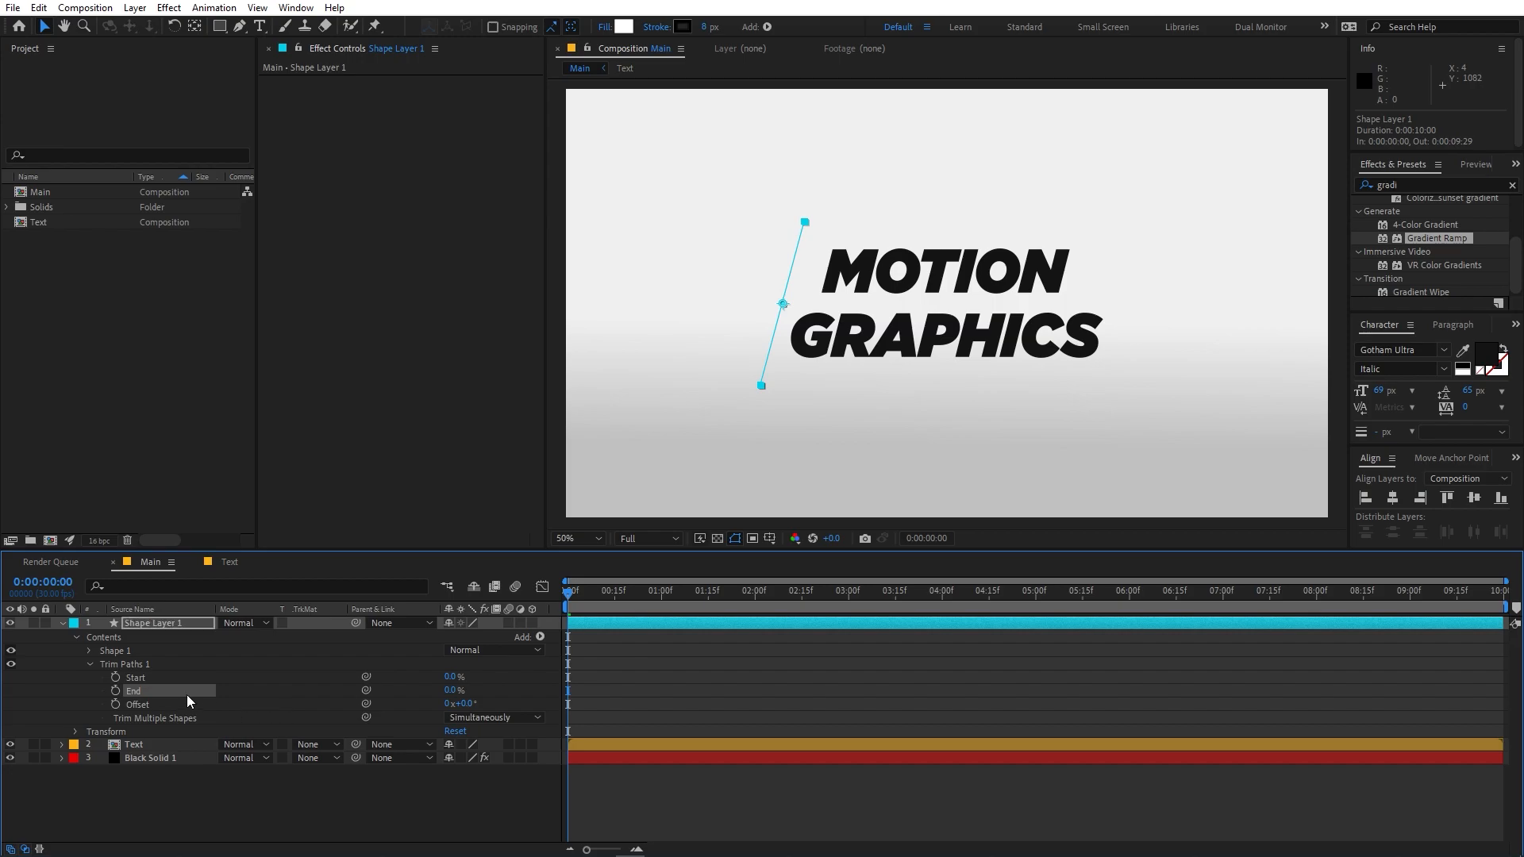
{"action": "left_click", "coordinate": [117, 691]}
{"action": "left_click", "coordinate": [116, 677]}
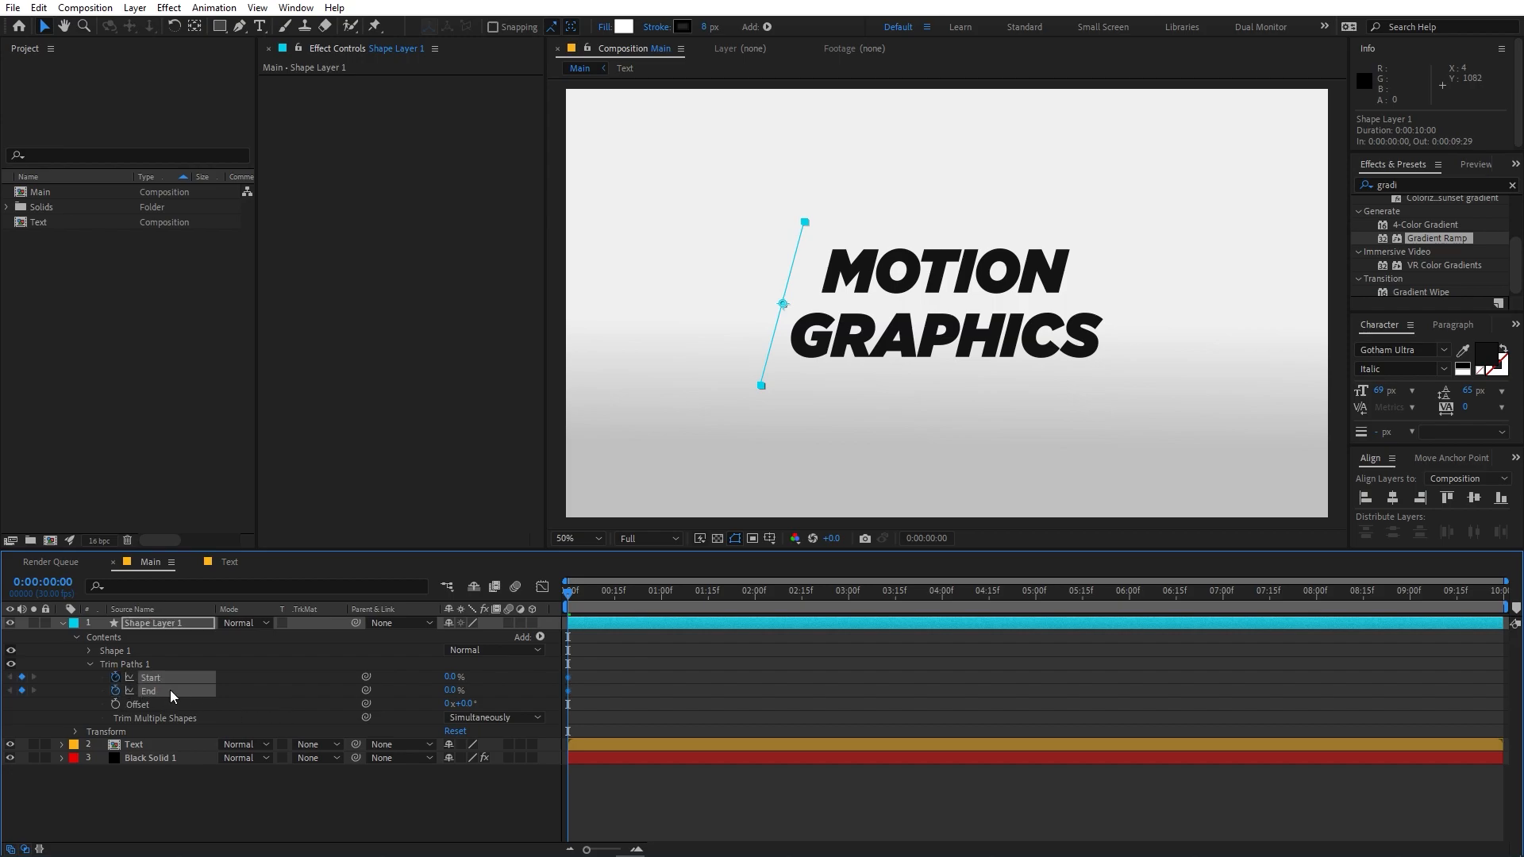
- Set both Trim Paths Start and End to 100% at 0:00:01:12
{"action": "left_click_drag", "start_coordinate": [592, 601], "coordinate": [699, 616]}
{"action": "left_click", "coordinate": [447, 691]}
{"action": "key", "text": "Return"}
{"action": "left_click", "coordinate": [451, 677]}
{"action": "type", "text": "100"}
{"action": "key", "text": "Return"}
- Ease the Start and End keyframes, shape their speed curve to peak early with a long slowdown, and preview the animation
{"action": "left_click_drag", "start_coordinate": [747, 662], "coordinate": [507, 704]}
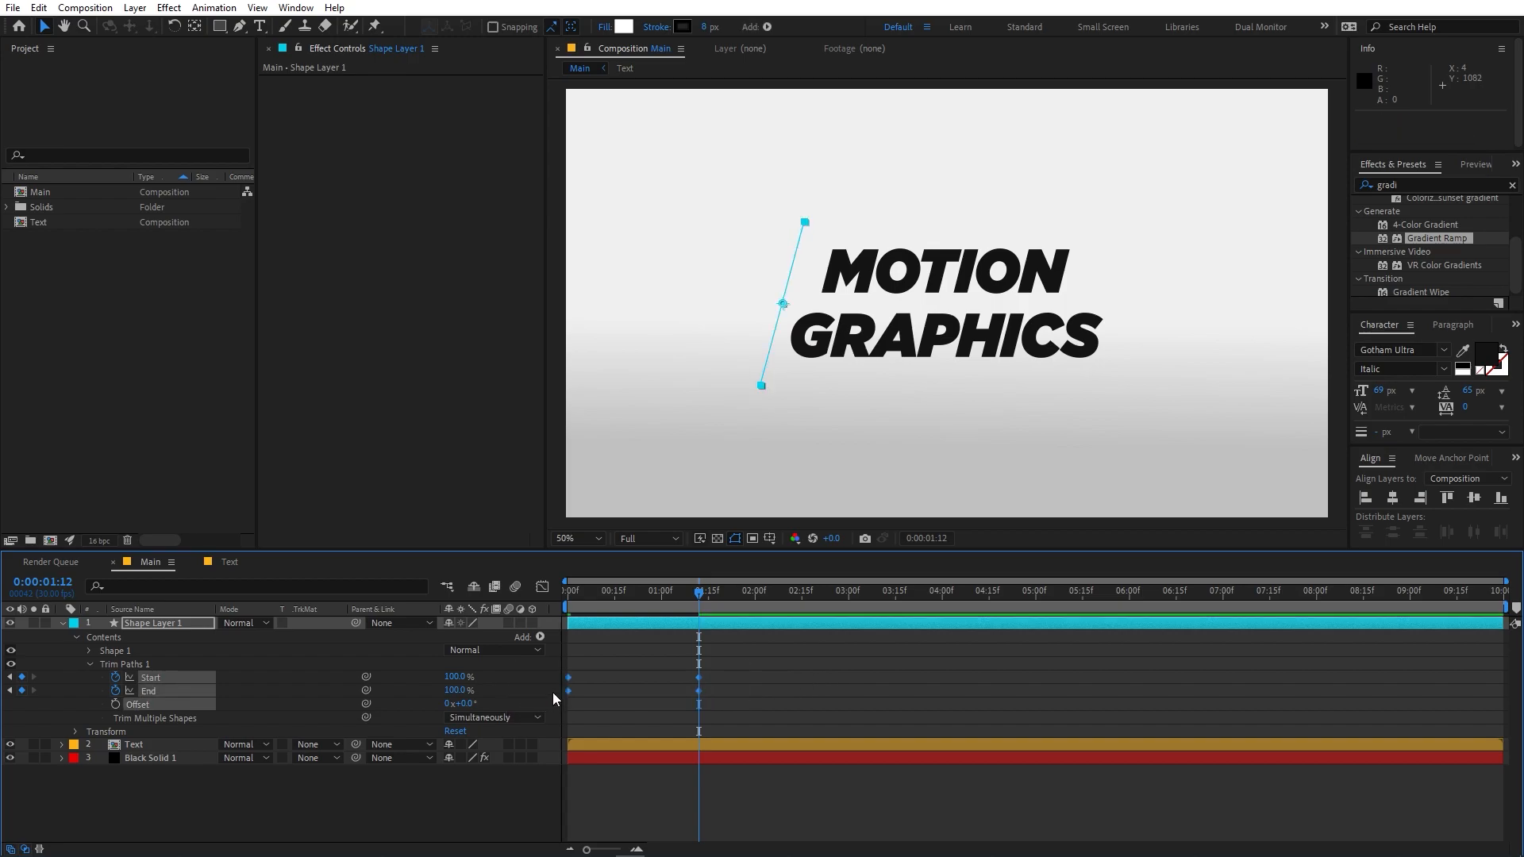
{"action": "left_click", "coordinate": [543, 587]}
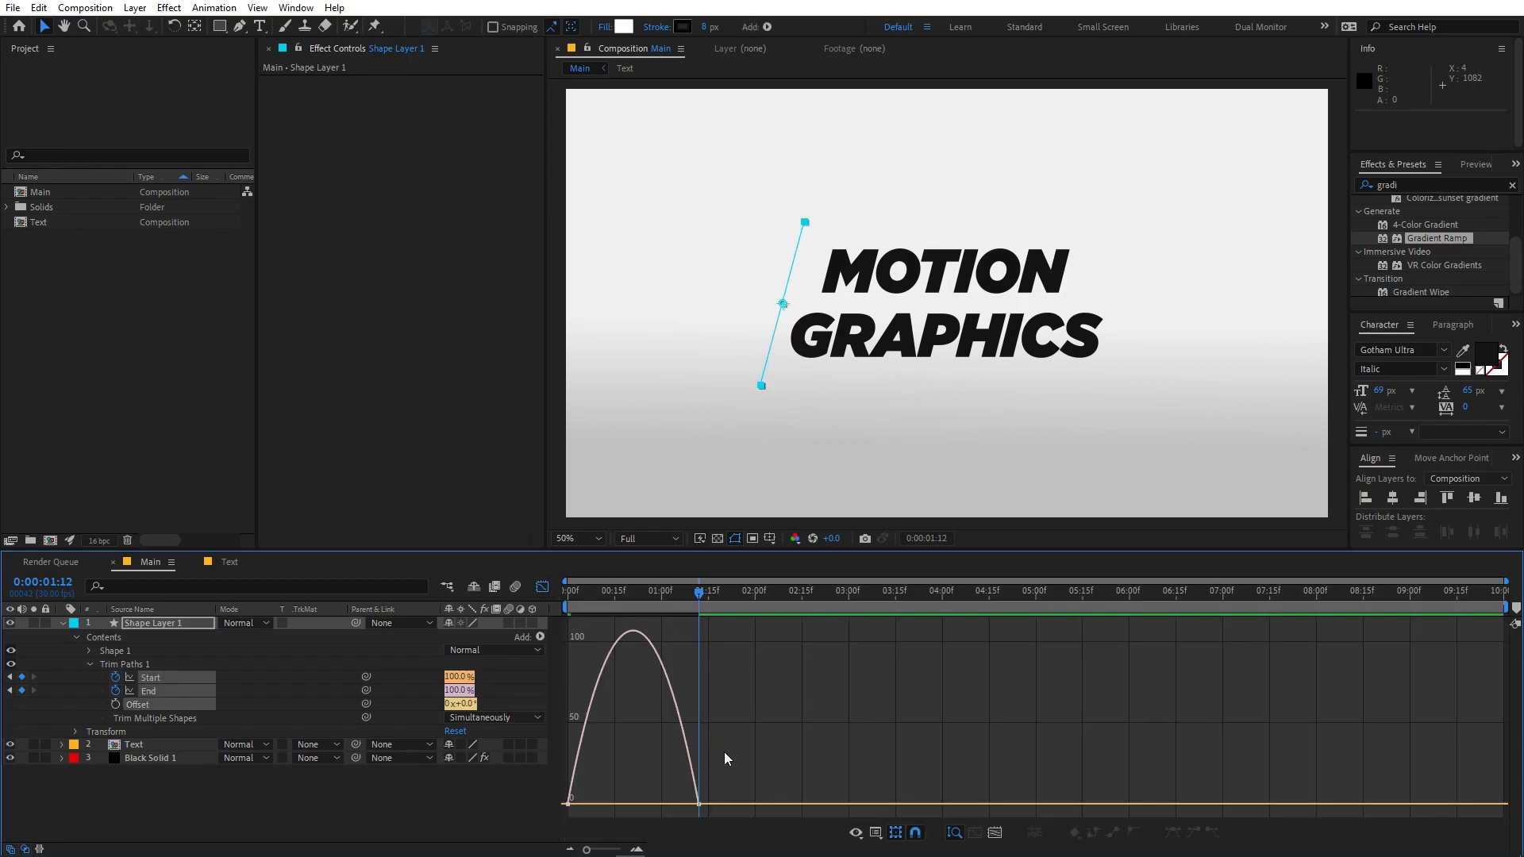
{"action": "left_click", "coordinate": [878, 836]}
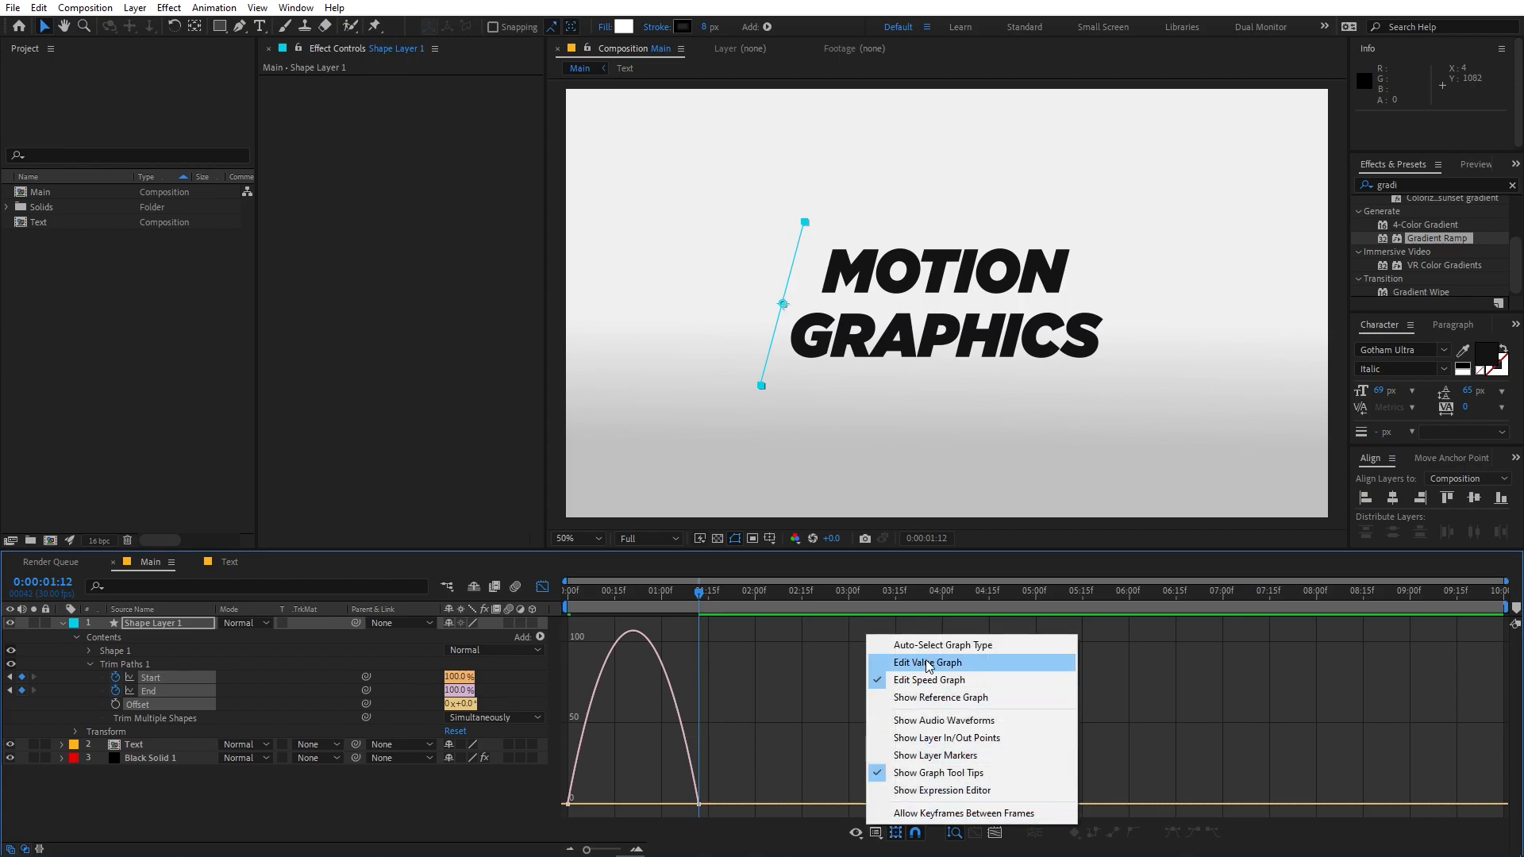
{"action": "left_click", "coordinate": [788, 719]}
{"action": "left_click_drag", "start_coordinate": [780, 760], "coordinate": [373, 818]}
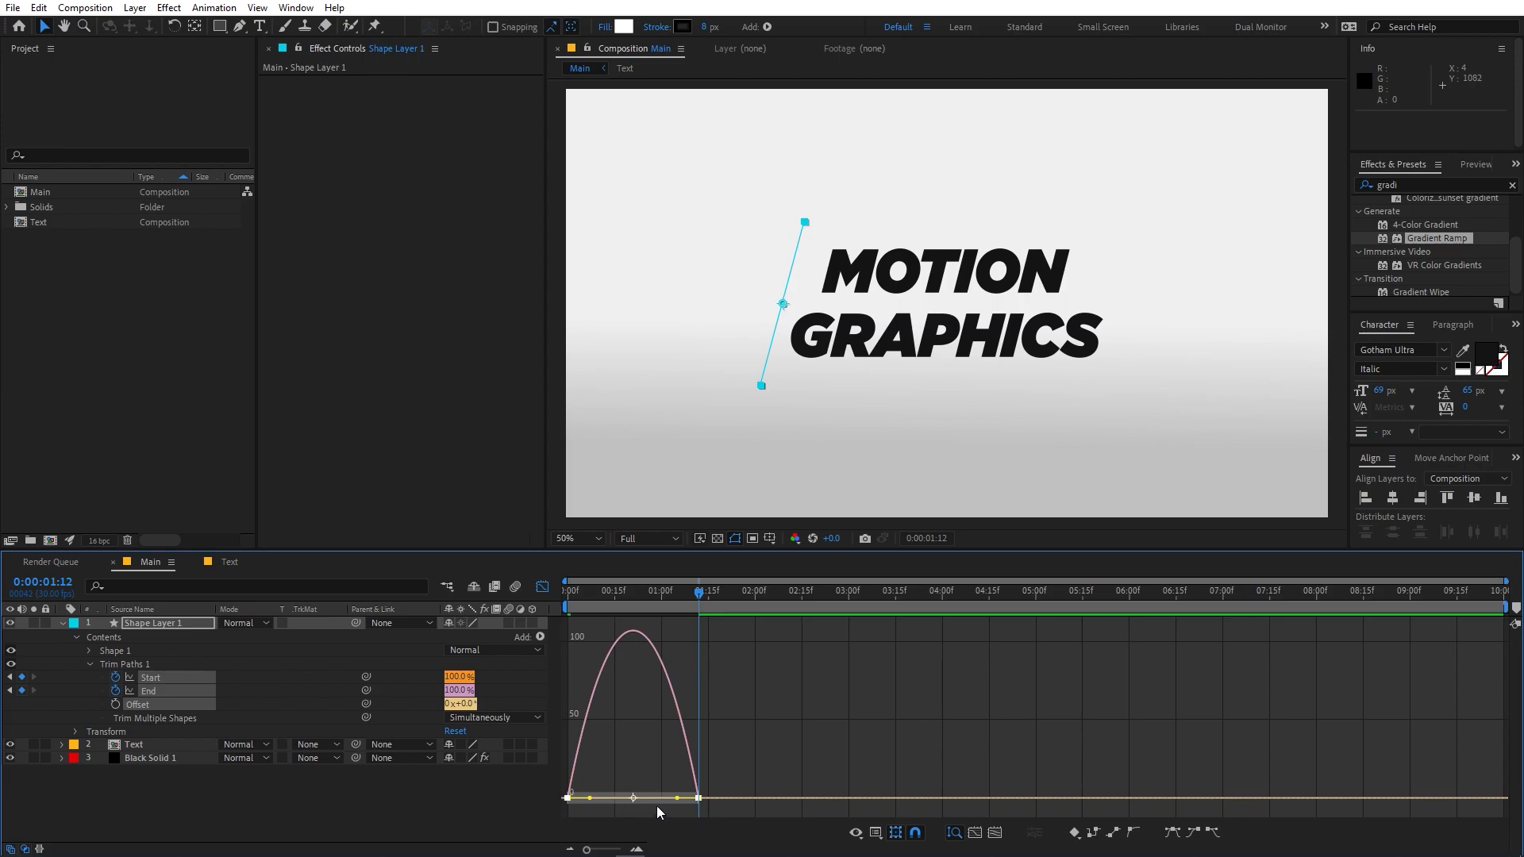
{"action": "left_click_drag", "start_coordinate": [676, 801], "coordinate": [603, 799]}
{"action": "key", "text": "ctrl+z"}
{"action": "key", "text": "space"}
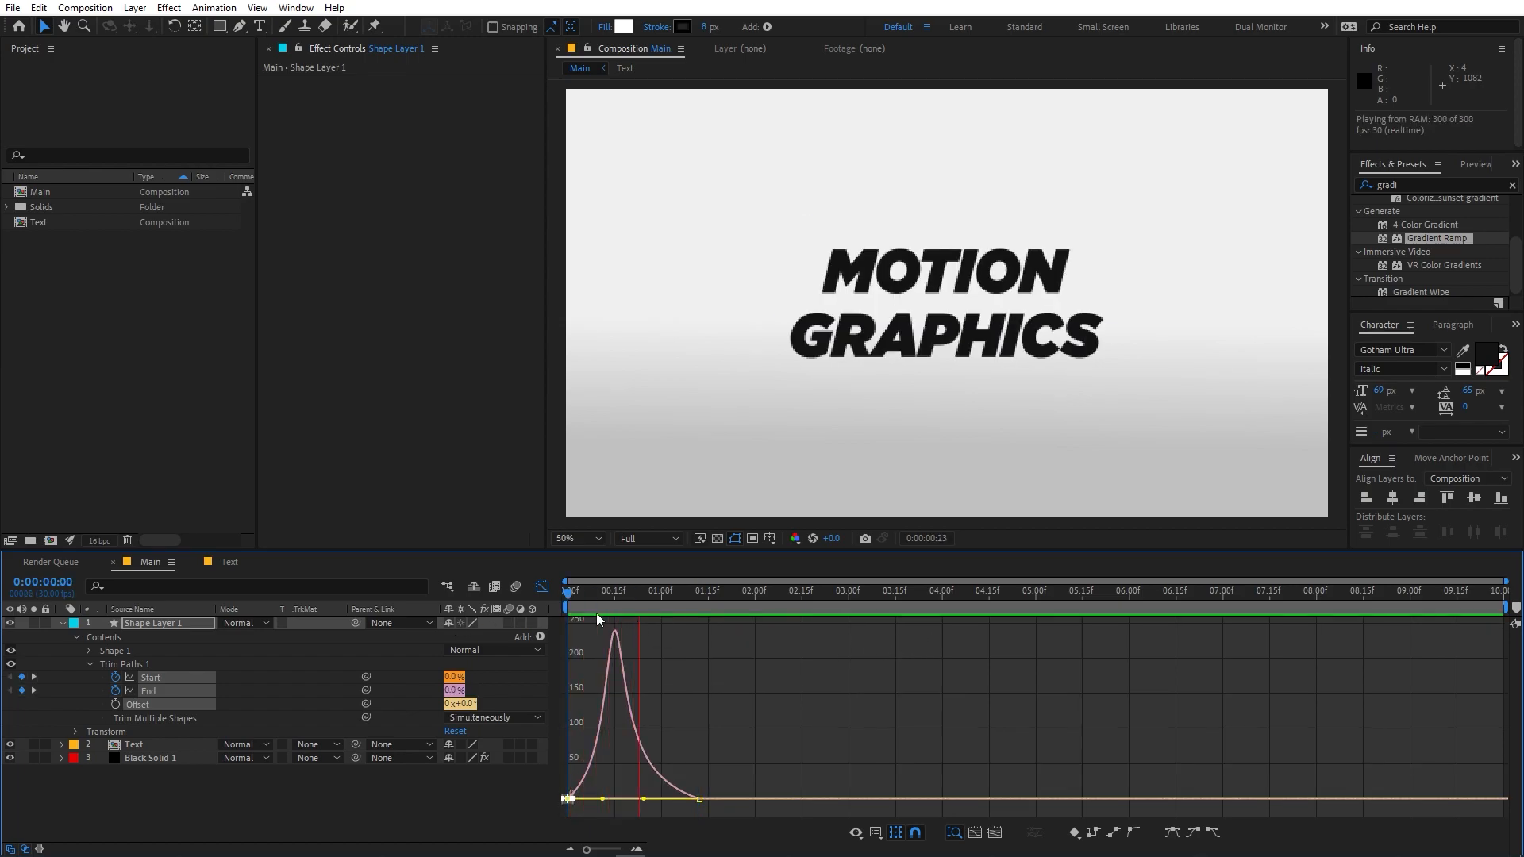
- Shift the Start keyframes so the first one aligns with the last End keyframe at 0:00:01:12, and preview the animation
{"action": "left_click", "coordinate": [542, 587]}
{"action": "left_click_drag", "start_coordinate": [750, 666], "coordinate": [629, 683]}
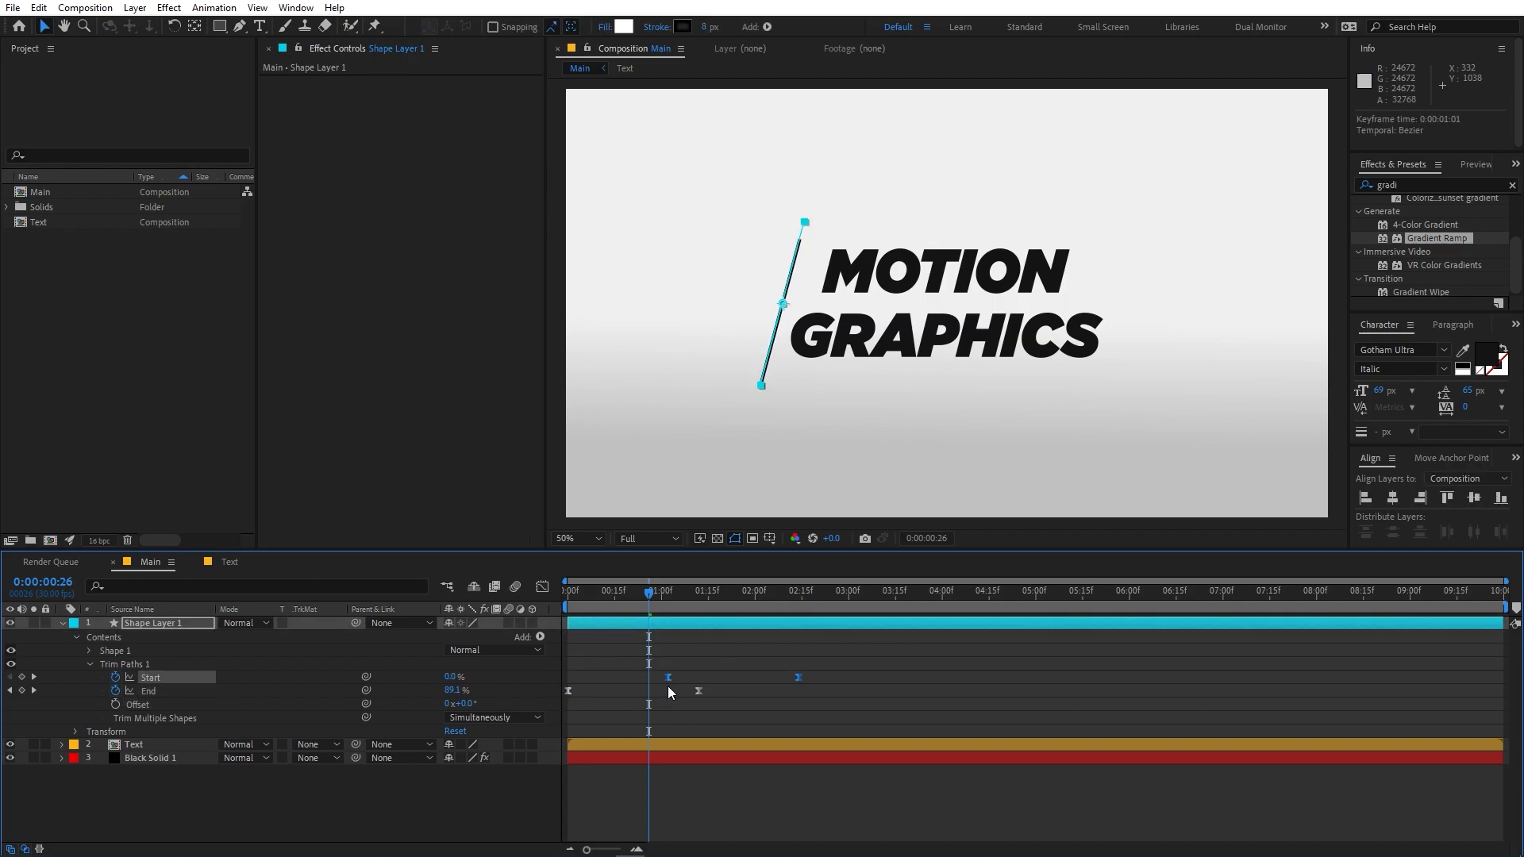
{"action": "key", "text": "space"}
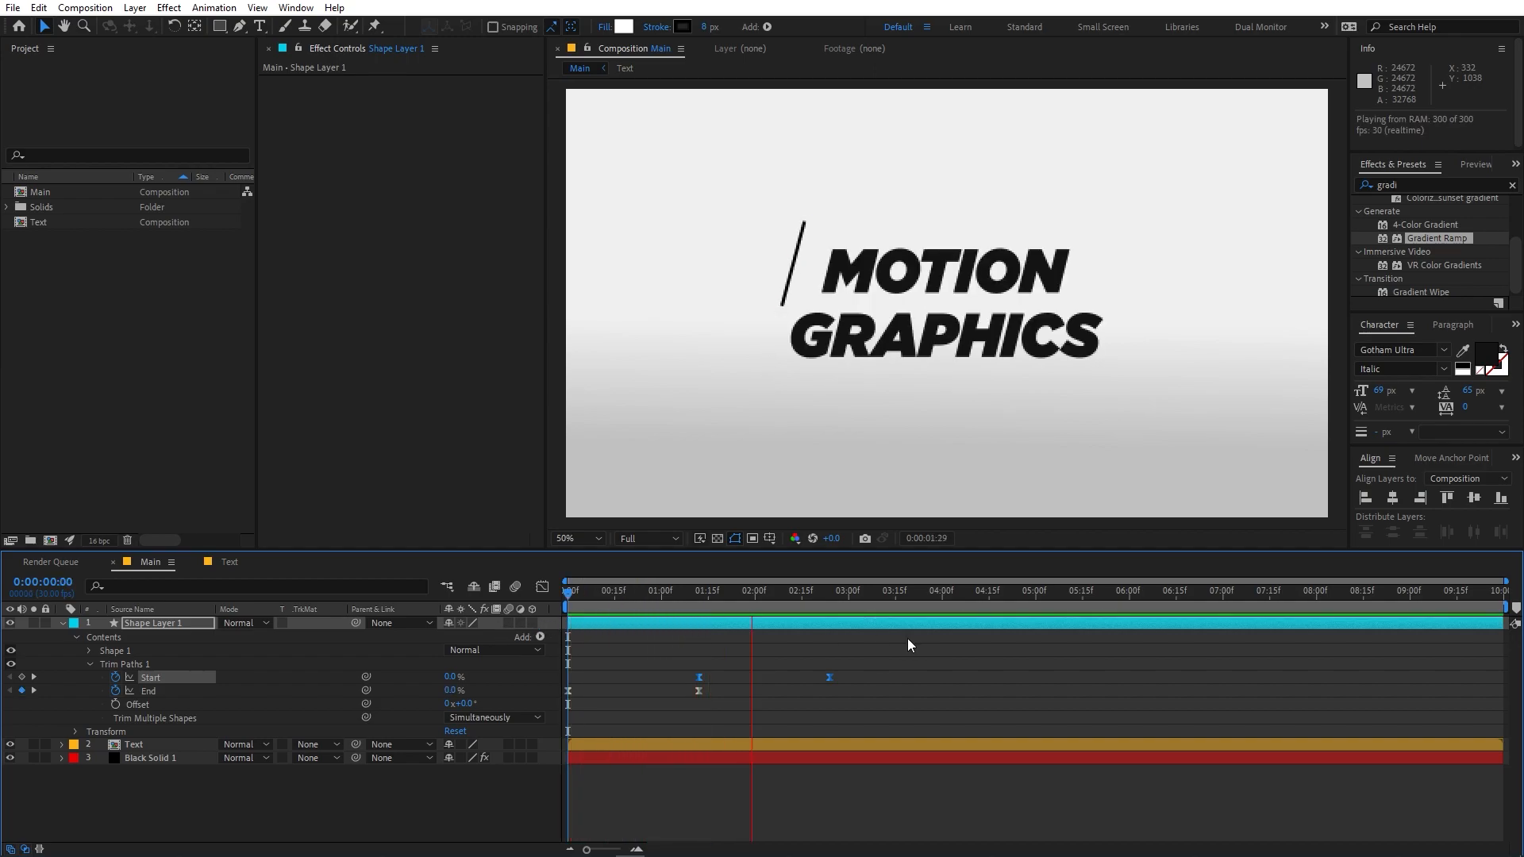
- Reverse the direction of the line's Path 1 and preview the animation
{"action": "left_click_drag", "start_coordinate": [880, 679], "coordinate": [551, 708]}
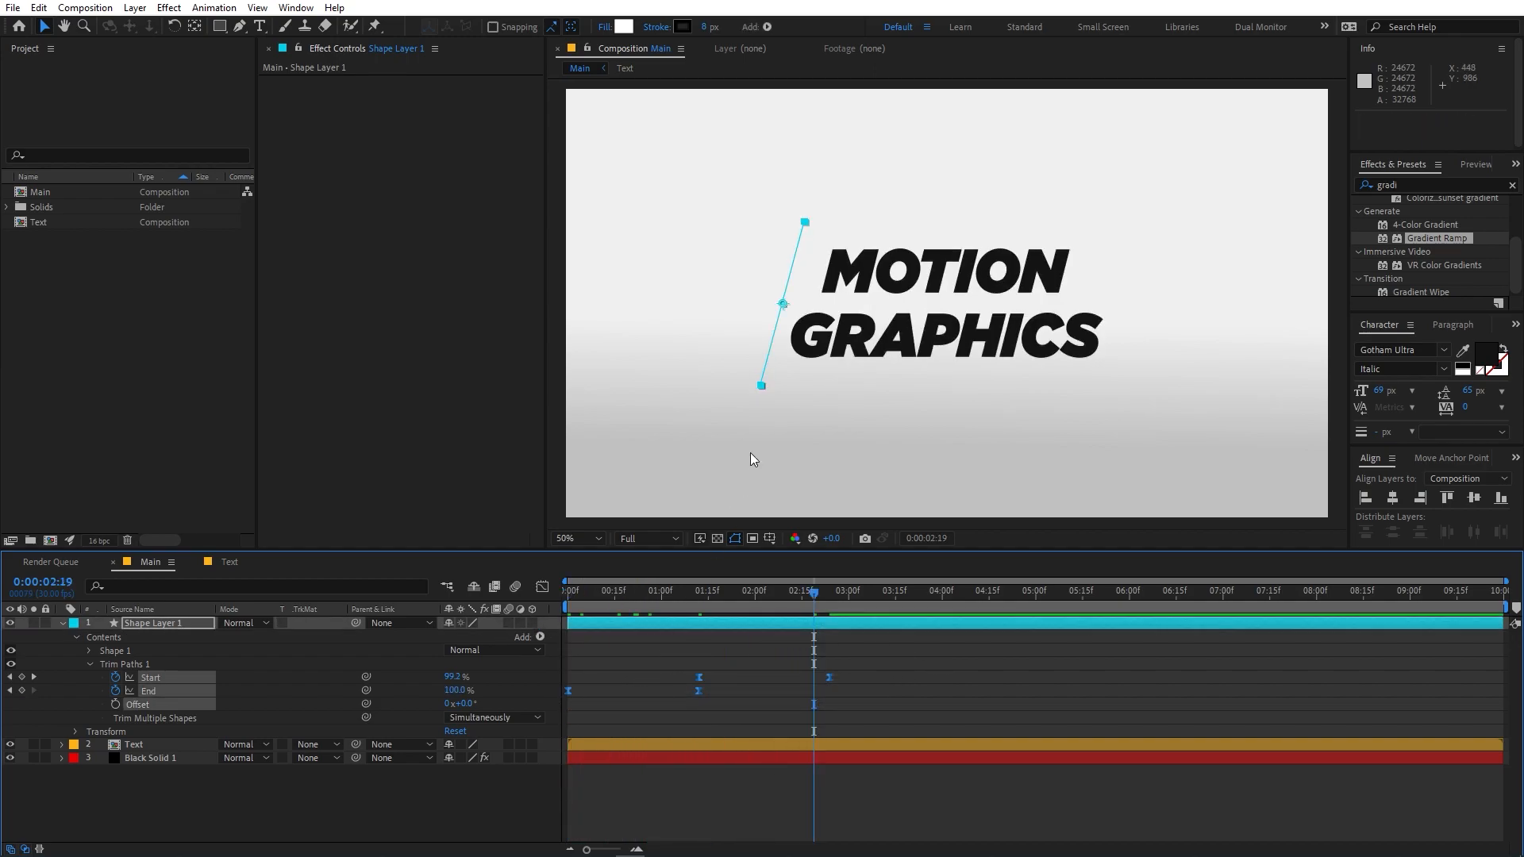
{"action": "left_click_drag", "start_coordinate": [656, 612], "coordinate": [637, 606]}
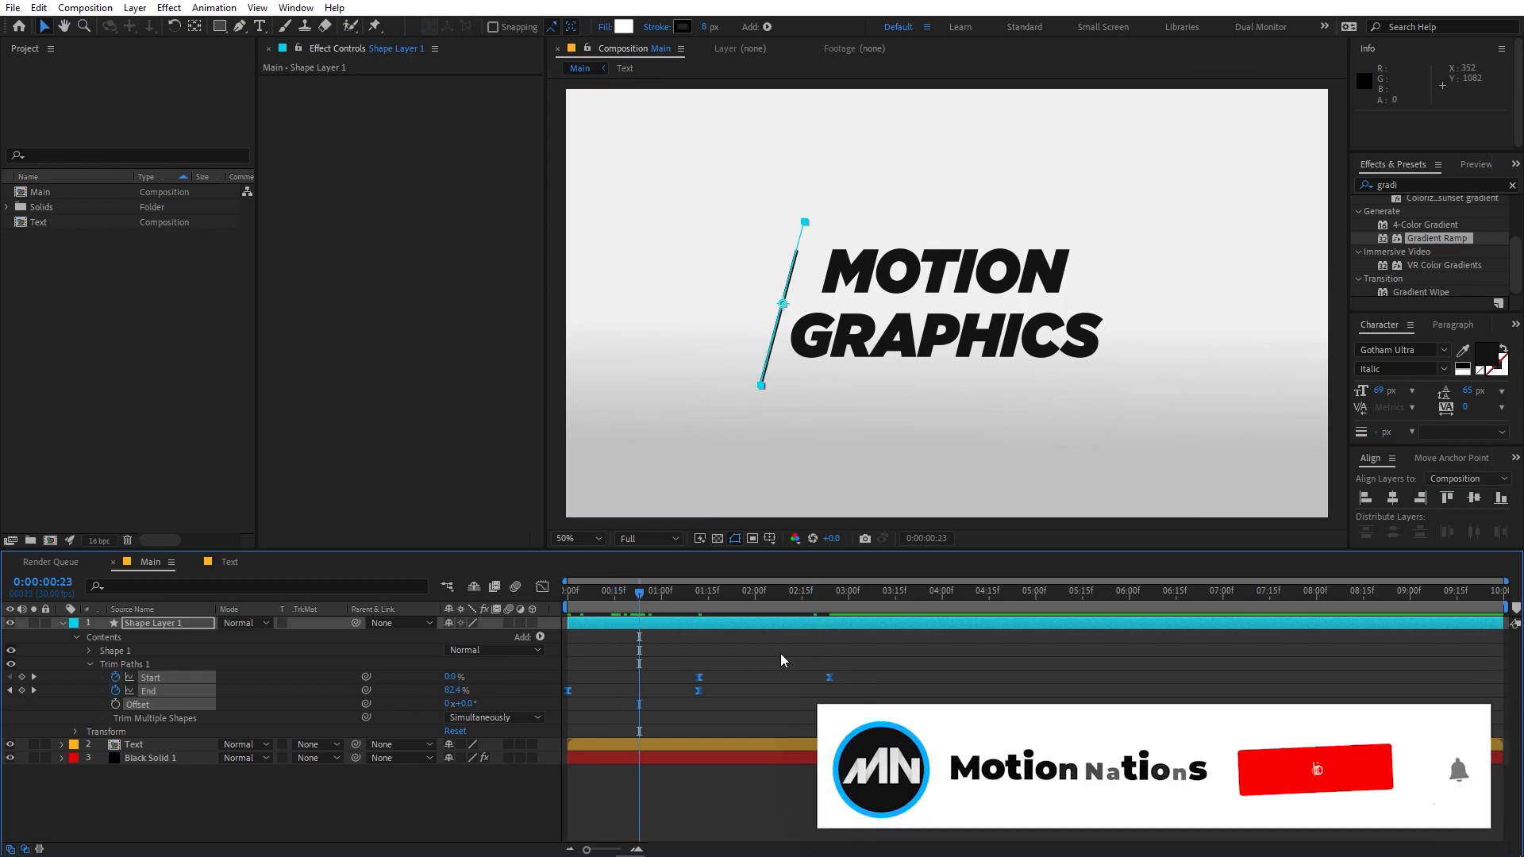
{"action": "left_click", "coordinate": [119, 653]}
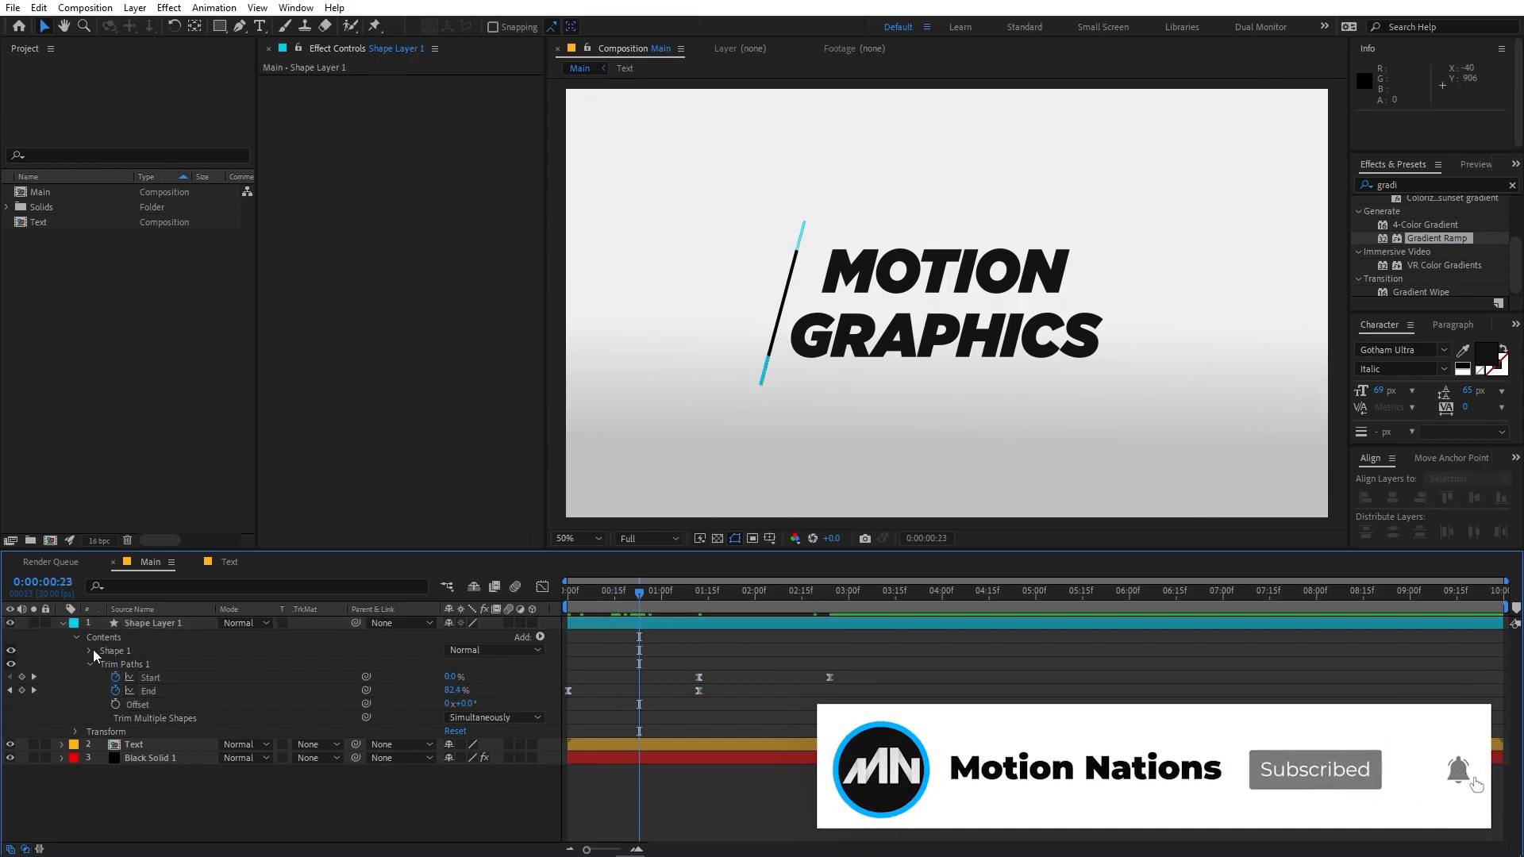
{"action": "left_click", "coordinate": [88, 651]}
{"action": "left_click", "coordinate": [119, 664]}
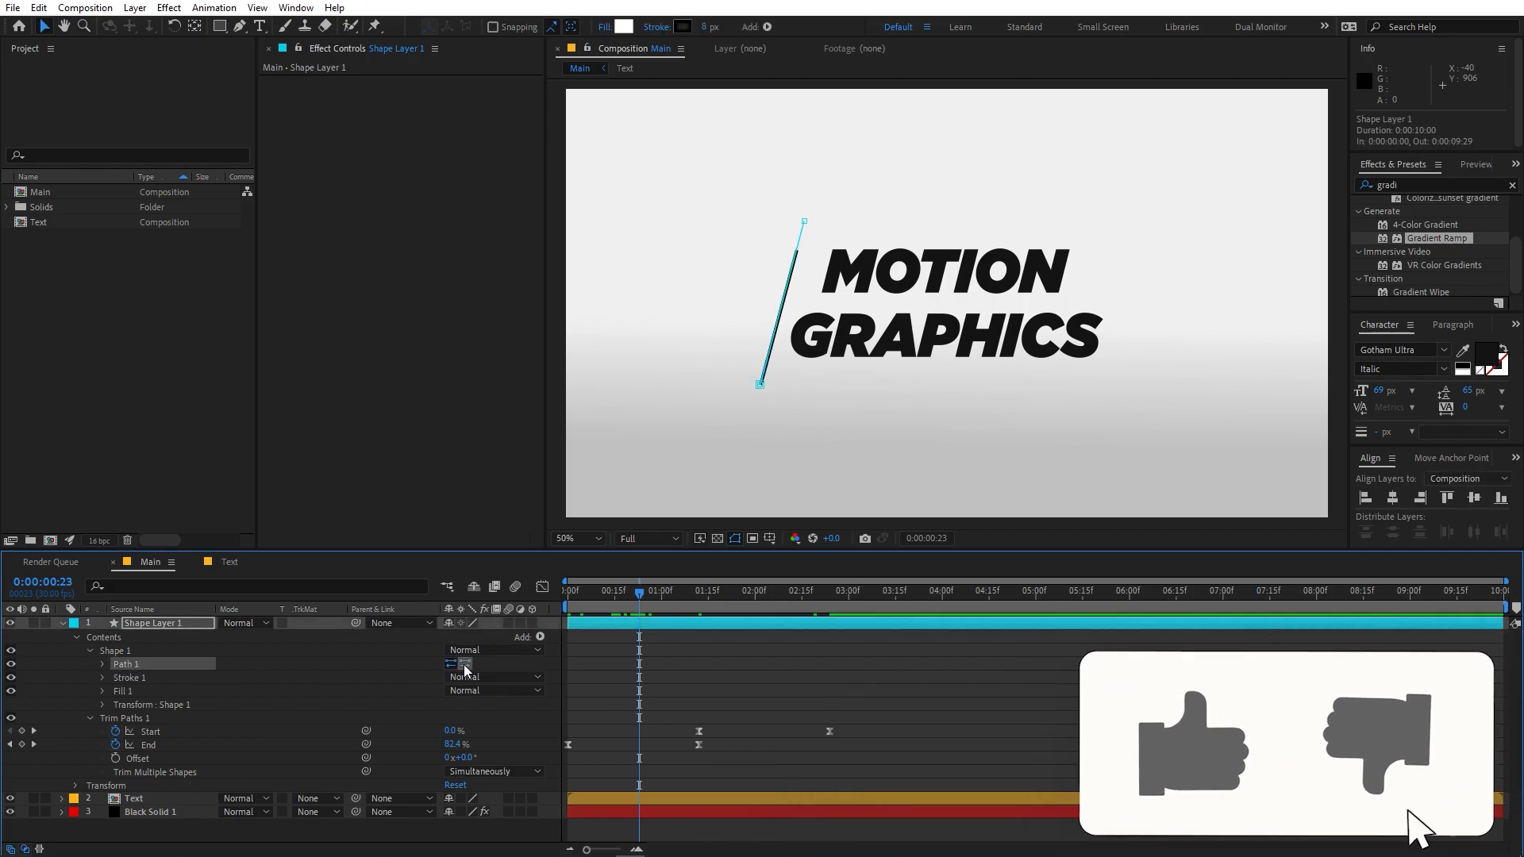
{"action": "key", "text": "Home"}
{"action": "key", "text": "space"}
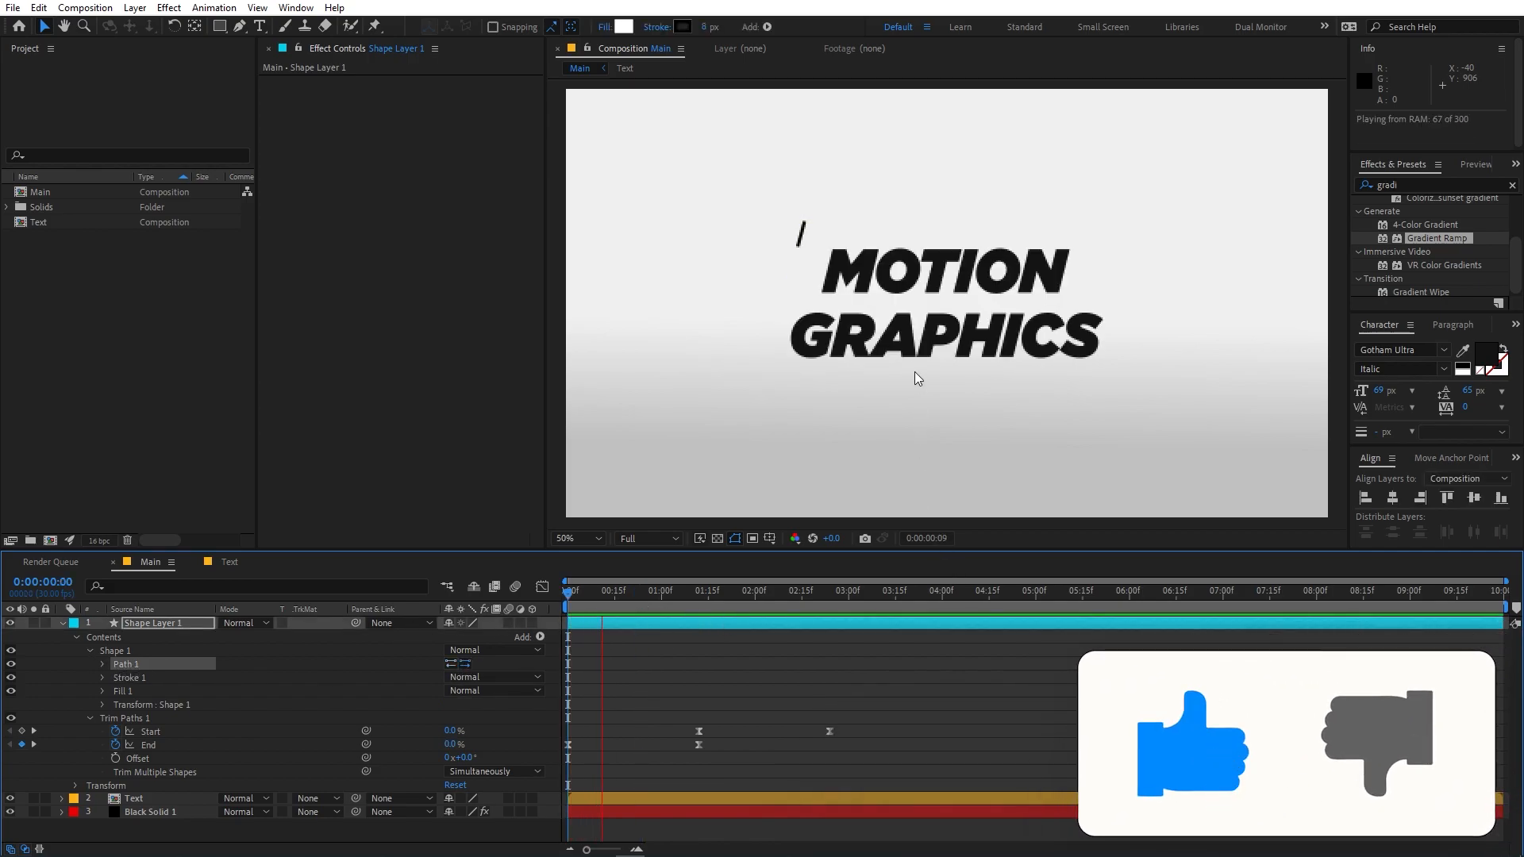
- Compress all Trim Paths keyframes proportionally so the last one falls at 0:00:01:20, and preview the animation
{"action": "left_click_drag", "start_coordinate": [884, 726], "coordinate": [549, 762]}
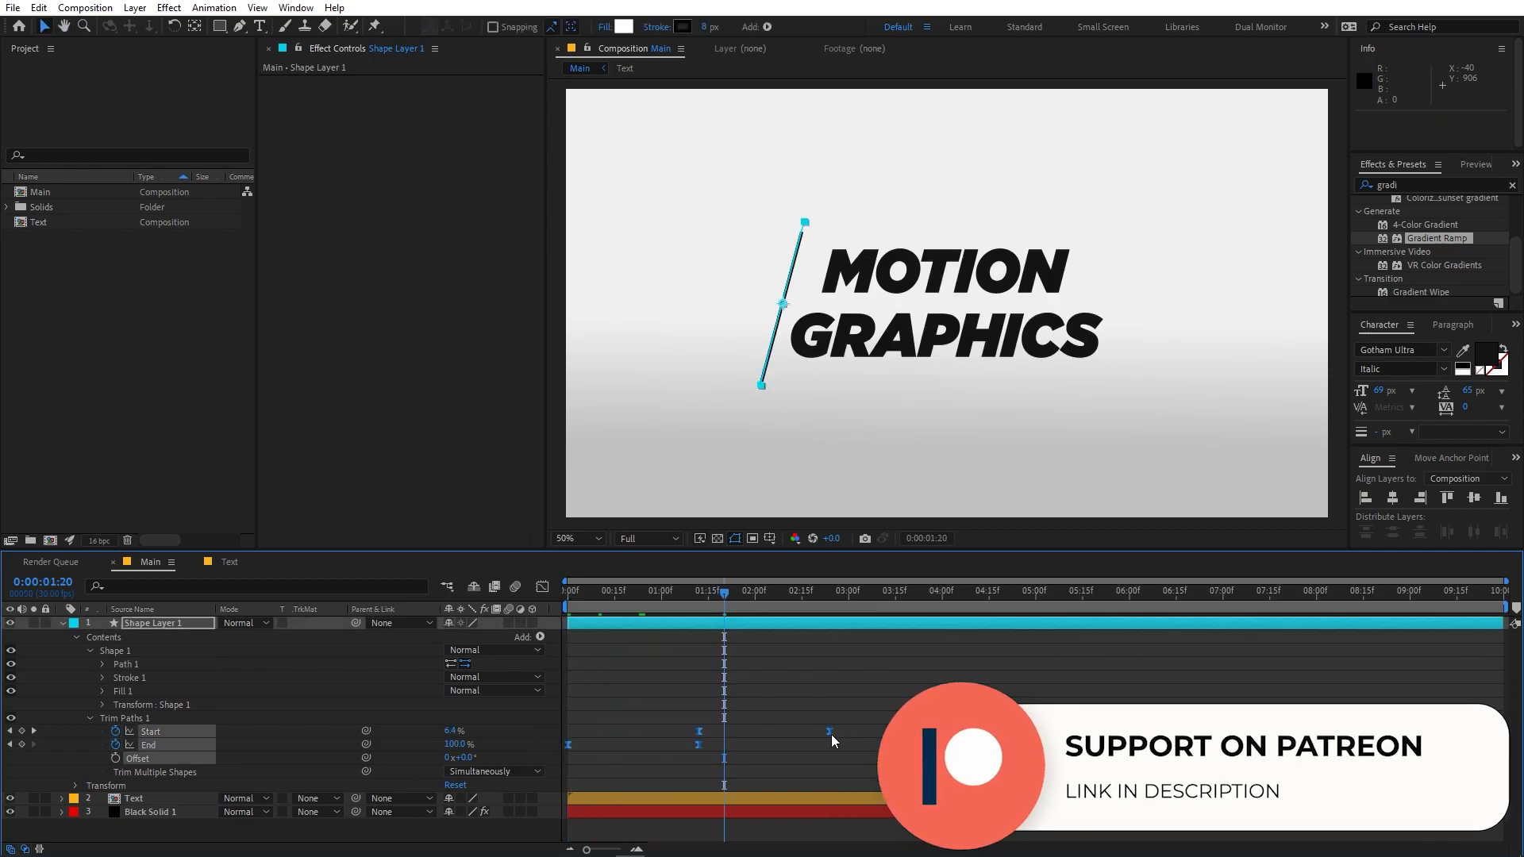
{"action": "left_click_drag", "start_coordinate": [831, 732], "coordinate": [724, 734]}
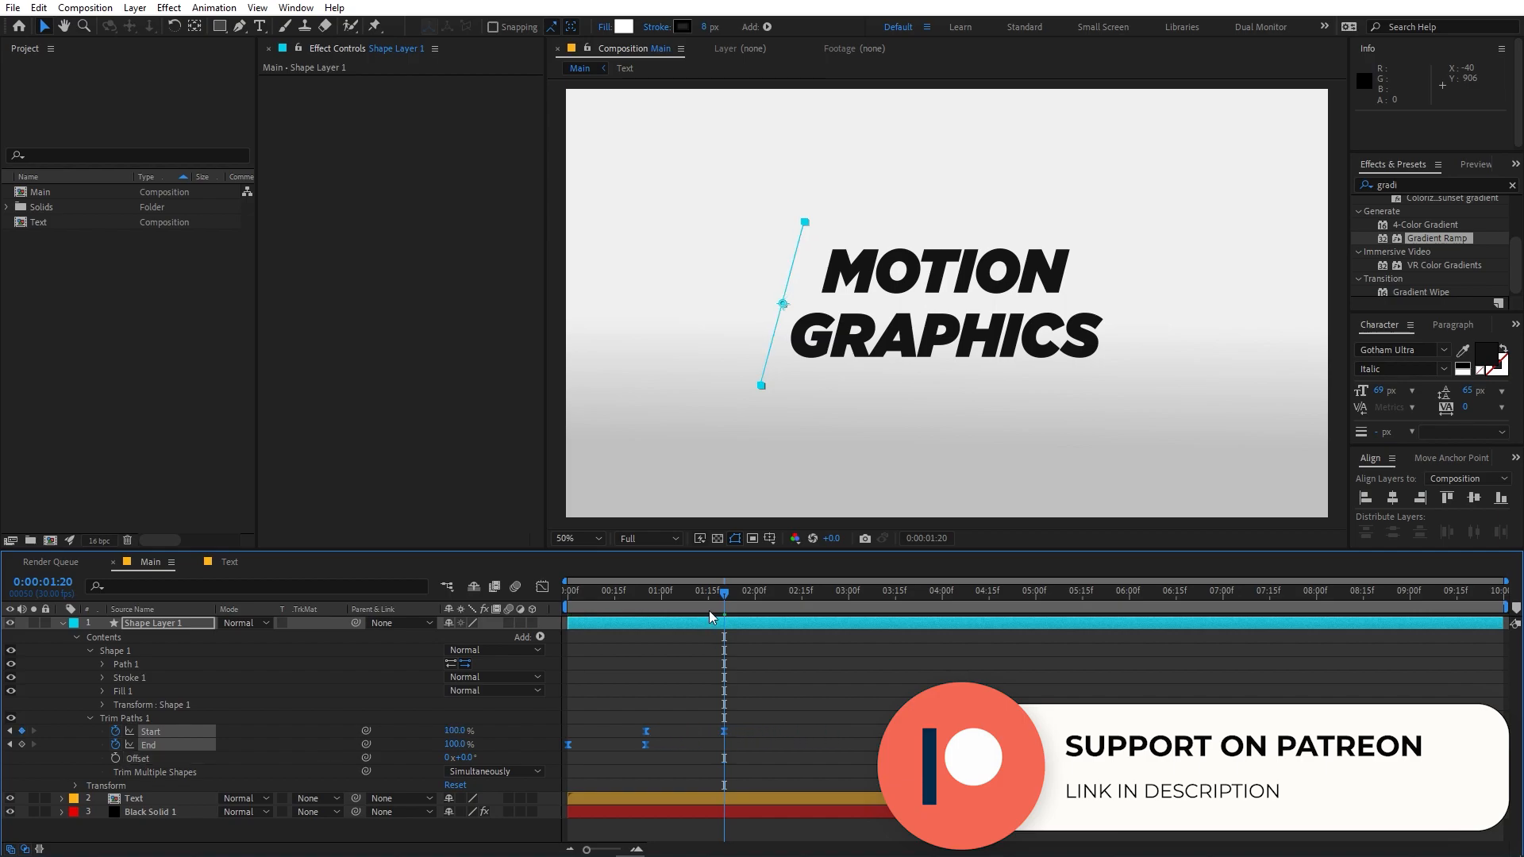
{"action": "key", "text": "space"}
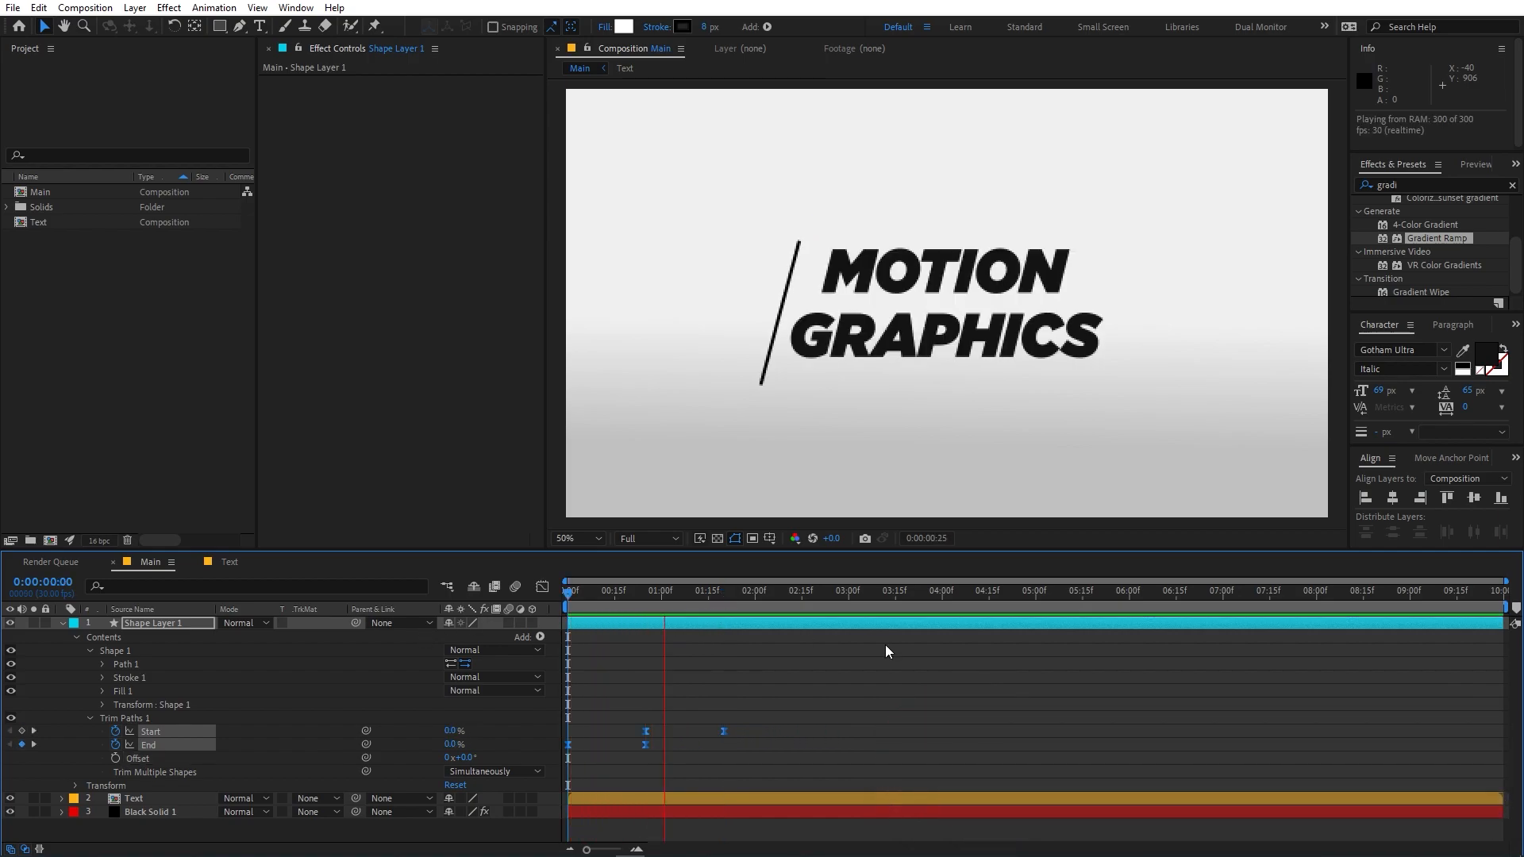
- Move the current time to 0:00:00:26 and rename the shape layer as Line
{"action": "left_click_drag", "start_coordinate": [758, 591], "coordinate": [648, 592]}
{"action": "left_click", "coordinate": [63, 624]}
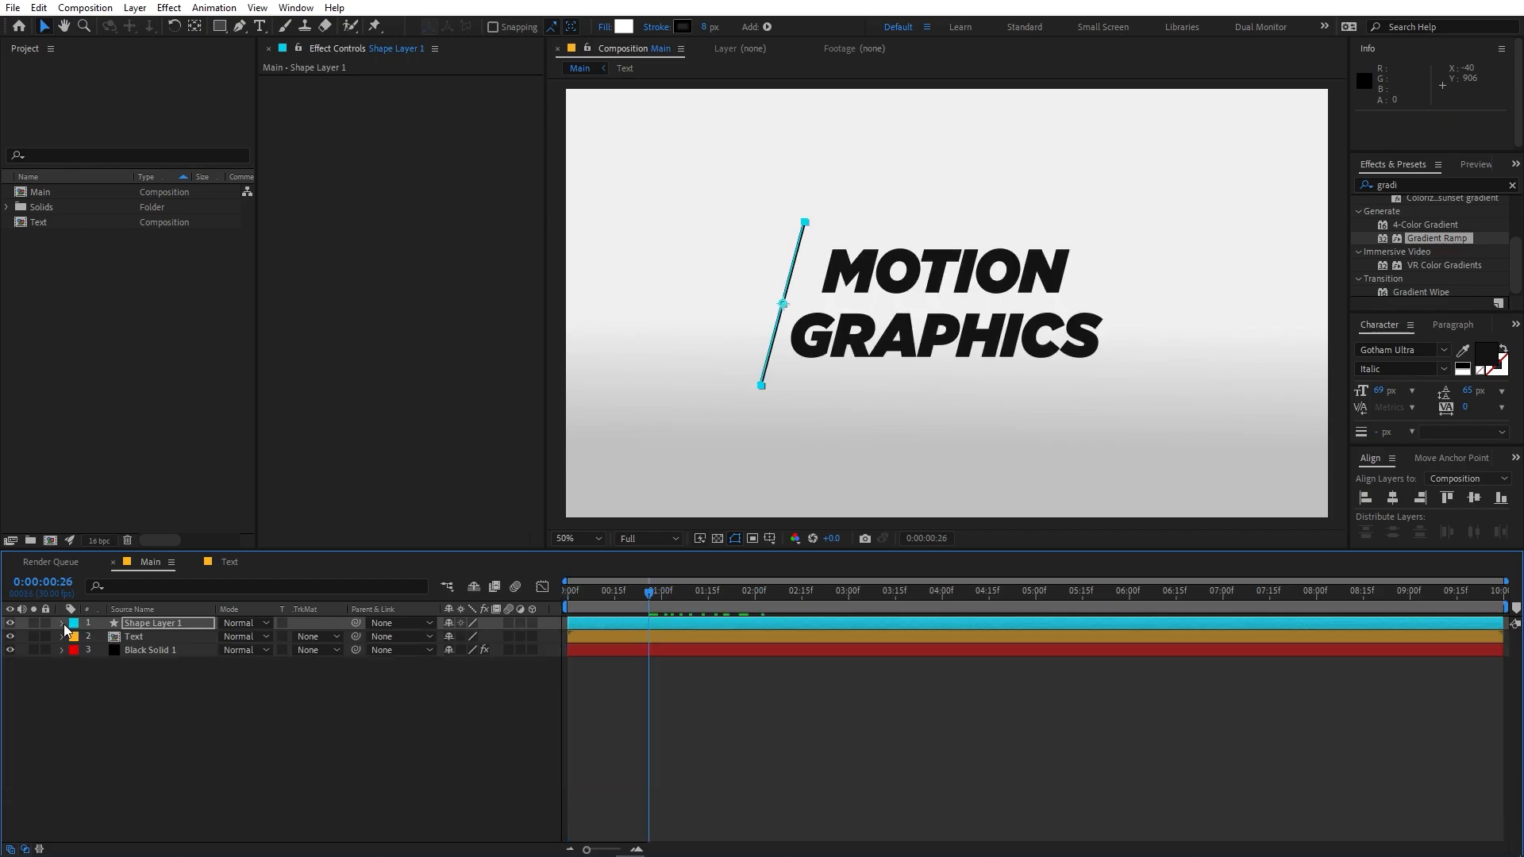
{"action": "left_click", "coordinate": [157, 626]}
{"action": "key", "text": "Return"}
{"action": "type", "text": "Line"}
{"action": "key", "text": "Return"}
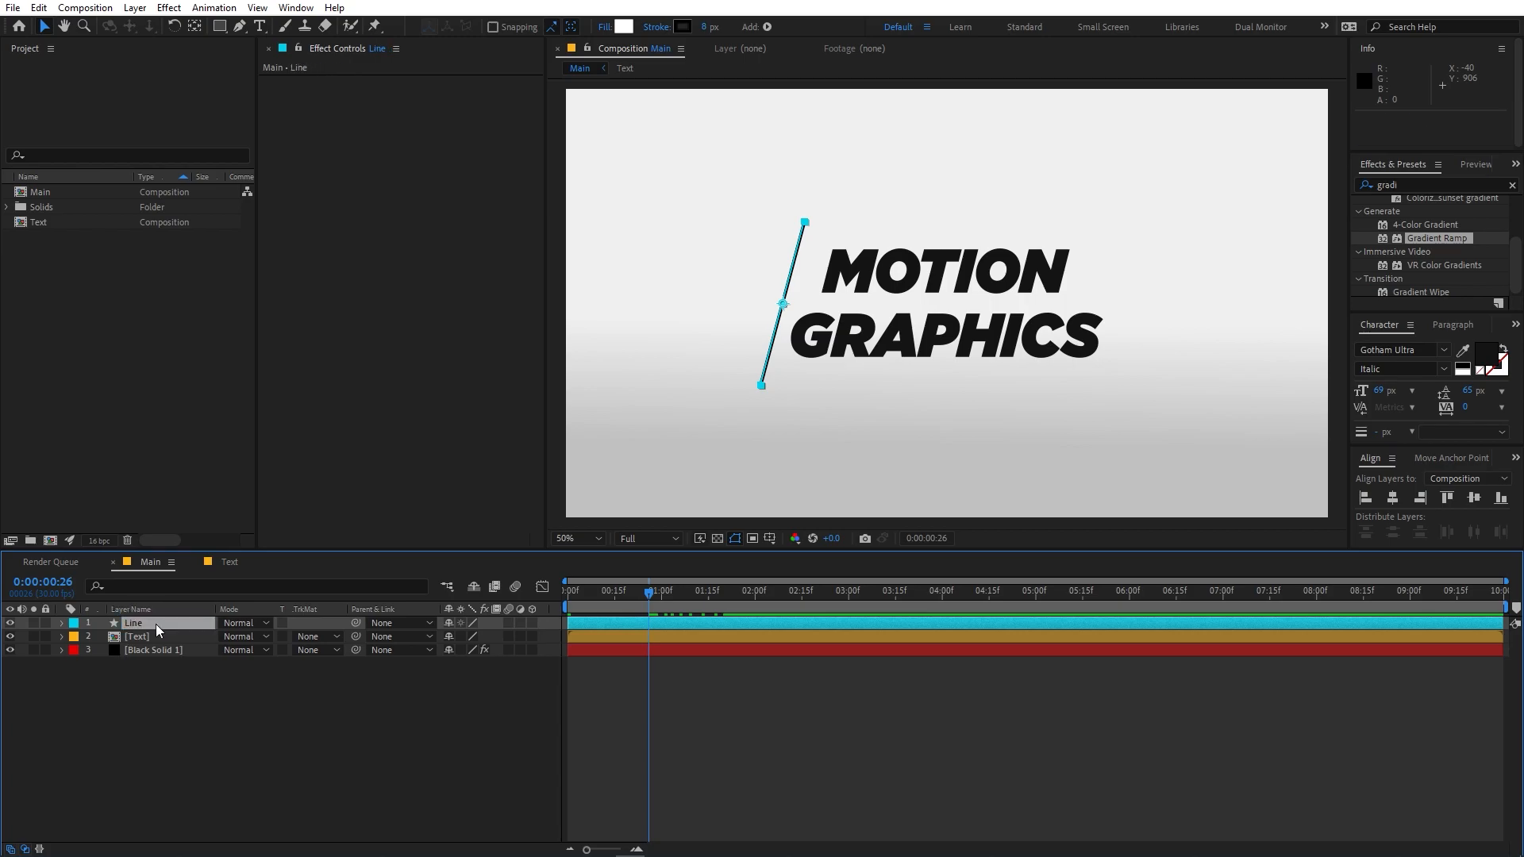
- Duplicate the Line layer and rename the copy as Mask
{"action": "key", "text": "ctrl+d"}
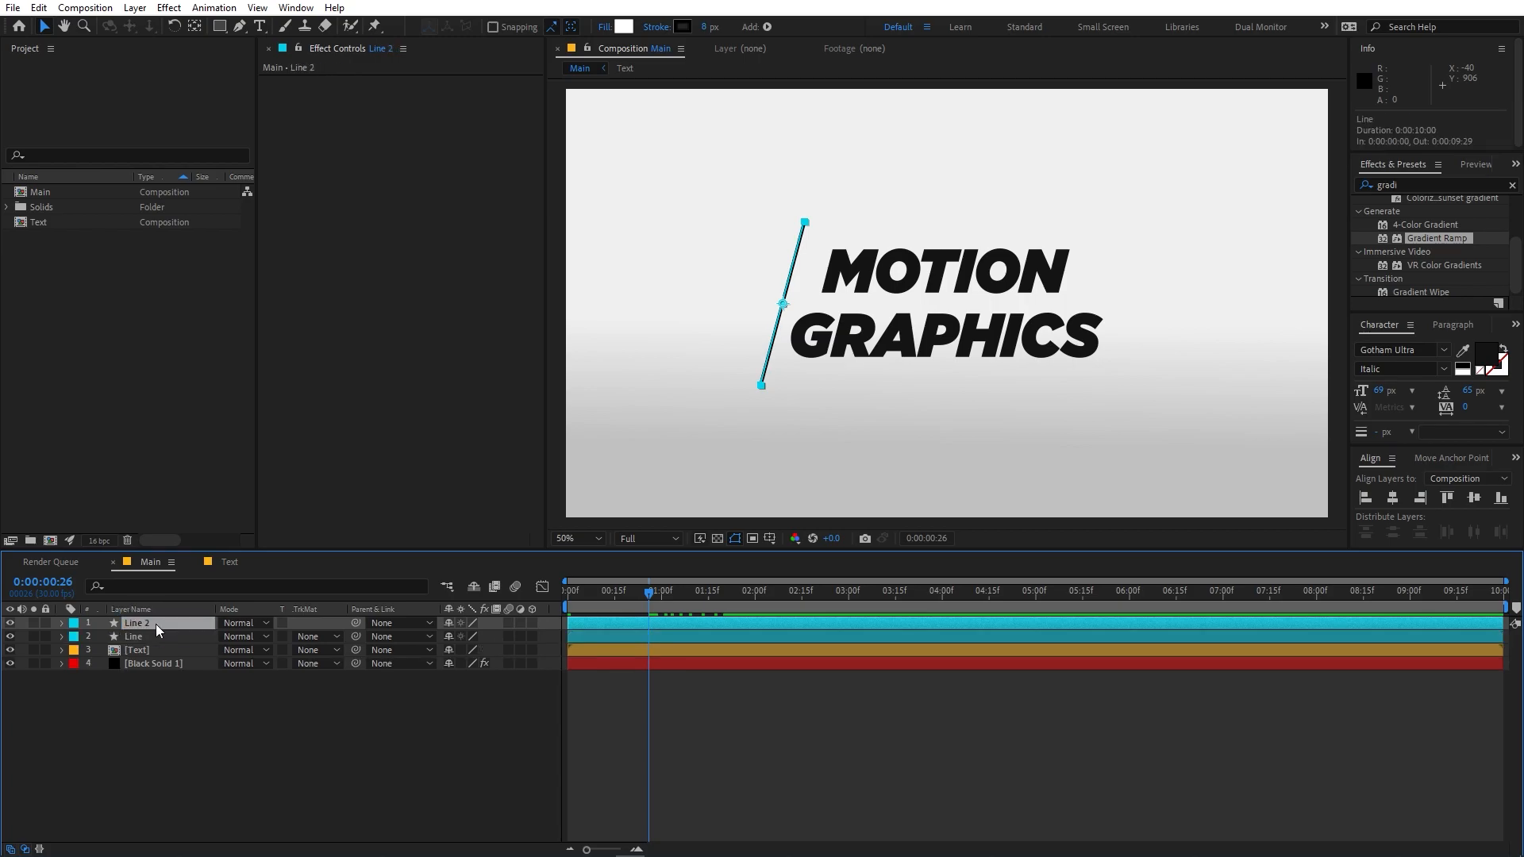
{"action": "key", "text": "Return"}
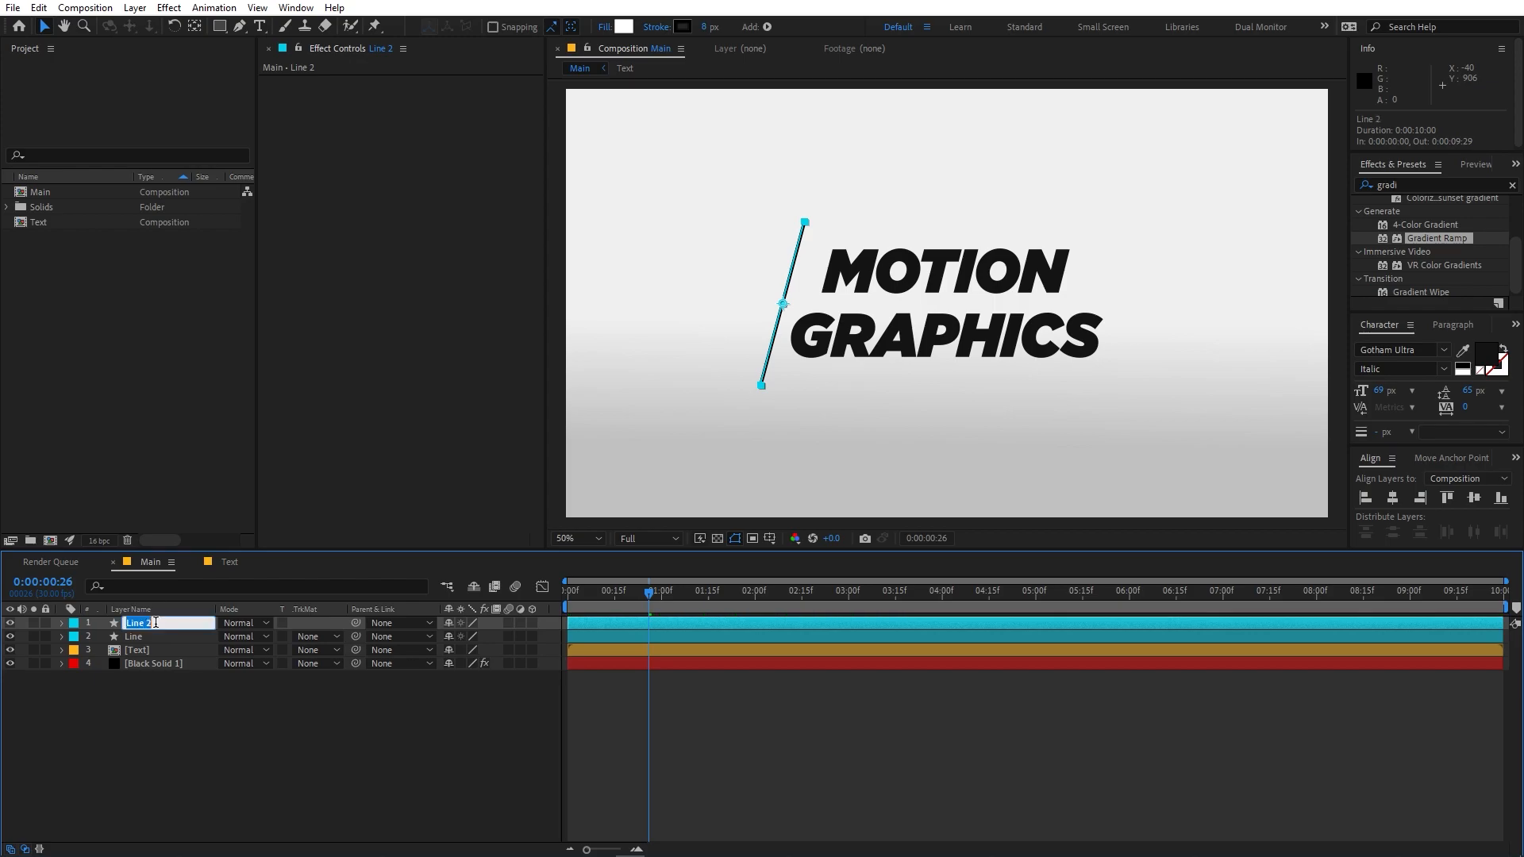
{"action": "type", "text": "Mask"}
{"action": "key", "text": "Return"}
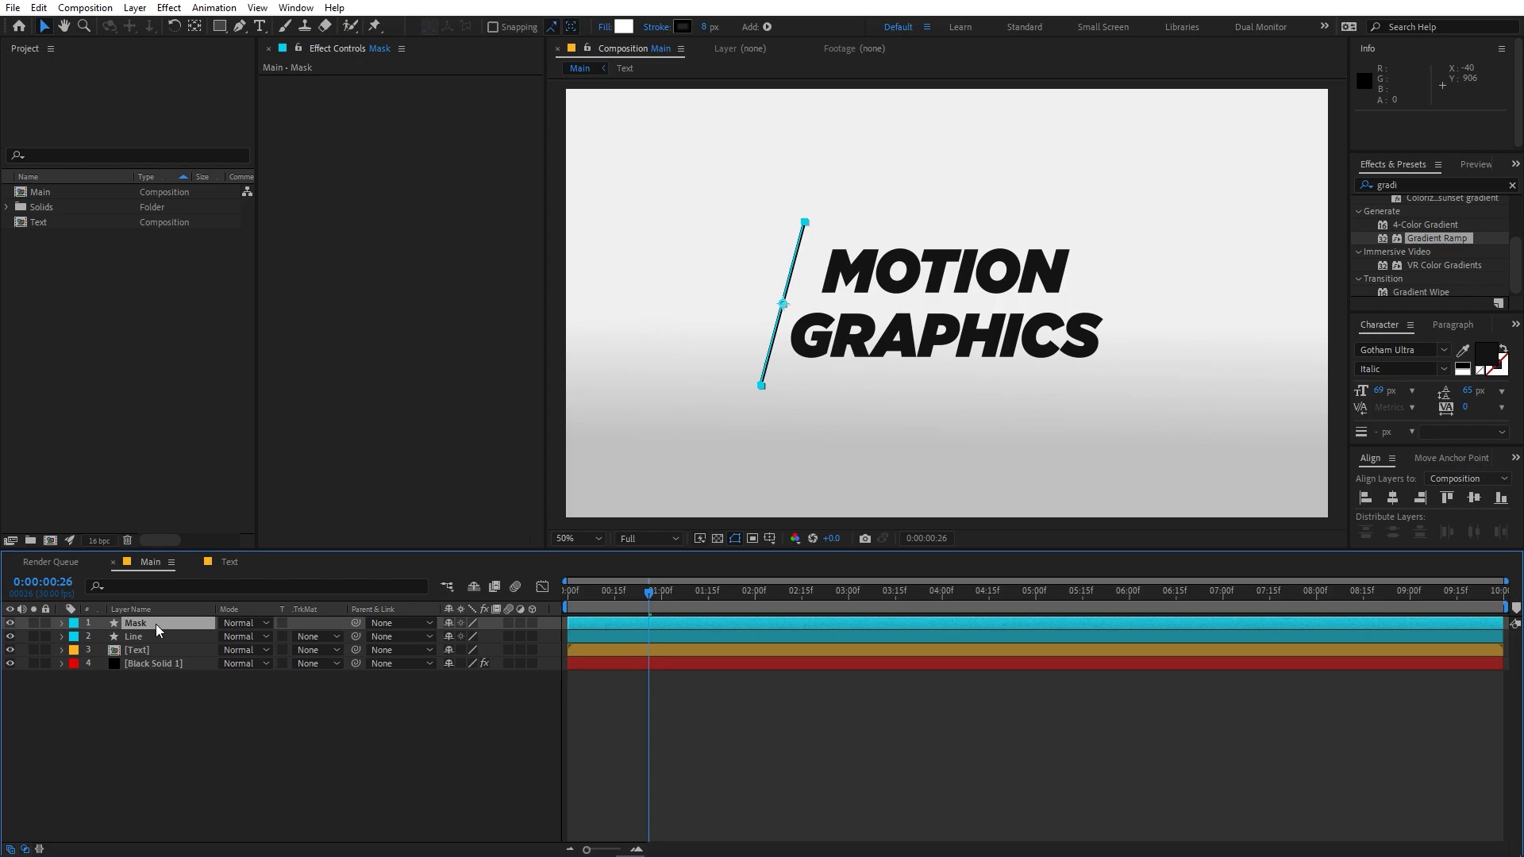
- Remove the Start and End keyframes from the Mask layer and set its Start to 100% to show the full line
{"action": "key", "text": "u"}
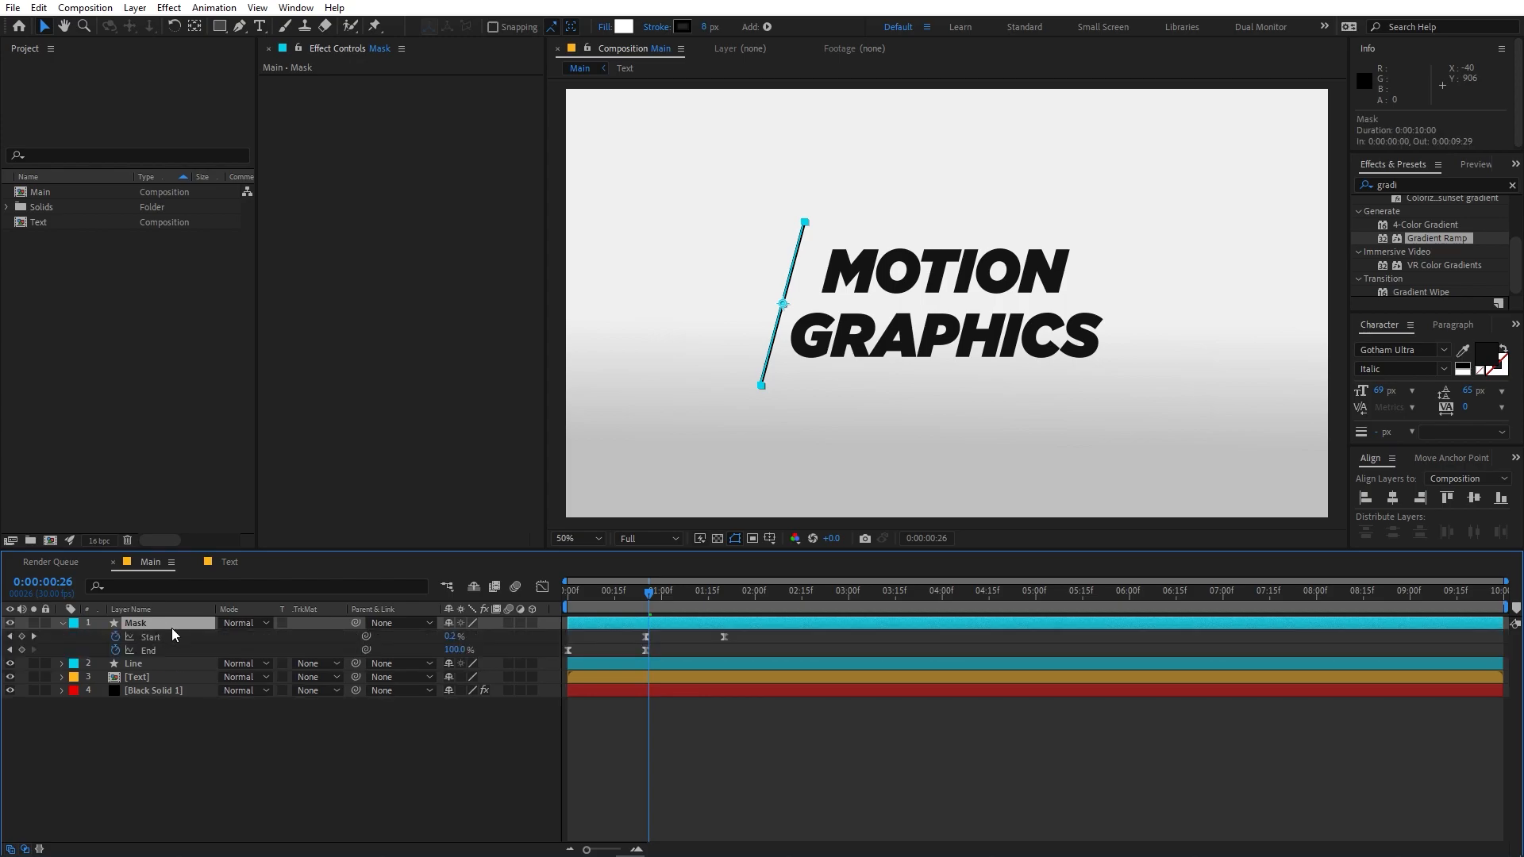
{"action": "key", "text": "Home"}
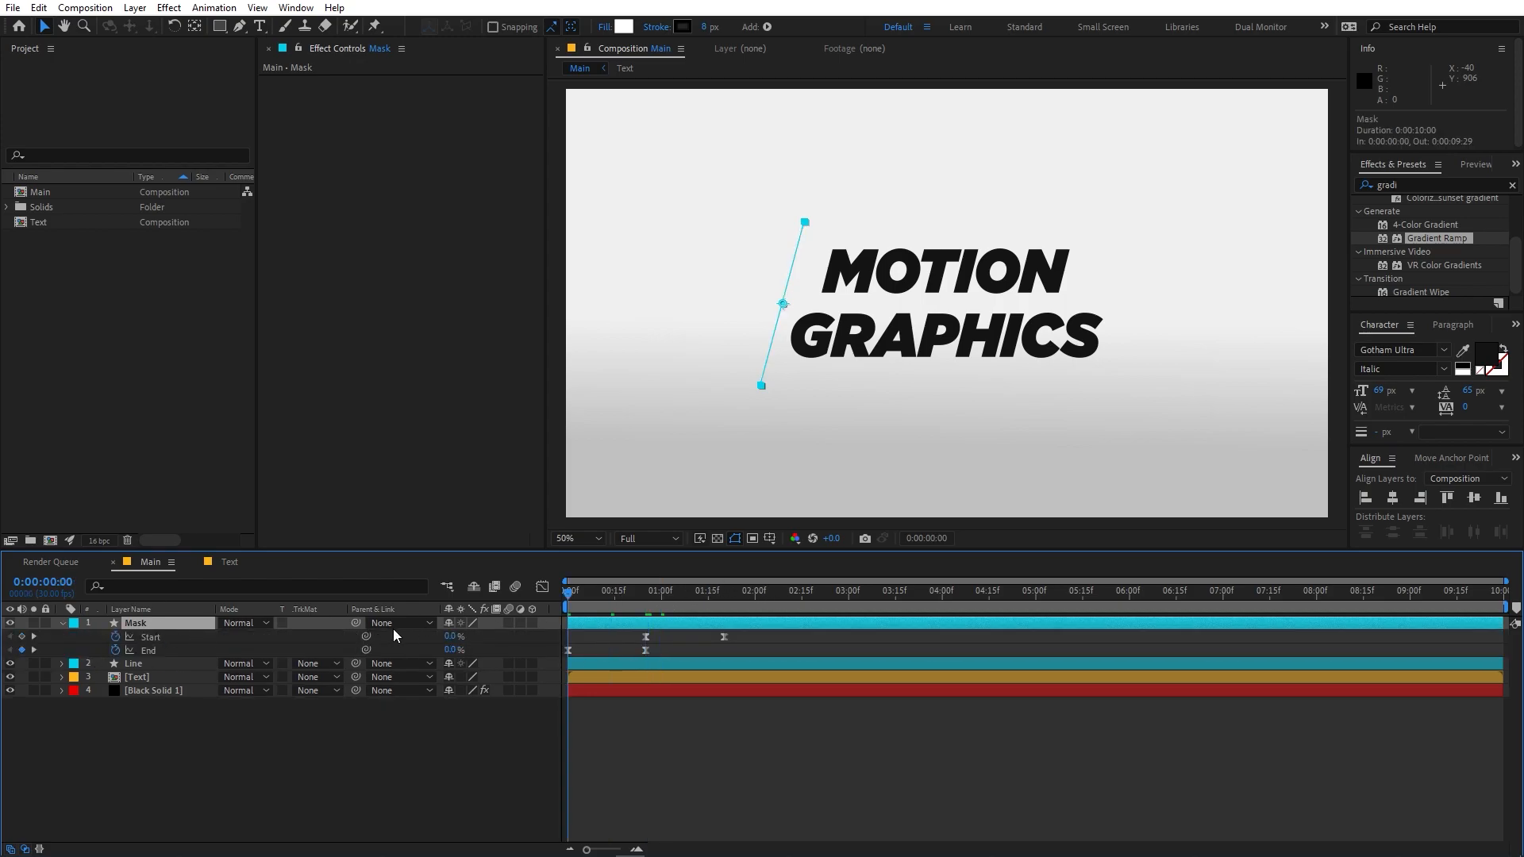
{"action": "left_click", "coordinate": [117, 649]}
{"action": "left_click", "coordinate": [116, 637]}
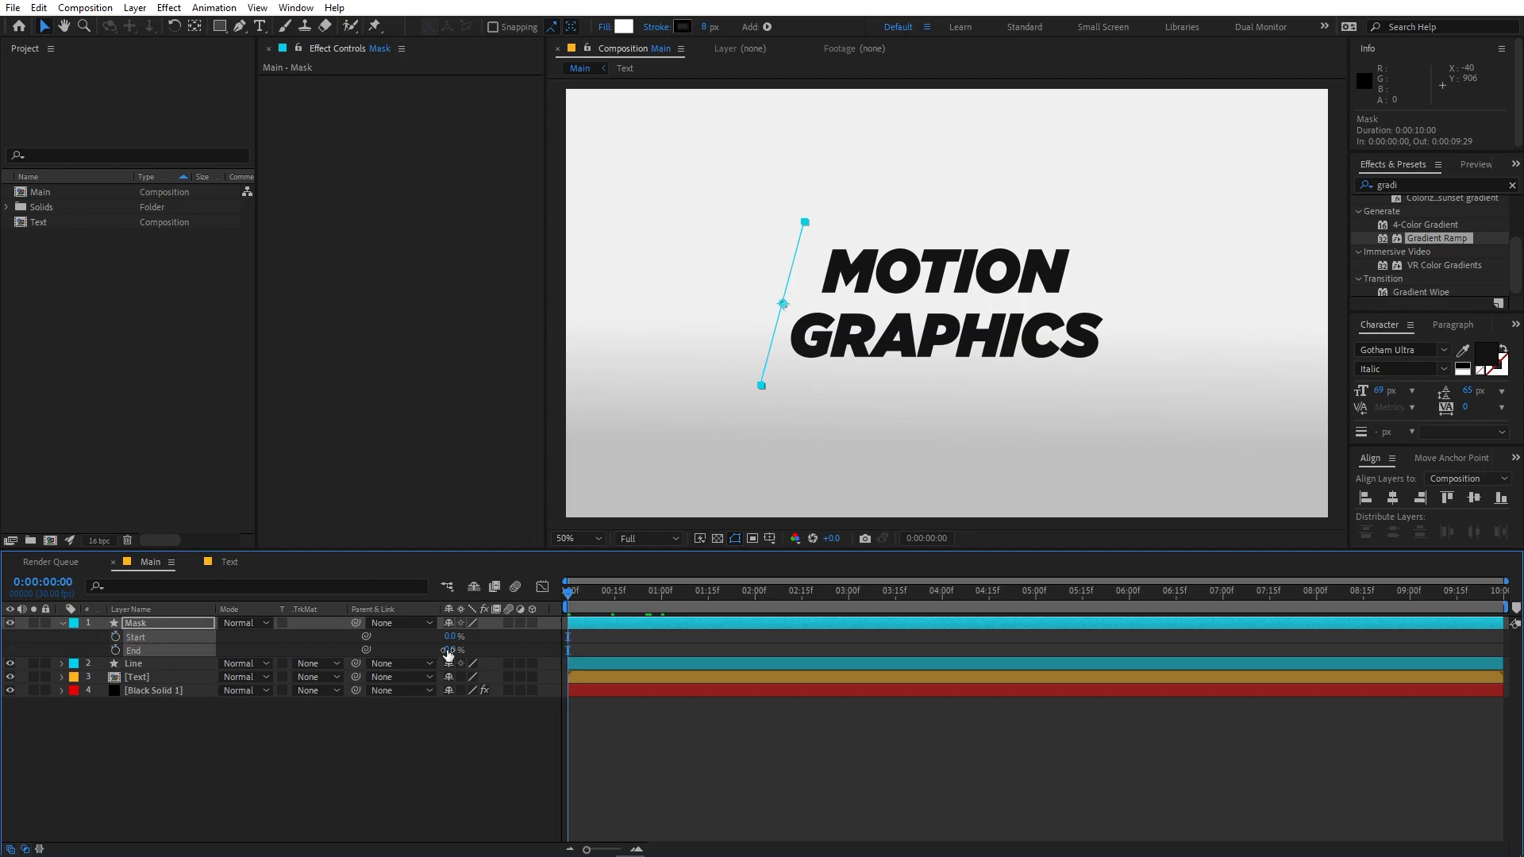
{"action": "left_click_drag", "start_coordinate": [450, 642], "coordinate": [969, 664]}
{"action": "left_click", "coordinate": [725, 700]}
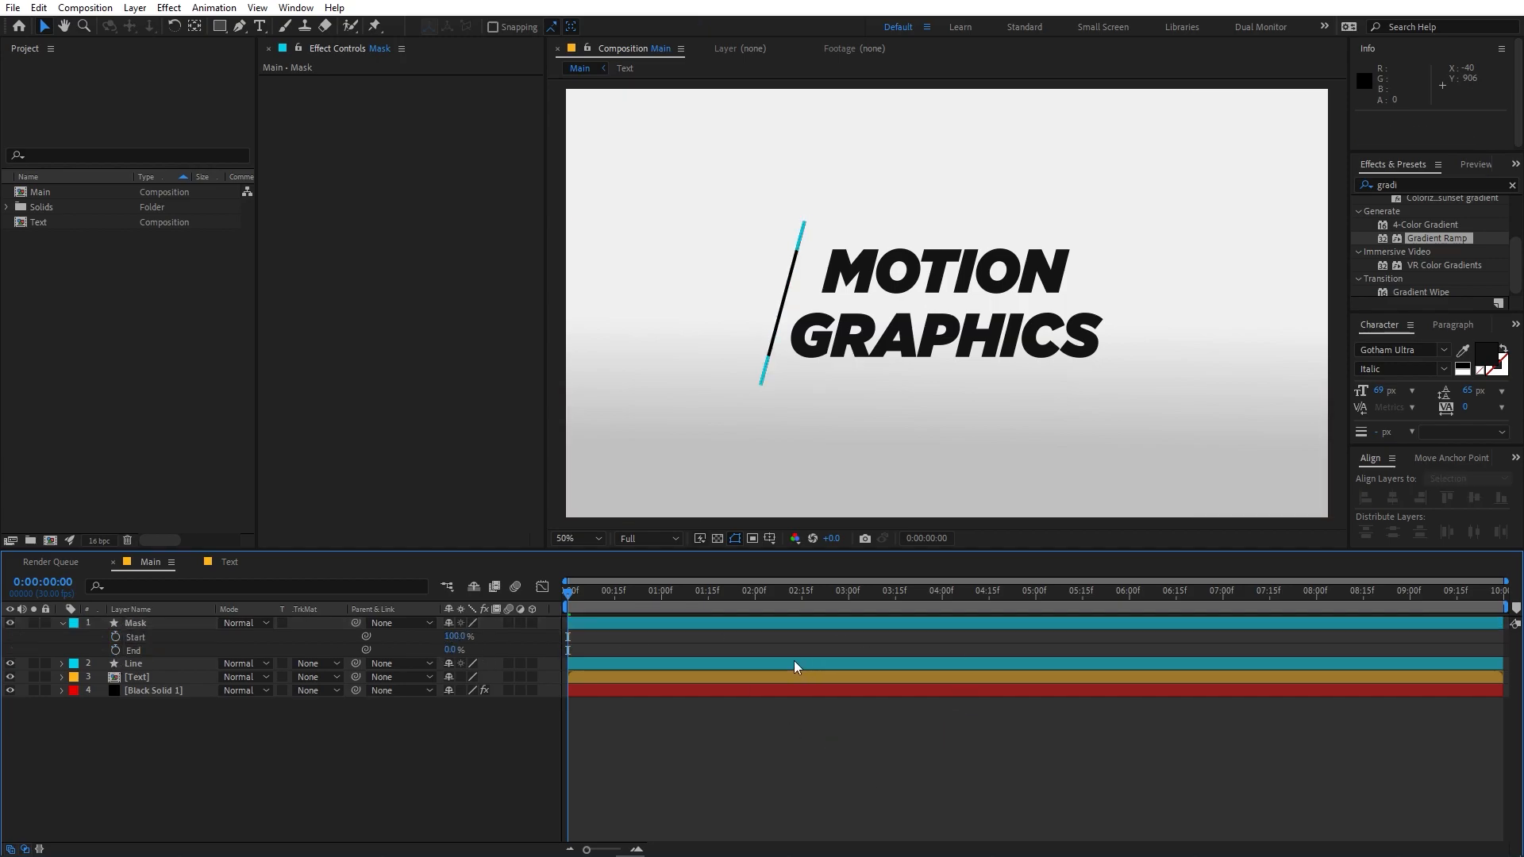
- Extend the Mask layer's line with the Pen tool into a closed polygon covering the area to the left of the slanted line
{"action": "left_click", "coordinate": [121, 624]}
{"action": "left_click", "coordinate": [240, 27]}
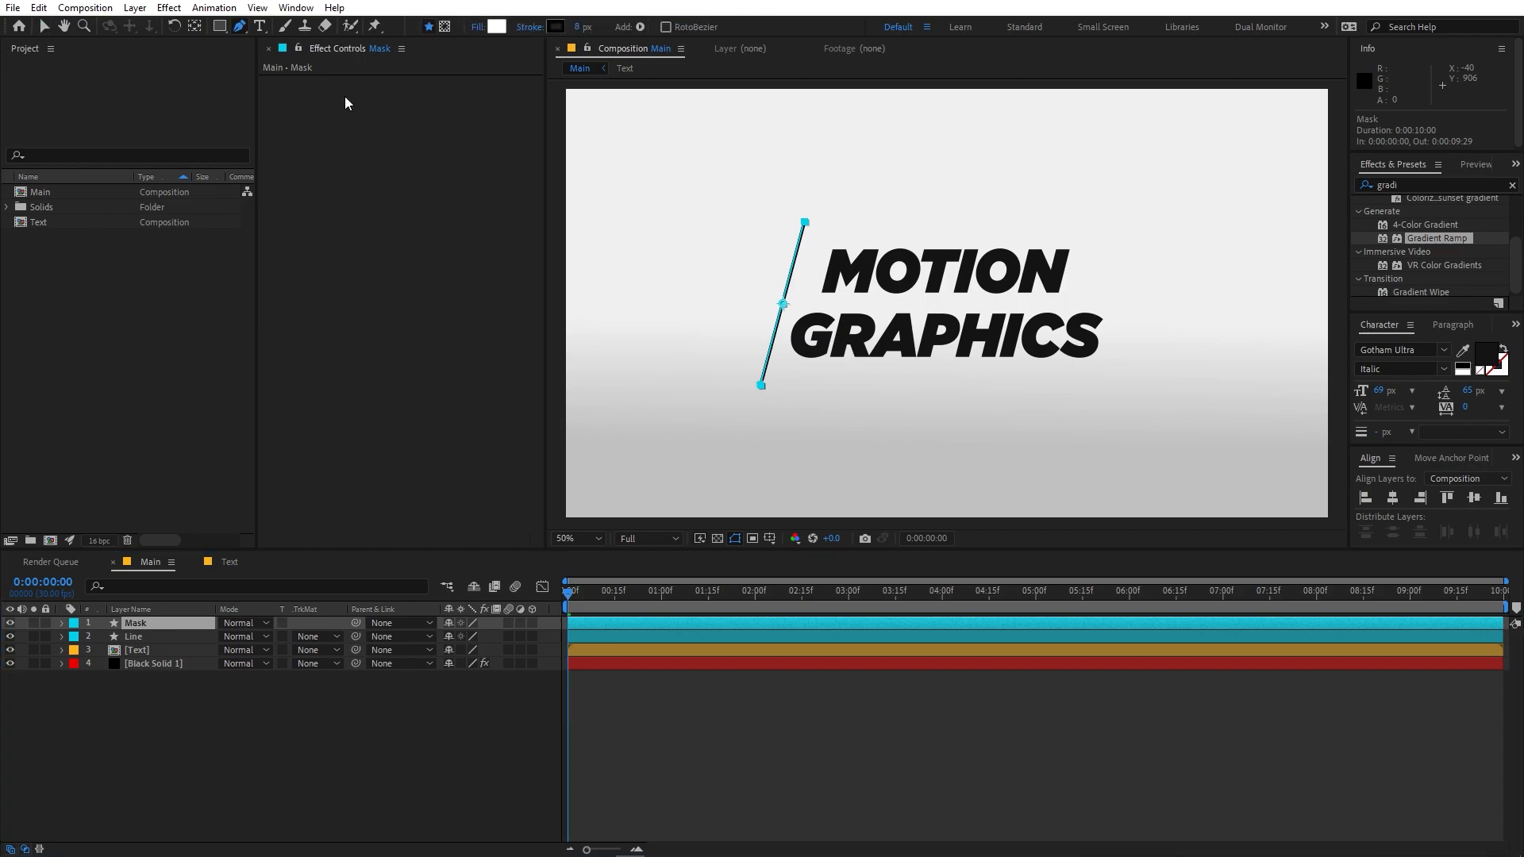
{"action": "left_click", "coordinate": [760, 386]}
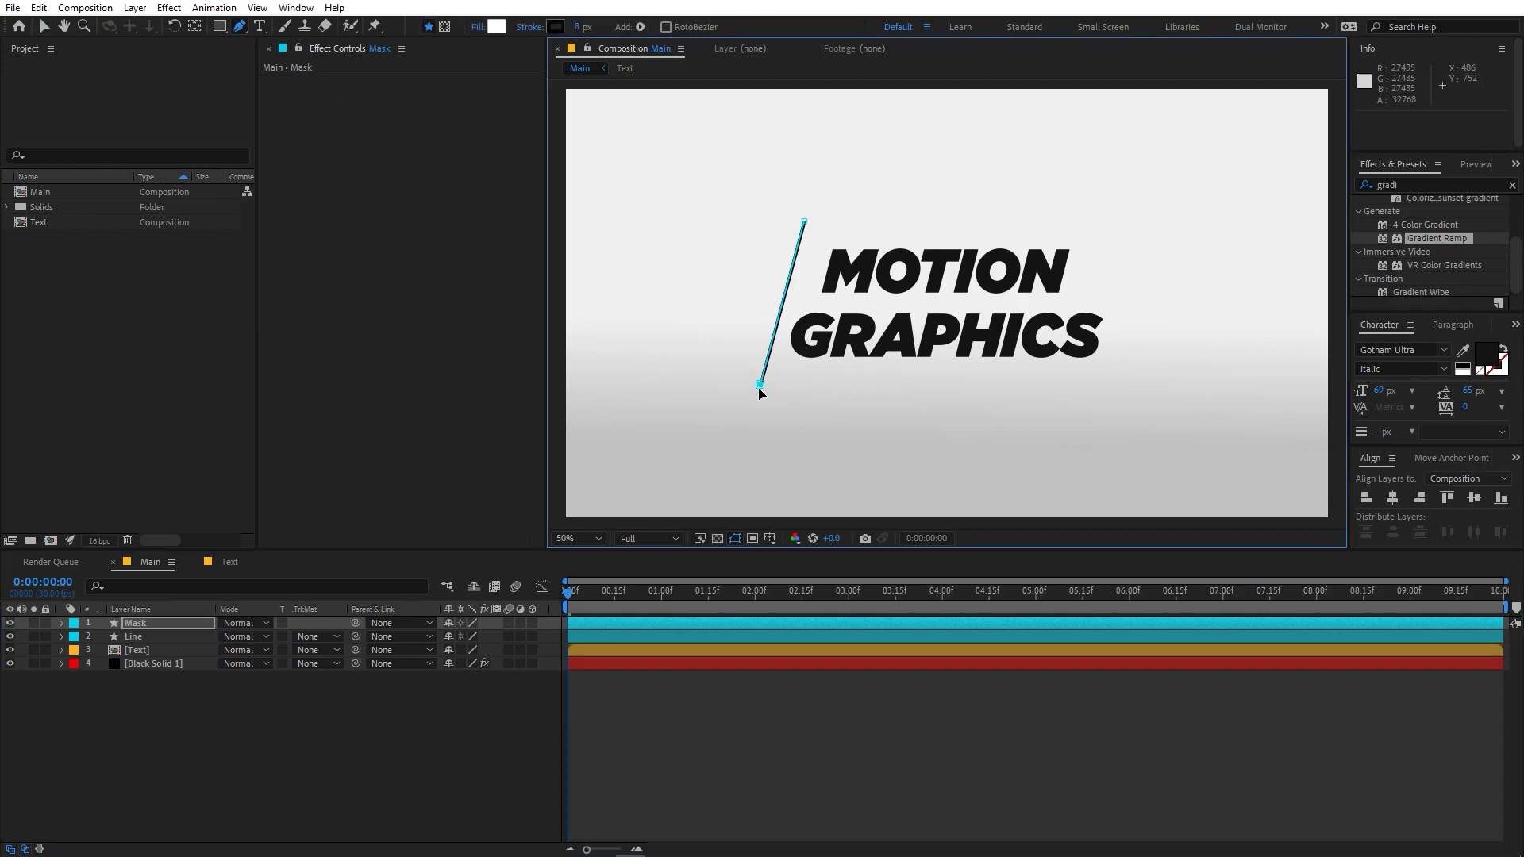
{"action": "left_click", "coordinate": [586, 511]}
{"action": "key", "text": "comma"}
{"action": "left_click", "coordinate": [694, 358]}
{"action": "left_click", "coordinate": [742, 182]}
{"action": "left_click", "coordinate": [850, 204]}
{"action": "left_click", "coordinate": [877, 262]}
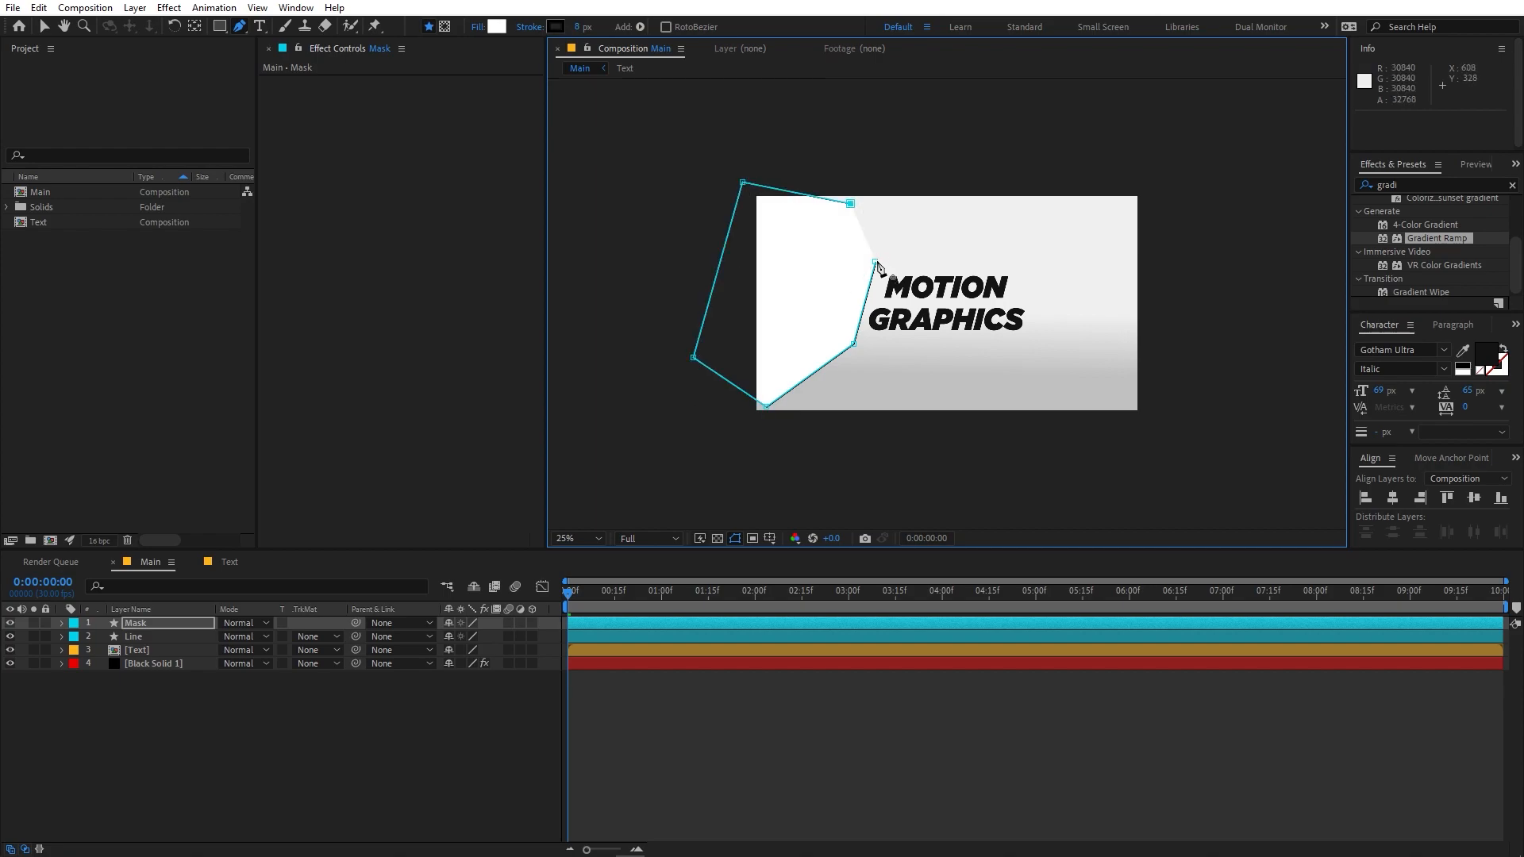
{"action": "key", "text": "period"}
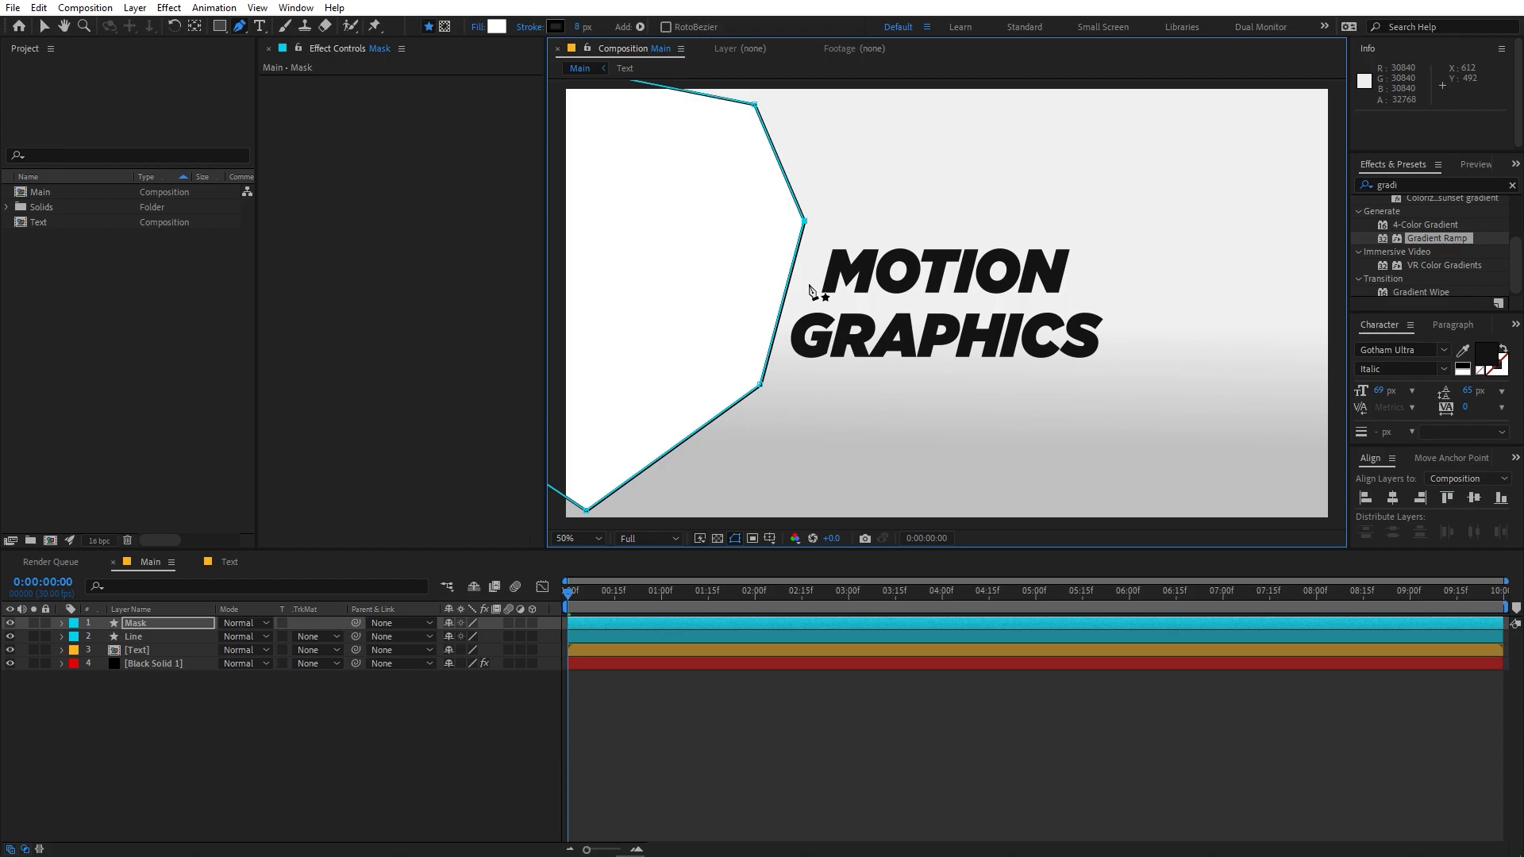
- Move the Mask layer below Line and set the Text layer's track matte to Alpha Inverted Matte "Mask"
{"action": "left_click_drag", "start_coordinate": [134, 623], "coordinate": [152, 657]}
{"action": "left_click", "coordinate": [137, 653]}
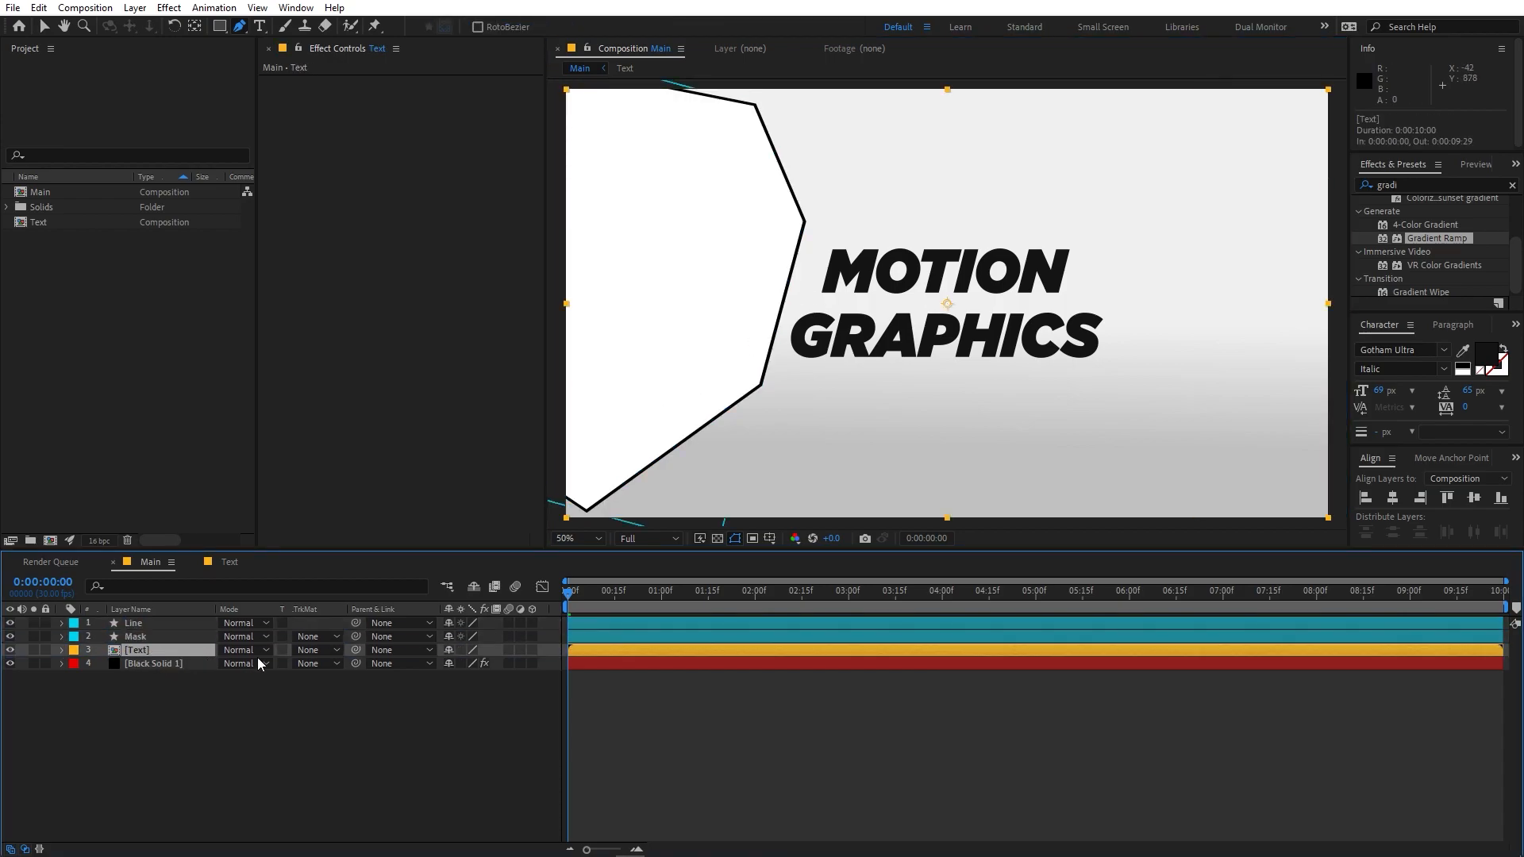
{"action": "left_click", "coordinate": [313, 650]}
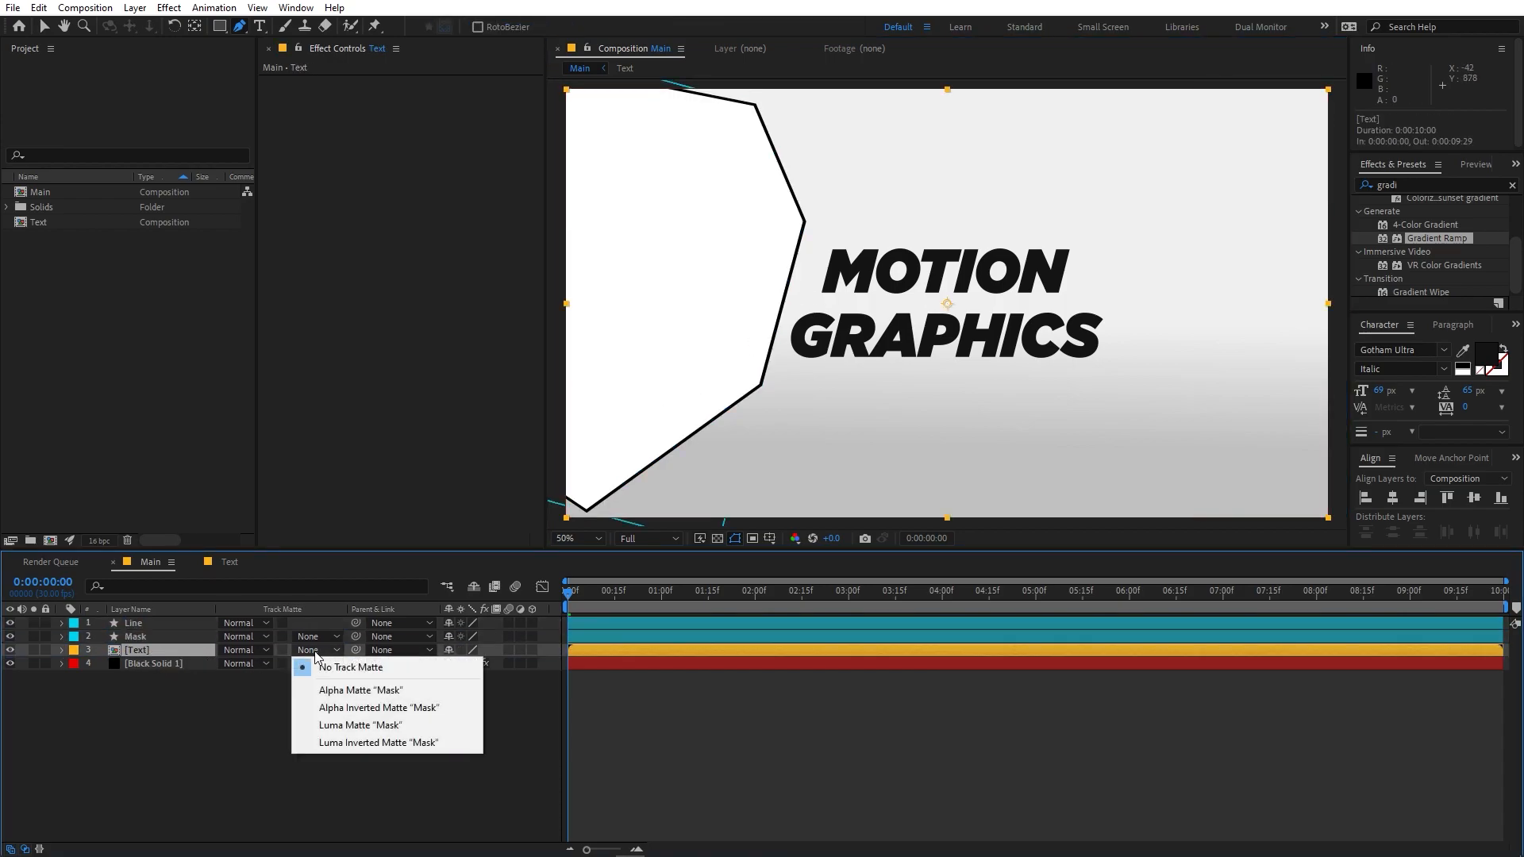
{"action": "left_click", "coordinate": [363, 709]}
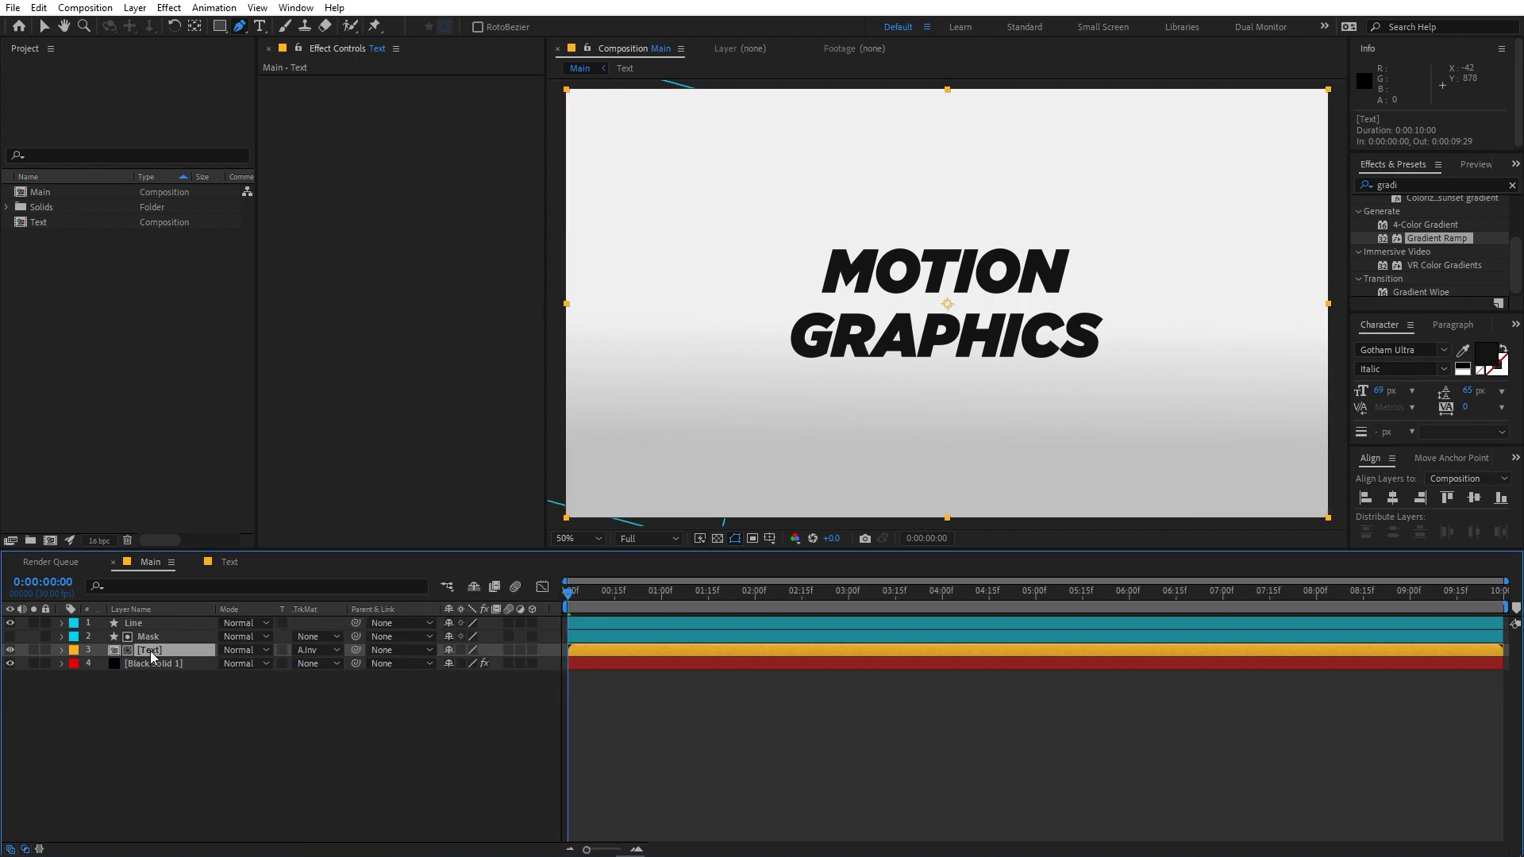
- Keyframe the Text layer's Position from 78.0, 540.0 at the start to its original place at about 0:00:01:03, so it slides in horizontally
{"action": "key", "text": "p"}
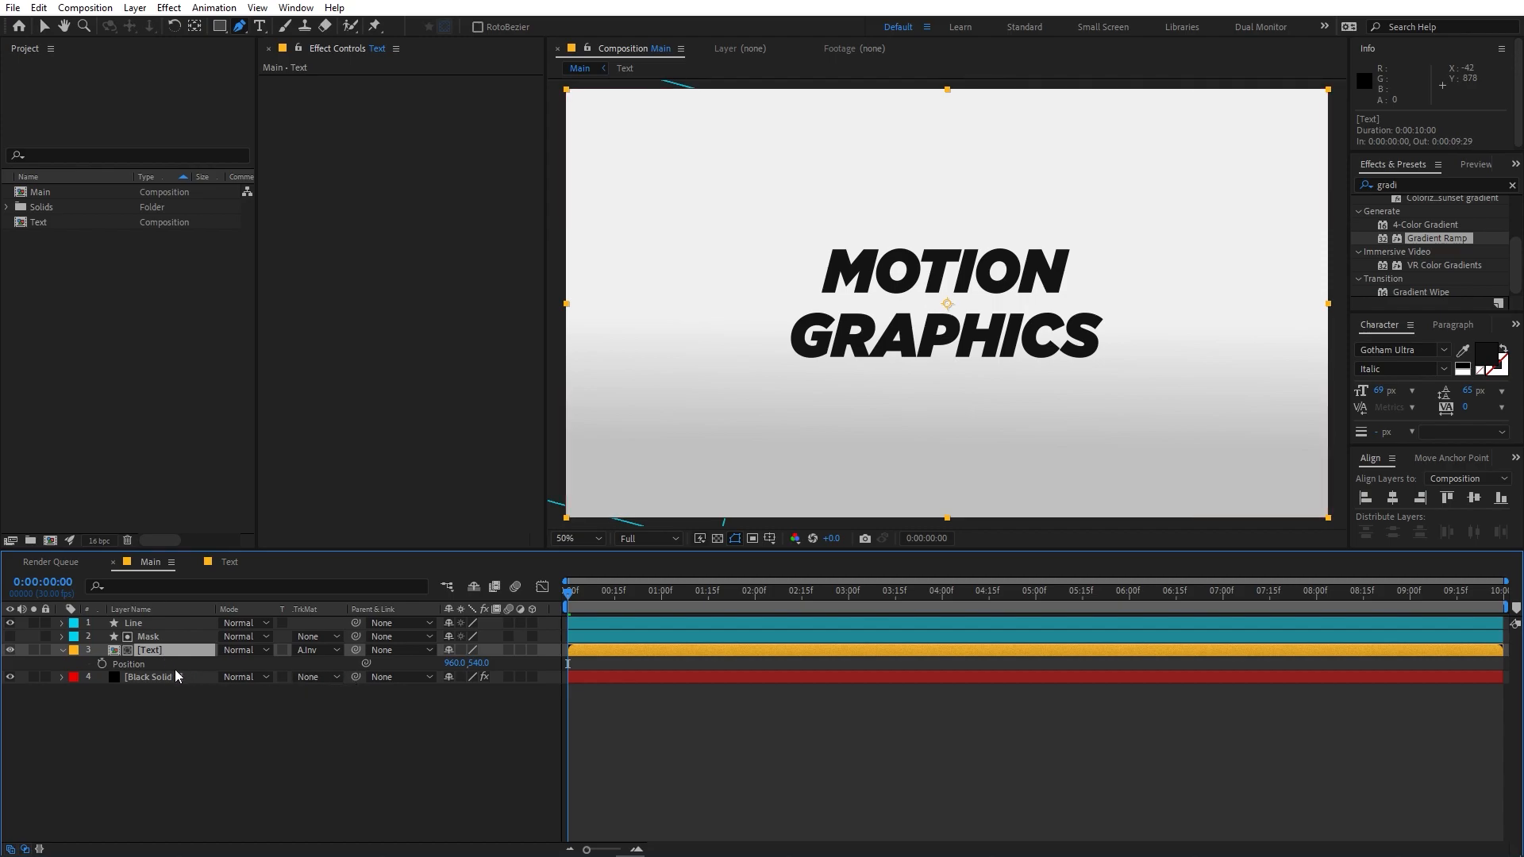
{"action": "left_click", "coordinate": [102, 664]}
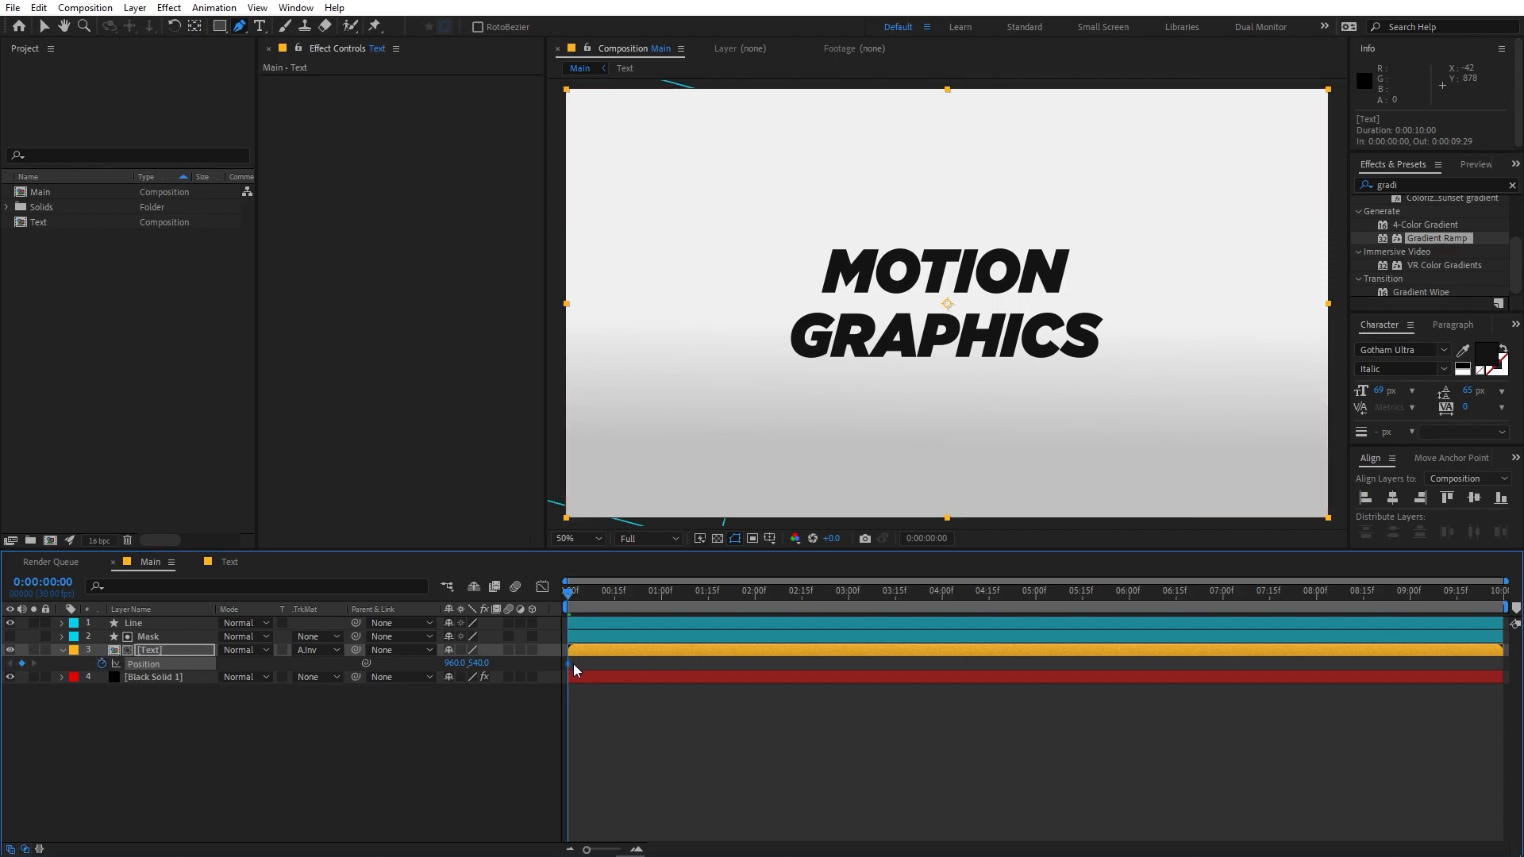
{"action": "left_click_drag", "start_coordinate": [569, 669], "coordinate": [629, 676]}
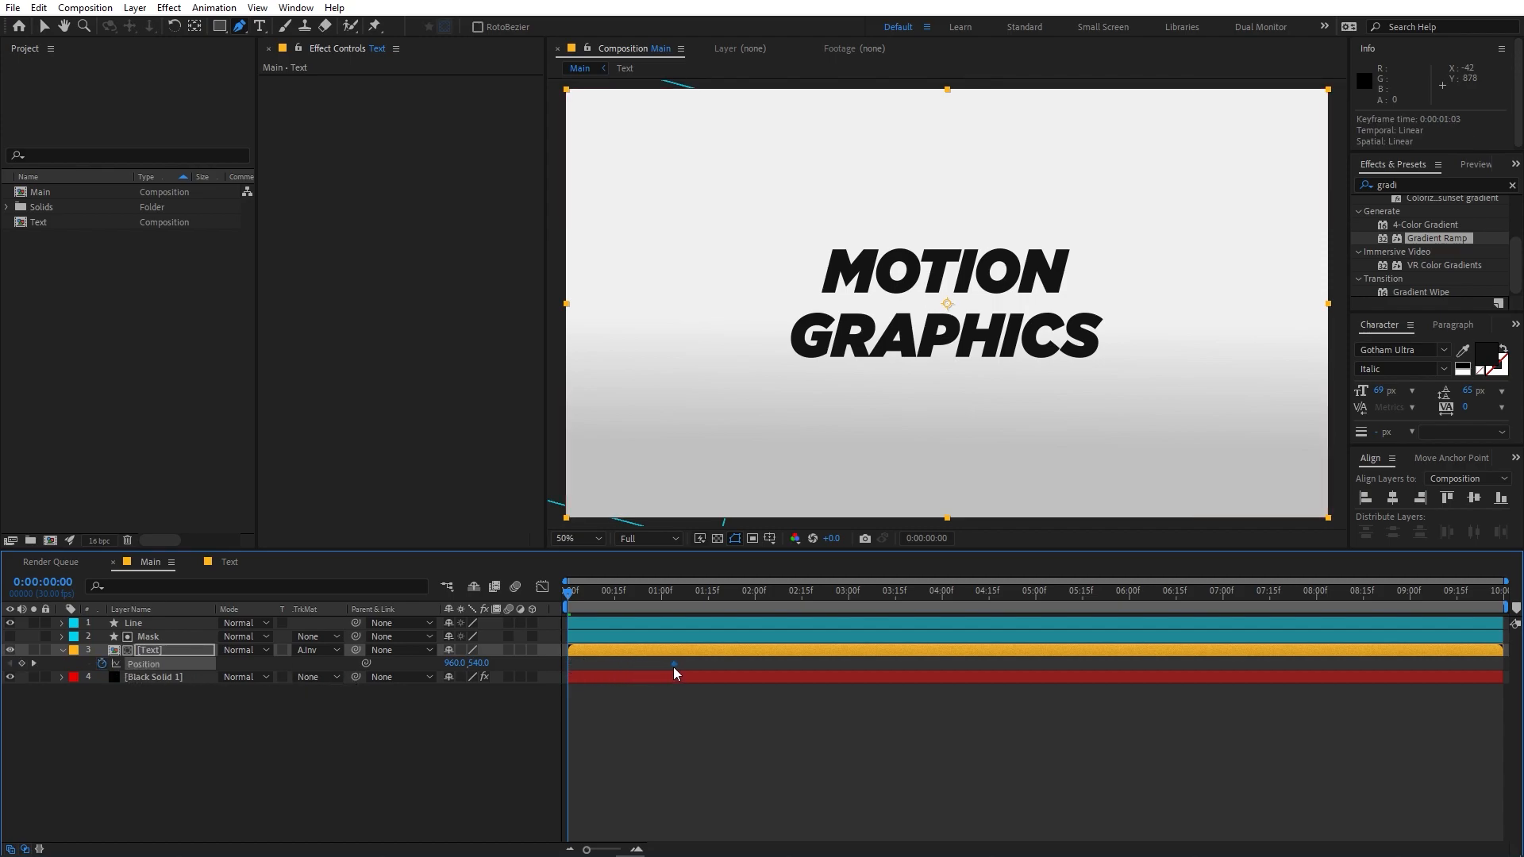
{"action": "key", "text": "v"}
{"action": "left_click_drag", "start_coordinate": [909, 311], "coordinate": [567, 318]}
- Scrub and preview the text sliding out from behind the slanted line to check the matte
{"action": "left_click", "coordinate": [149, 637]}
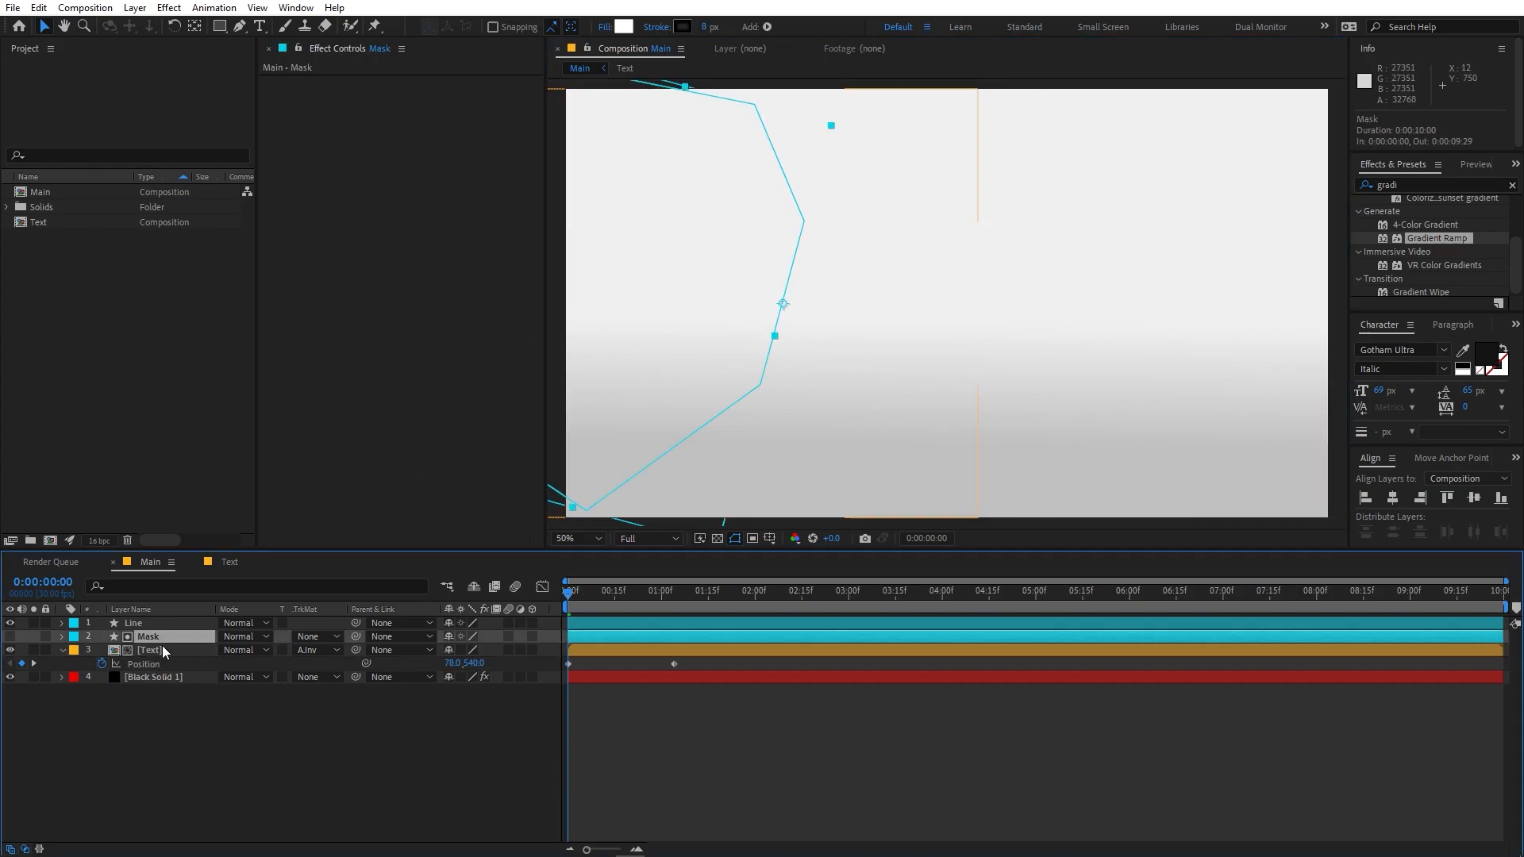
{"action": "left_click_drag", "start_coordinate": [584, 594], "coordinate": [633, 597]}
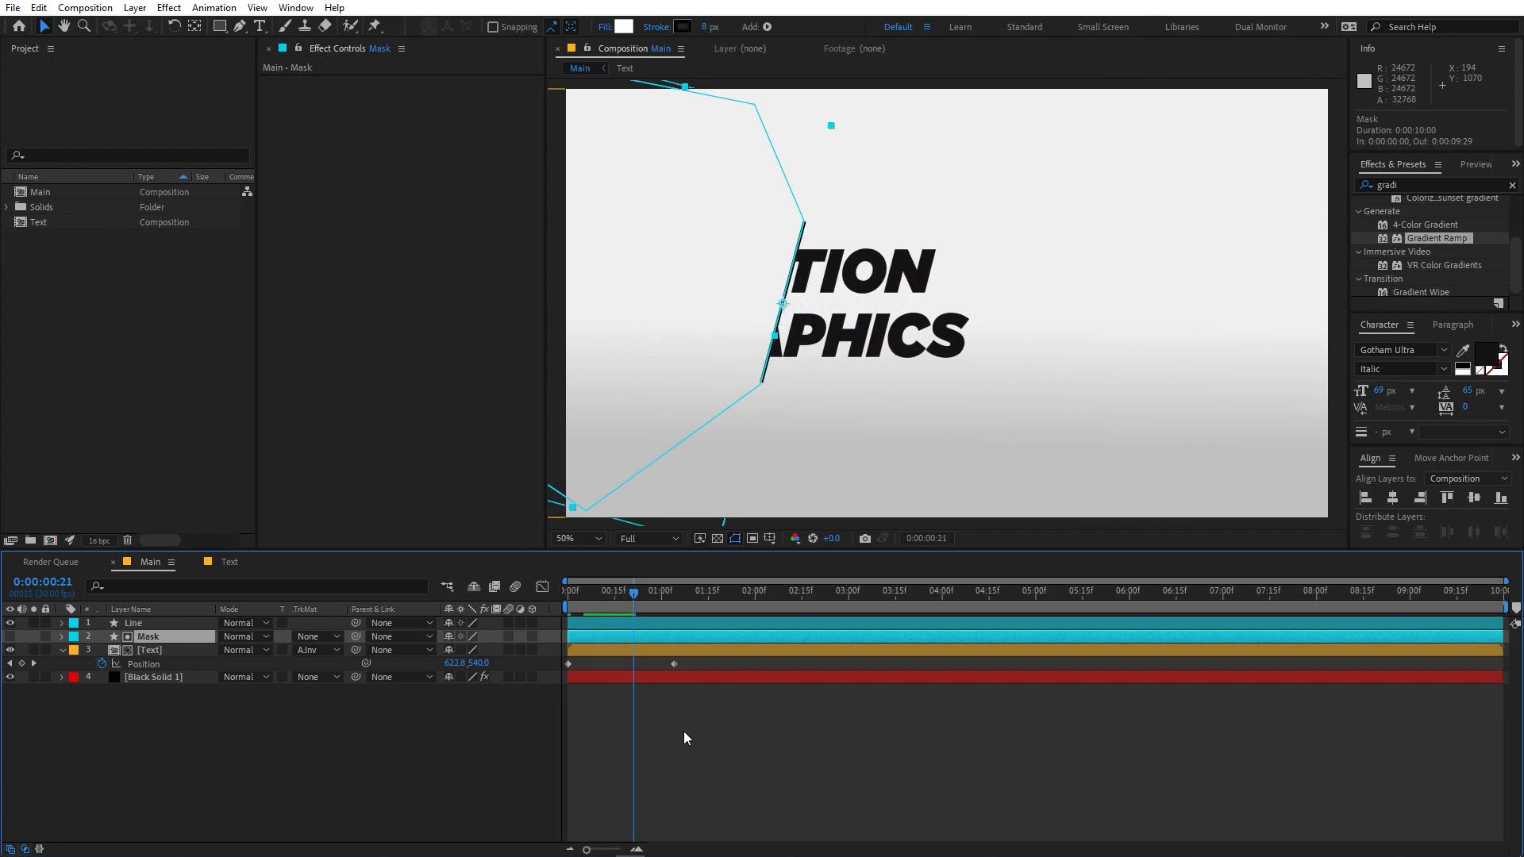
{"action": "left_click", "coordinate": [681, 735]}
{"action": "key", "text": "space"}
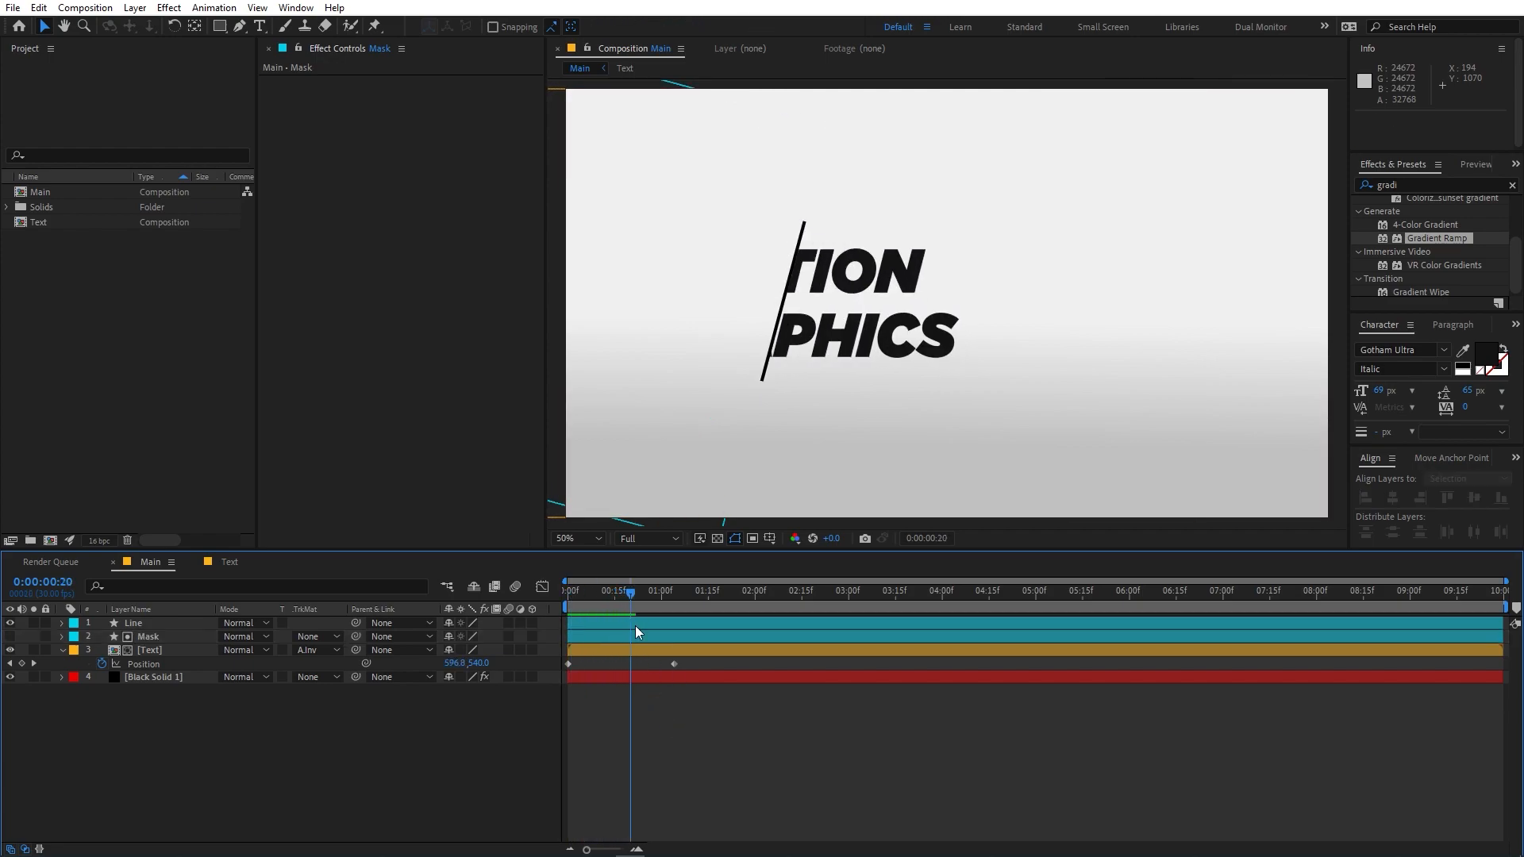
- Apply Easy Ease to both Text Position keyframes, shape the speed graph to peak early and slow down gradually, and preview the motion
{"action": "left_click_drag", "start_coordinate": [689, 660], "coordinate": [523, 665]}
{"action": "key", "text": "F9"}
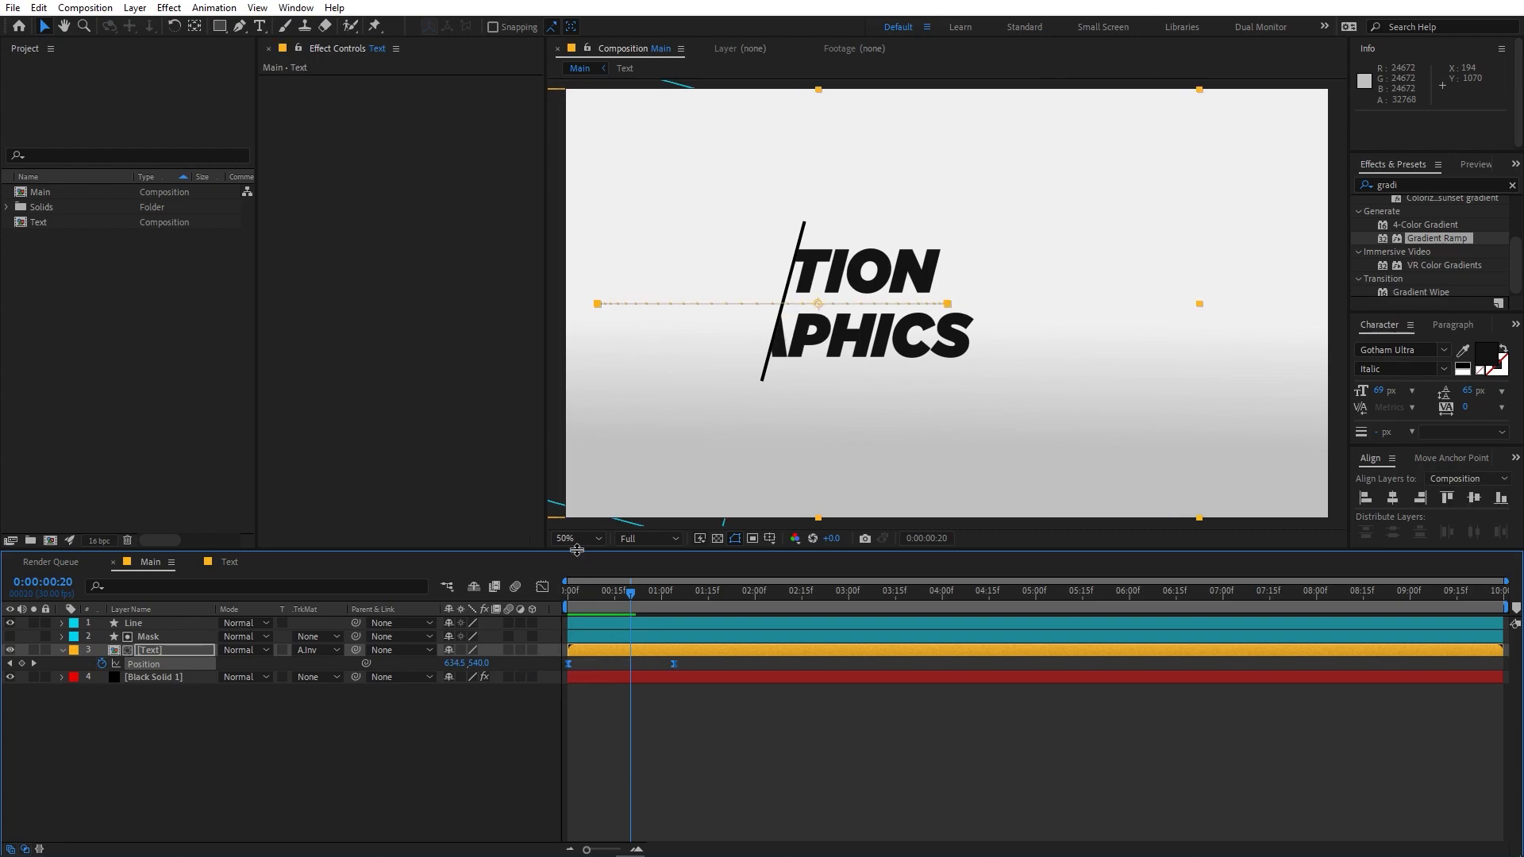
{"action": "left_click", "coordinate": [542, 587]}
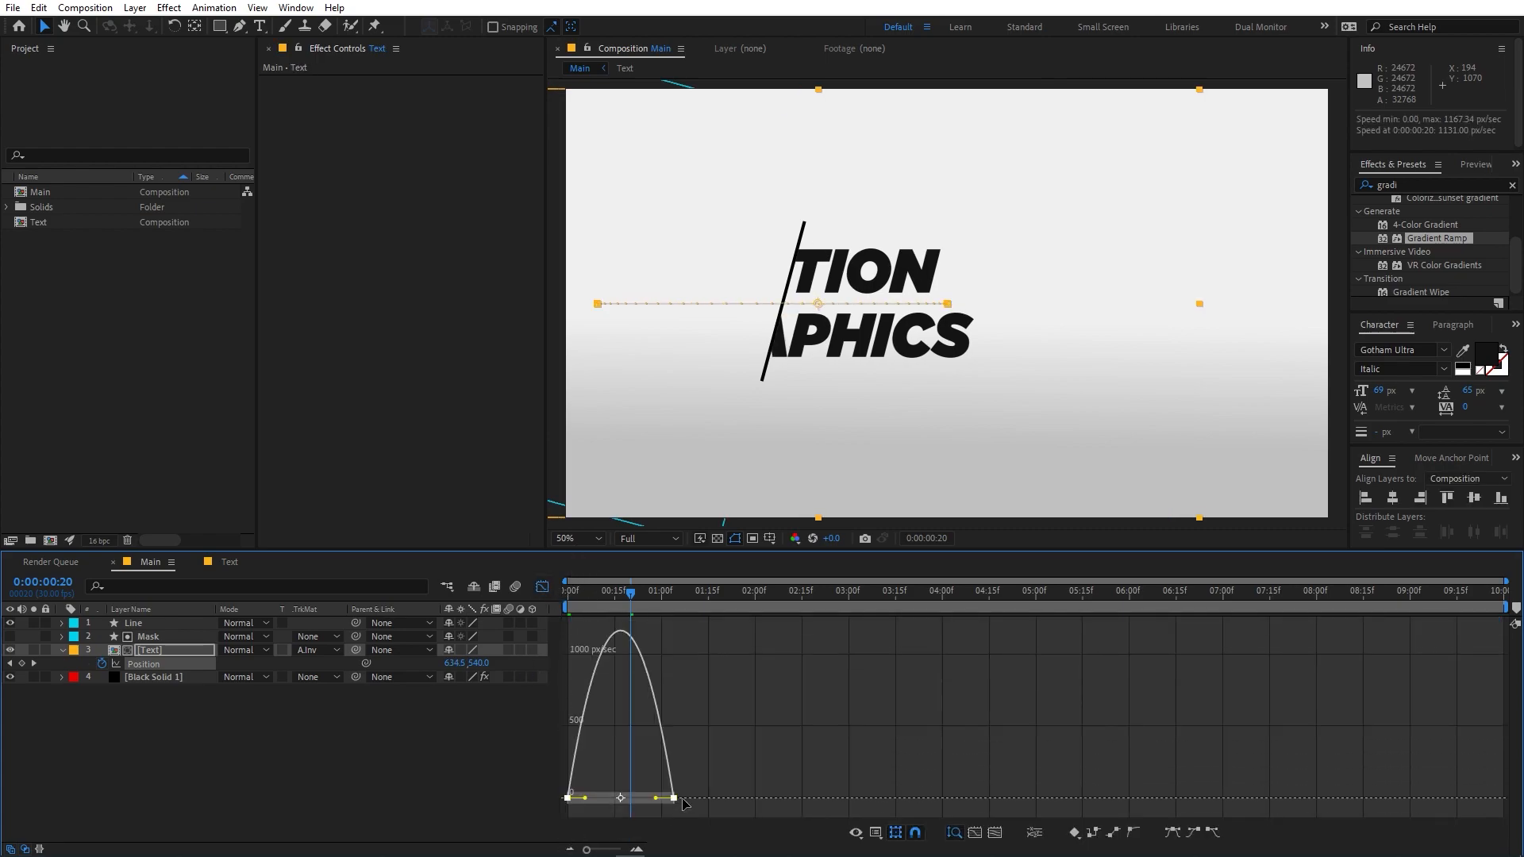
{"action": "left_click_drag", "start_coordinate": [655, 804], "coordinate": [591, 805]}
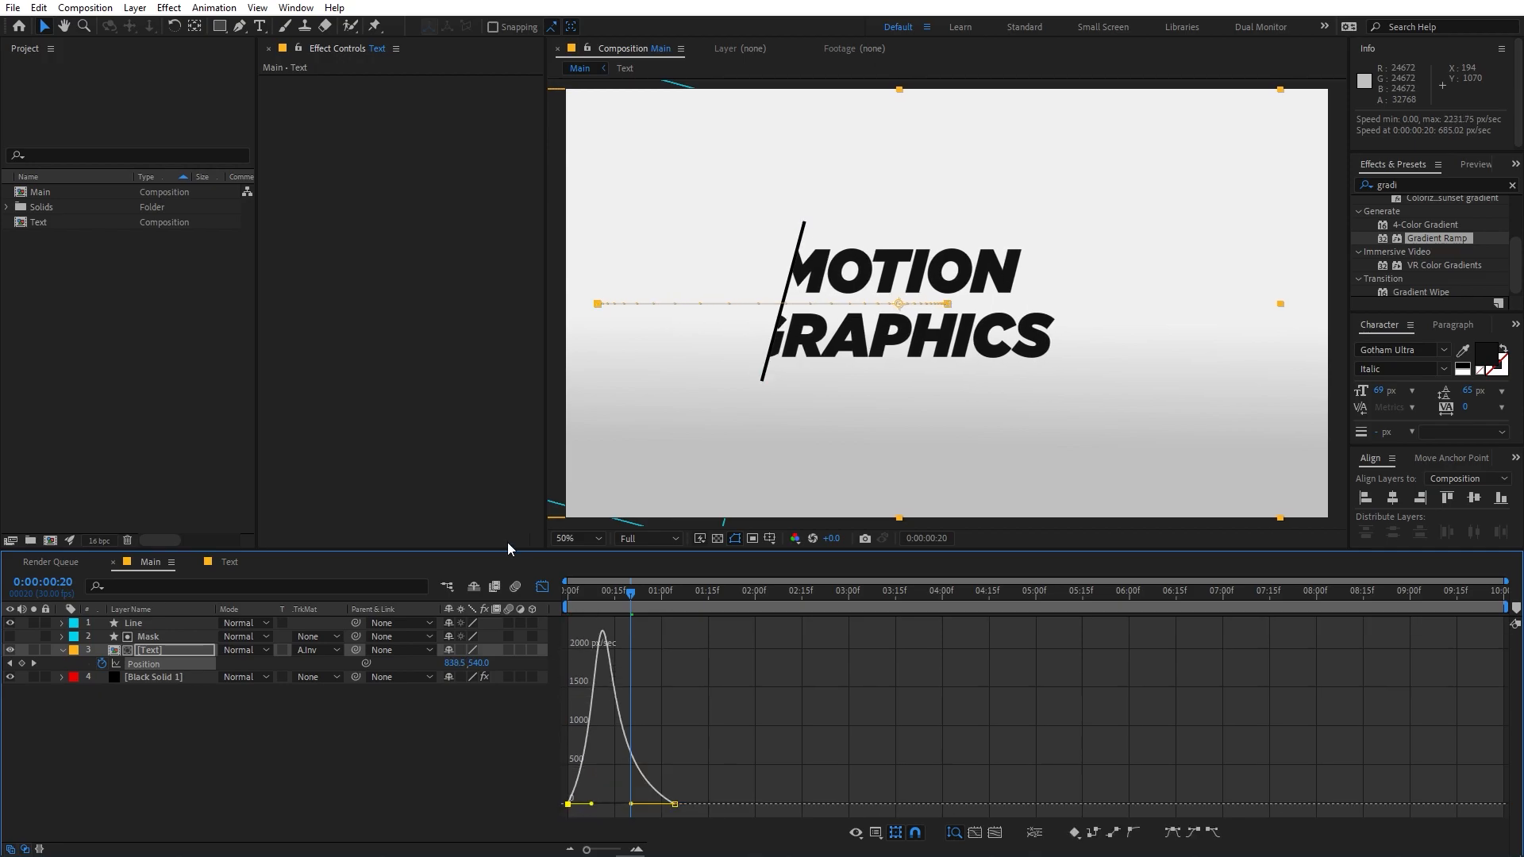
{"action": "left_click", "coordinate": [544, 588]}
{"action": "key", "text": "space"}
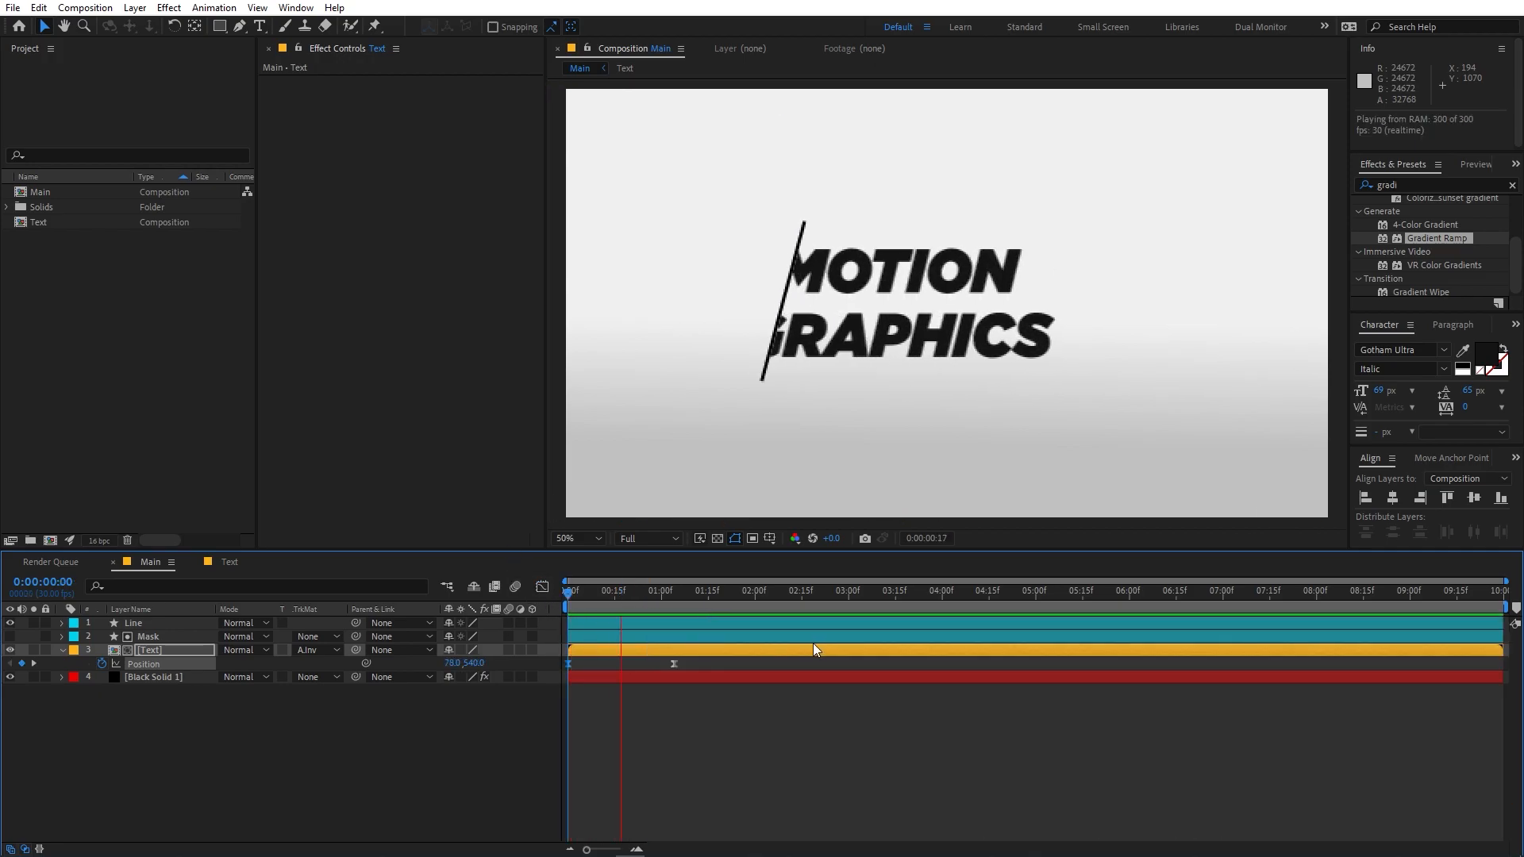
- Shift the Text layer to start at 0:00:00:04 and move its last Position keyframe slightly later, checking the timing by scrubbing
{"action": "left_click_drag", "start_coordinate": [592, 608], "coordinate": [613, 655]}
{"action": "left_click_drag", "start_coordinate": [596, 593], "coordinate": [594, 596]}
{"action": "key", "text": "space"}
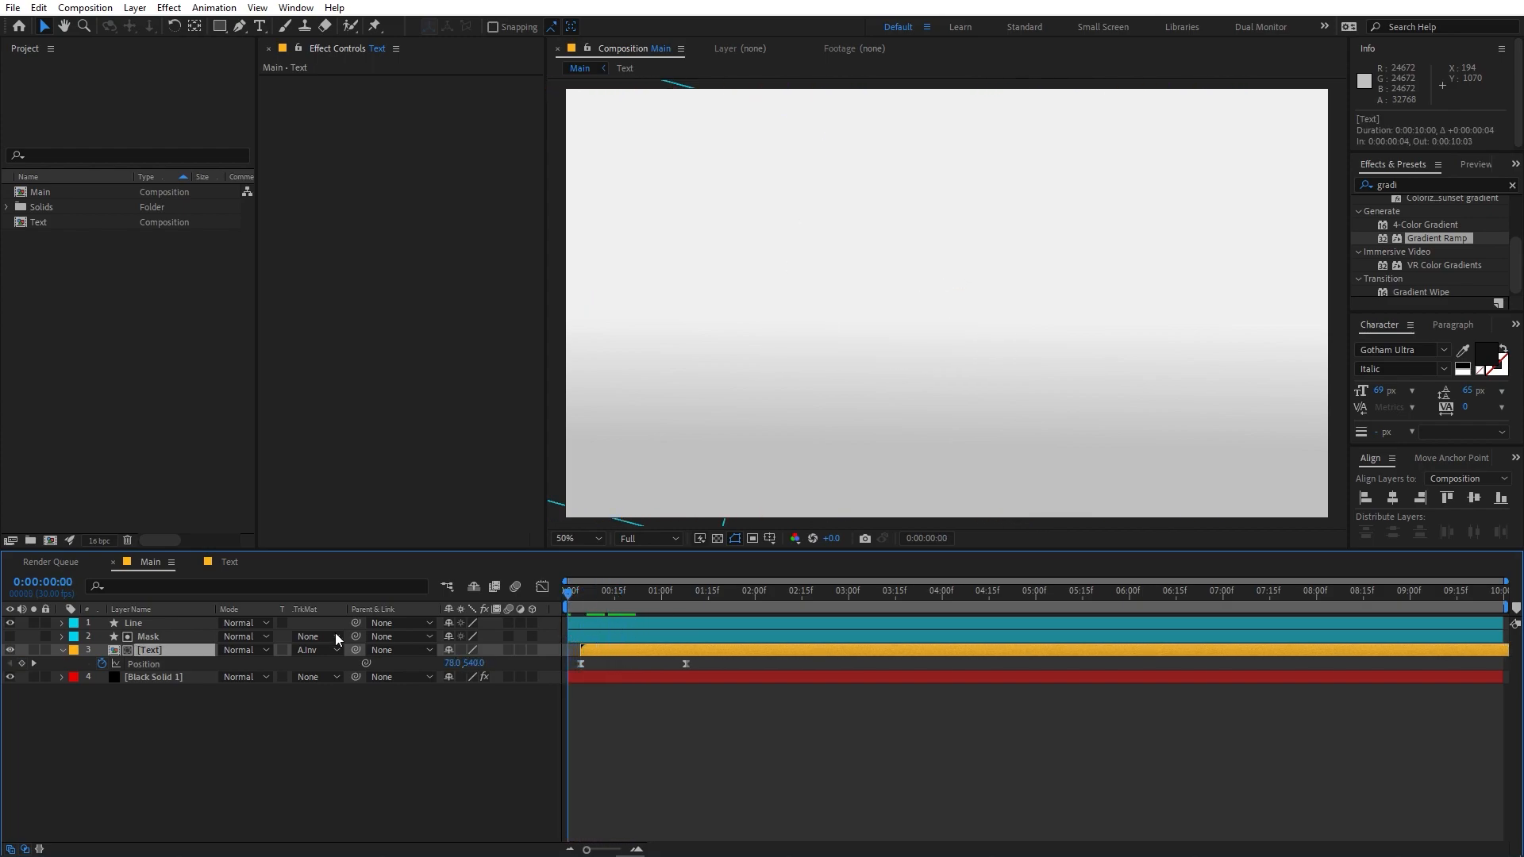
{"action": "key", "text": "space"}
{"action": "left_click_drag", "start_coordinate": [687, 663], "coordinate": [697, 664]}
{"action": "left_click_drag", "start_coordinate": [652, 607], "coordinate": [668, 606]}
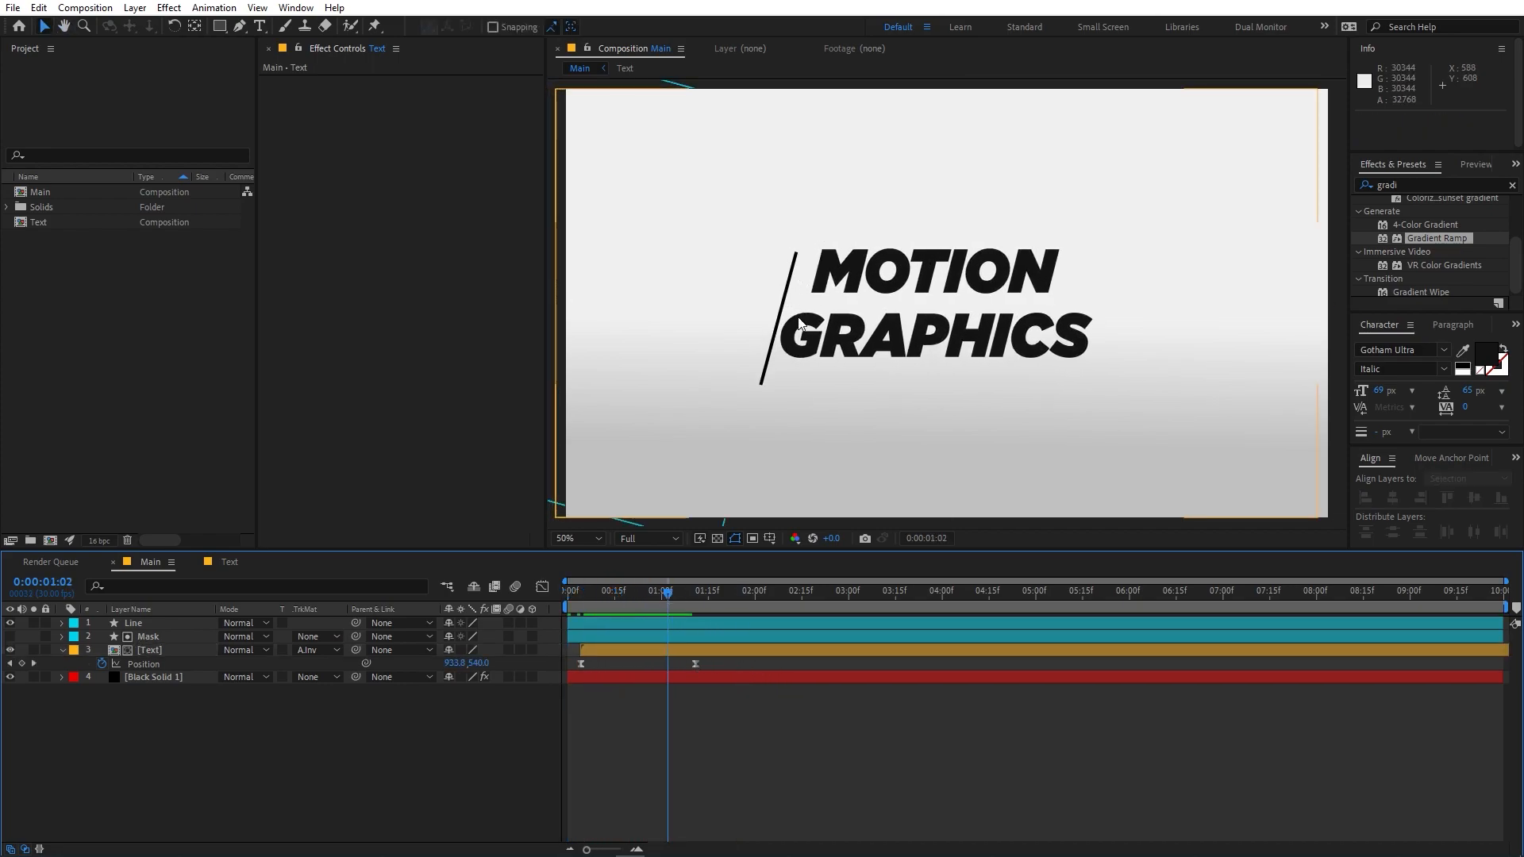
- Duplicate the Line layer, set the copy's Rotation to 0°, and preview the horizontal line
{"action": "left_click", "coordinate": [151, 626]}
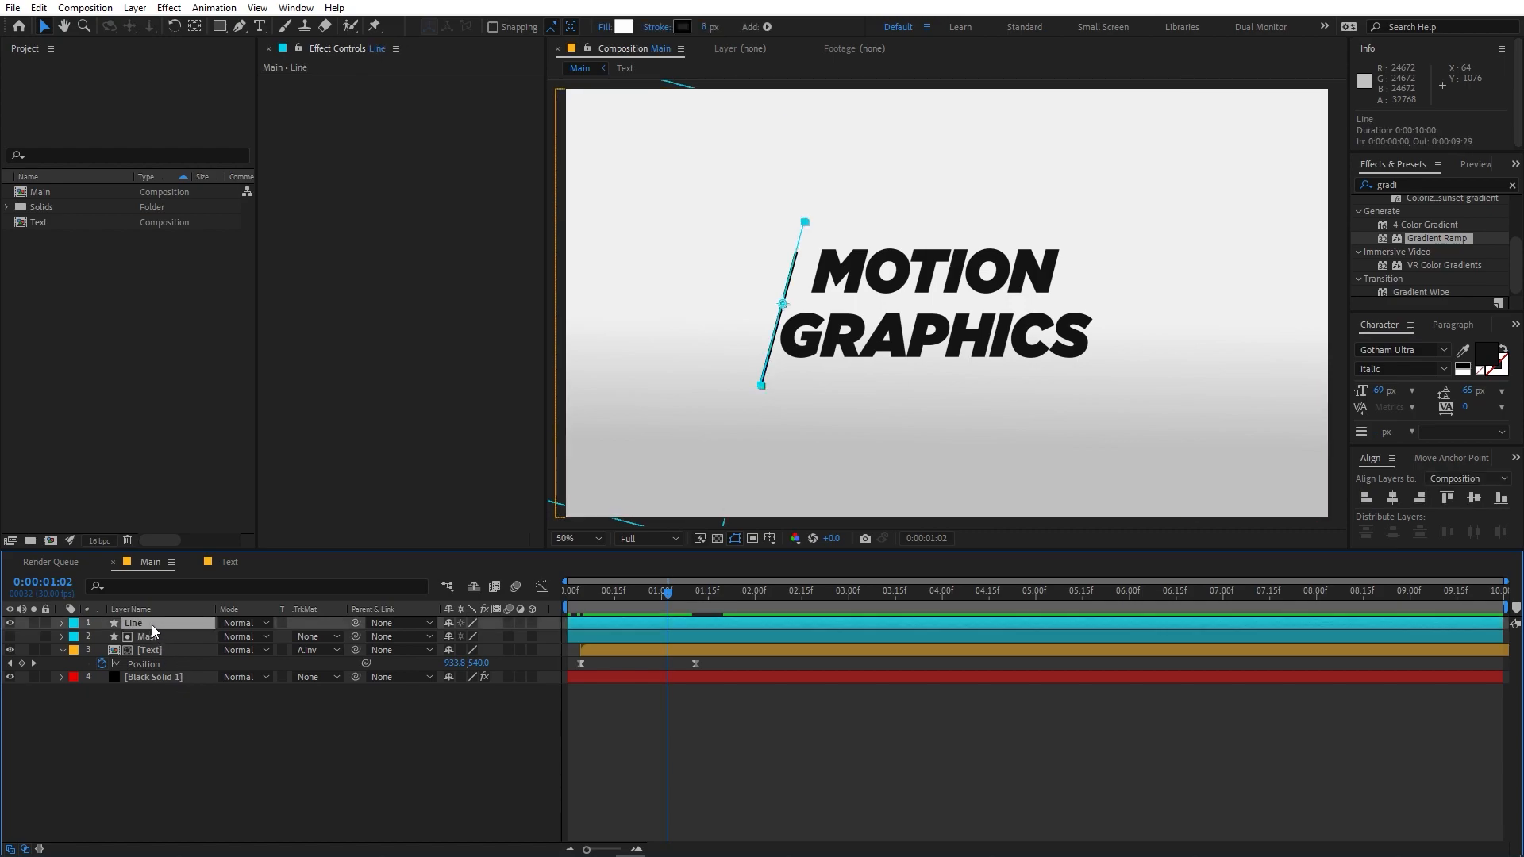
{"action": "key", "text": "ctrl+d"}
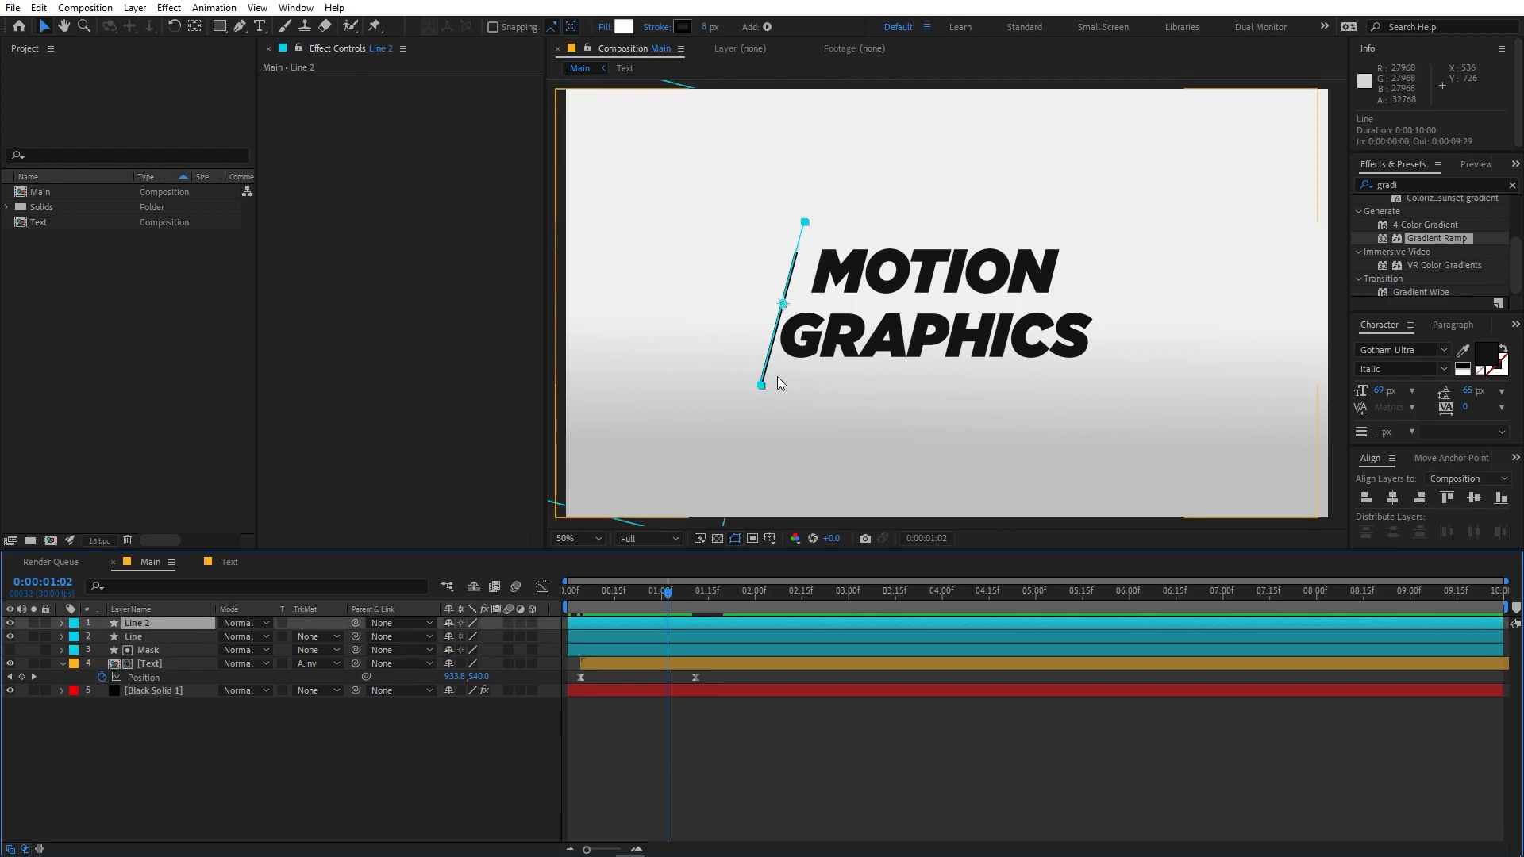
{"action": "left_click", "coordinate": [150, 623]}
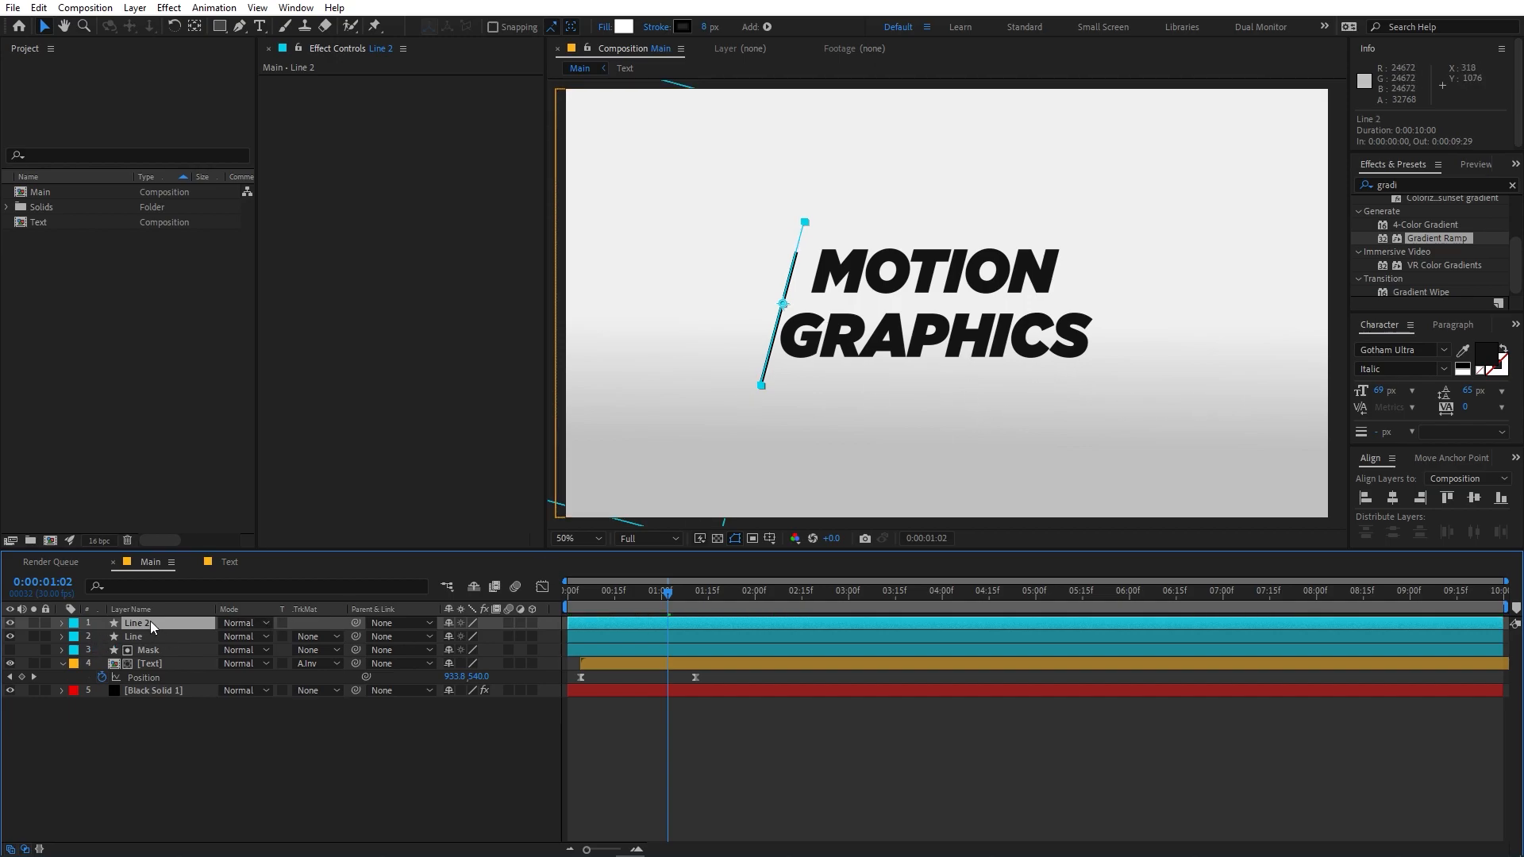
{"action": "key", "text": "r"}
{"action": "left_click", "coordinate": [466, 636]}
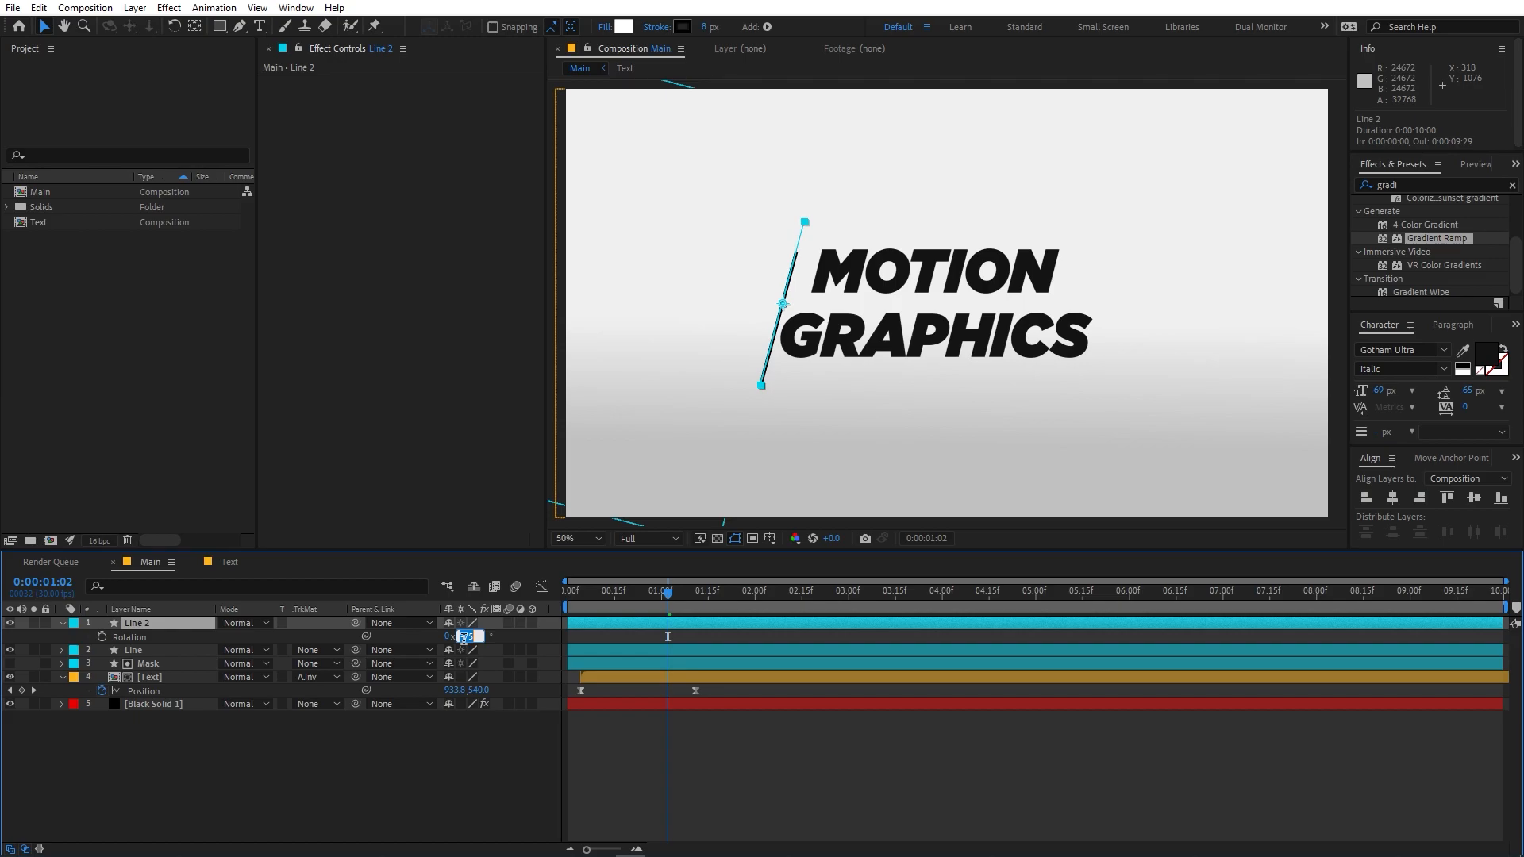
{"action": "type", "text": "0"}
{"action": "key", "text": "Return"}
{"action": "left_click_drag", "start_coordinate": [665, 608], "coordinate": [573, 608]}
{"action": "key", "text": "space"}
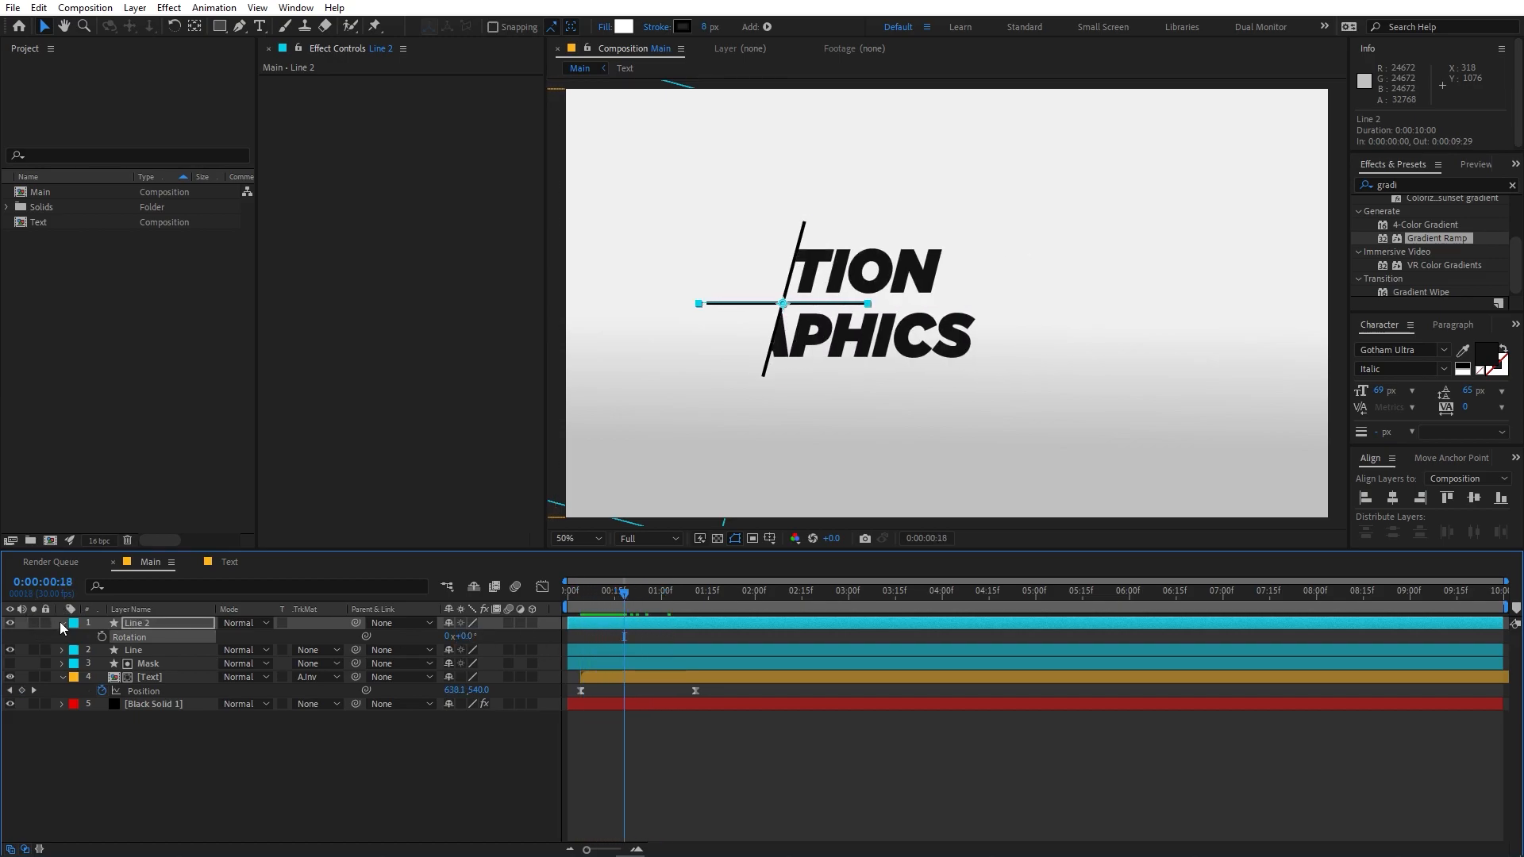
- Expand the Line 2 layer's shape contents and turn off the reversed path direction for Path 1
{"action": "left_click", "coordinate": [62, 623]}
{"action": "left_click", "coordinate": [61, 624]}
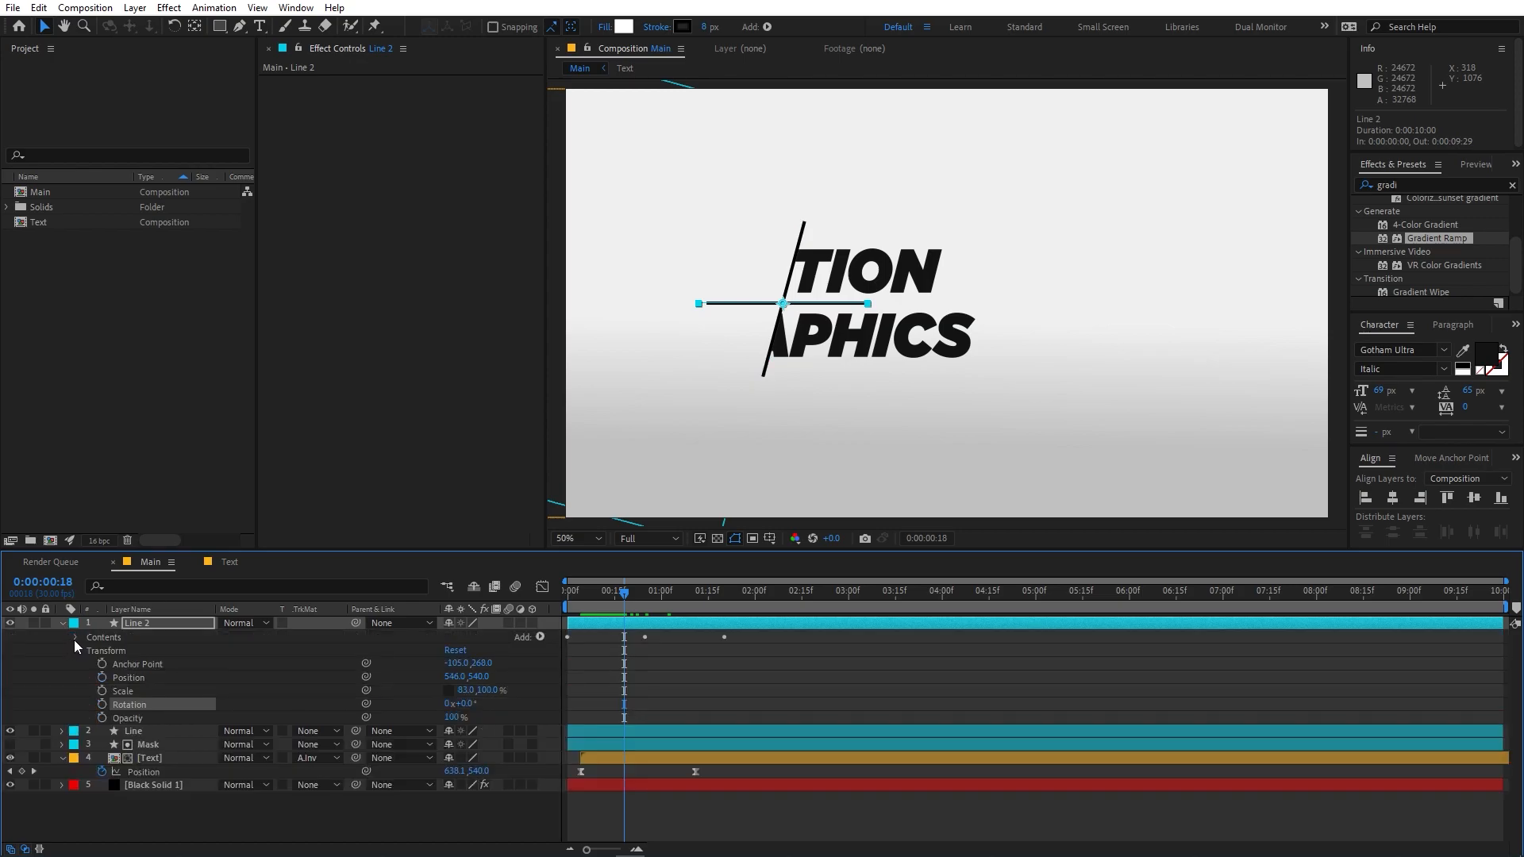
{"action": "left_click", "coordinate": [76, 638]}
{"action": "left_click", "coordinate": [89, 651]}
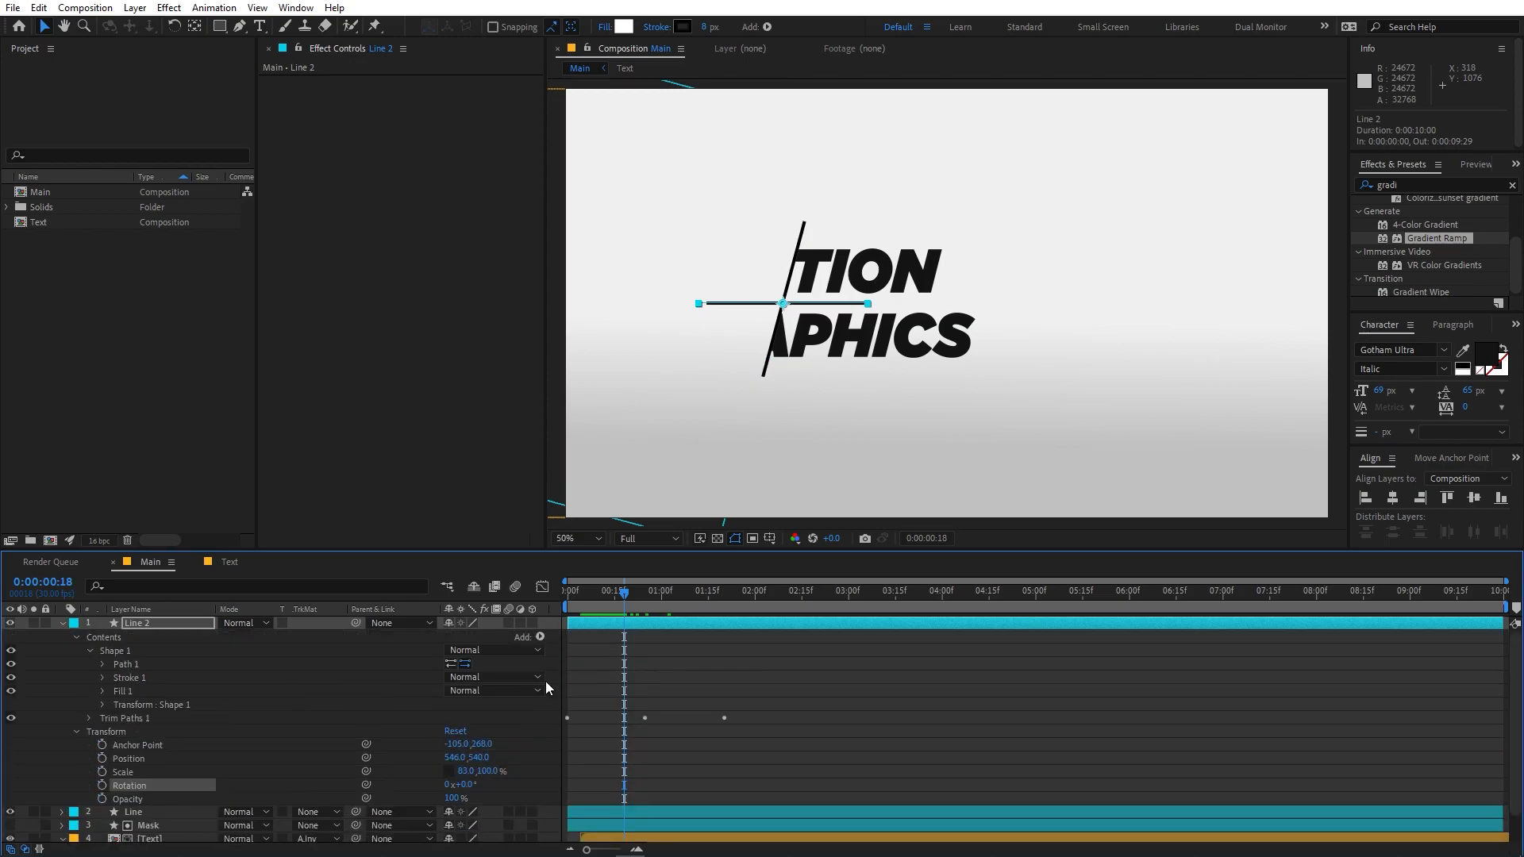
{"action": "left_click", "coordinate": [450, 662]}
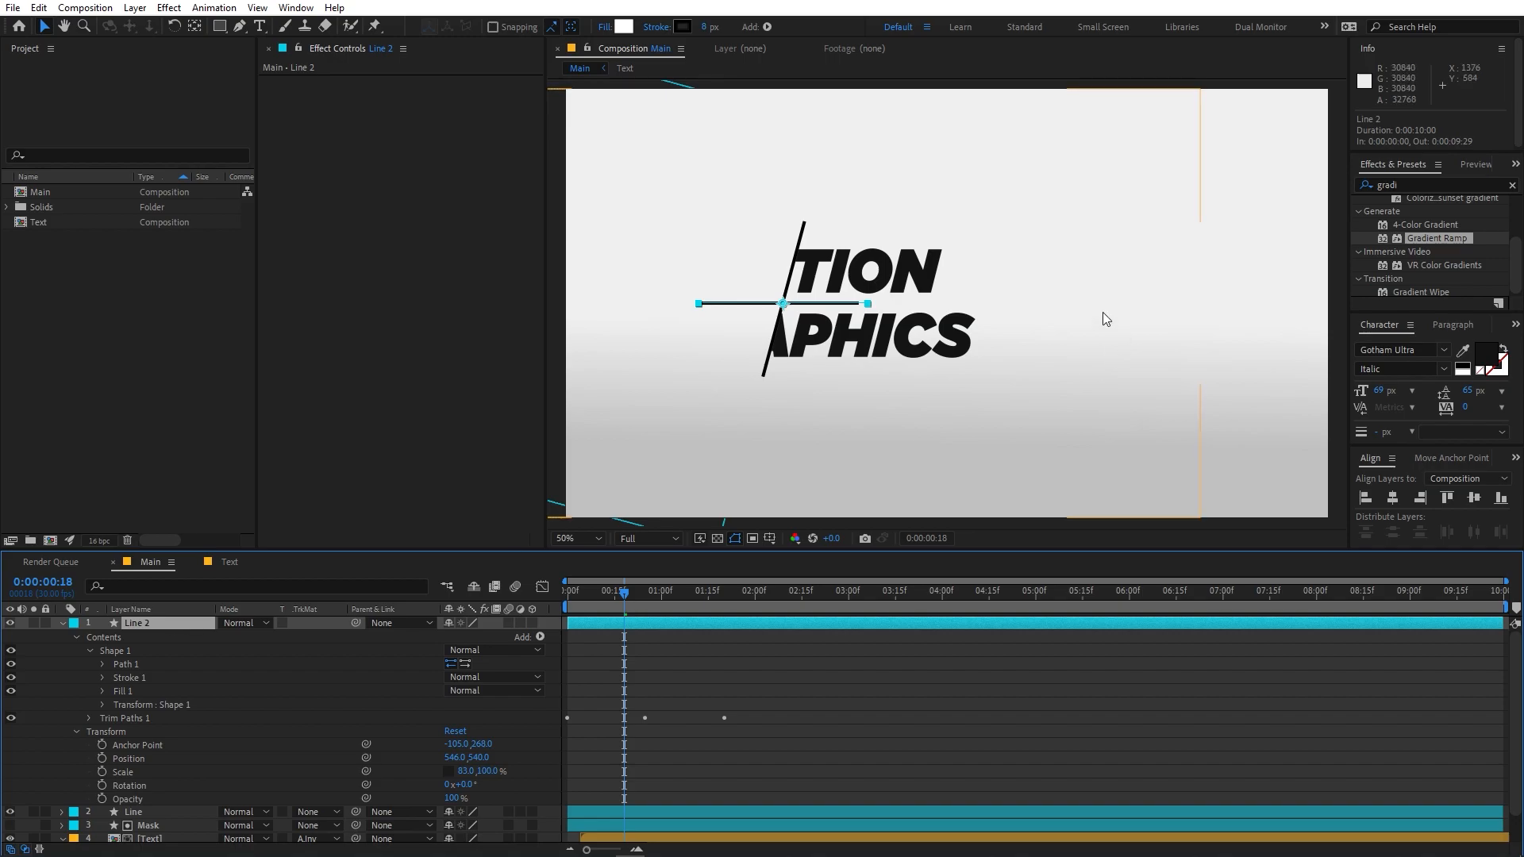
- Move the horizontal Line 2 beneath the word GRAPHICS to about Position 914, 736, checking it at 0:00:01:04
{"action": "left_click_drag", "start_coordinate": [786, 306], "coordinate": [923, 381]}
{"action": "left_click_drag", "start_coordinate": [625, 593], "coordinate": [674, 618]}
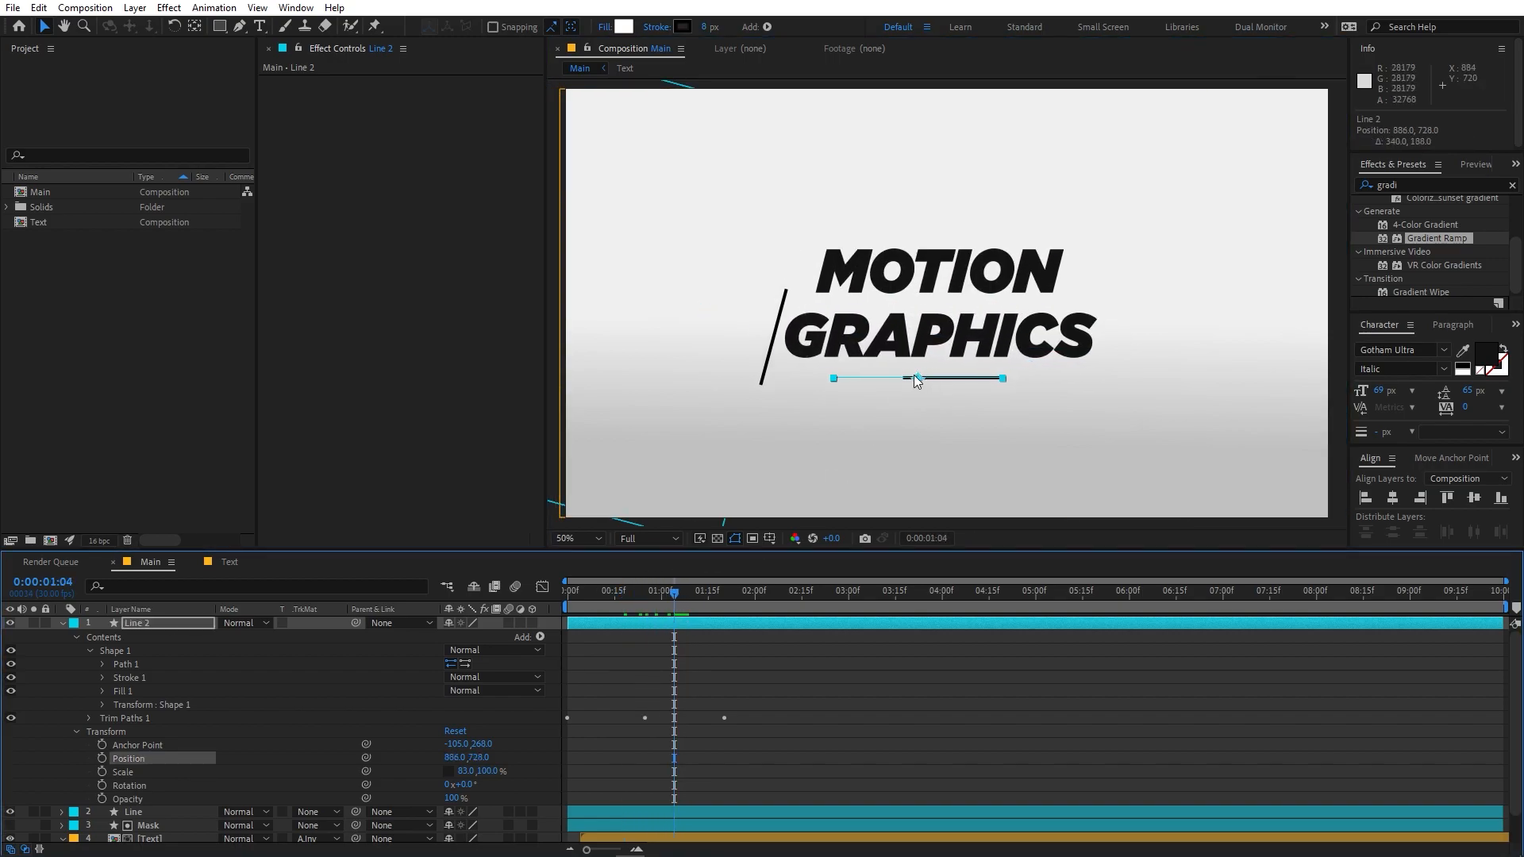
{"action": "left_click_drag", "start_coordinate": [922, 382], "coordinate": [931, 384]}
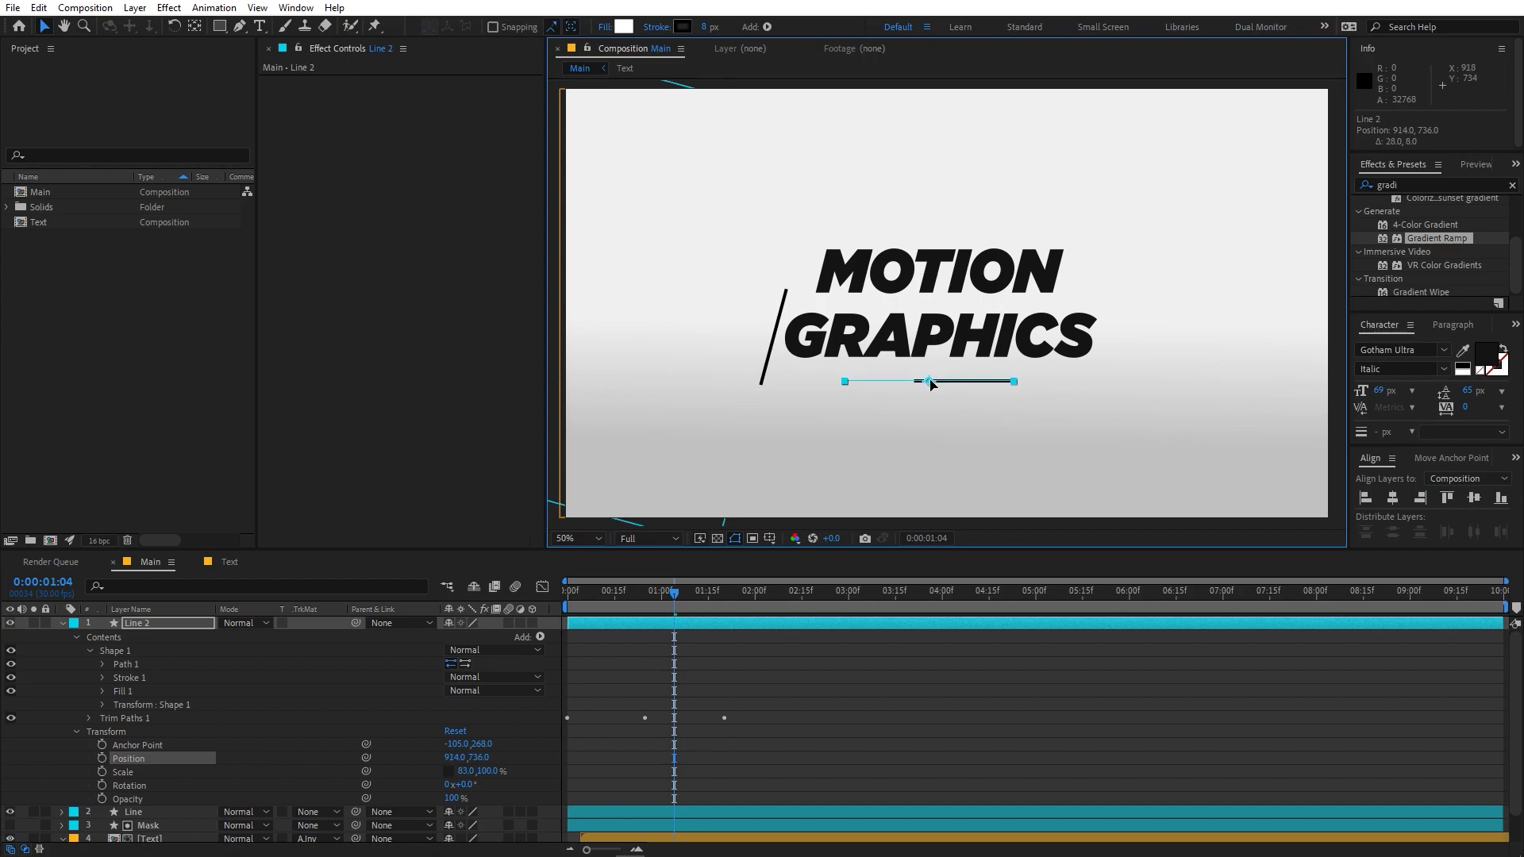
- Stretch both endpoints of Line 2 horizontally with the Pen tool until the line spans the width of GRAPHICS
{"action": "left_click", "coordinate": [239, 25]}
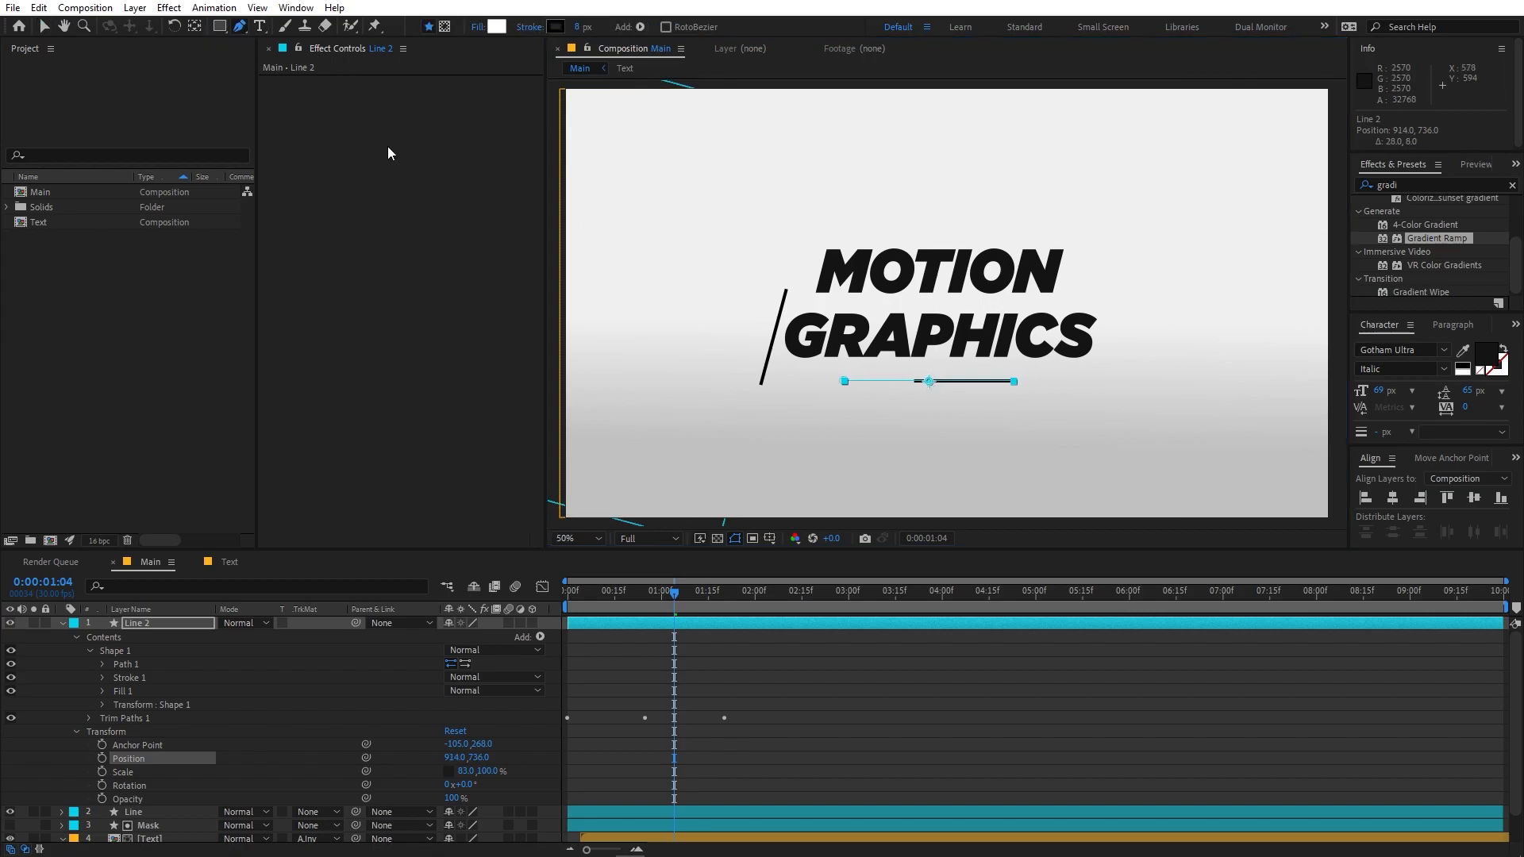
{"action": "left_click_drag", "start_coordinate": [845, 383], "coordinate": [824, 381]}
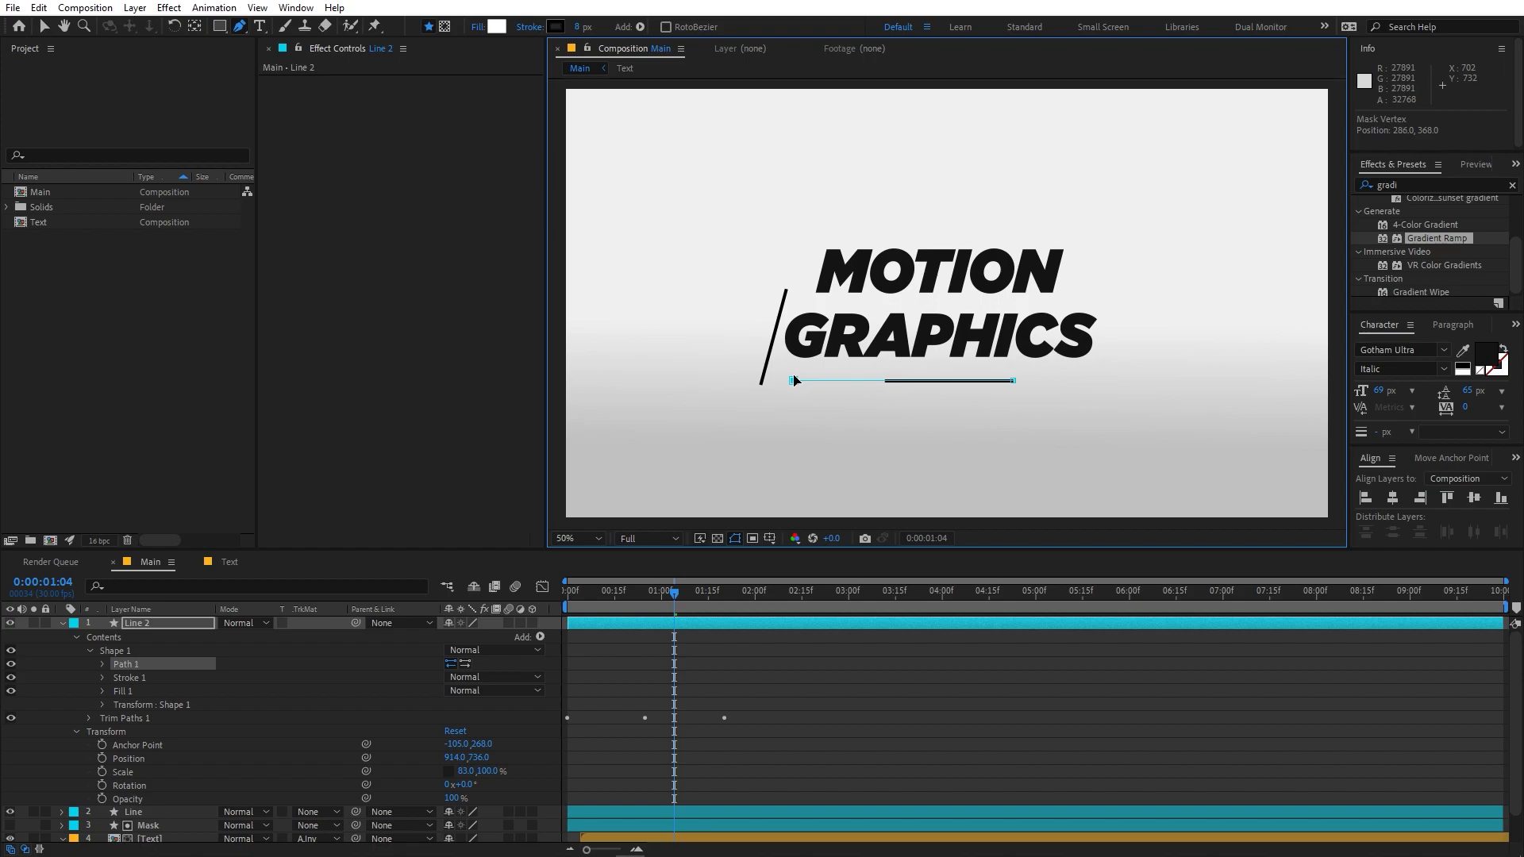
{"action": "left_click", "coordinate": [686, 620]}
{"action": "left_click", "coordinate": [699, 684]}
{"action": "left_click", "coordinate": [699, 625]}
{"action": "left_click_drag", "start_coordinate": [1013, 383], "coordinate": [1078, 382]}
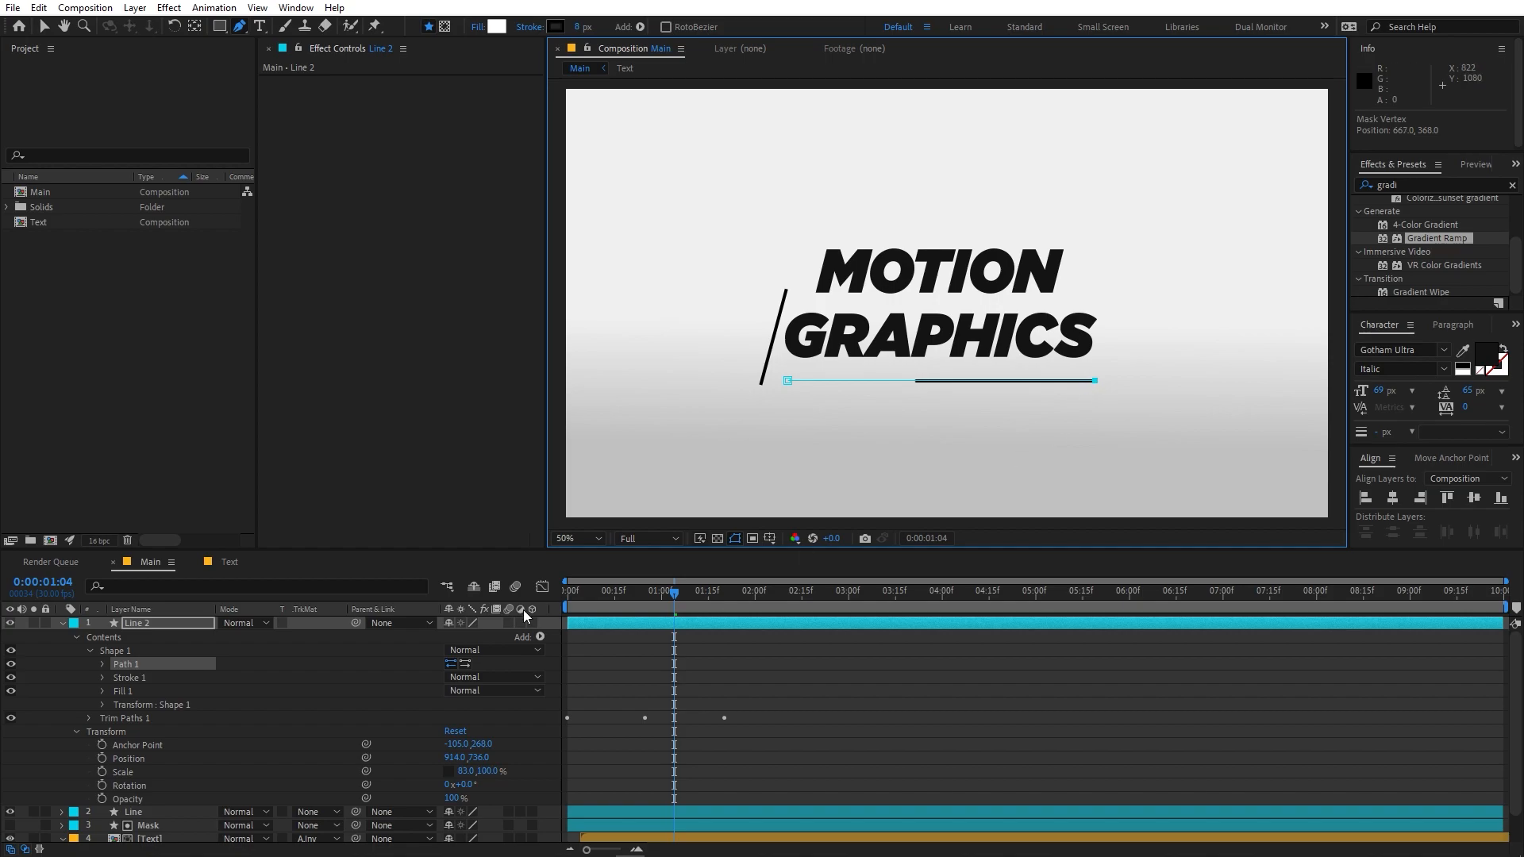
- Set the stroke width of Line 2 to 5 px and preview the full animation
{"action": "left_click", "coordinate": [582, 27]}
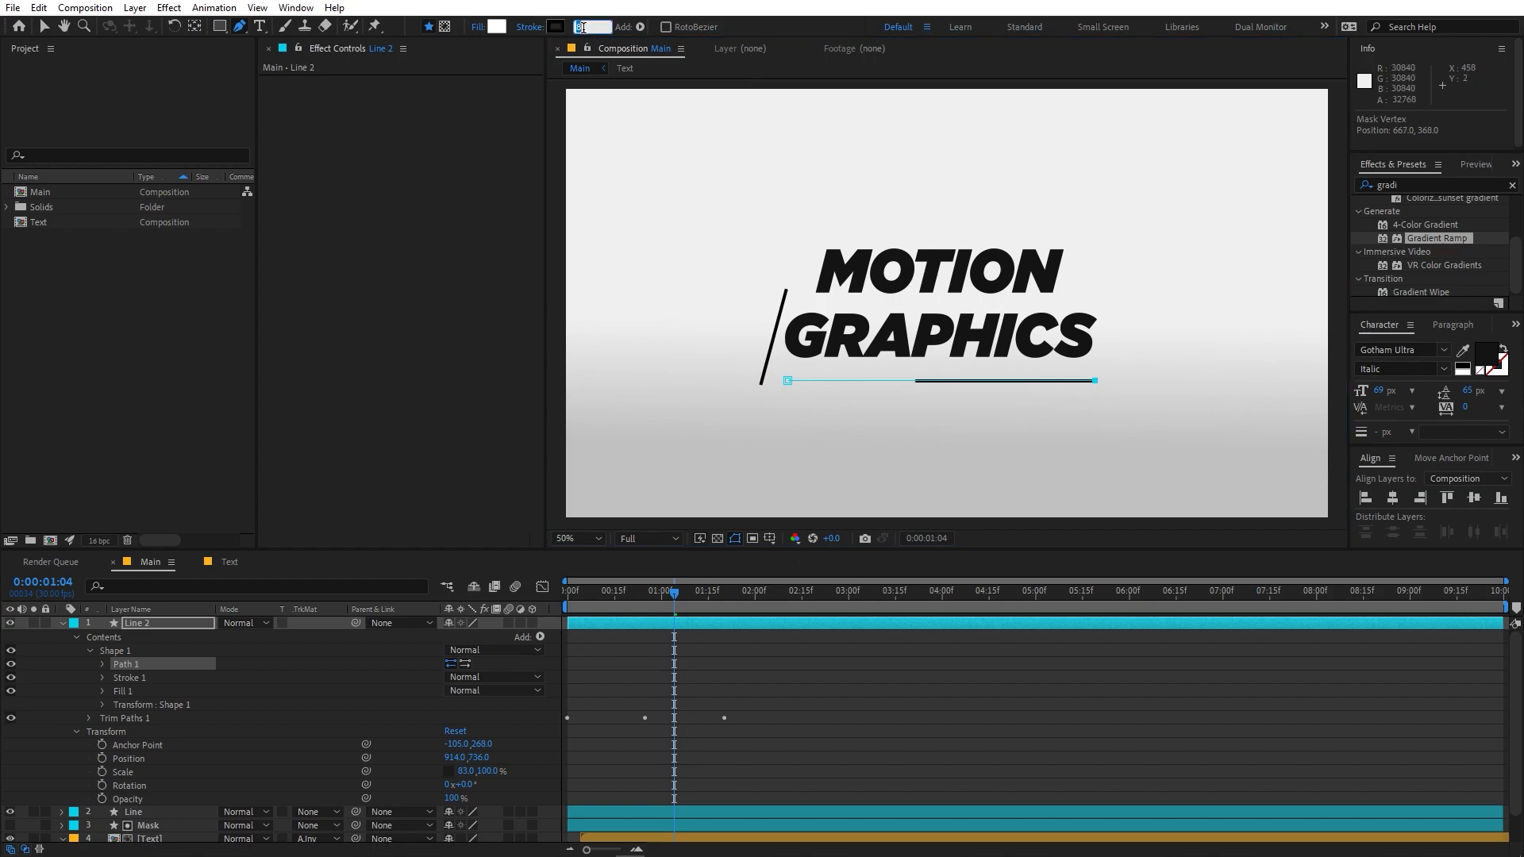
{"action": "type", "text": "5"}
{"action": "key", "text": "Return"}
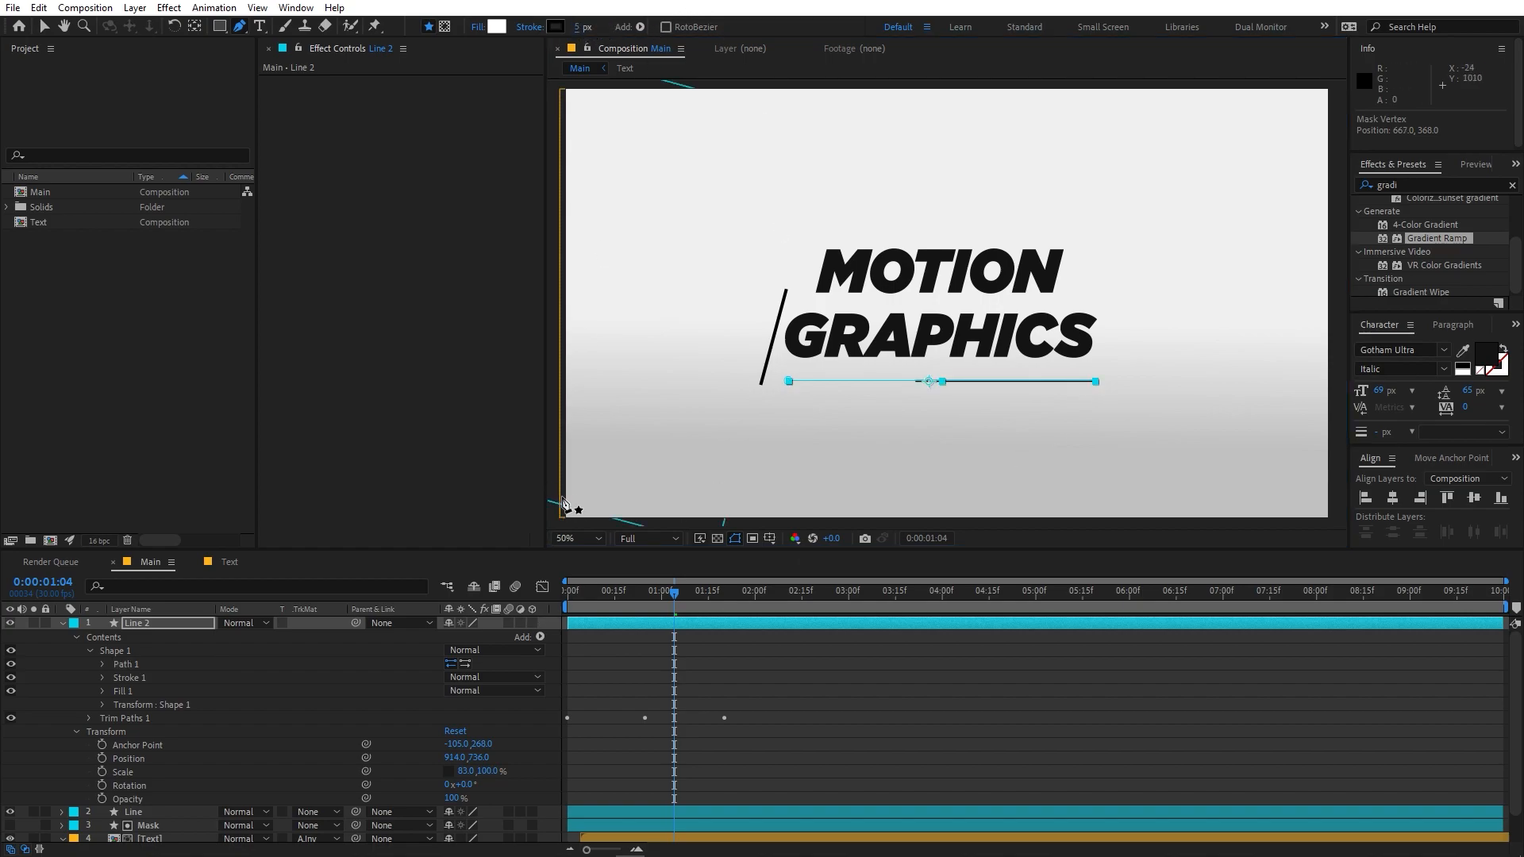
{"action": "left_click", "coordinate": [690, 661]}
{"action": "key", "text": "space"}
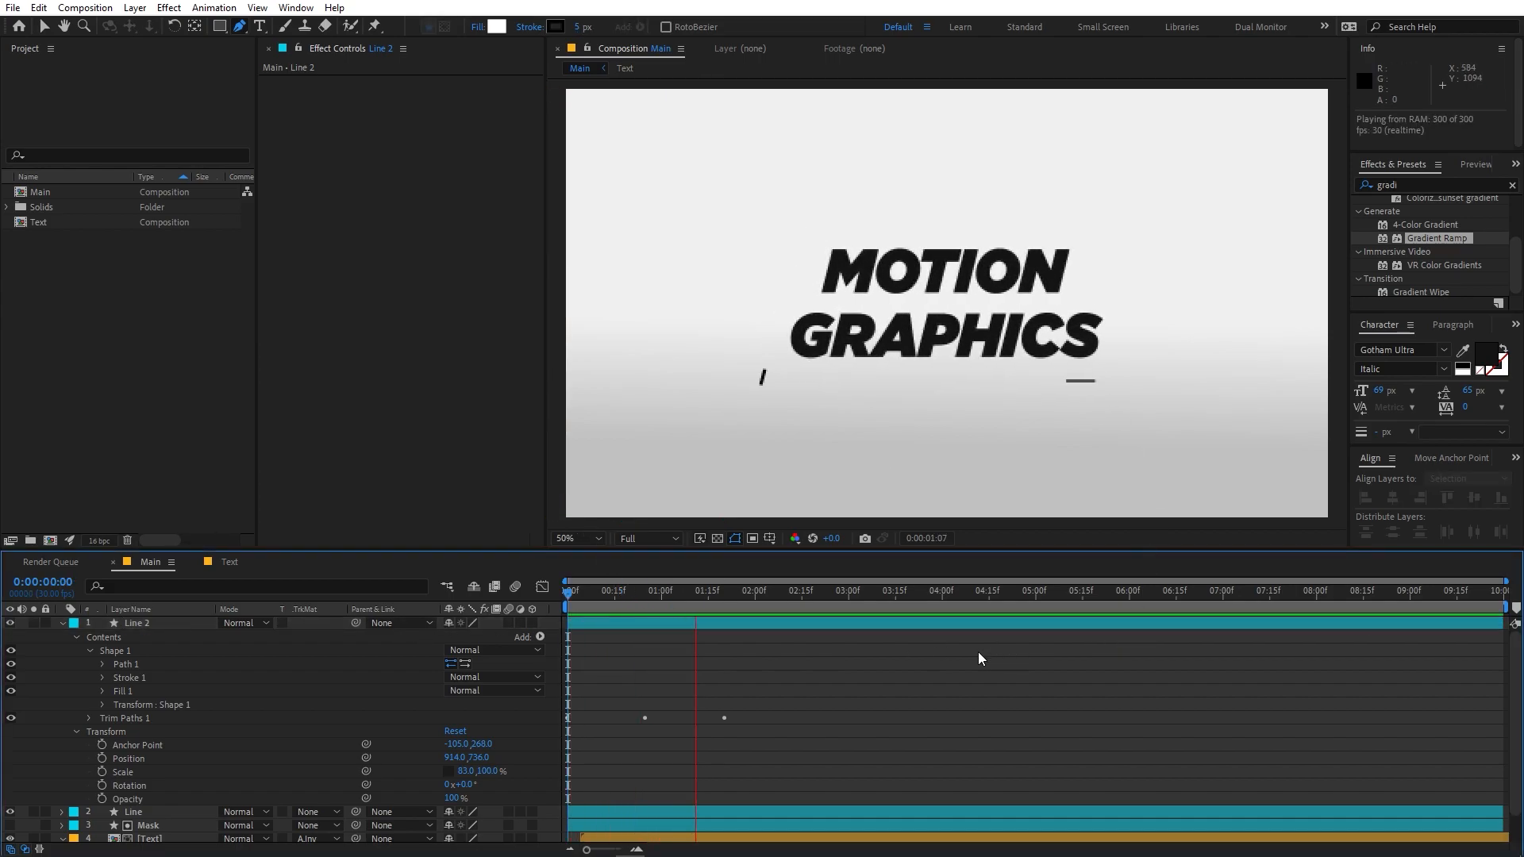
- Move both Start keyframes of Line 2 earlier so the first falls at about 0:00:00:13, and preview the animation
{"action": "left_click", "coordinate": [690, 628]}
{"action": "key", "text": "u"}
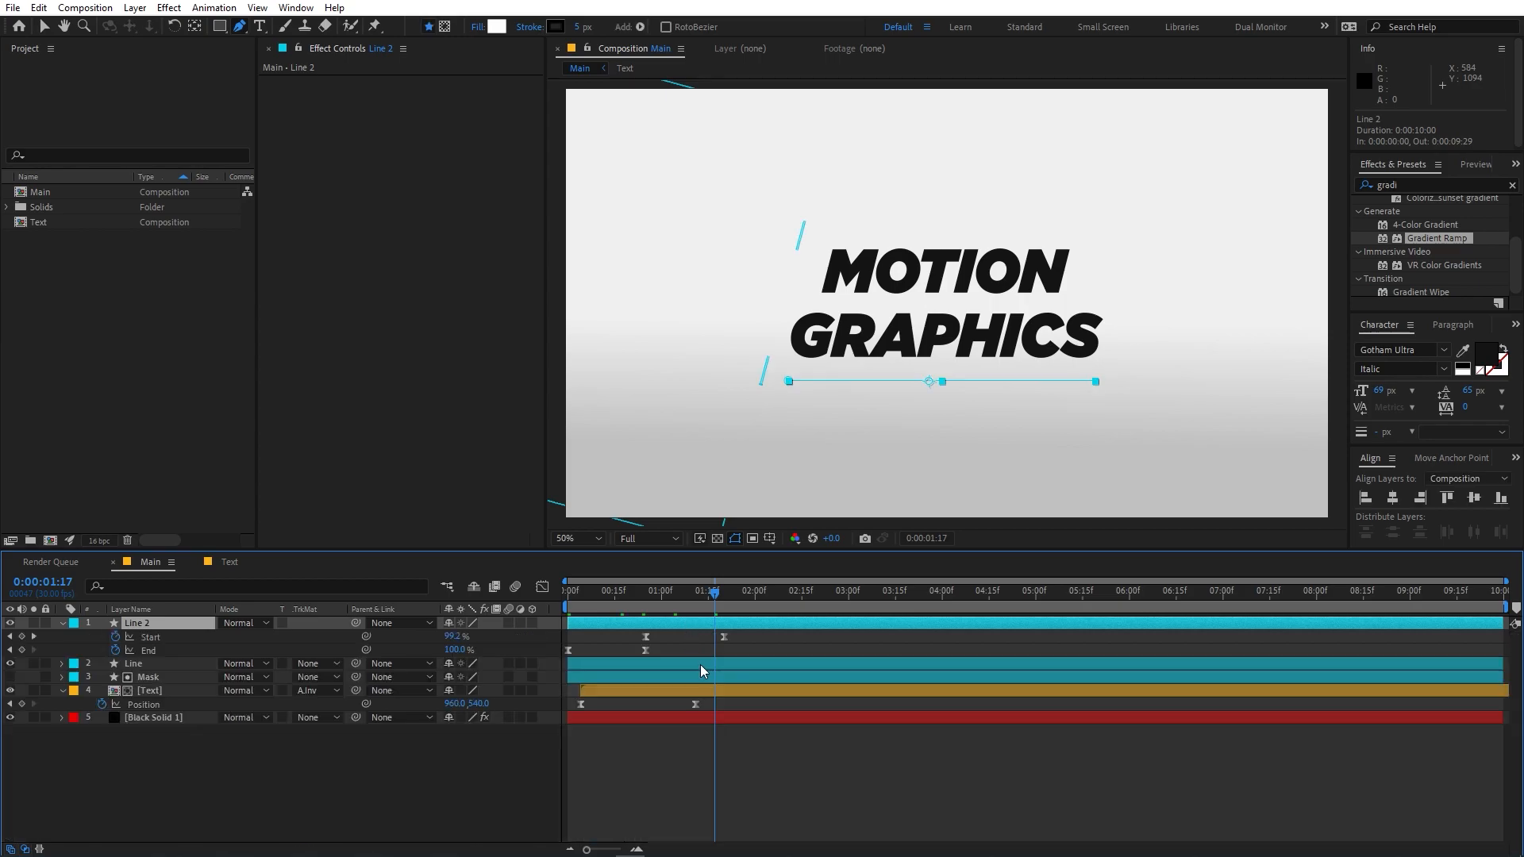
{"action": "left_click", "coordinate": [700, 636]}
{"action": "left_click_drag", "start_coordinate": [699, 636], "coordinate": [623, 637]}
{"action": "key", "text": "space"}
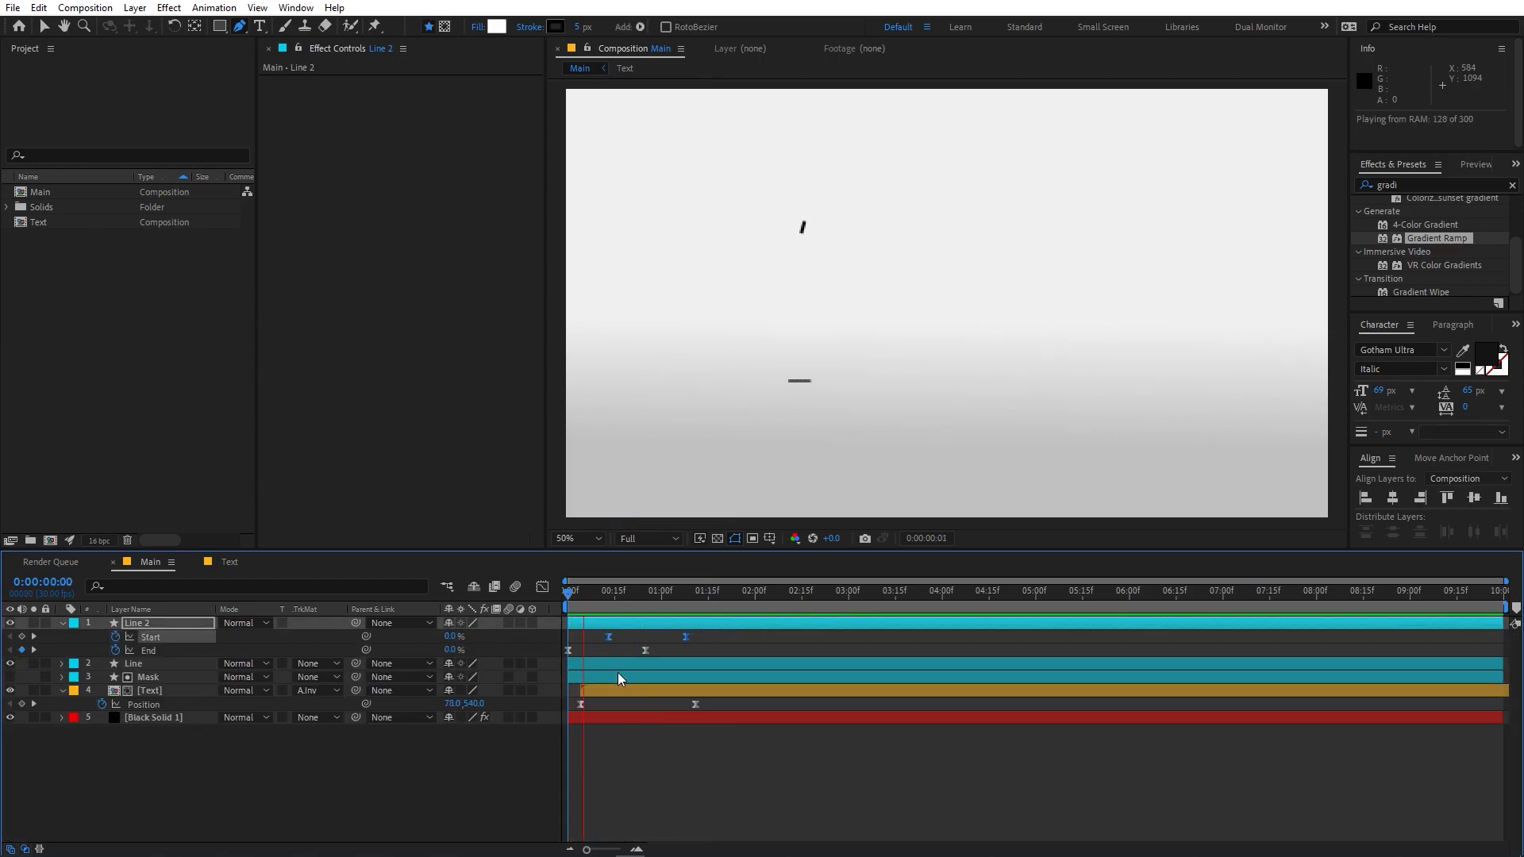
- Shift the Line 2 layer to start at 0:00:00:04 and preview the timing
{"action": "left_click_drag", "start_coordinate": [627, 625], "coordinate": [640, 626]}
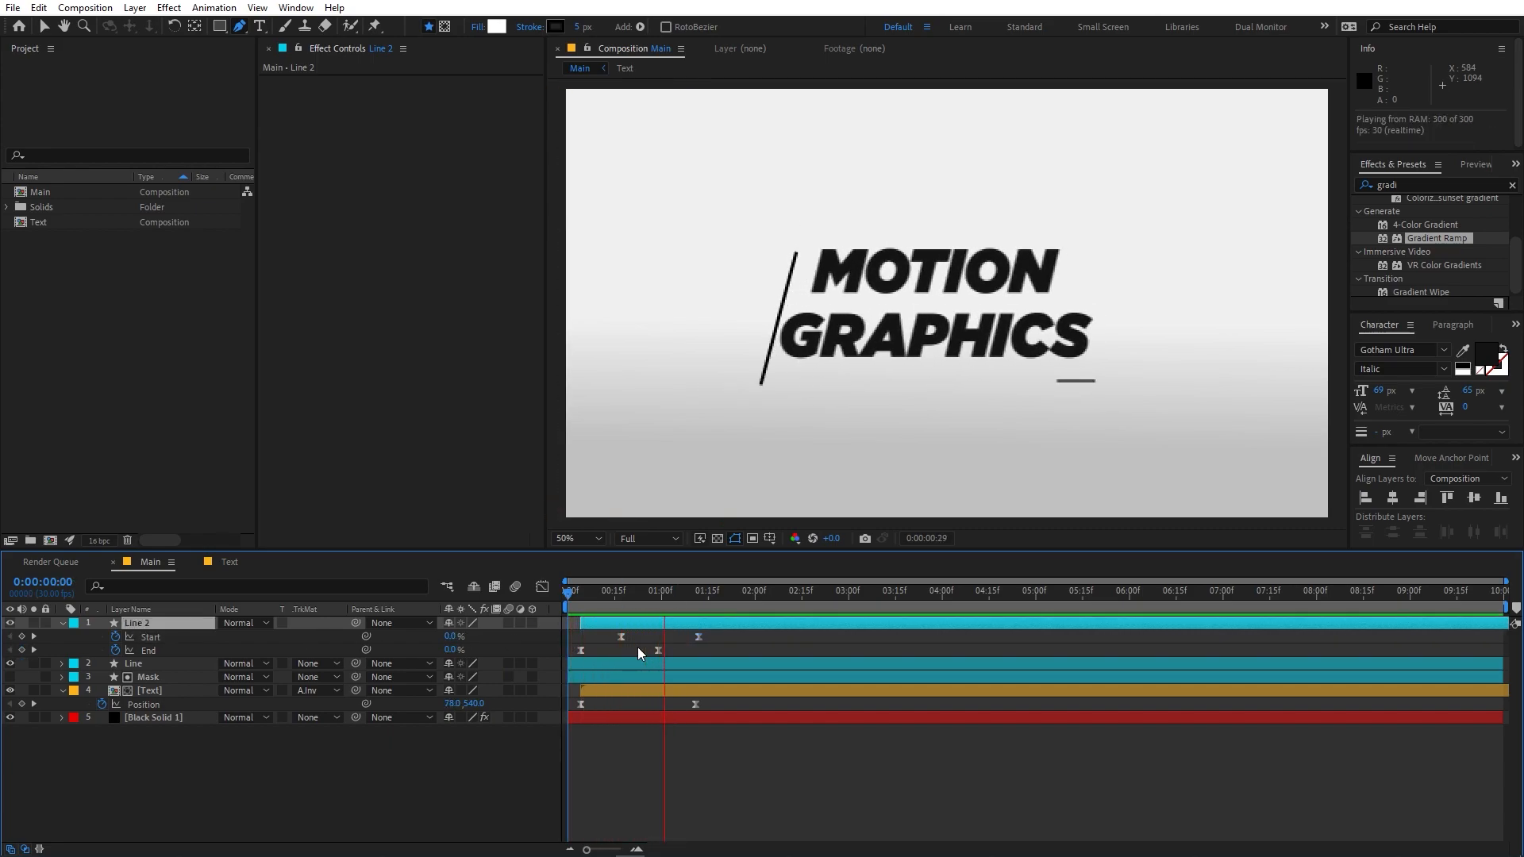
{"action": "key", "text": "space"}
{"action": "key", "text": "space"}
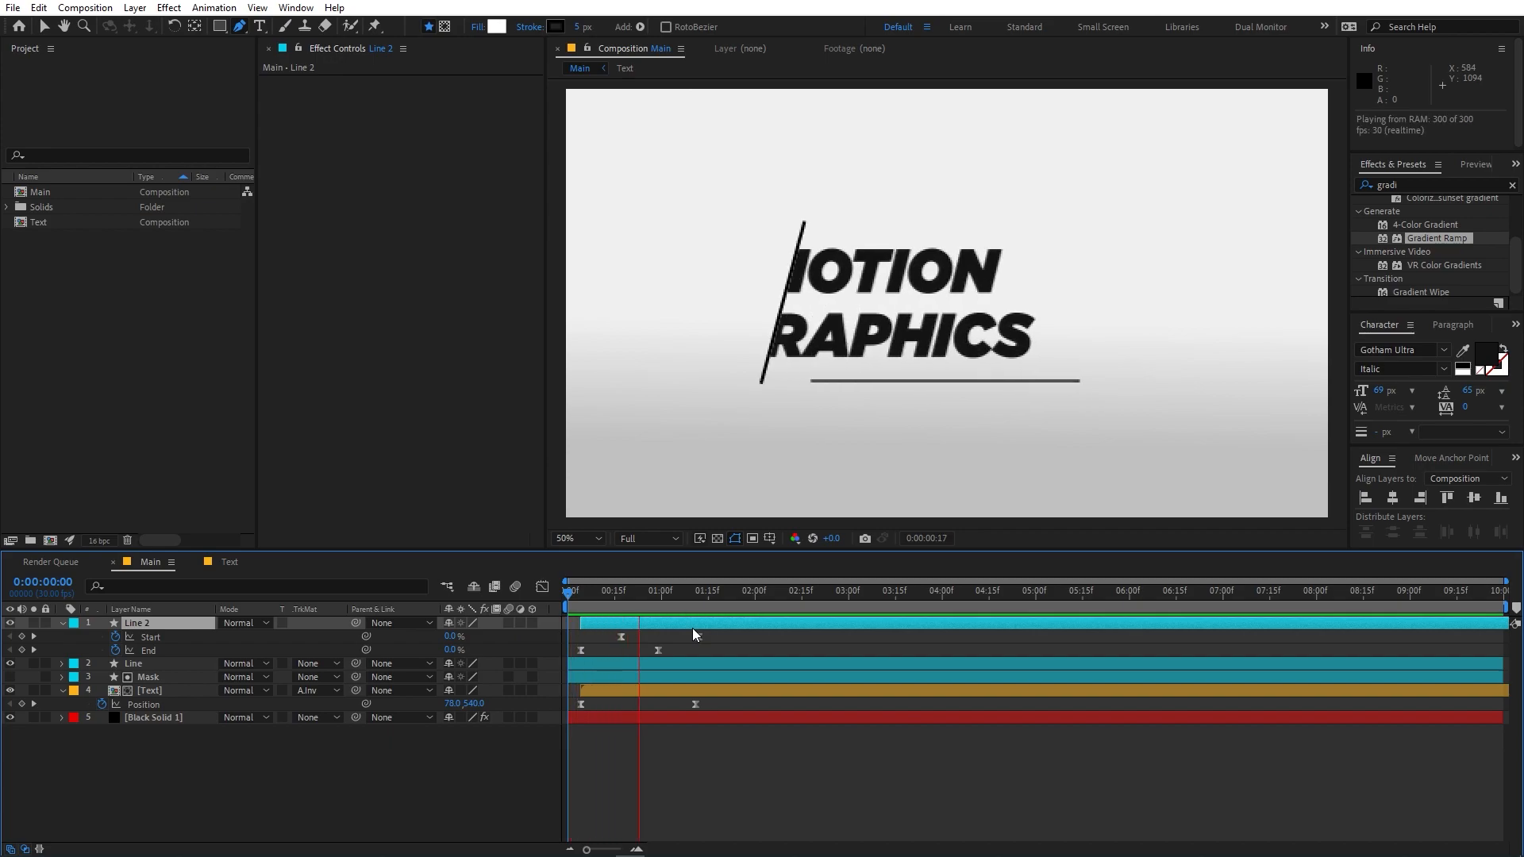
- Duplicate Line 2 as a shorter second underline, lowered 20 px to Position 914, 756 with both endpoints pulled inward
{"action": "left_click_drag", "start_coordinate": [671, 609], "coordinate": [646, 609]}
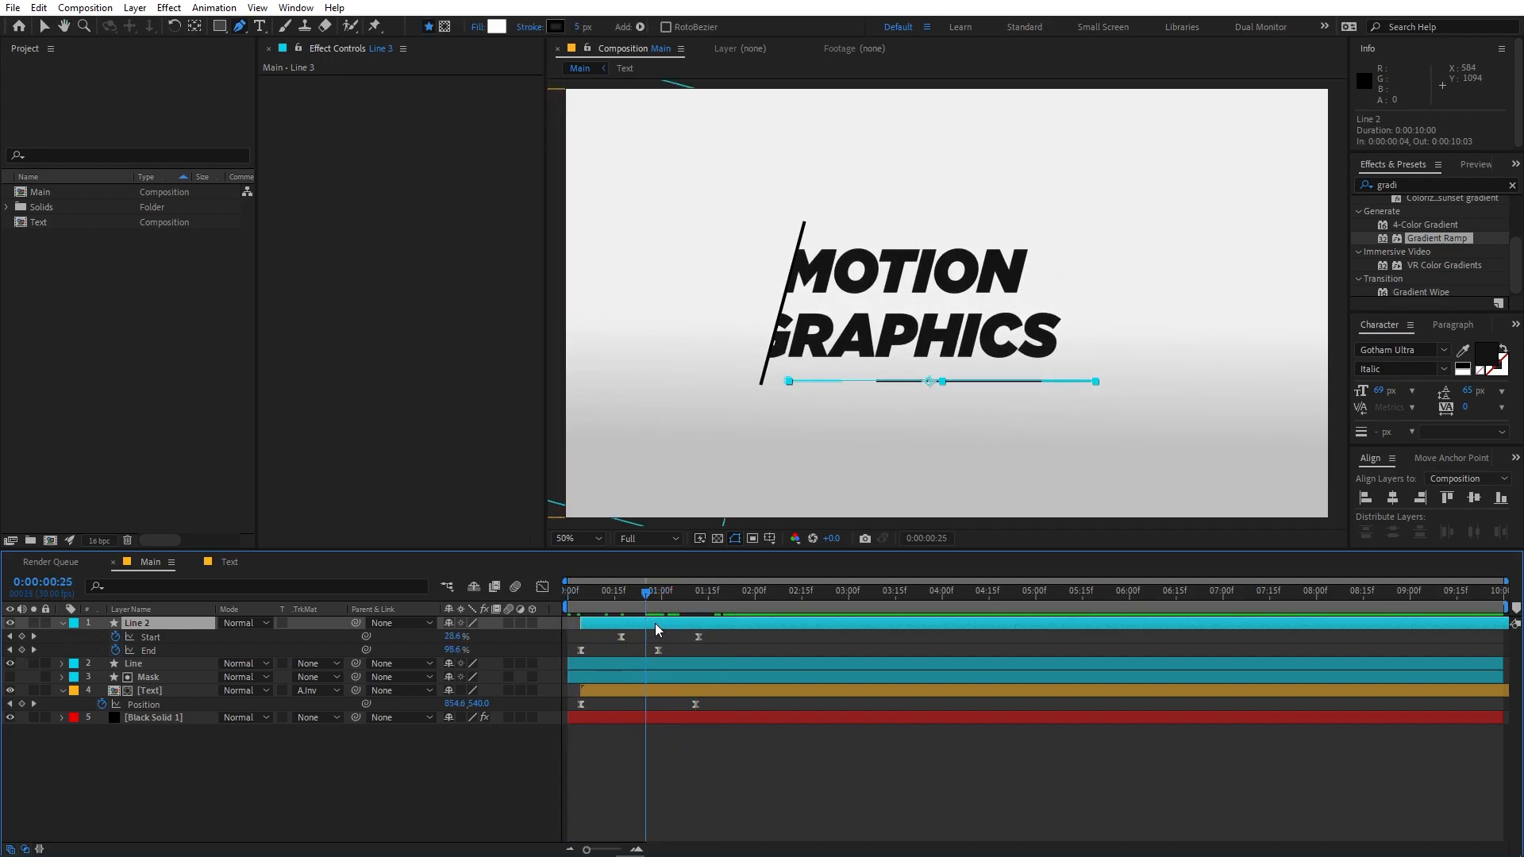
{"action": "key", "text": "ctrl+d"}
{"action": "key", "text": "period"}
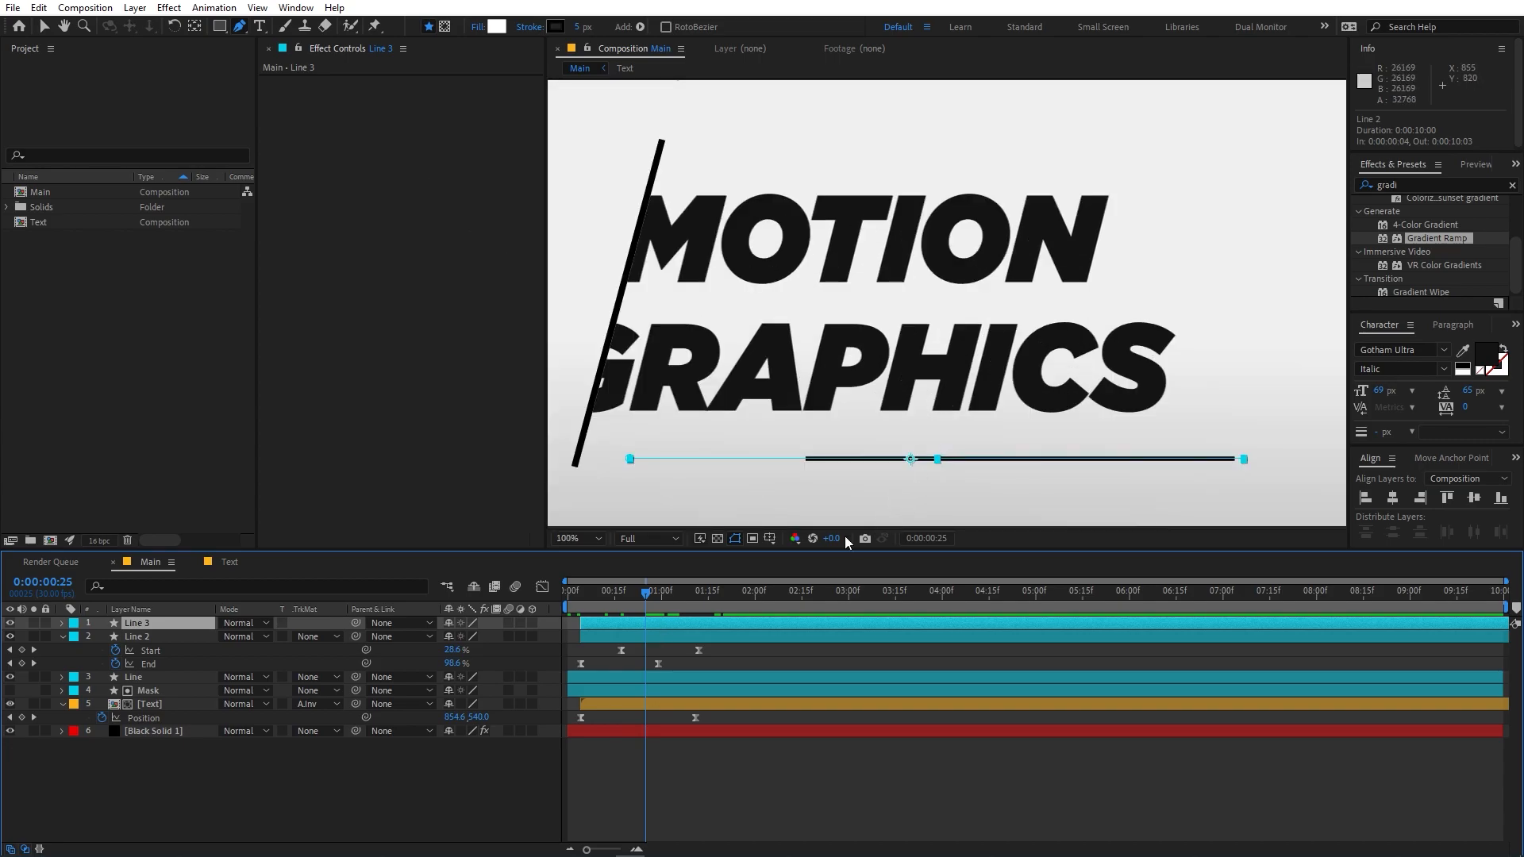
{"action": "key", "text": "shift+Down"}
{"action": "key", "text": "shift+Down"}
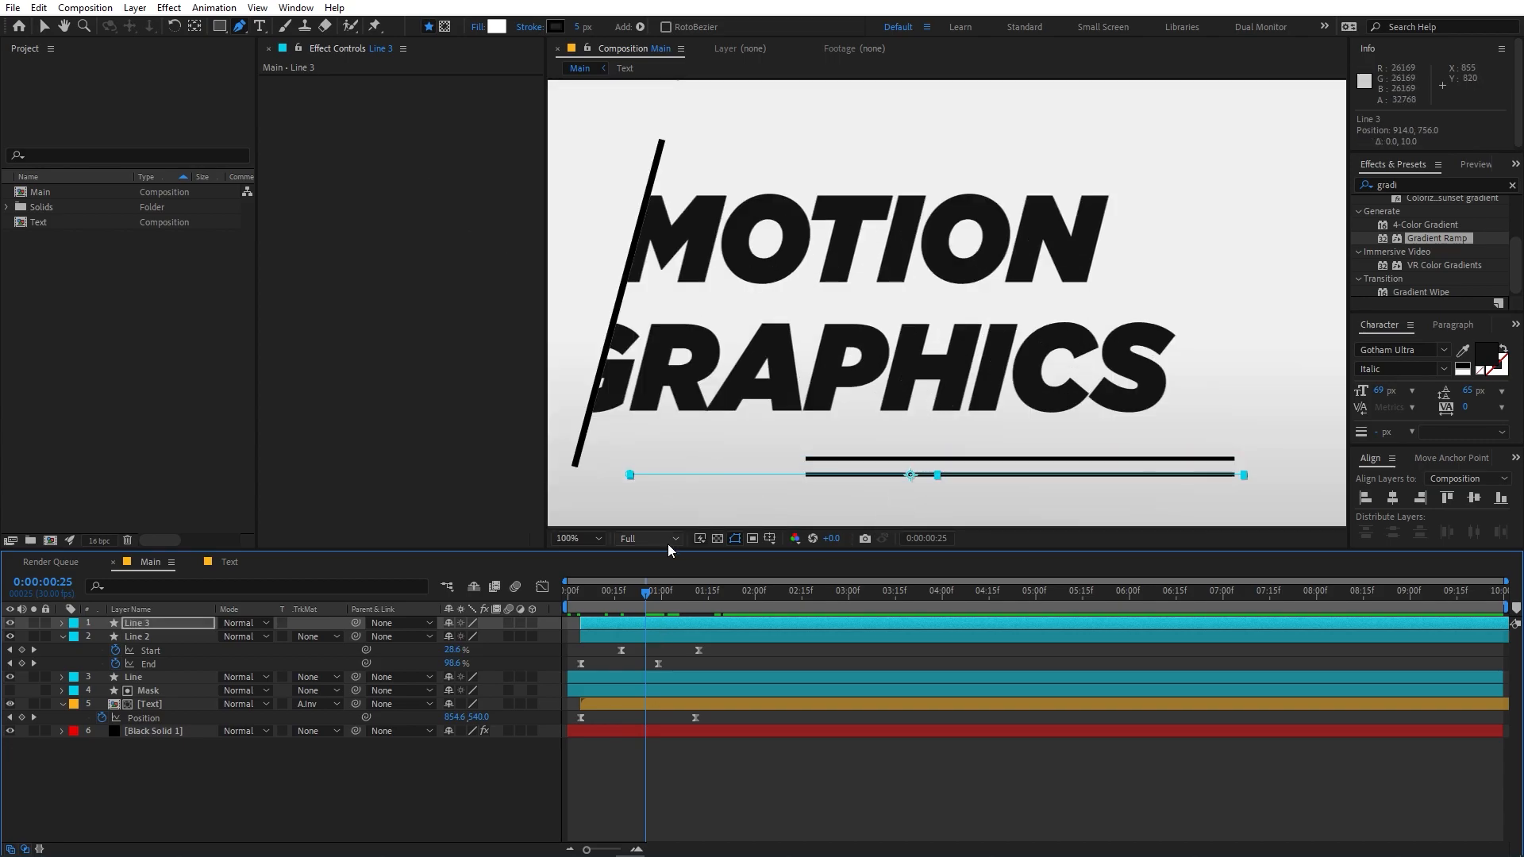
{"action": "left_click_drag", "start_coordinate": [1244, 477], "coordinate": [1193, 479]}
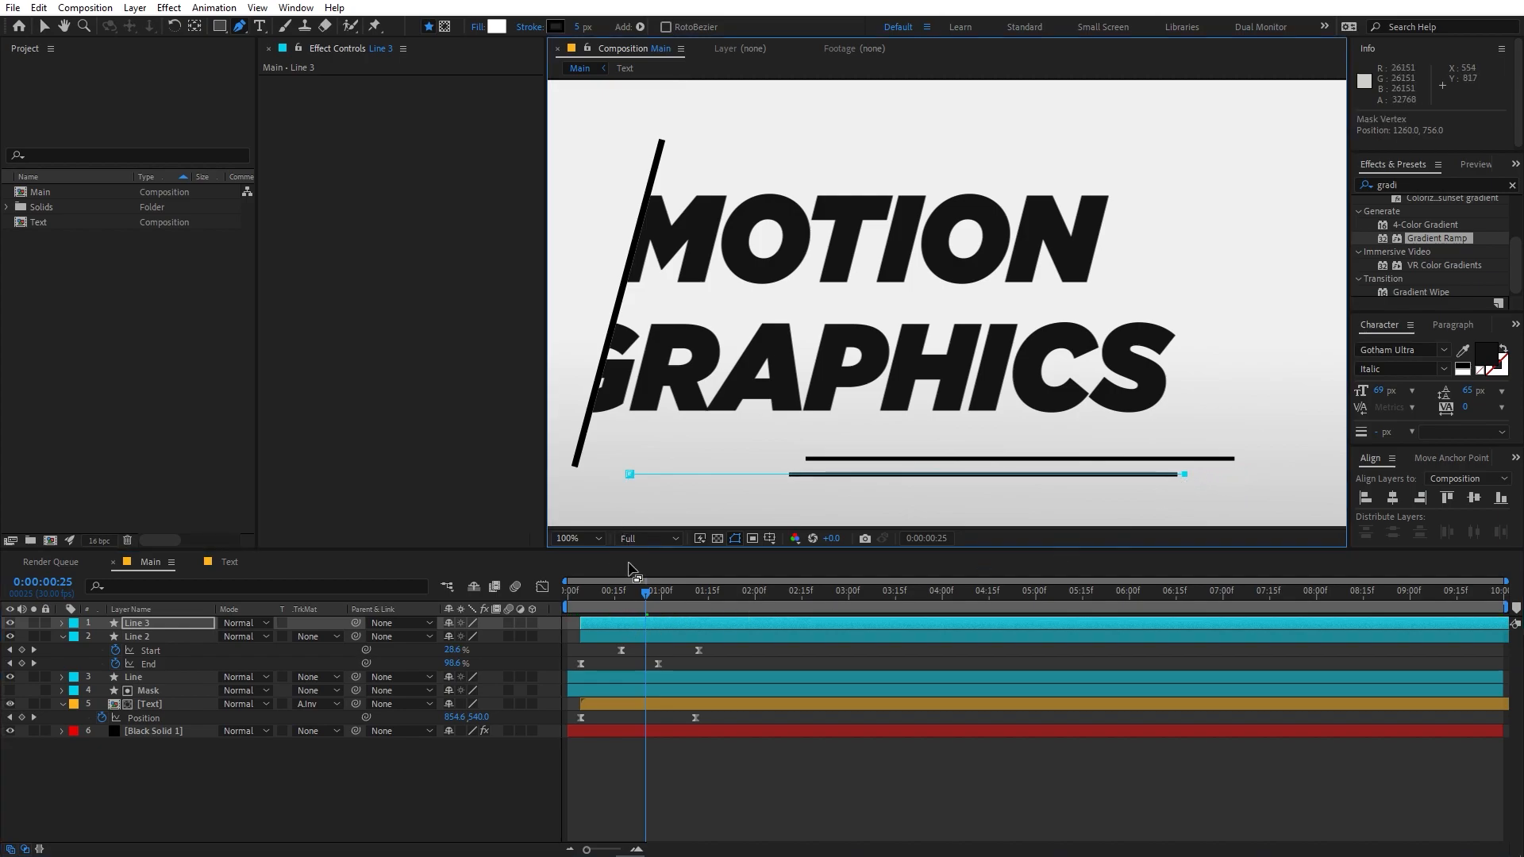
{"action": "left_click_drag", "start_coordinate": [629, 474], "coordinate": [643, 476]}
- Move Line 3's Start keyframes earlier, shift the layer four frames later to start at 0:00:00:08, and preview the result
{"action": "left_click", "coordinate": [656, 622]}
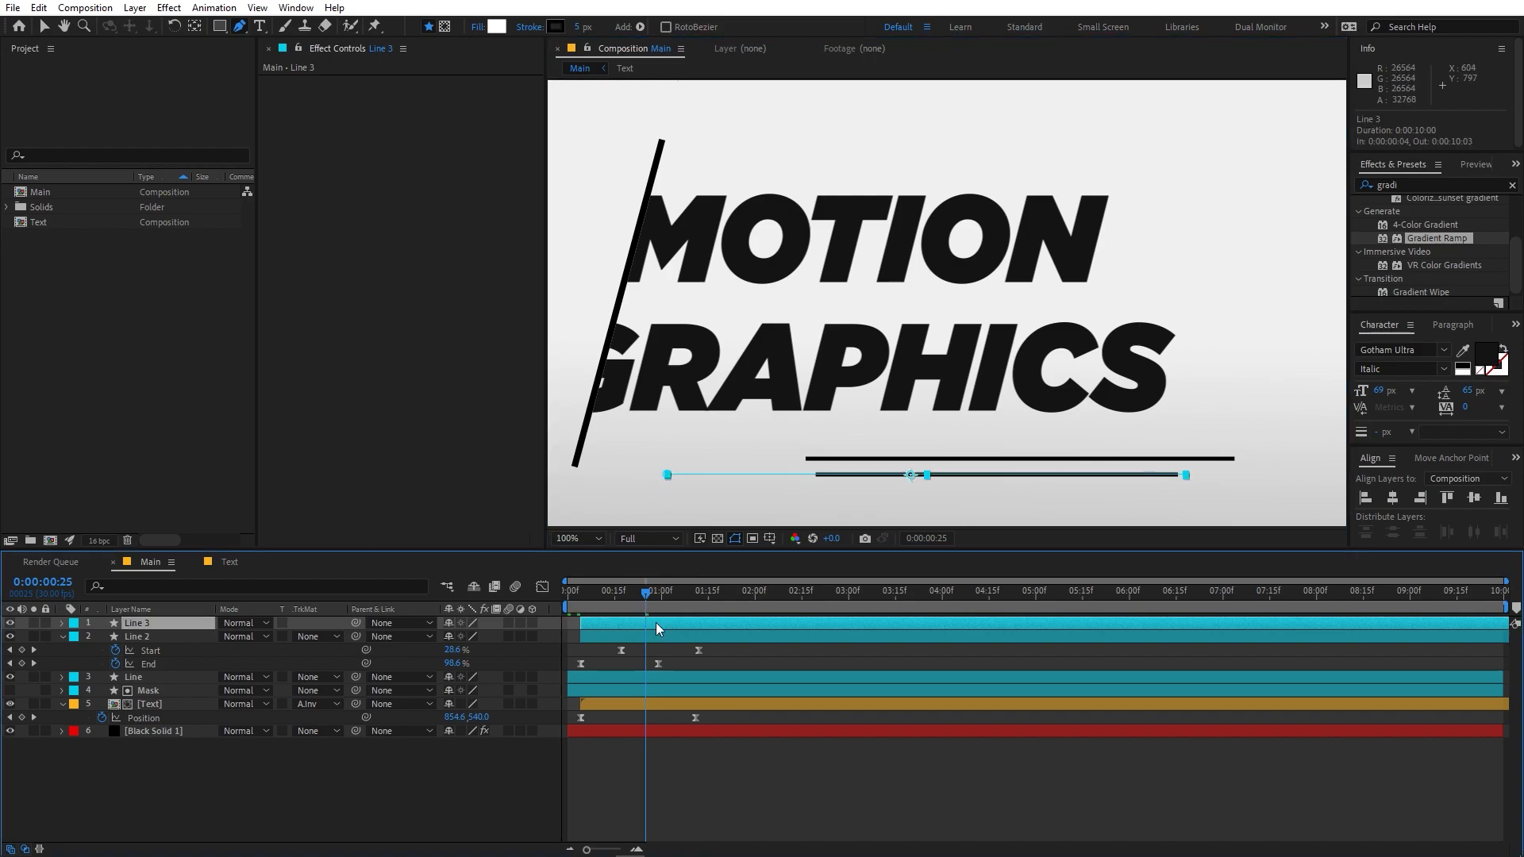
{"action": "key", "text": "u"}
{"action": "left_click_drag", "start_coordinate": [736, 635], "coordinate": [561, 605]}
{"action": "key", "text": "space"}
{"action": "left_click_drag", "start_coordinate": [680, 626], "coordinate": [694, 622]}
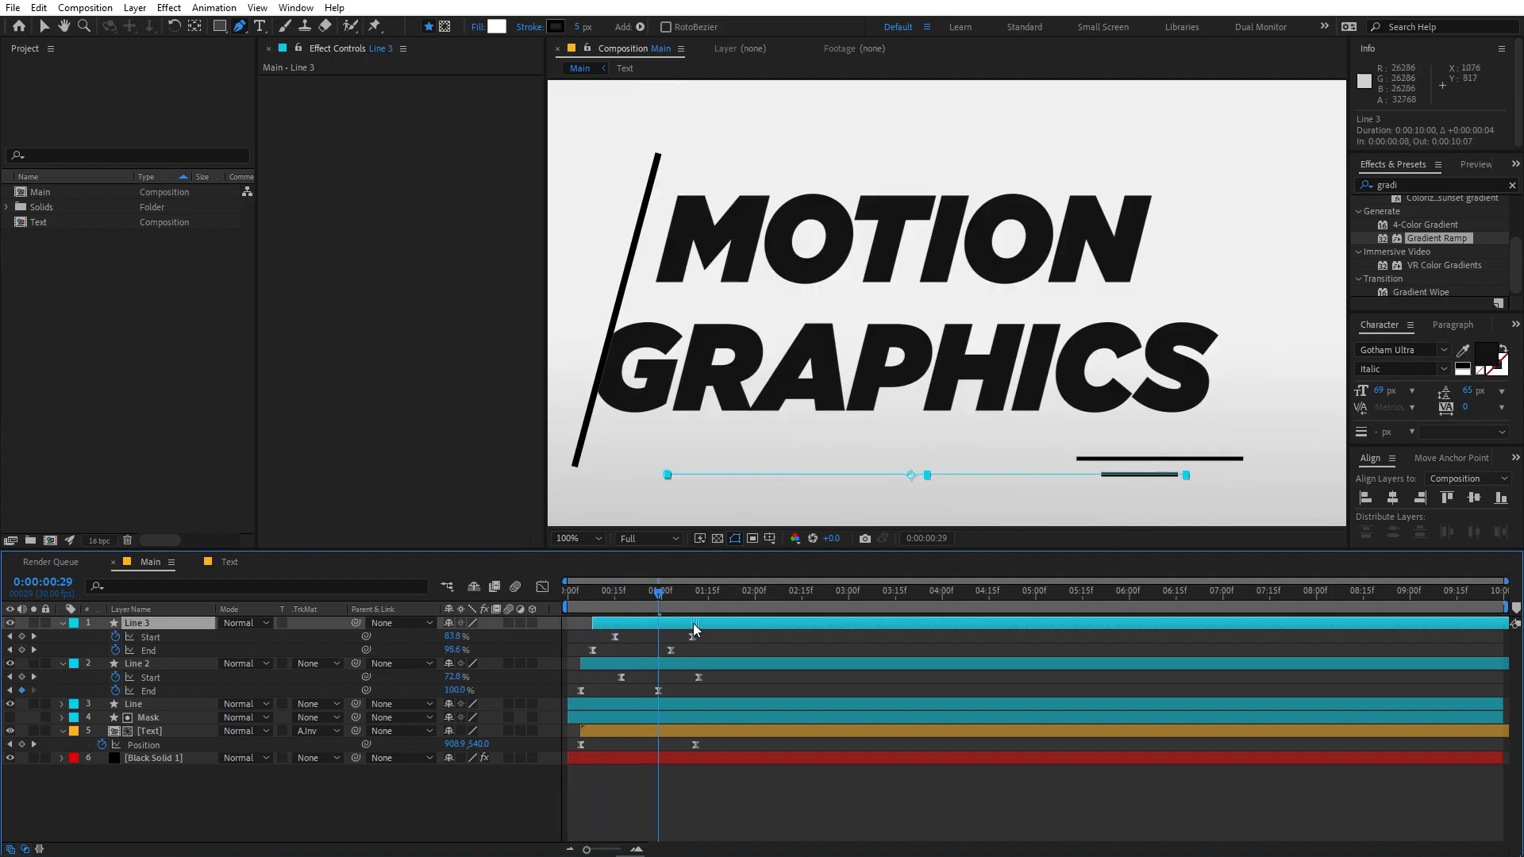
{"action": "key", "text": "space"}
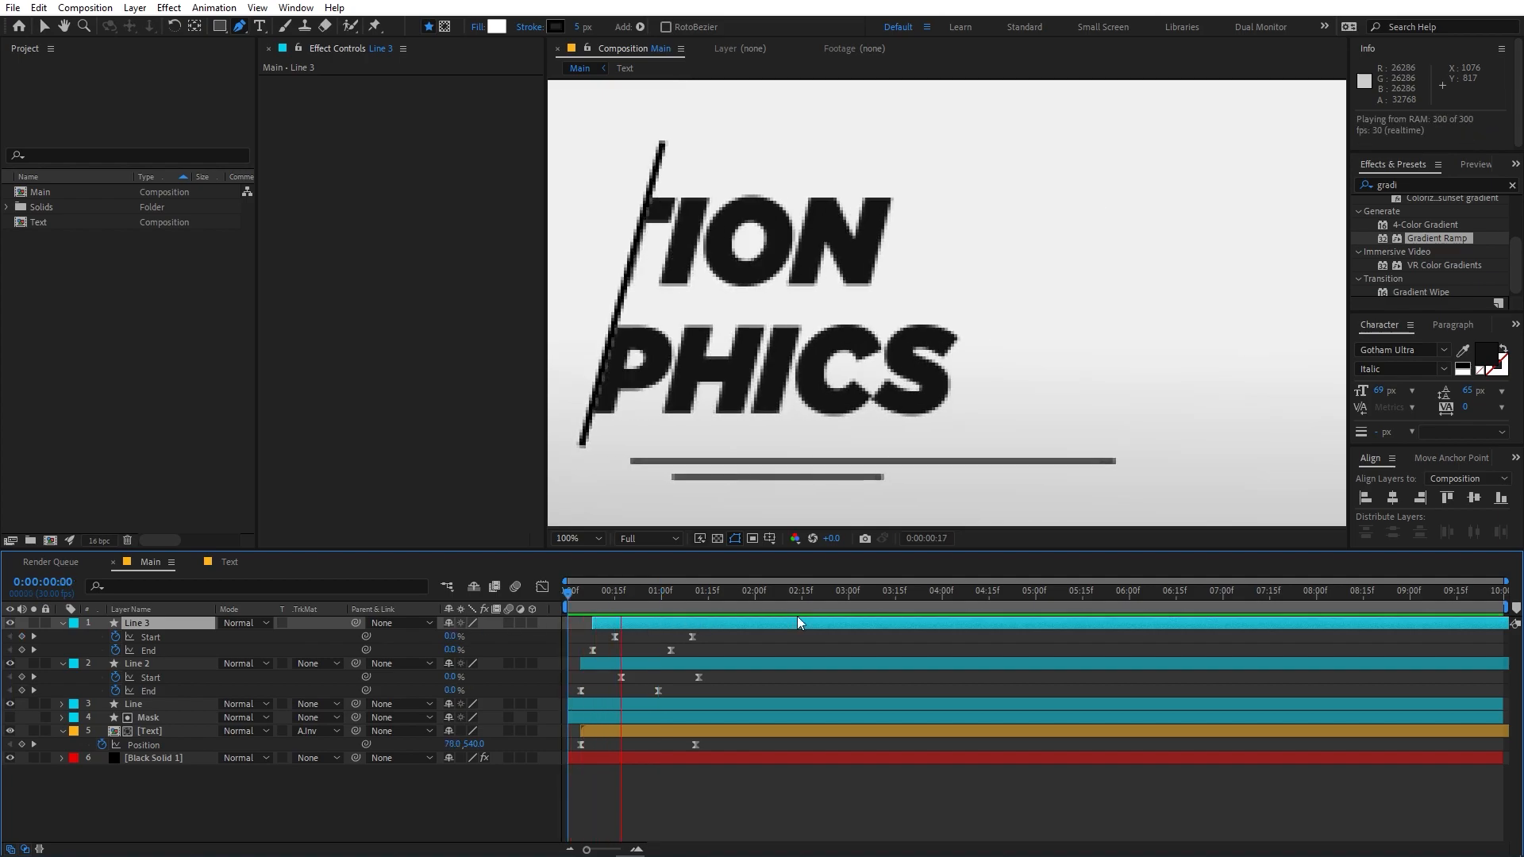
{"action": "scroll", "coordinate": [973, 384], "scroll_direction": "down", "scroll_amount": 1}
{"action": "key", "text": "space"}
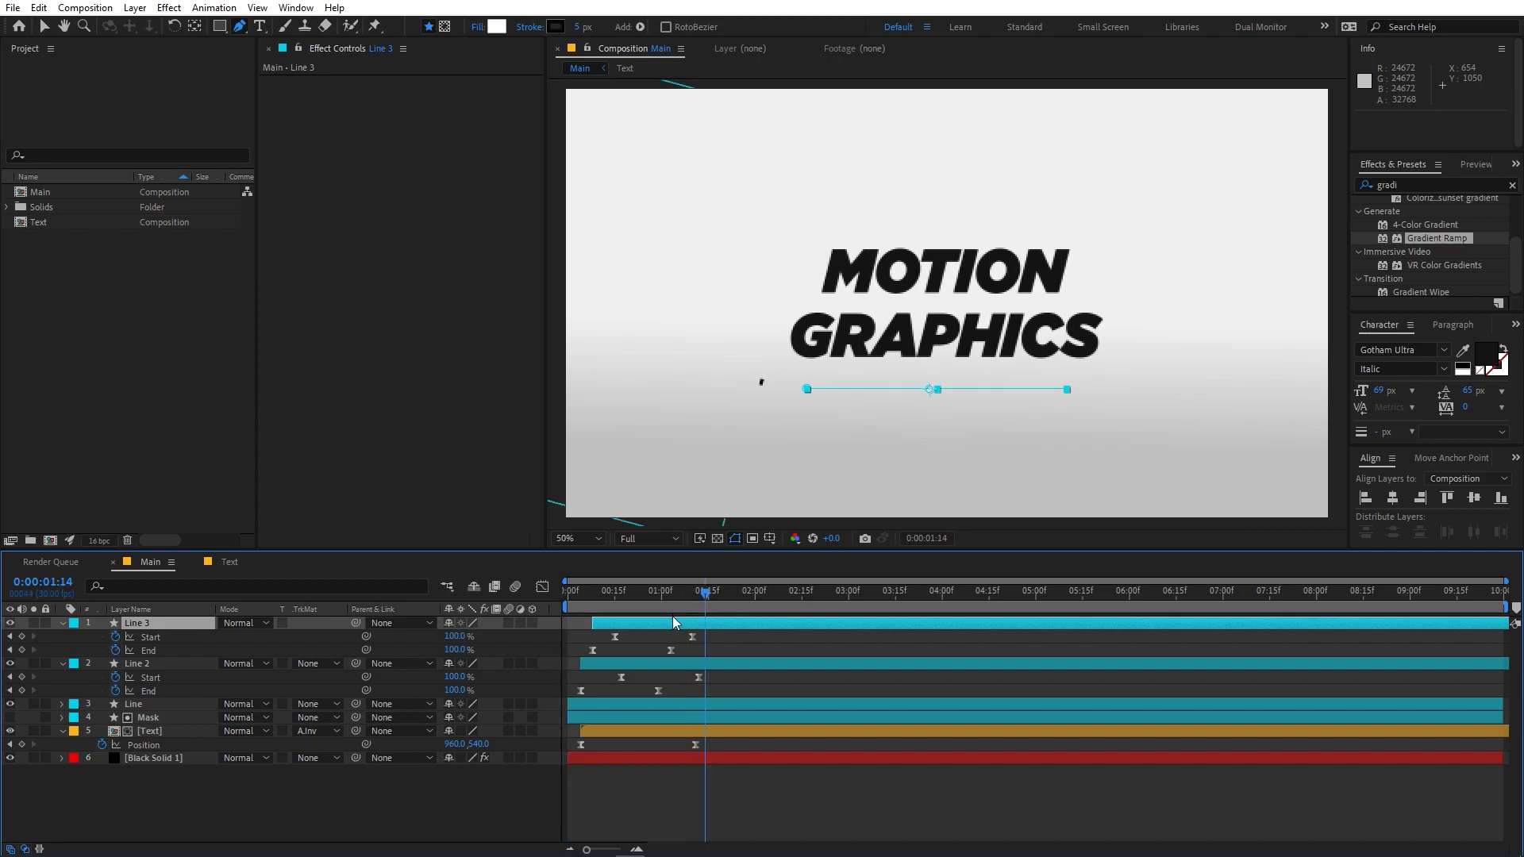
- Duplicate the Line 2 and Line 3 layers together and stack the copy of Line 2 directly beneath the copy of Line 3
{"action": "left_click", "coordinate": [127, 661], "text": "ctrl"}
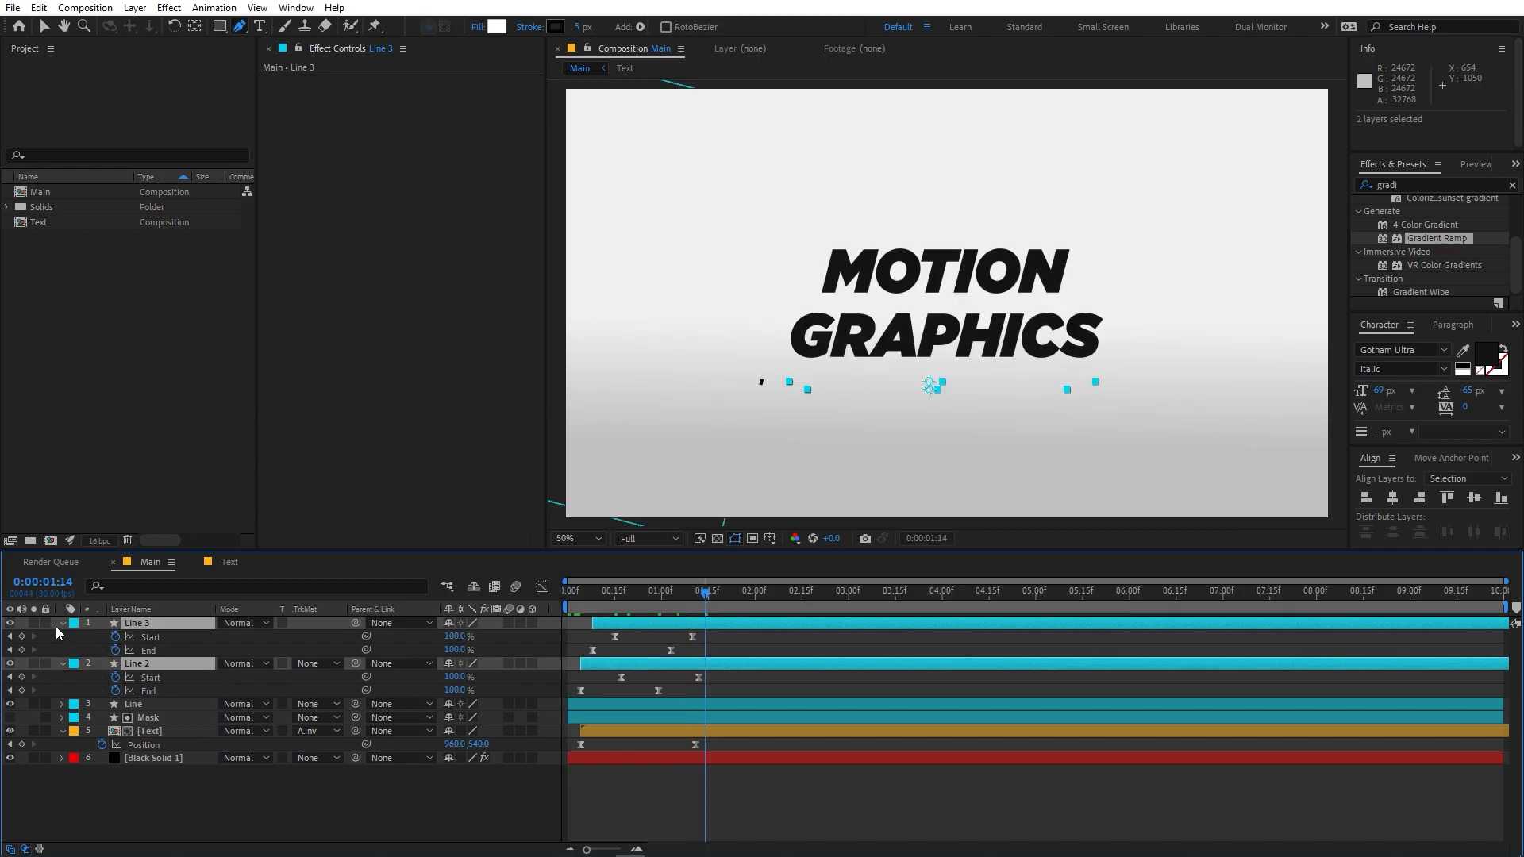
{"action": "left_click", "coordinate": [62, 624]}
{"action": "key", "text": "ctrl+d"}
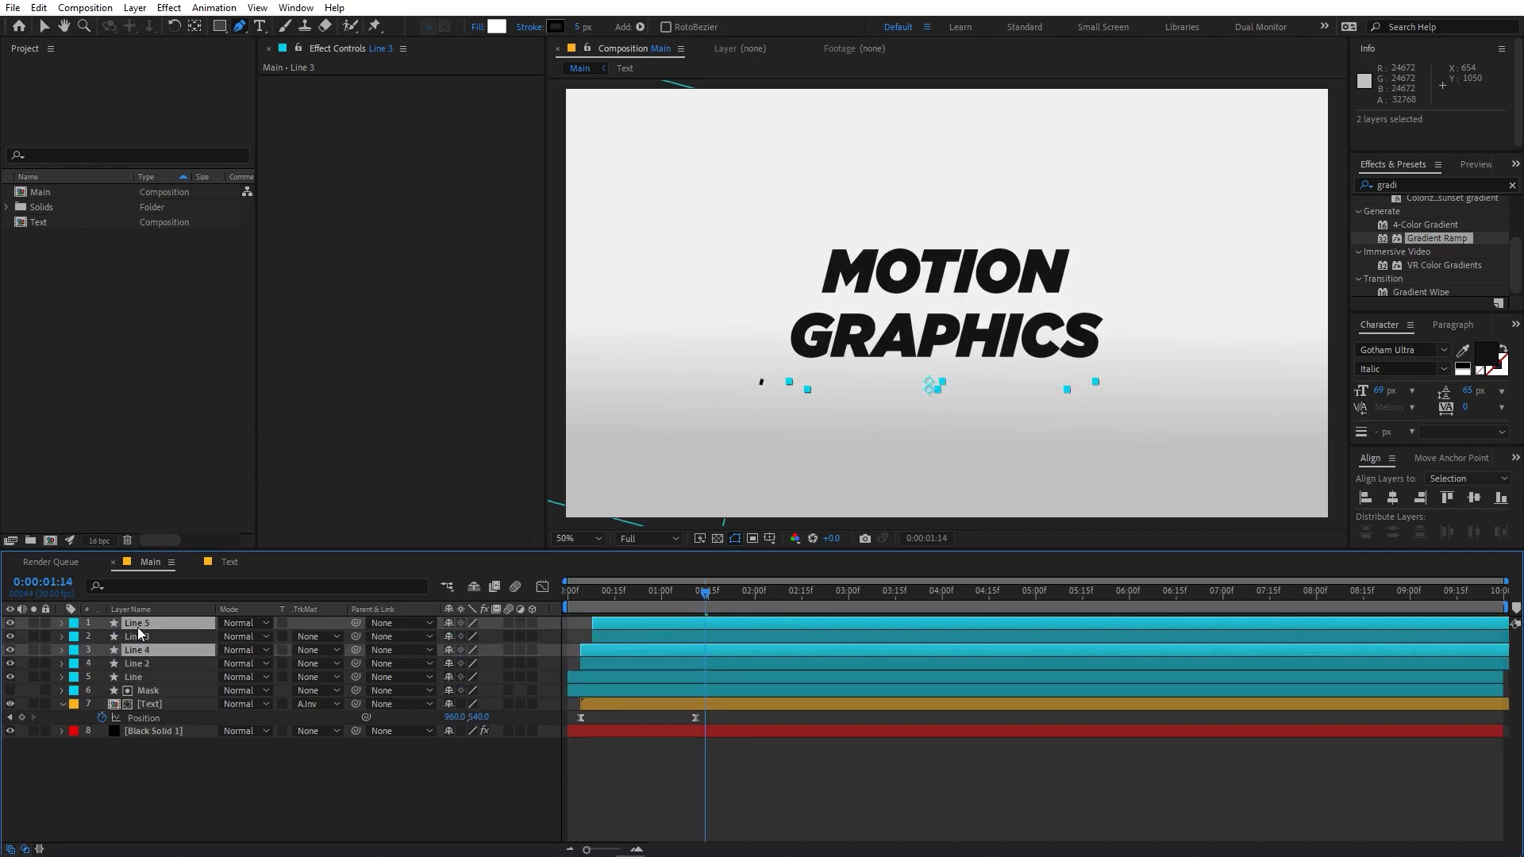
{"action": "left_click_drag", "start_coordinate": [157, 651], "coordinate": [158, 632]}
- Move Line 4 and Line 5 up together until they sit above the word MOTION, checking the placement at 0:00:00:22
{"action": "key", "text": "shift+Up"}
{"action": "key", "text": "shift+Up"}
{"action": "key", "text": "shift+Up"}
{"action": "key", "text": "shift+Up"}
{"action": "key", "text": "shift+Up"}
{"action": "key", "text": "shift+Up"}
{"action": "key", "text": "shift+Up"}
{"action": "key", "text": "shift+Up"}
{"action": "key", "text": "shift+Up"}
{"action": "key", "text": "shift+Up"}
{"action": "key", "text": "shift+Up"}
{"action": "key", "text": "shift+Up"}
{"action": "key", "text": "shift+Up"}
{"action": "key", "text": "shift+Up"}
{"action": "key", "text": "shift+Up"}
{"action": "key", "text": "shift+Up"}
{"action": "key", "text": "shift+Up"}
{"action": "key", "text": "shift+Up"}
{"action": "key", "text": "shift+Up"}
{"action": "key", "text": "shift+Up"}
{"action": "key", "text": "shift+Up"}
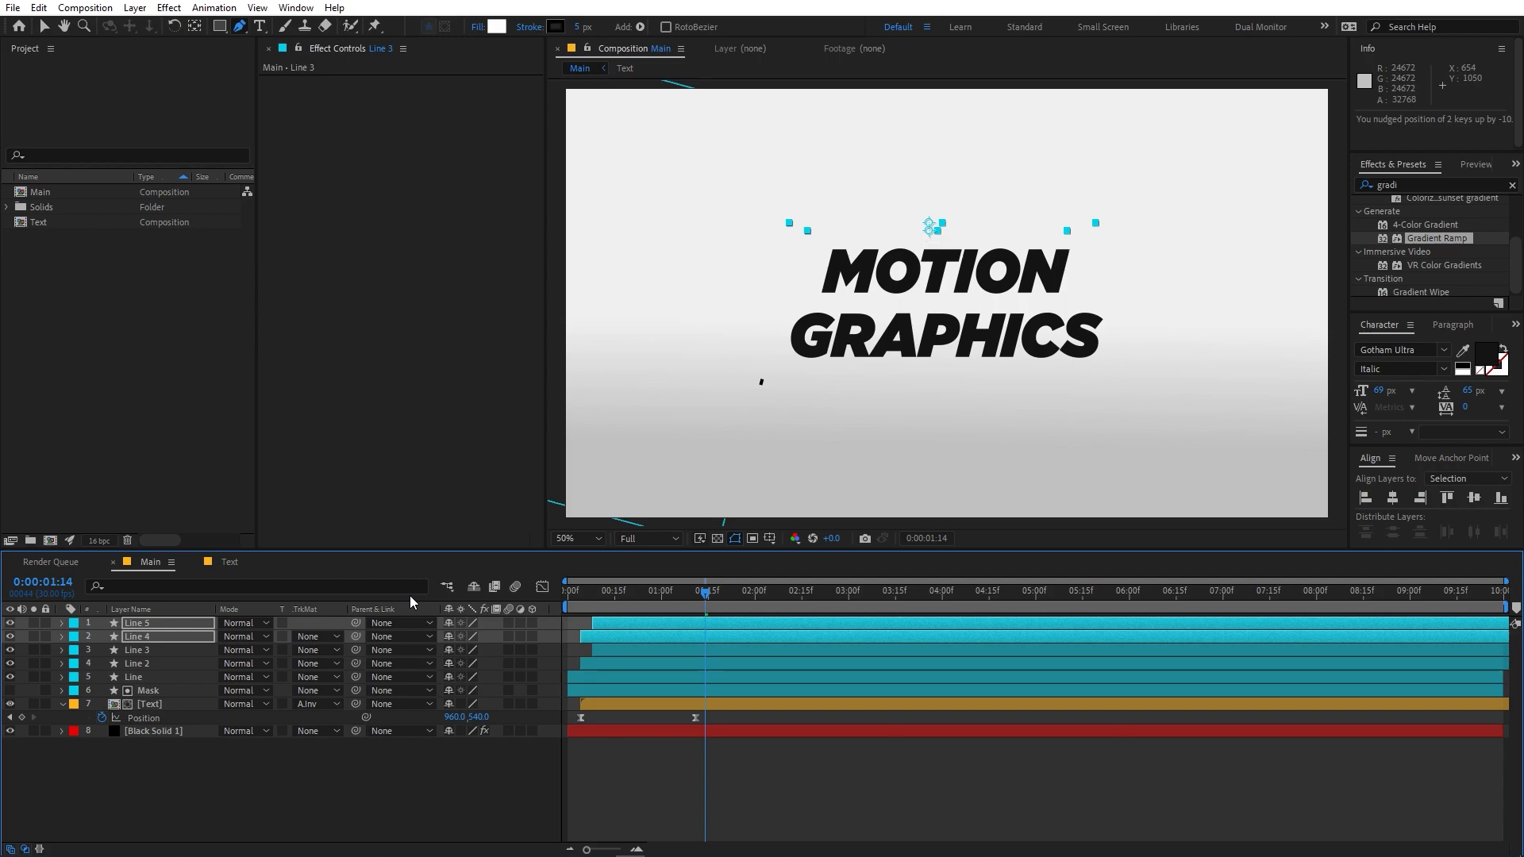
{"action": "left_click_drag", "start_coordinate": [627, 594], "coordinate": [636, 600]}
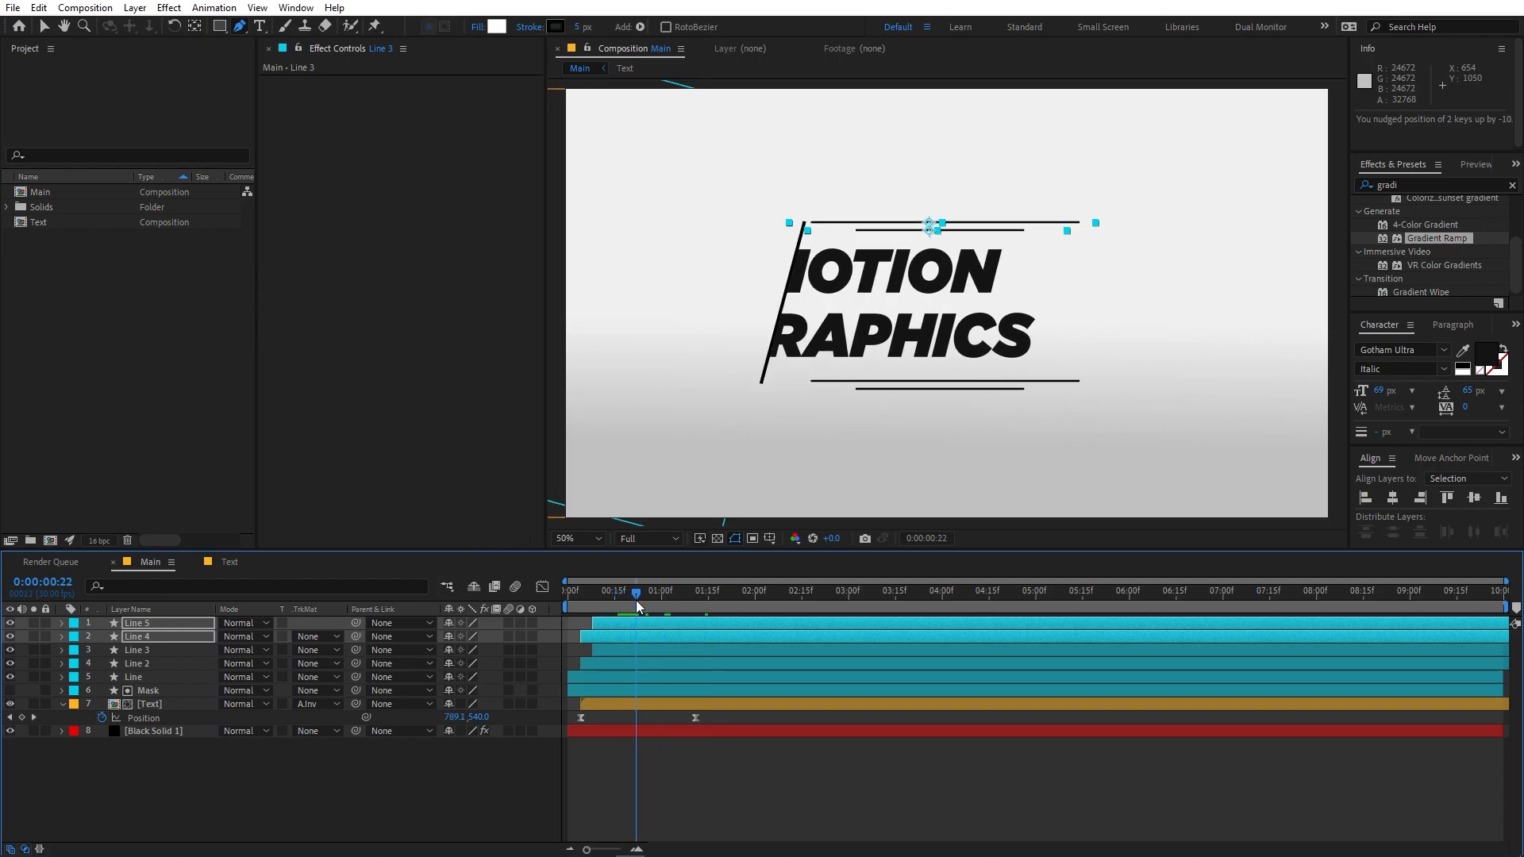
- Nudge Line 4 and Line 5 right by 50 px and start both layers about two frames later
{"action": "key", "text": "period"}
{"action": "key", "text": "shift+Right"}
{"action": "key", "text": "shift+Right"}
{"action": "key", "text": "shift+Right"}
{"action": "key", "text": "shift+Right"}
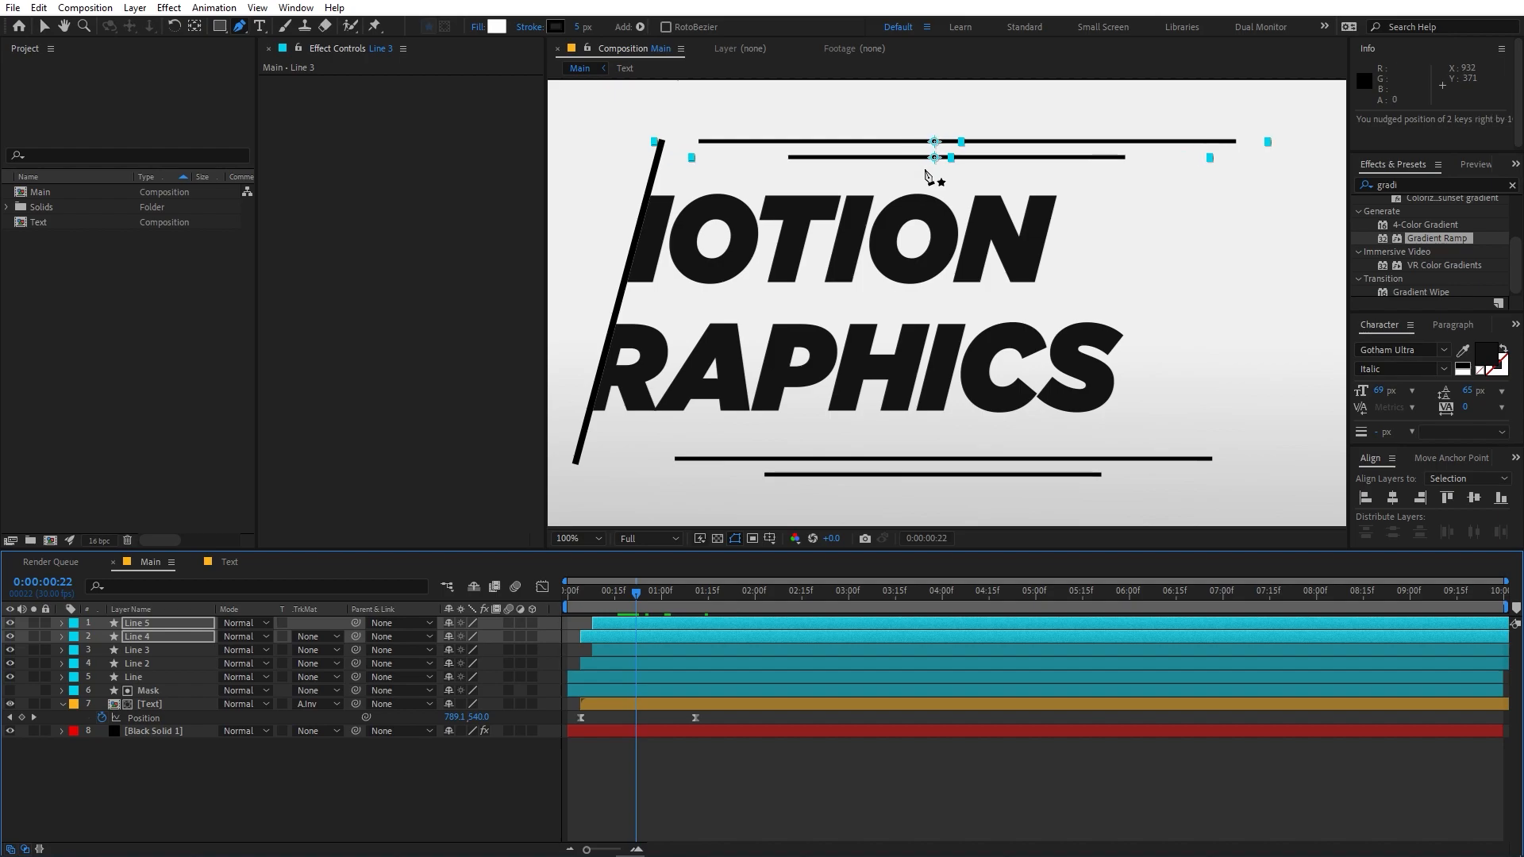
{"action": "key", "text": "shift+Right"}
{"action": "left_click_drag", "start_coordinate": [636, 599], "coordinate": [630, 604]}
{"action": "key", "text": "comma"}
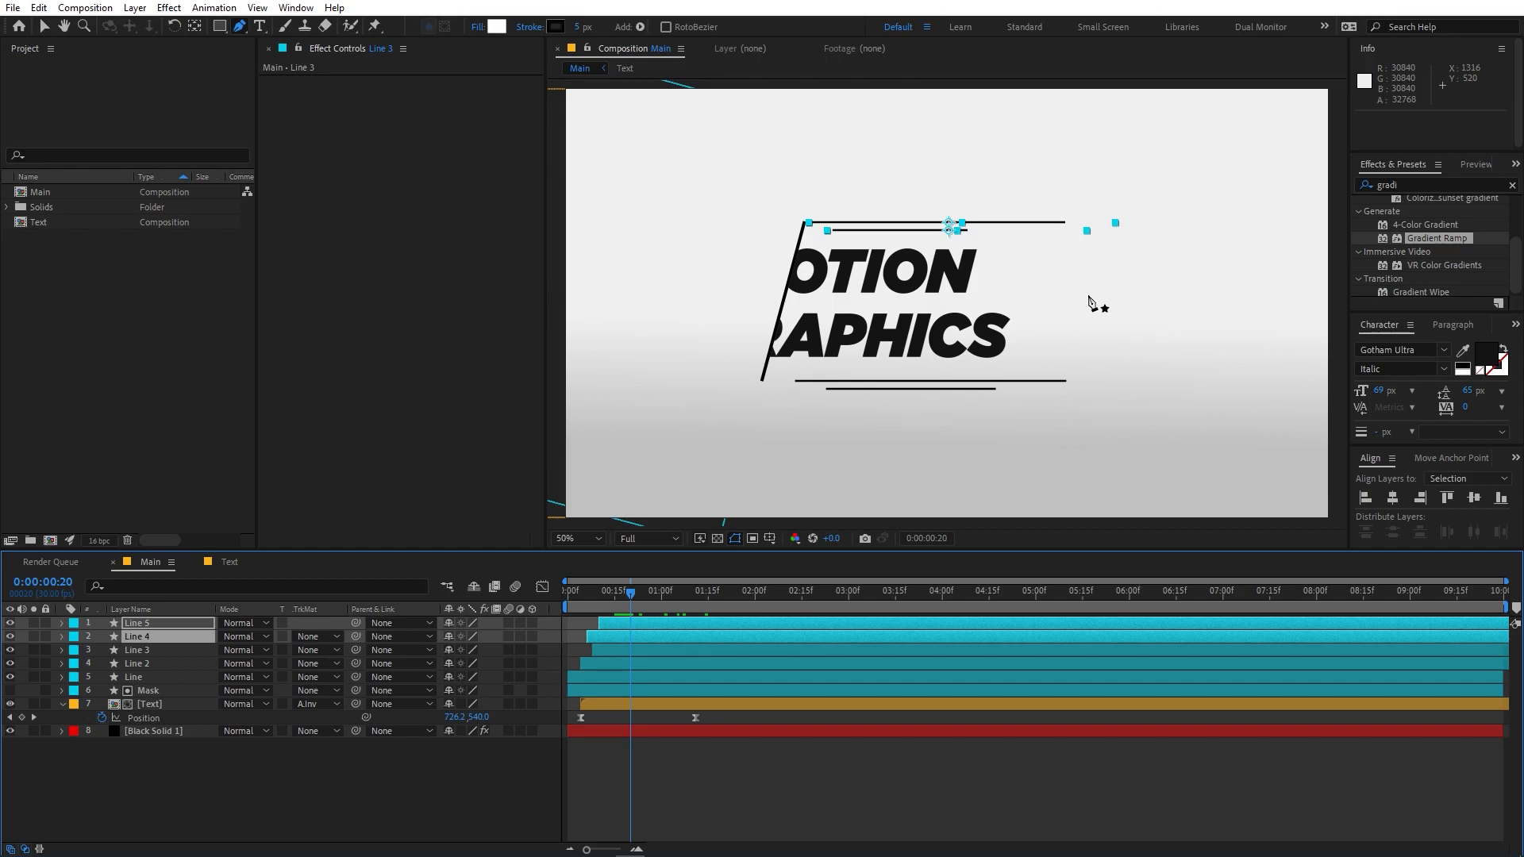
- Duplicate the slanted Line layer and set the copy's rotation to -255°
{"action": "left_click", "coordinate": [146, 678]}
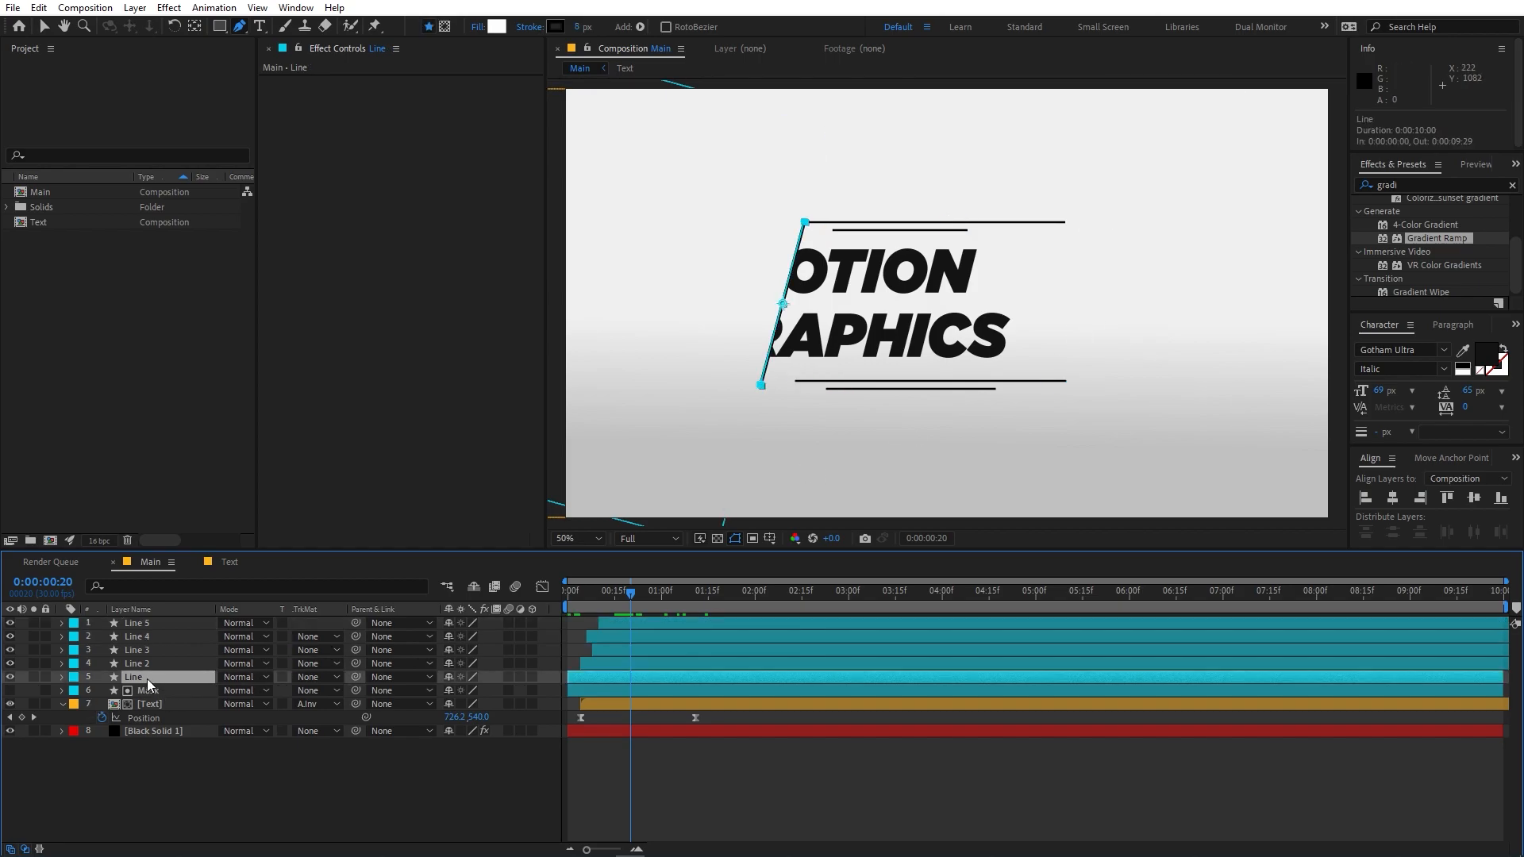
{"action": "key", "text": "ctrl+d"}
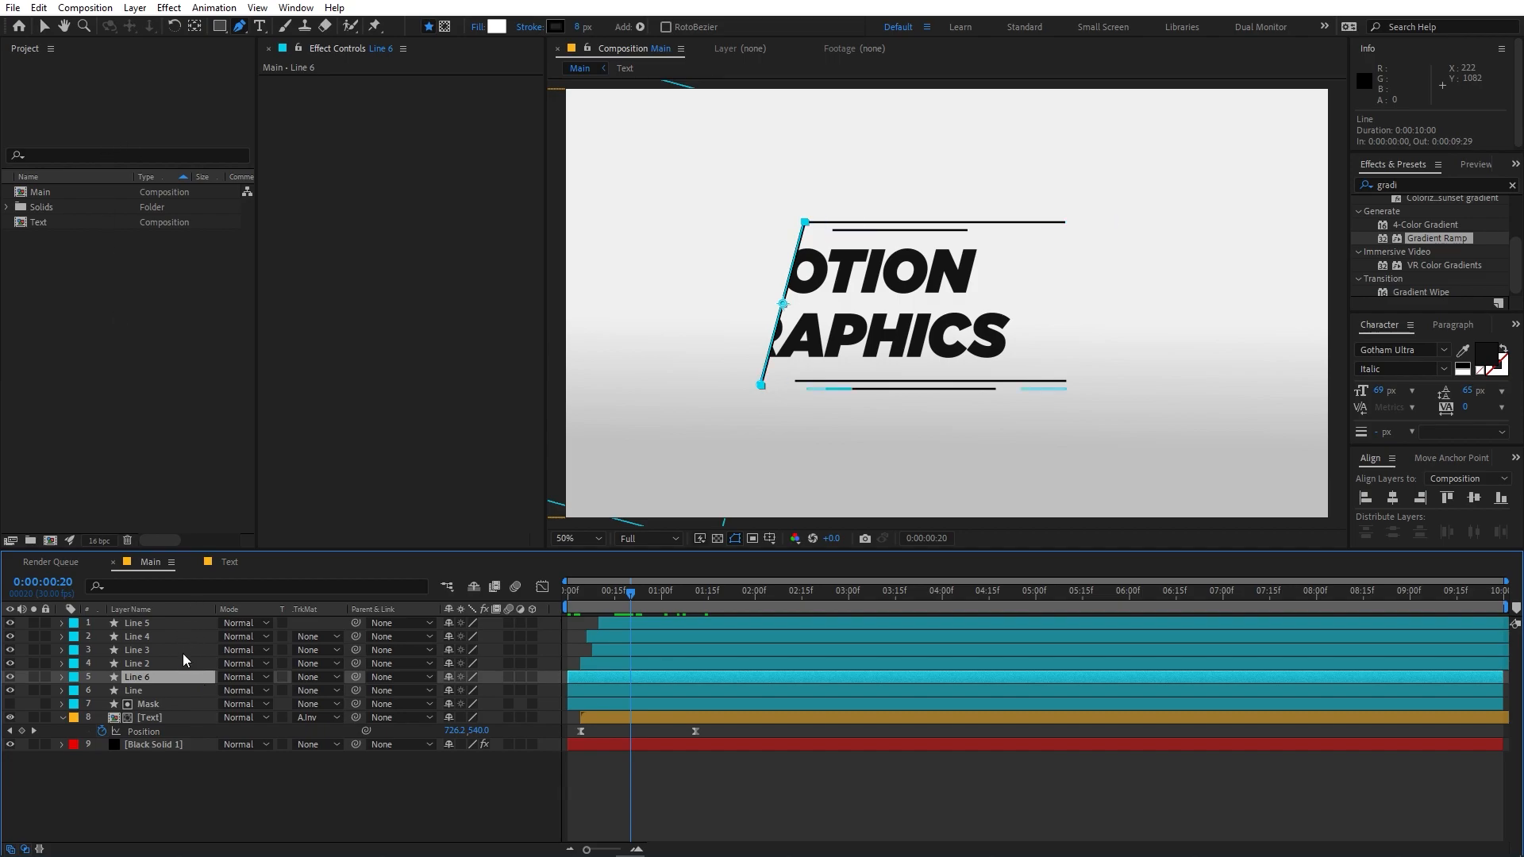
{"action": "key", "text": "r"}
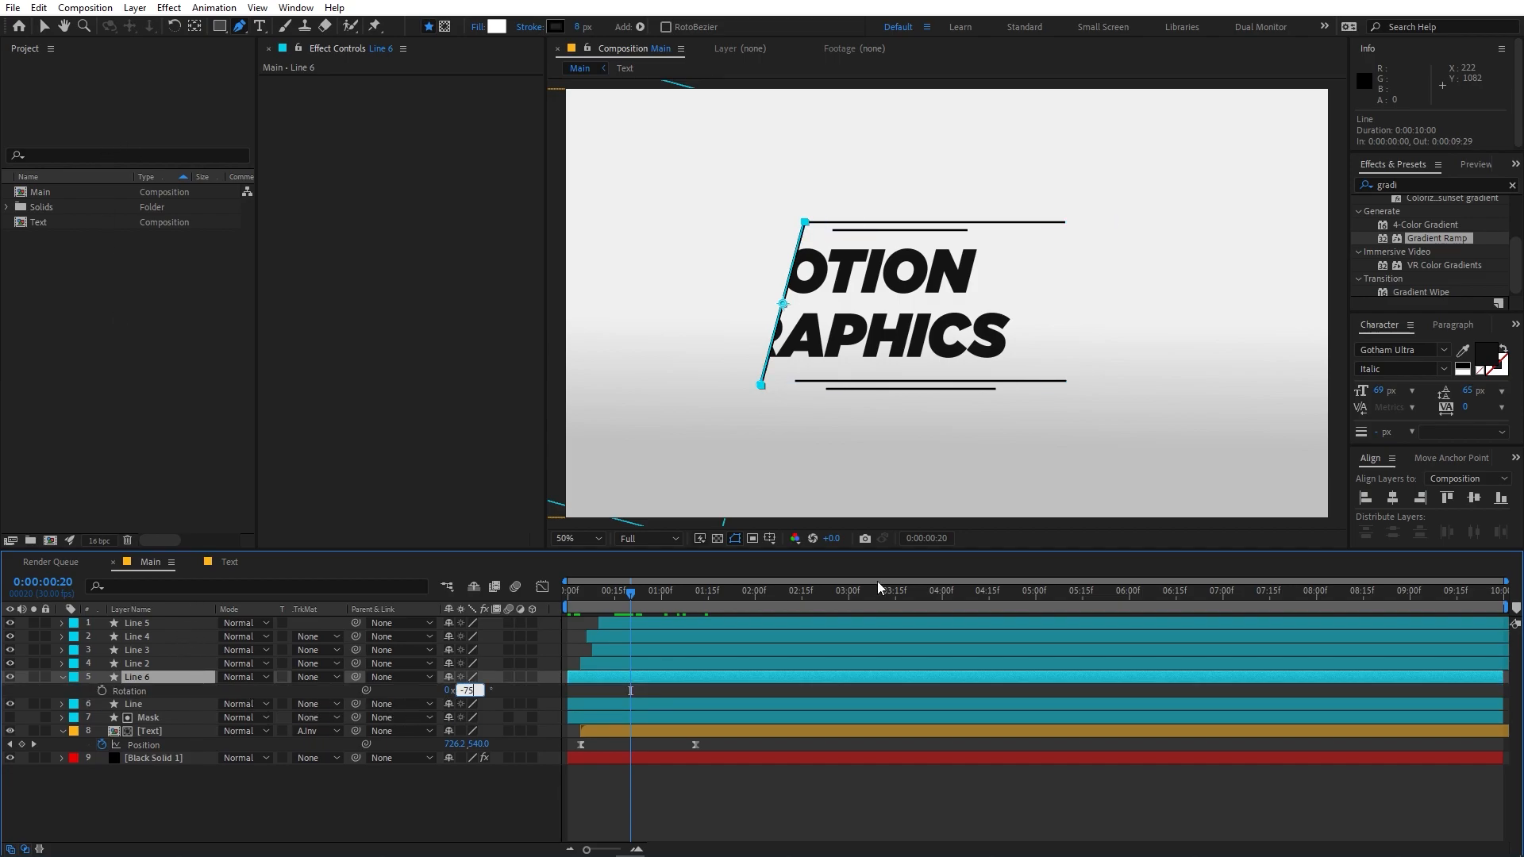
{"action": "key", "text": "Return"}
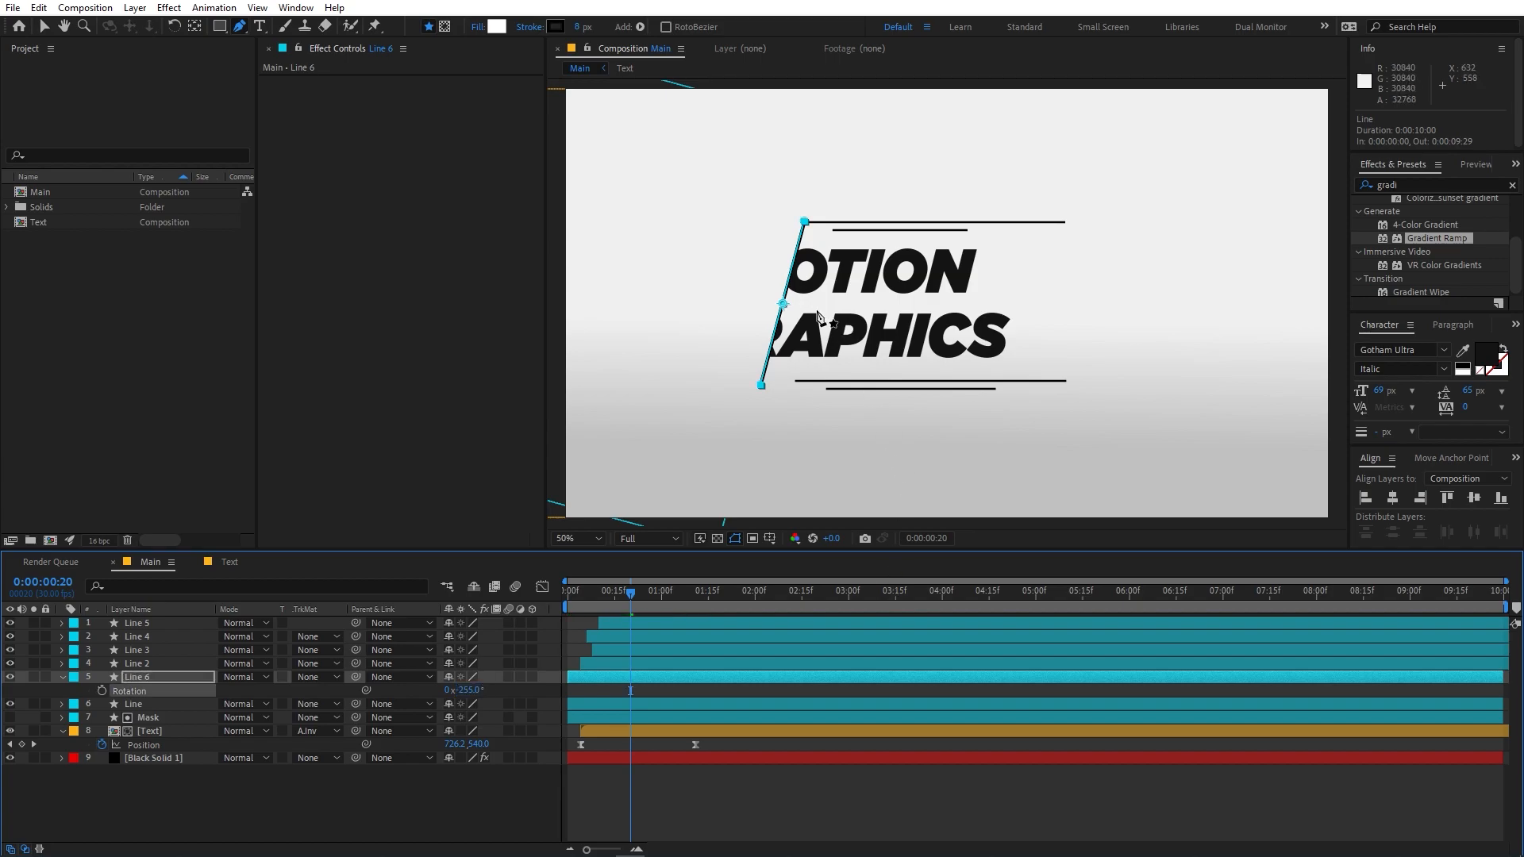
- Move the rotated Line 6 to the right of the title at Position 1402, 540 and preview the animation from the start
{"action": "key", "text": "v"}
{"action": "left_click_drag", "start_coordinate": [785, 298], "coordinate": [1102, 324]}
{"action": "left_click_drag", "start_coordinate": [654, 596], "coordinate": [727, 593]}
{"action": "left_click_drag", "start_coordinate": [1109, 299], "coordinate": [1127, 308]}
{"action": "left_click_drag", "start_coordinate": [727, 594], "coordinate": [533, 641]}
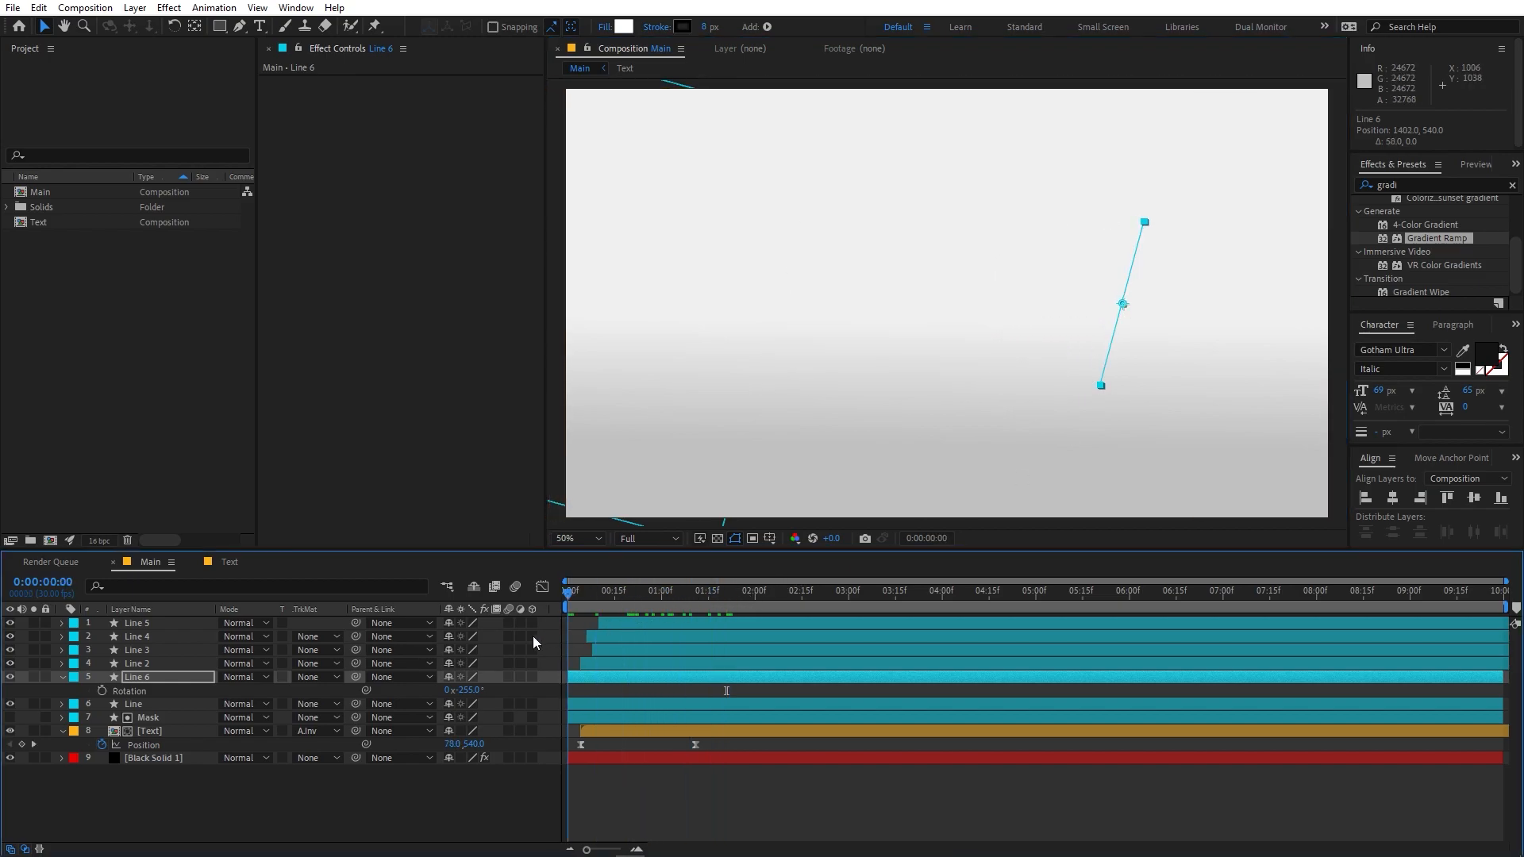
{"action": "left_click", "coordinate": [724, 809]}
{"action": "key", "text": "space"}
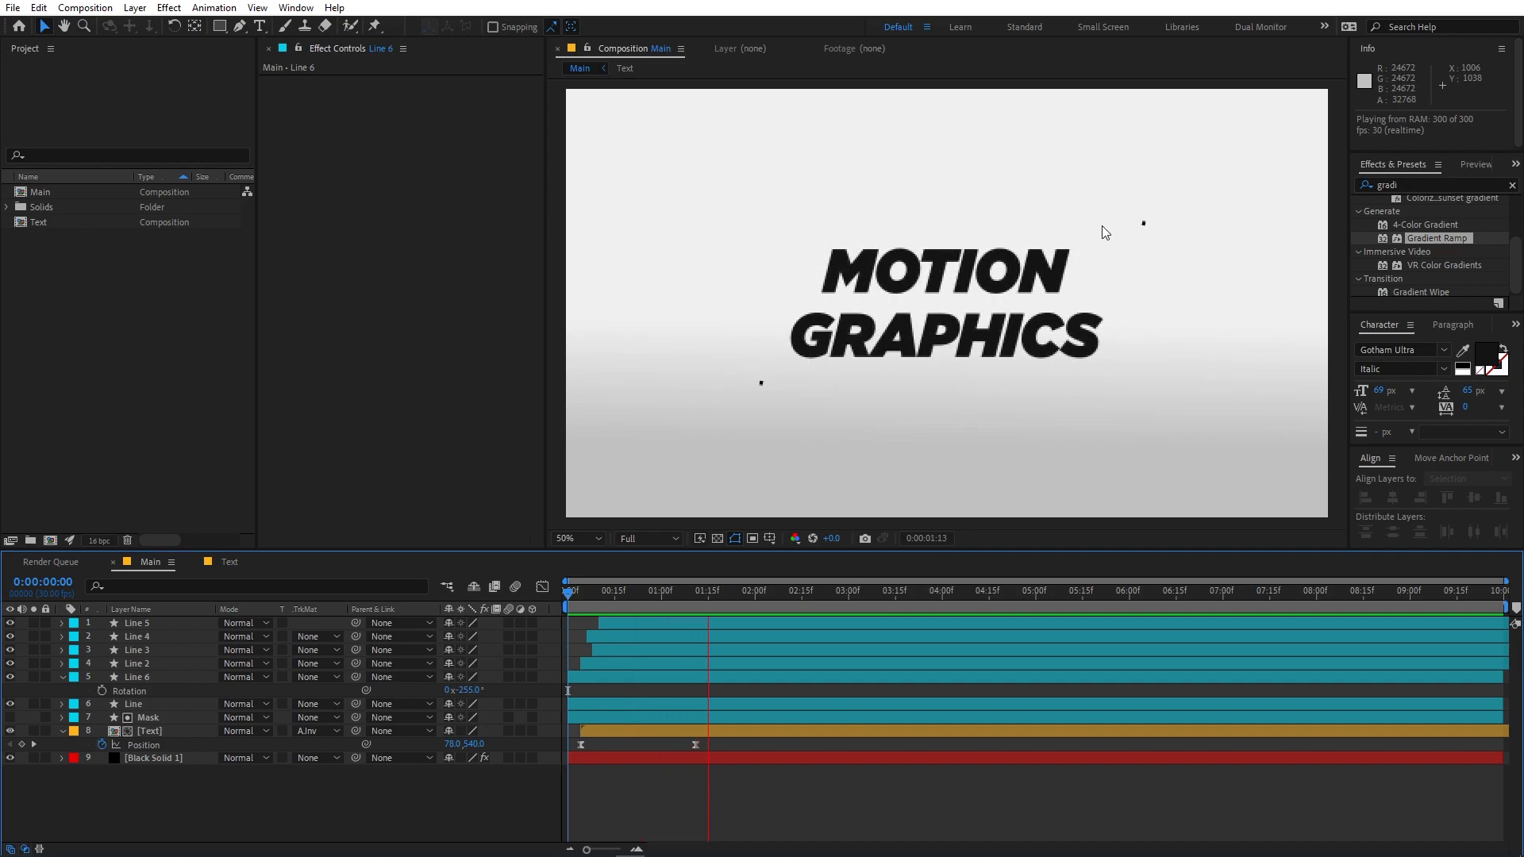
- Duplicate the slanted Line layer at 0:00:01:00 and offset the copy 33 px to the left, to Position 513, 540
{"action": "left_click", "coordinate": [660, 608]}
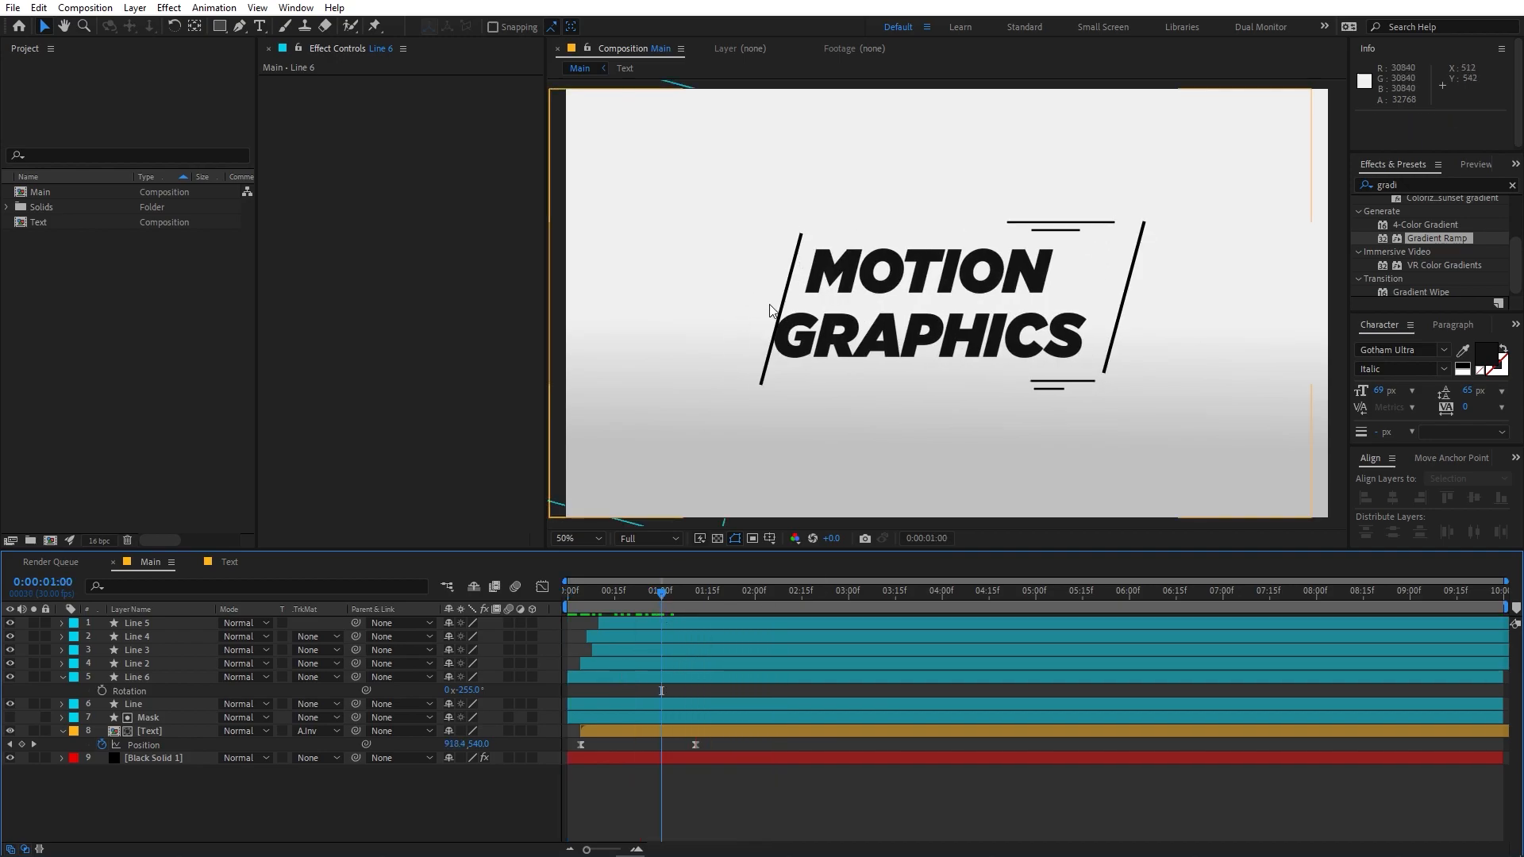
{"action": "left_click", "coordinate": [148, 706]}
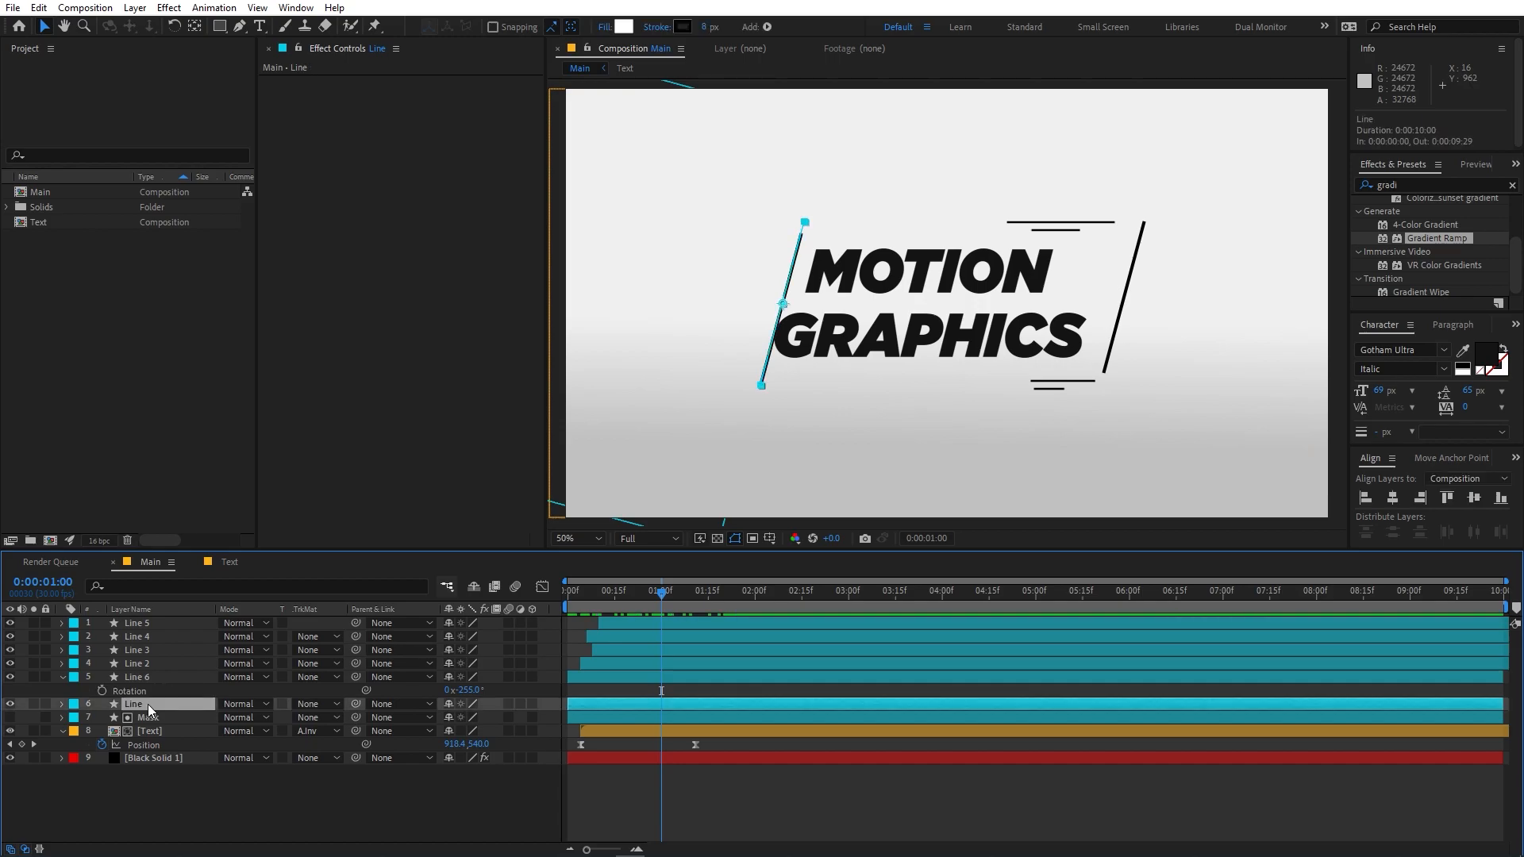
{"action": "key", "text": "ctrl+d"}
{"action": "scroll", "coordinate": [810, 330], "scroll_direction": "up", "scroll_amount": 4}
{"action": "scroll", "coordinate": [843, 298], "scroll_direction": "down", "scroll_amount": 2}
{"action": "left_click_drag", "start_coordinate": [843, 297], "coordinate": [817, 298]}
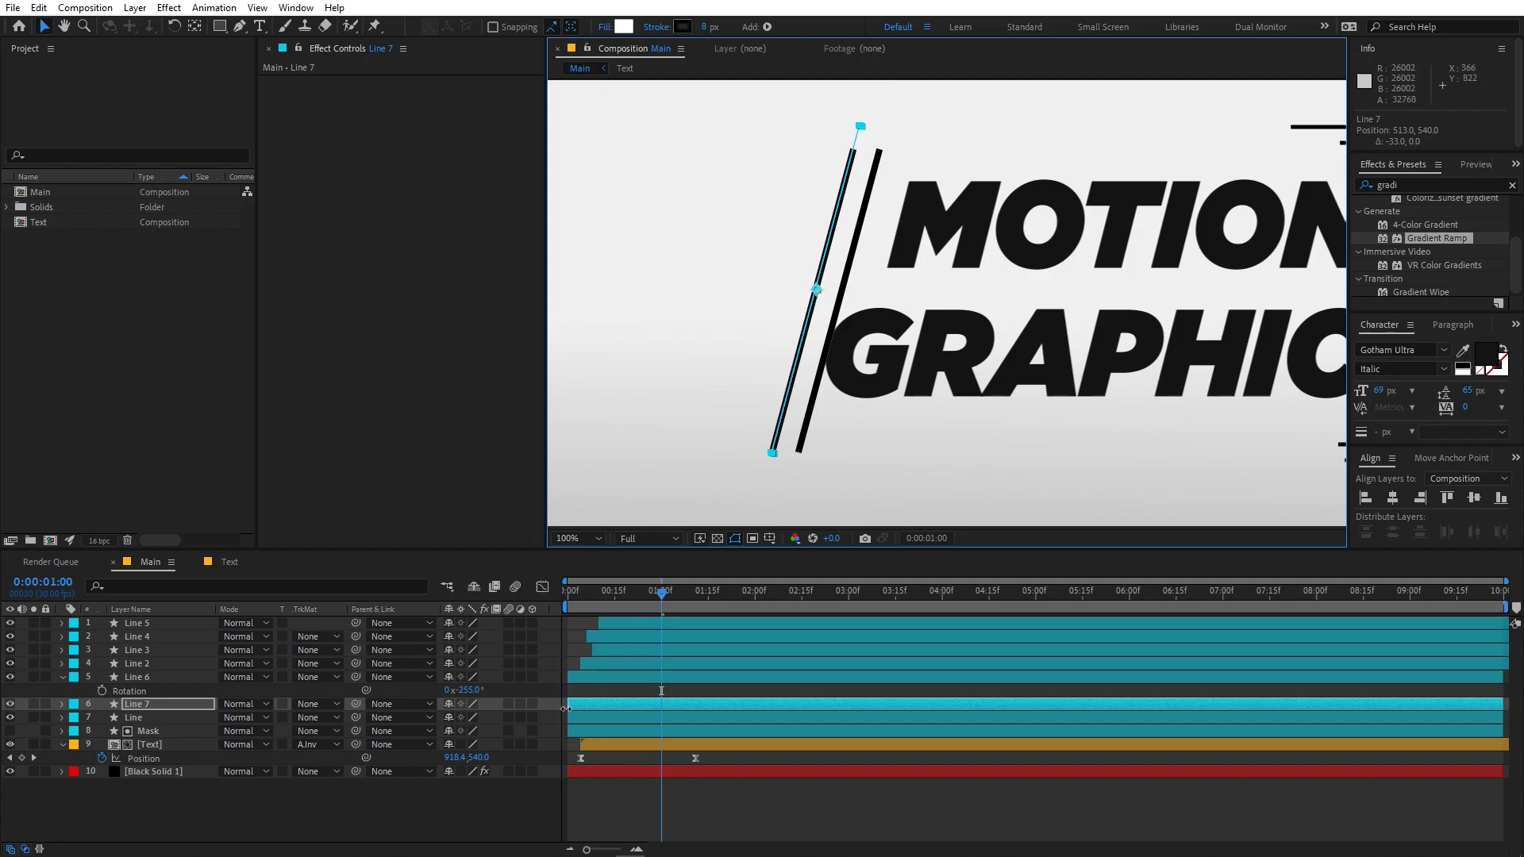
- Move Line 7's Start keyframes earlier, start the layer at 0:00:00:03, and preview up to 0:00:00:21
{"action": "key", "text": "u"}
{"action": "left_click_drag", "start_coordinate": [737, 721], "coordinate": [604, 703]}
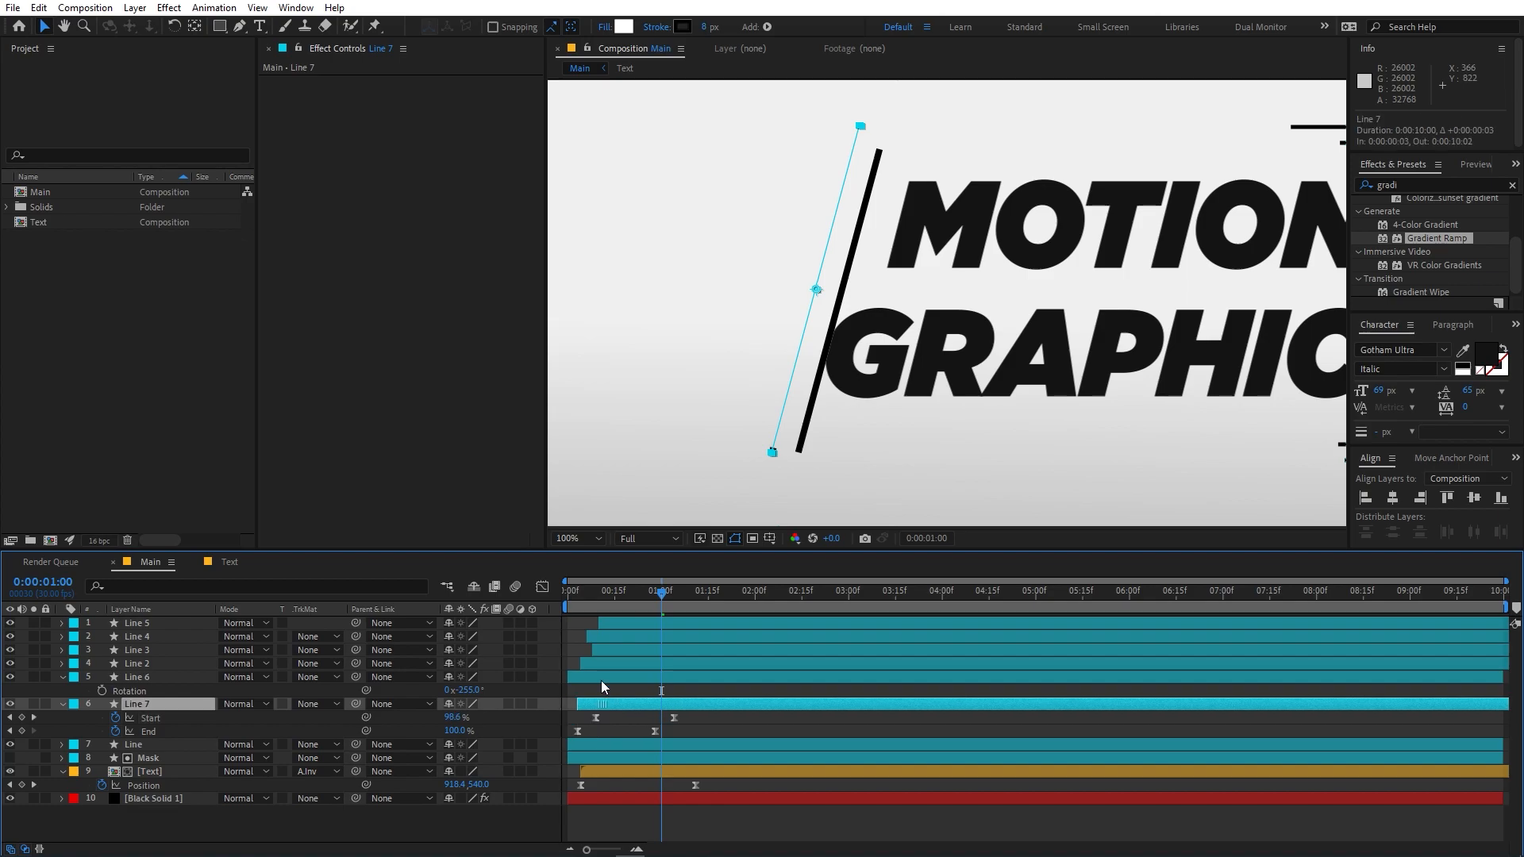
{"action": "key", "text": "Home"}
{"action": "key", "text": "space"}
{"action": "key", "text": "space"}
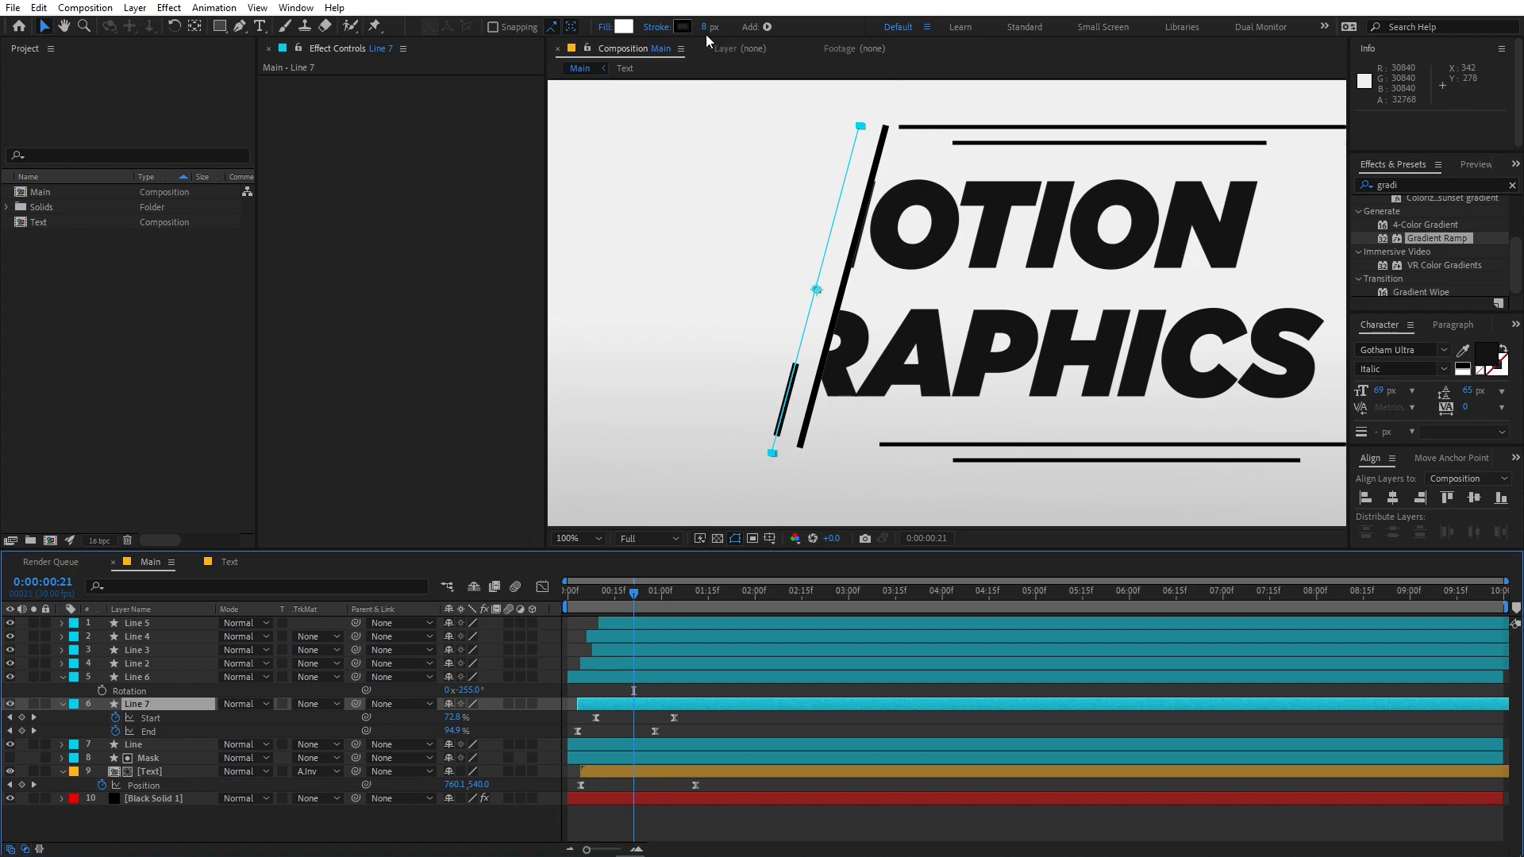
- Reduce Line 7's stroke width to 3.4 px and nudge its shape closer to the main slanted line, to about 17, 14
{"action": "left_click_drag", "start_coordinate": [702, 27], "coordinate": [740, 569]}
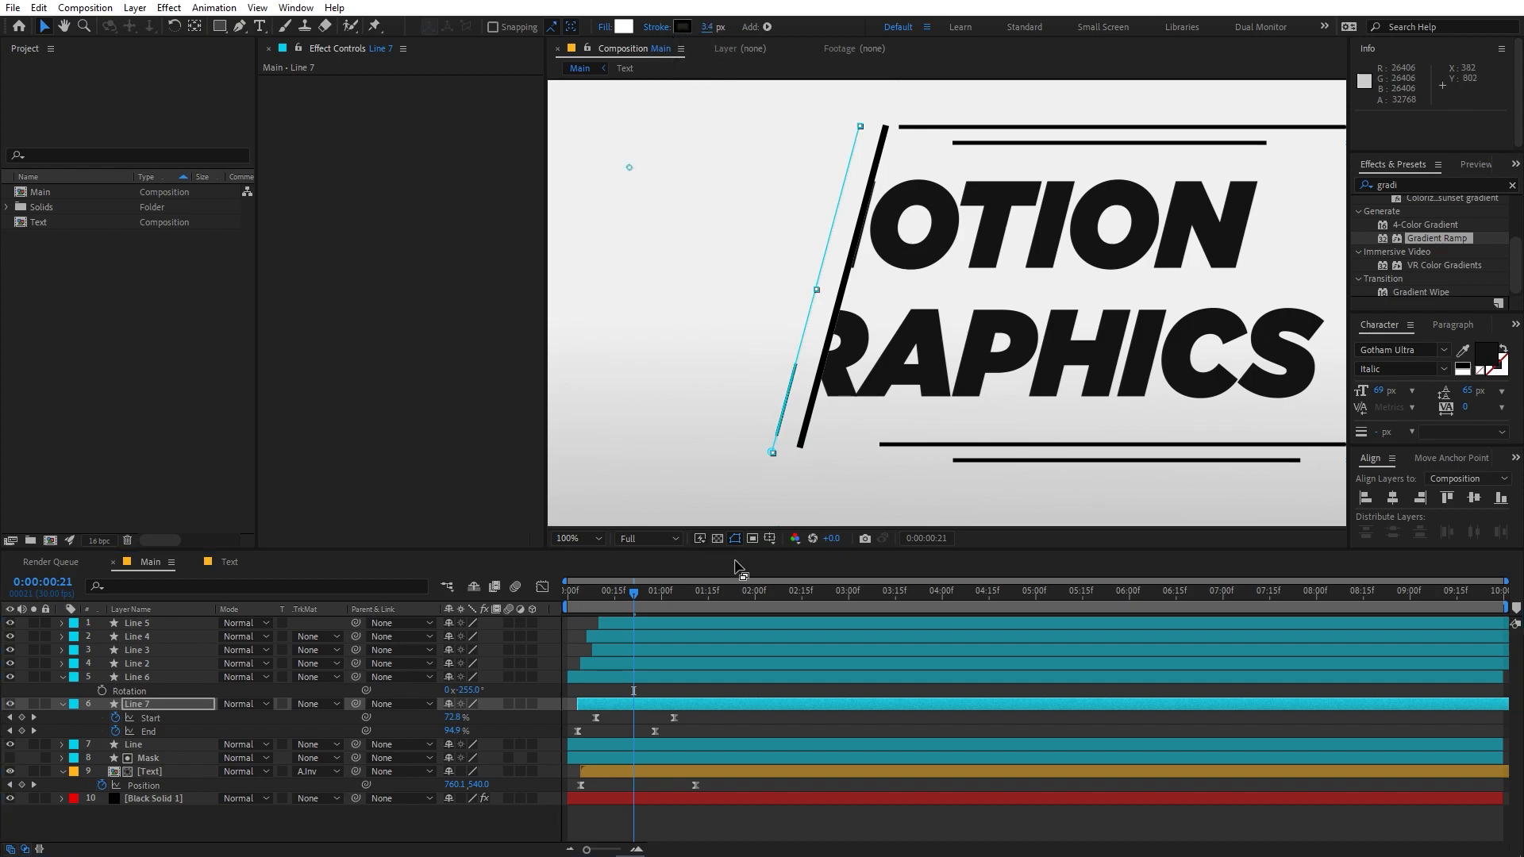
{"action": "key", "text": "shift+Right"}
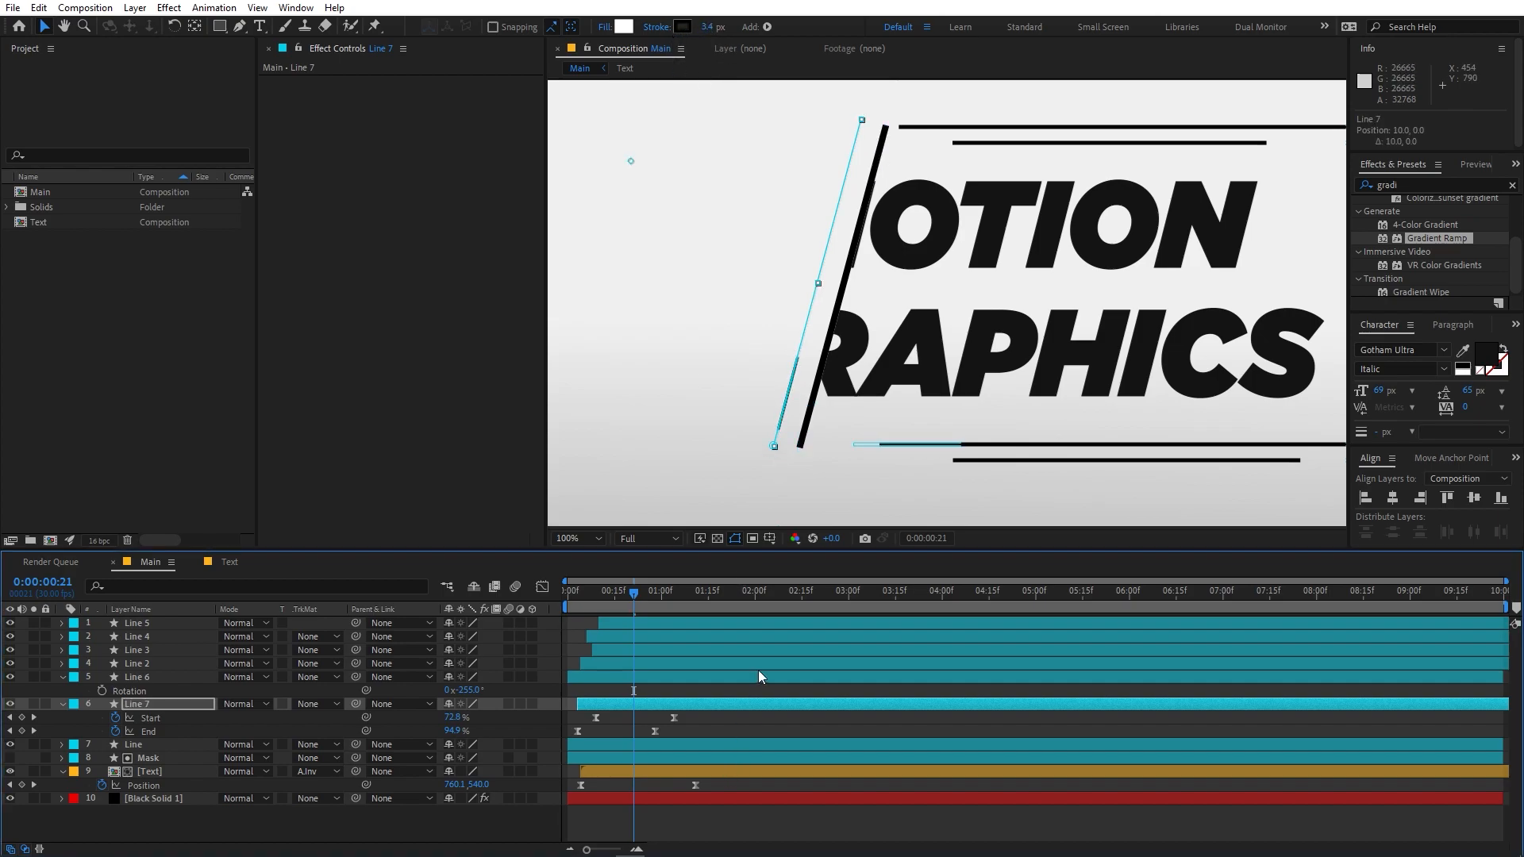
{"action": "key", "text": "shift+Down"}
{"action": "key", "text": "Down"}
{"action": "key", "text": "Down"}
{"action": "key", "text": "Down"}
{"action": "key", "text": "shift+Right"}
{"action": "key", "text": "Down"}
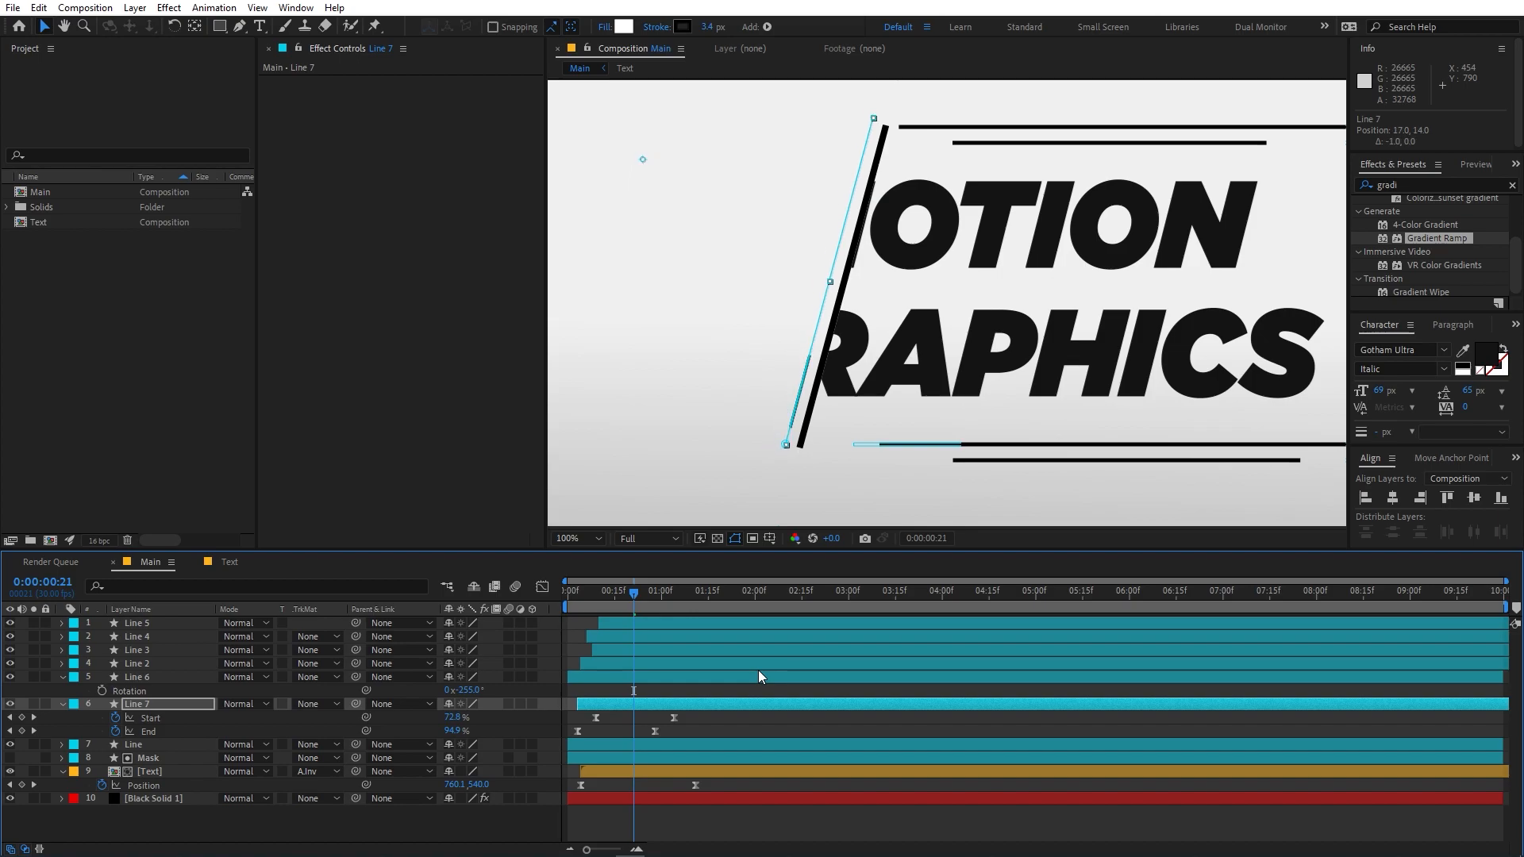
- Duplicate the thin Line 7 layer at 0:00:00:19 and shift the copy three frames later to start at 0:00:00:06
{"action": "left_click", "coordinate": [627, 604]}
{"action": "left_click", "coordinate": [873, 353]}
{"action": "key", "text": "comma"}
{"action": "key", "text": "comma"}
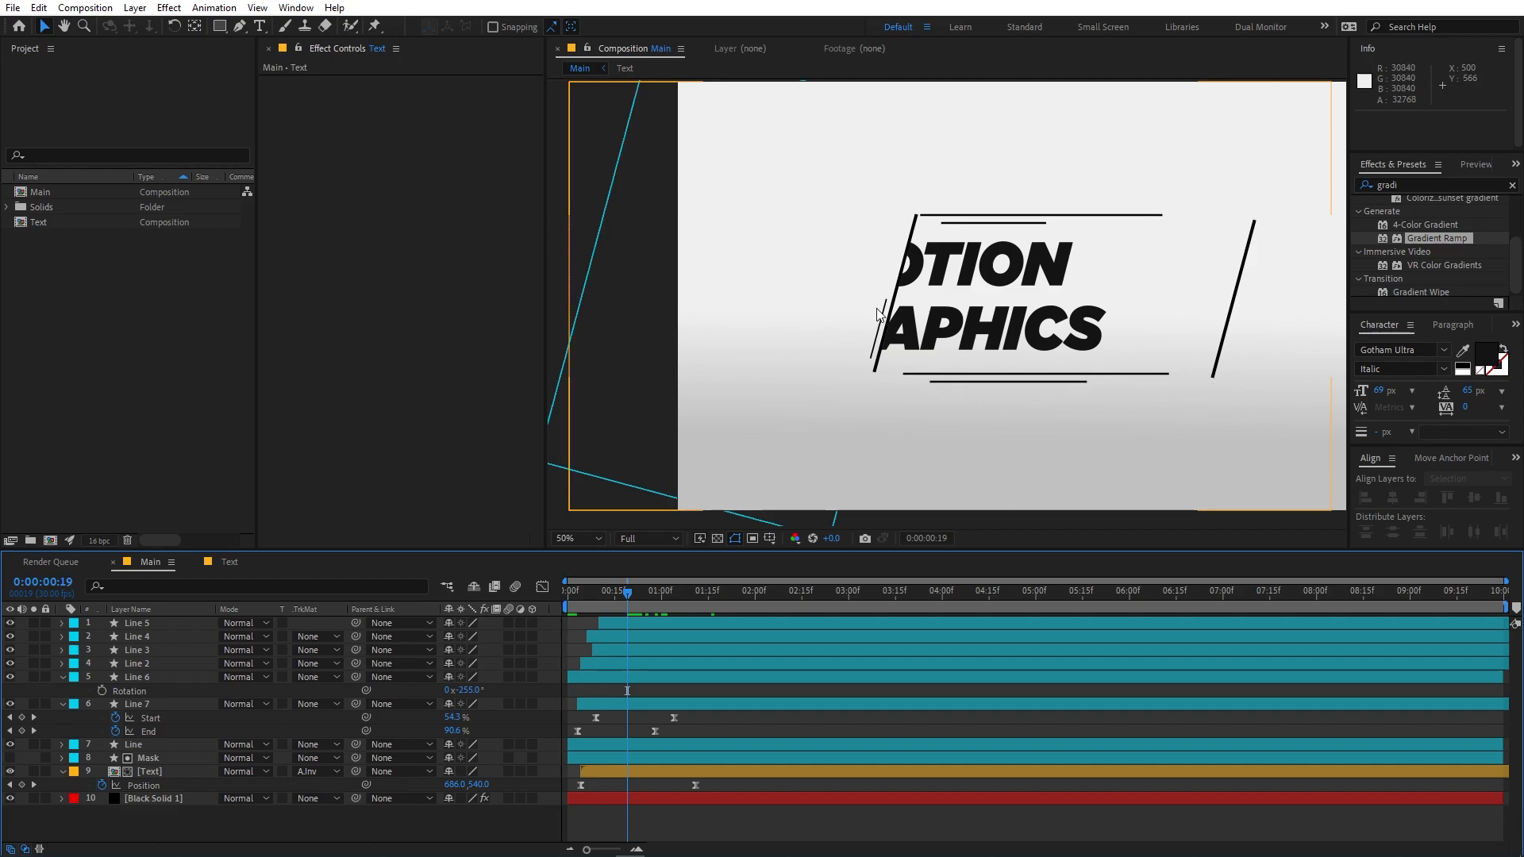
{"action": "left_click", "coordinate": [1236, 287]}
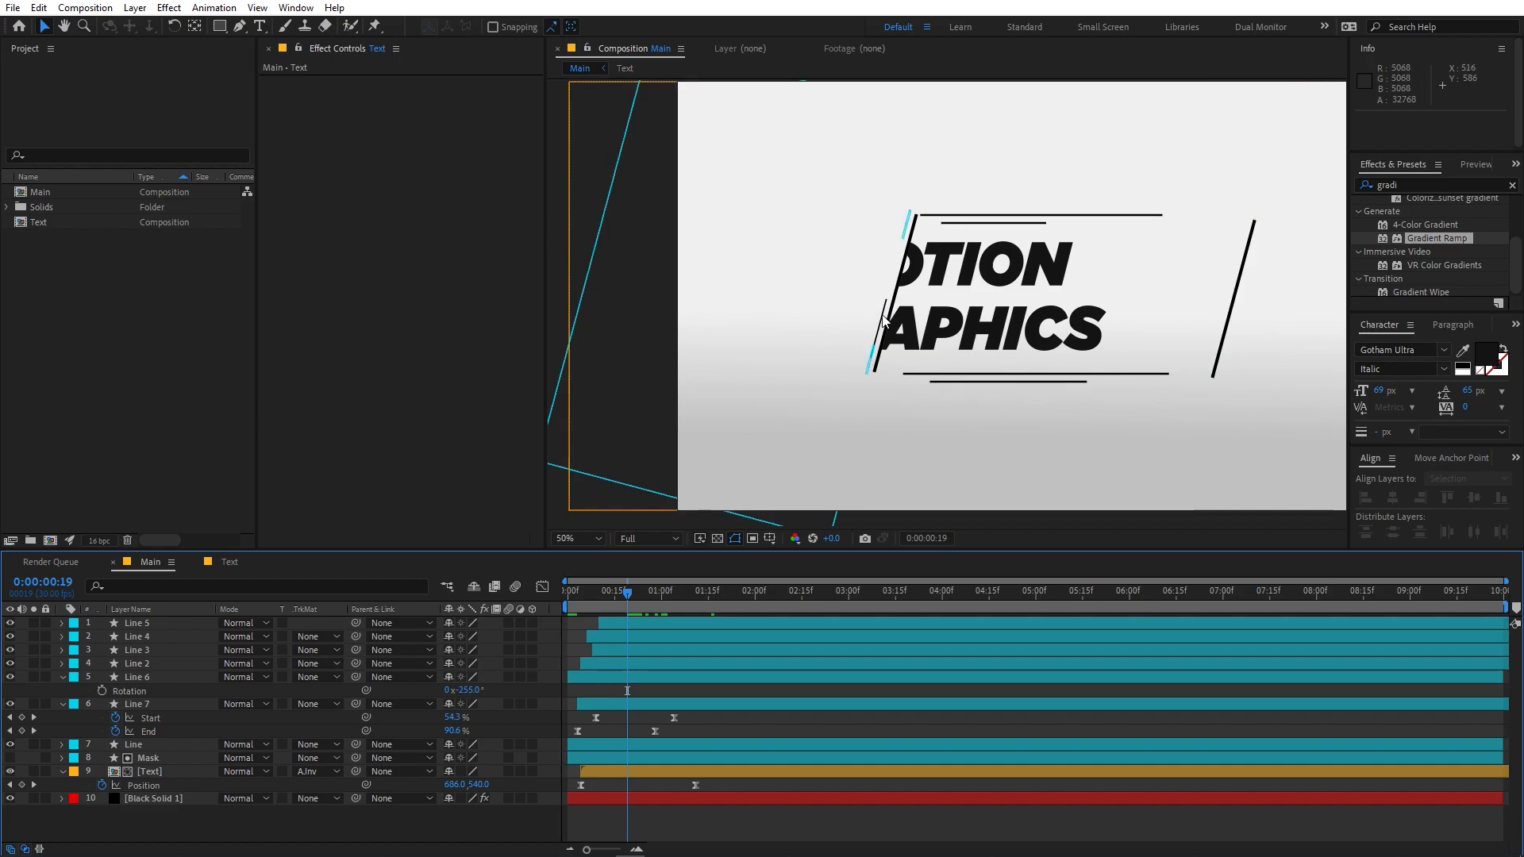
{"action": "left_click", "coordinate": [130, 707]}
{"action": "key", "text": "ctrl+d"}
{"action": "left_click_drag", "start_coordinate": [614, 703], "coordinate": [621, 704]}
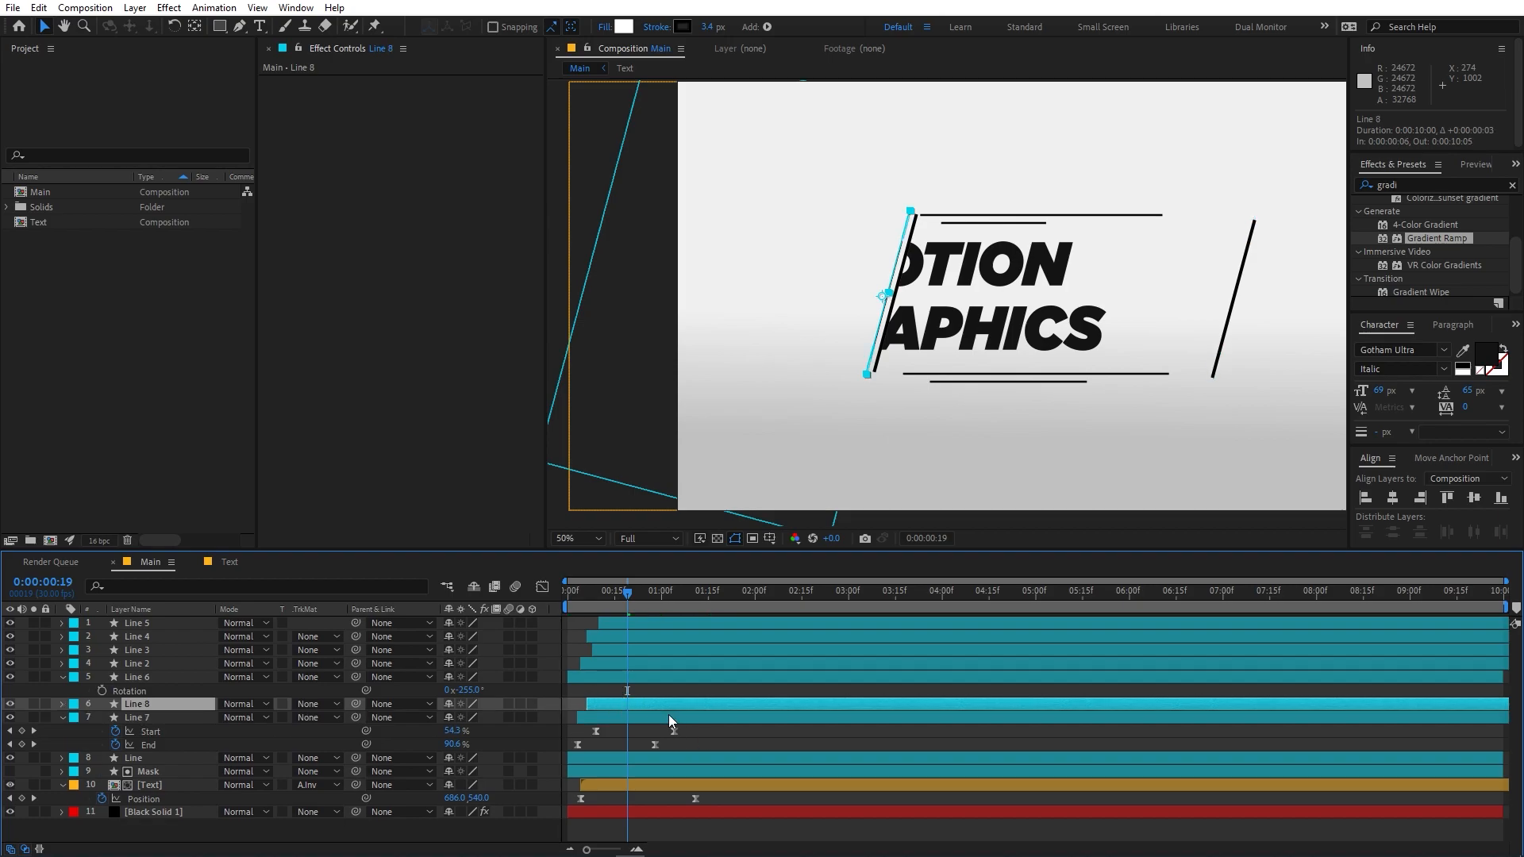
- Reveal Line 8's keyframes, shift the layer later in time, and preview the staggered slanted lines
{"action": "key", "text": "u"}
{"action": "key", "text": "space"}
{"action": "key", "text": "period"}
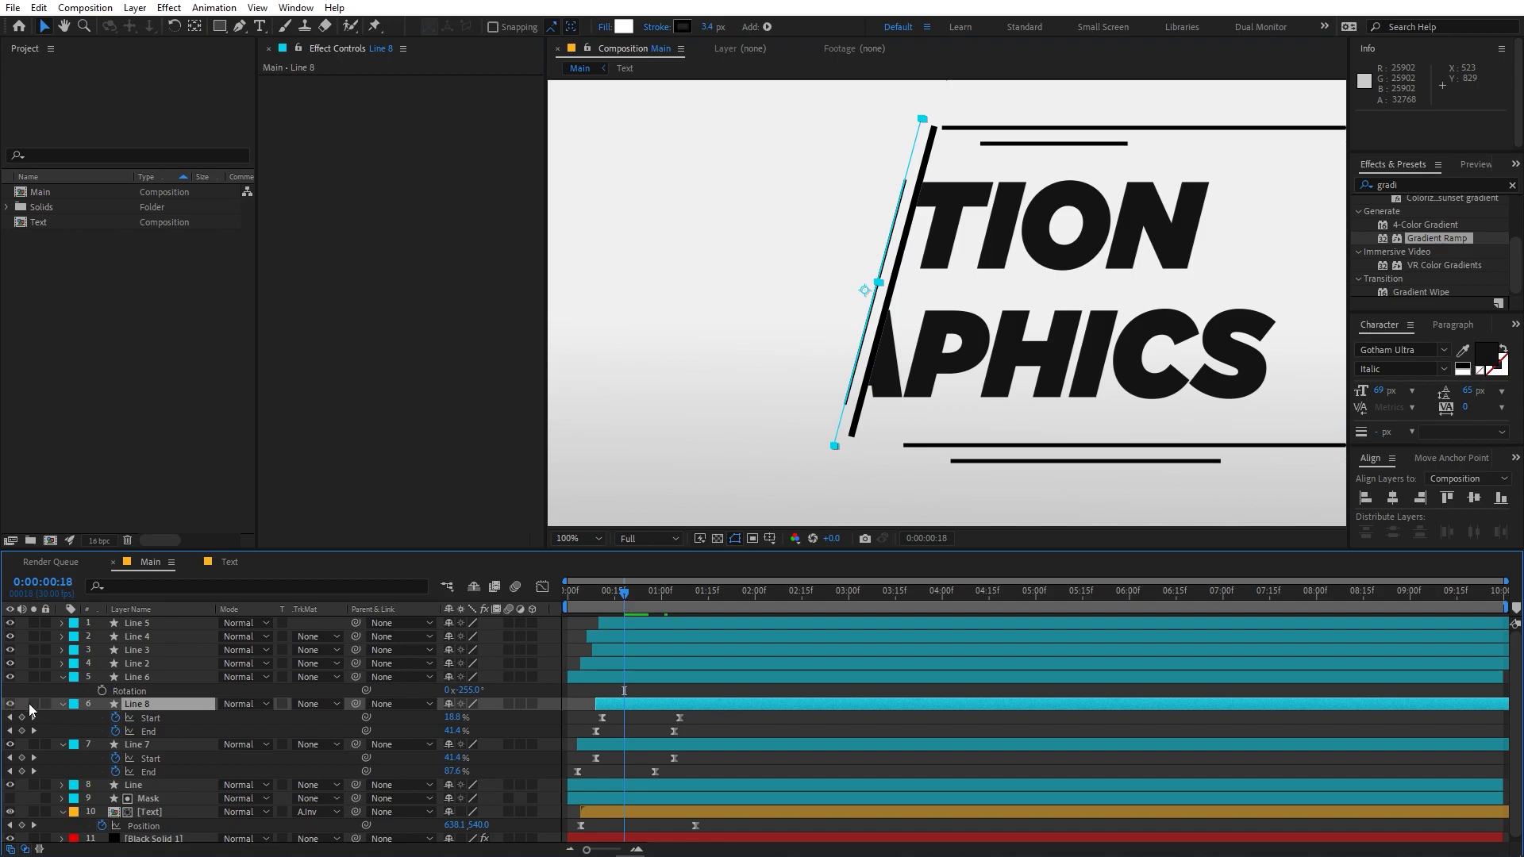
{"action": "left_click_drag", "start_coordinate": [593, 705], "coordinate": [603, 705]}
{"action": "left_click_drag", "start_coordinate": [606, 589], "coordinate": [343, 641]}
{"action": "key", "text": "space"}
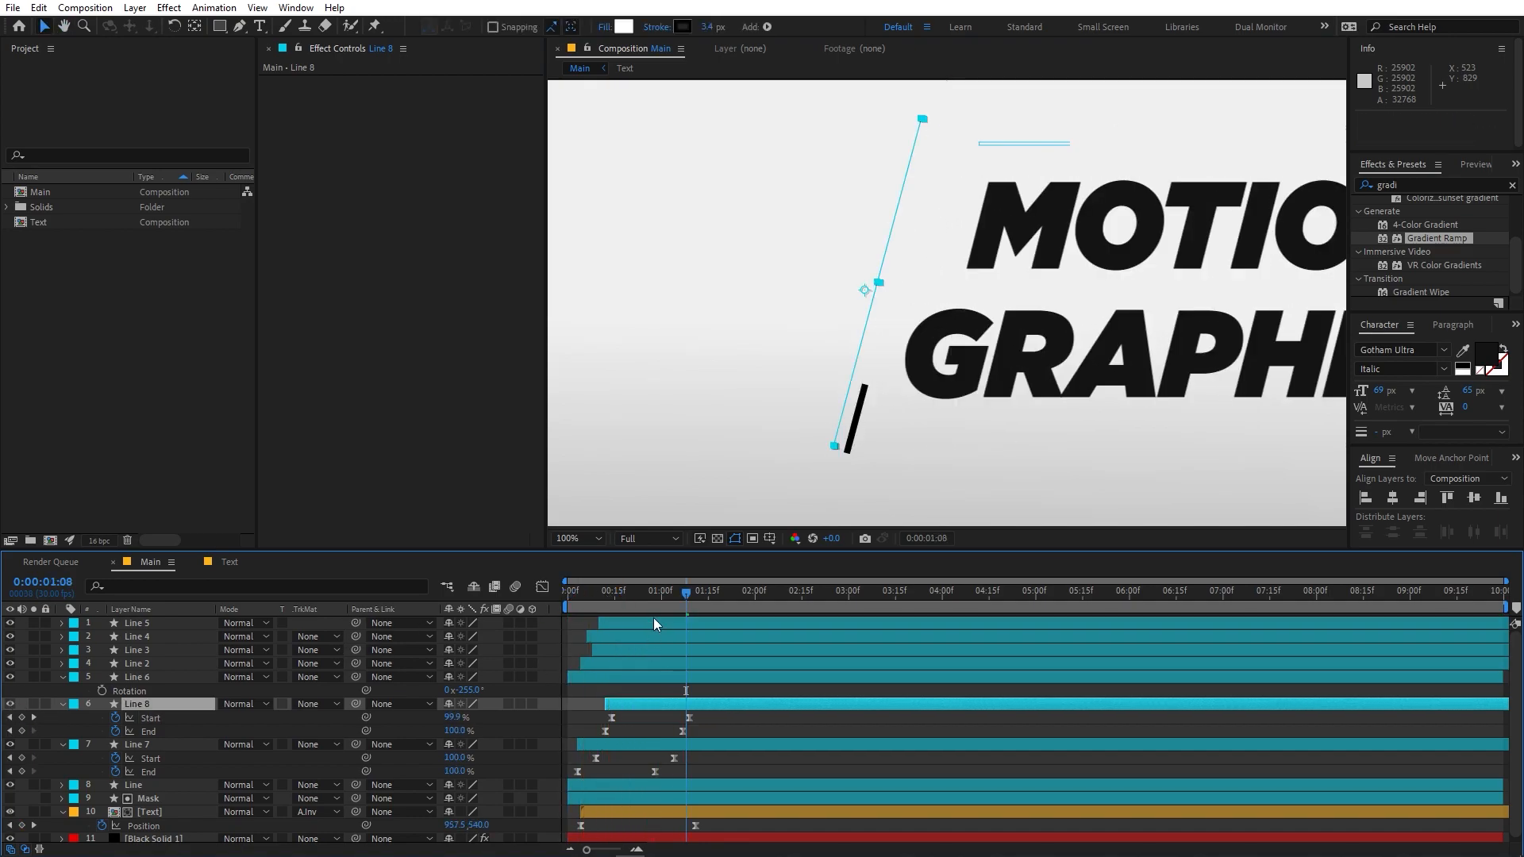
- Retime Line 8 slightly earlier so its first Start keyframe sits at 0:00:00:11, and play the animation from the beginning
{"action": "left_click", "coordinate": [631, 604]}
{"action": "left_click_drag", "start_coordinate": [654, 706], "coordinate": [602, 718]}
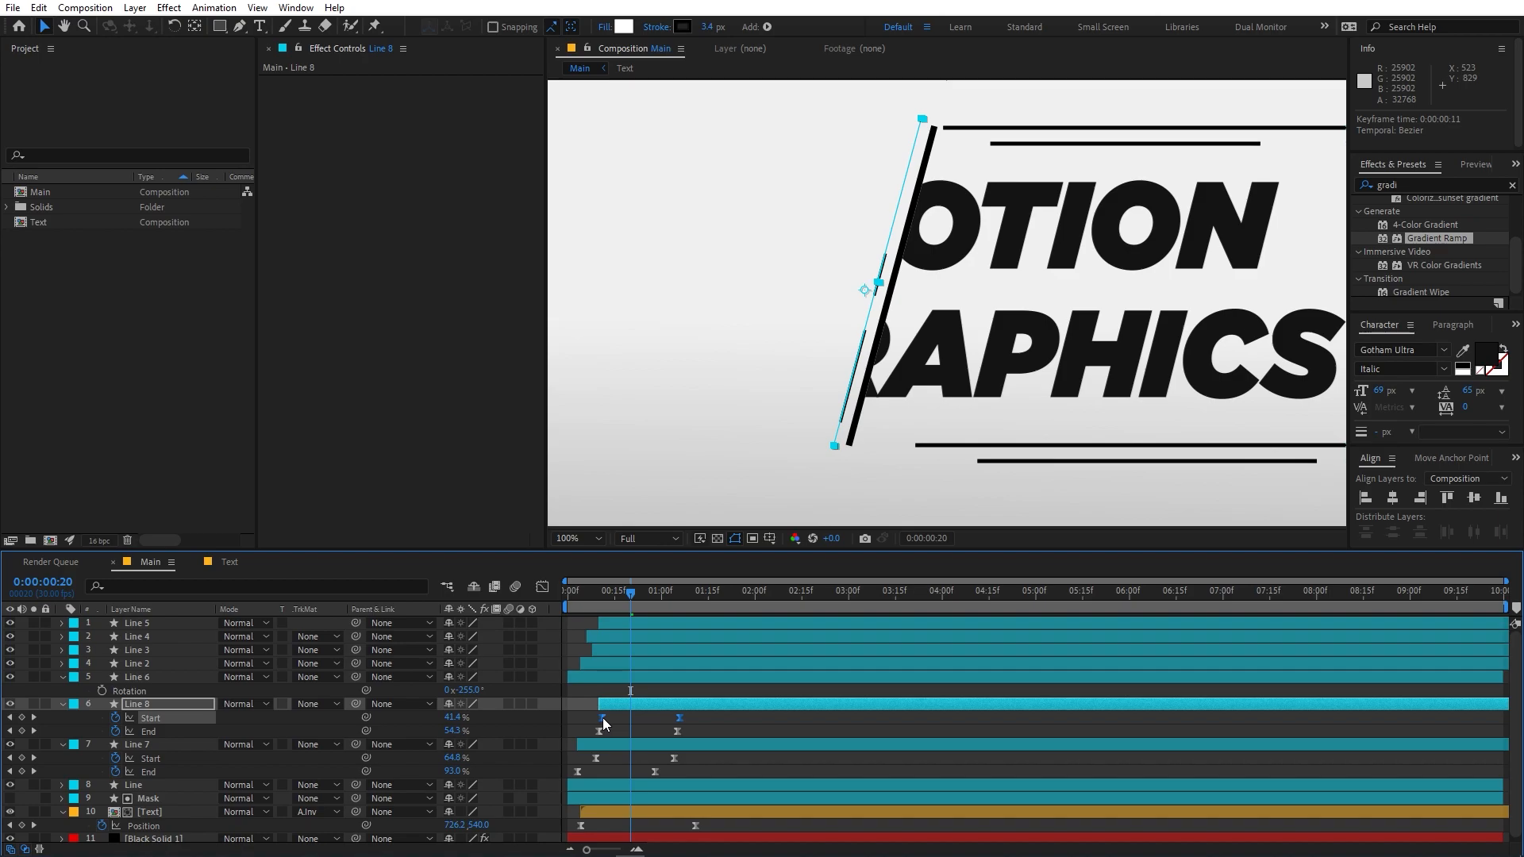
{"action": "key", "text": "space"}
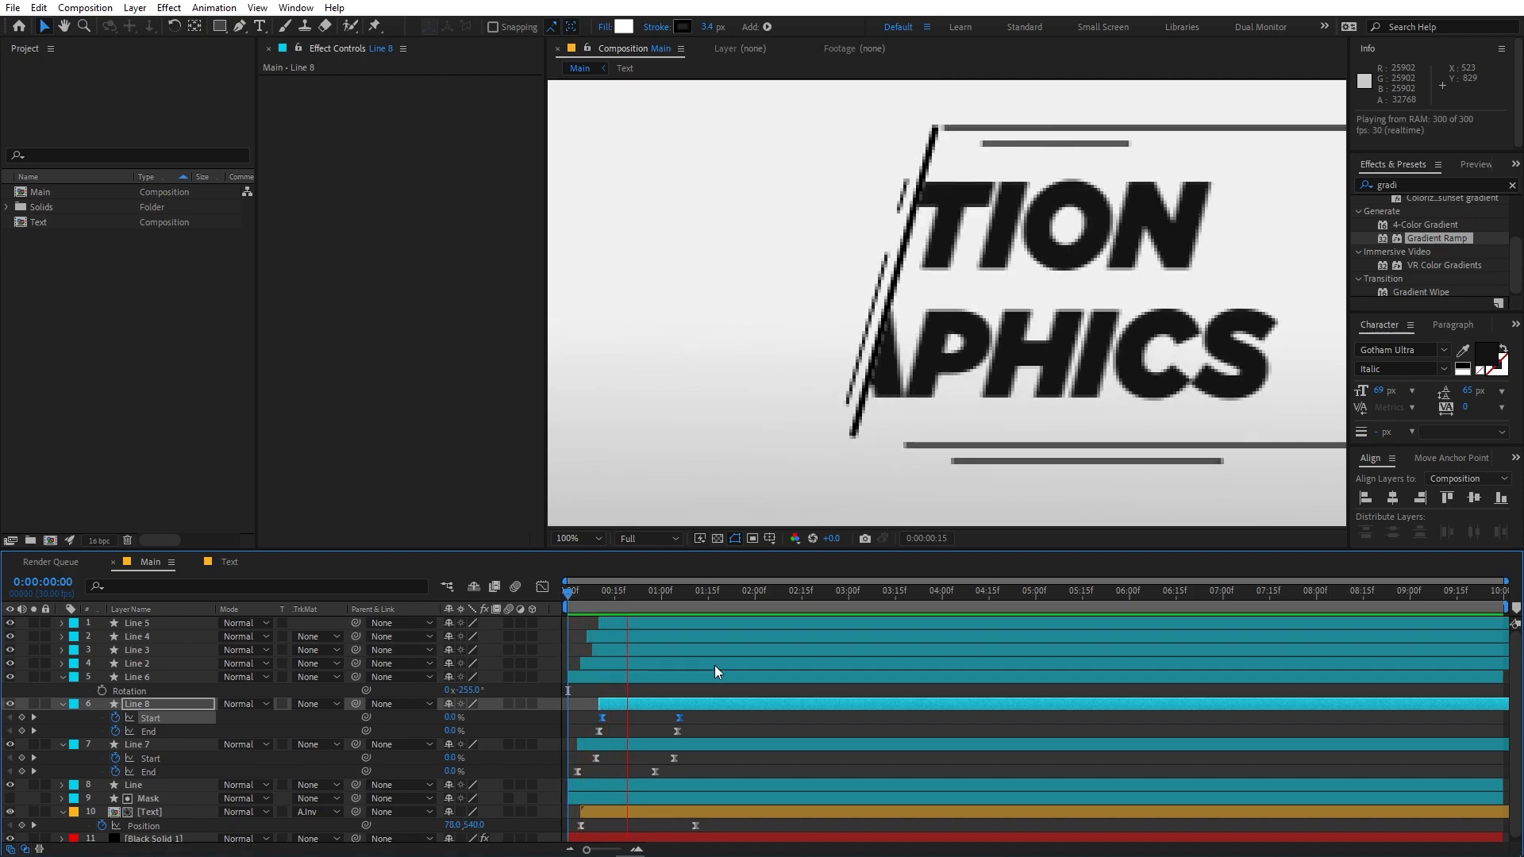
{"action": "scroll", "coordinate": [833, 331], "scroll_direction": "down", "scroll_amount": 4}
{"action": "key", "text": "space"}
- Duplicate the slanted line to the right of the text at 0:00:00:21 and set the copy's stroke width to 3.4 px
{"action": "left_click_drag", "start_coordinate": [833, 331], "coordinate": [908, 333]}
{"action": "key", "text": "Home"}
{"action": "key", "text": "period"}
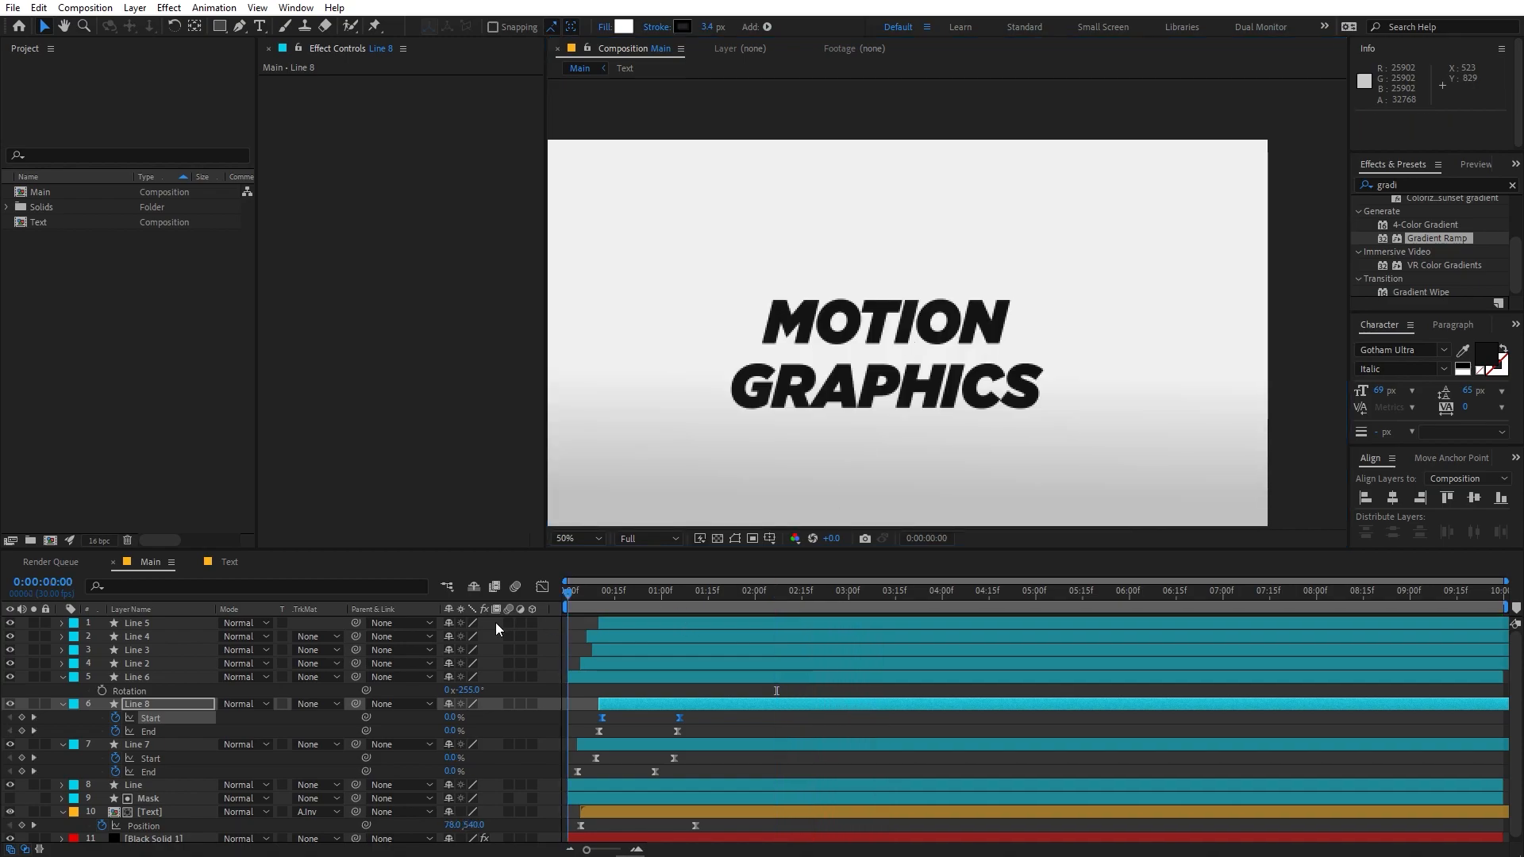
{"action": "left_click_drag", "start_coordinate": [580, 611], "coordinate": [633, 591]}
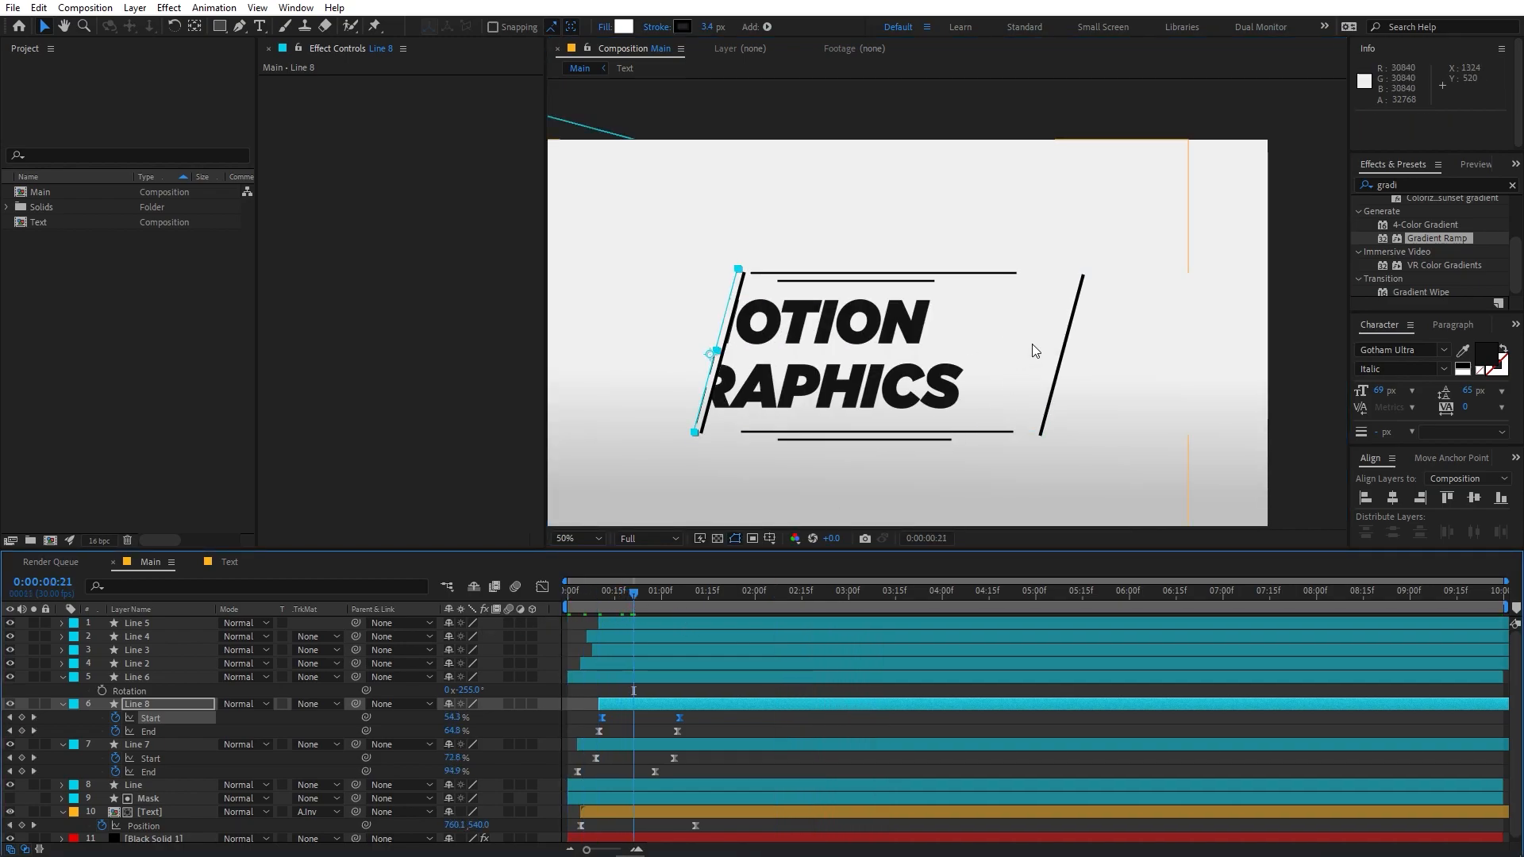
{"action": "left_click", "coordinate": [1063, 354]}
{"action": "key", "text": "ctrl+d"}
{"action": "left_click", "coordinate": [709, 26]}
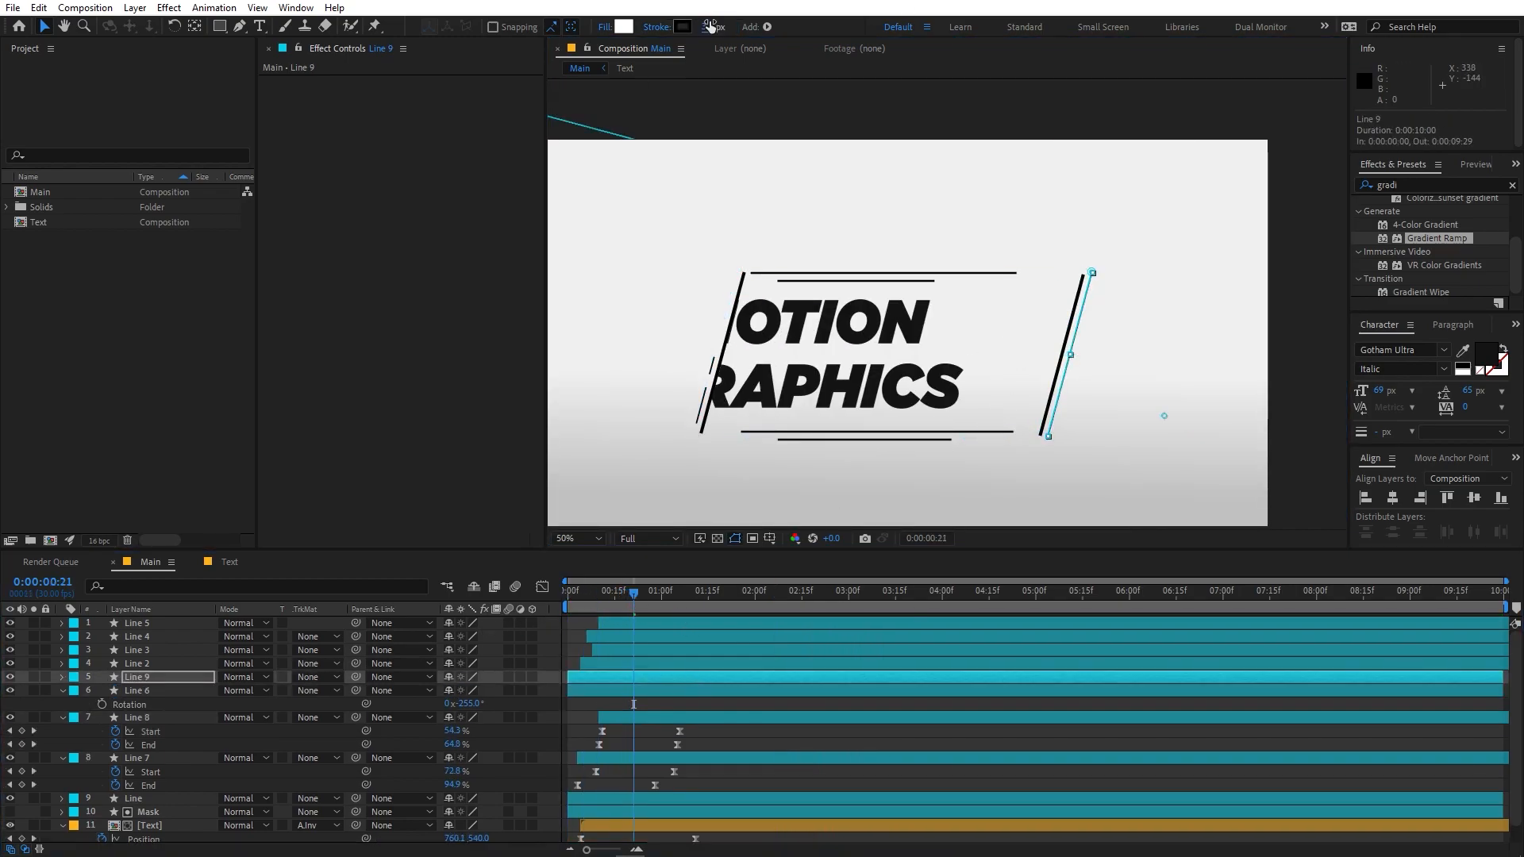
{"action": "key", "text": "Return"}
- Reveal Line 9's Start and End keyframes, offset the layer to start at about 0:00:00:08, and preview the composition
{"action": "key", "text": "u"}
{"action": "key", "text": "g"}
{"action": "key", "text": "space"}
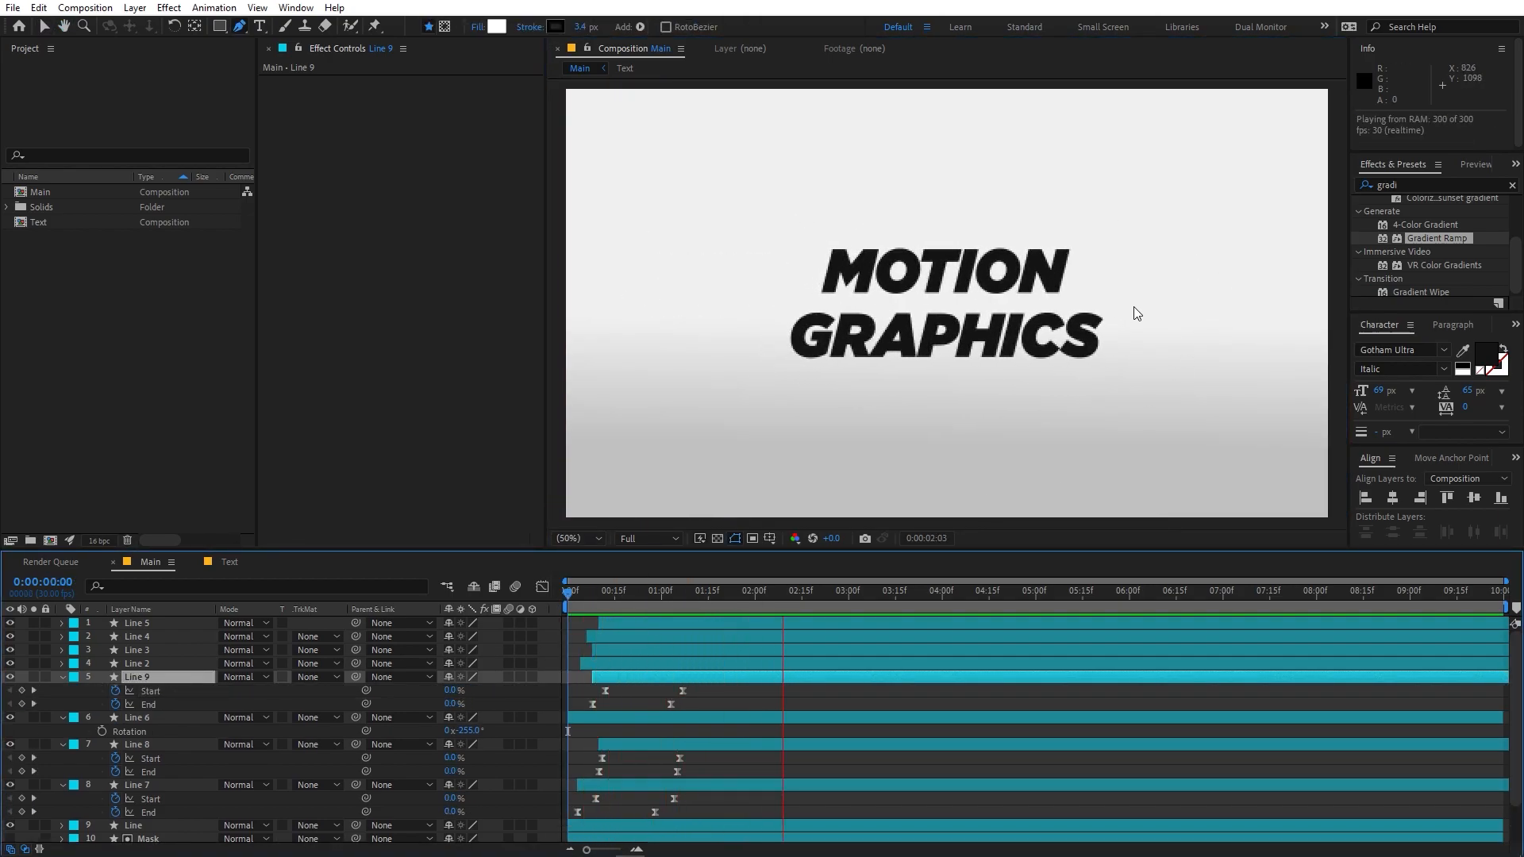
{"action": "key", "text": "space"}
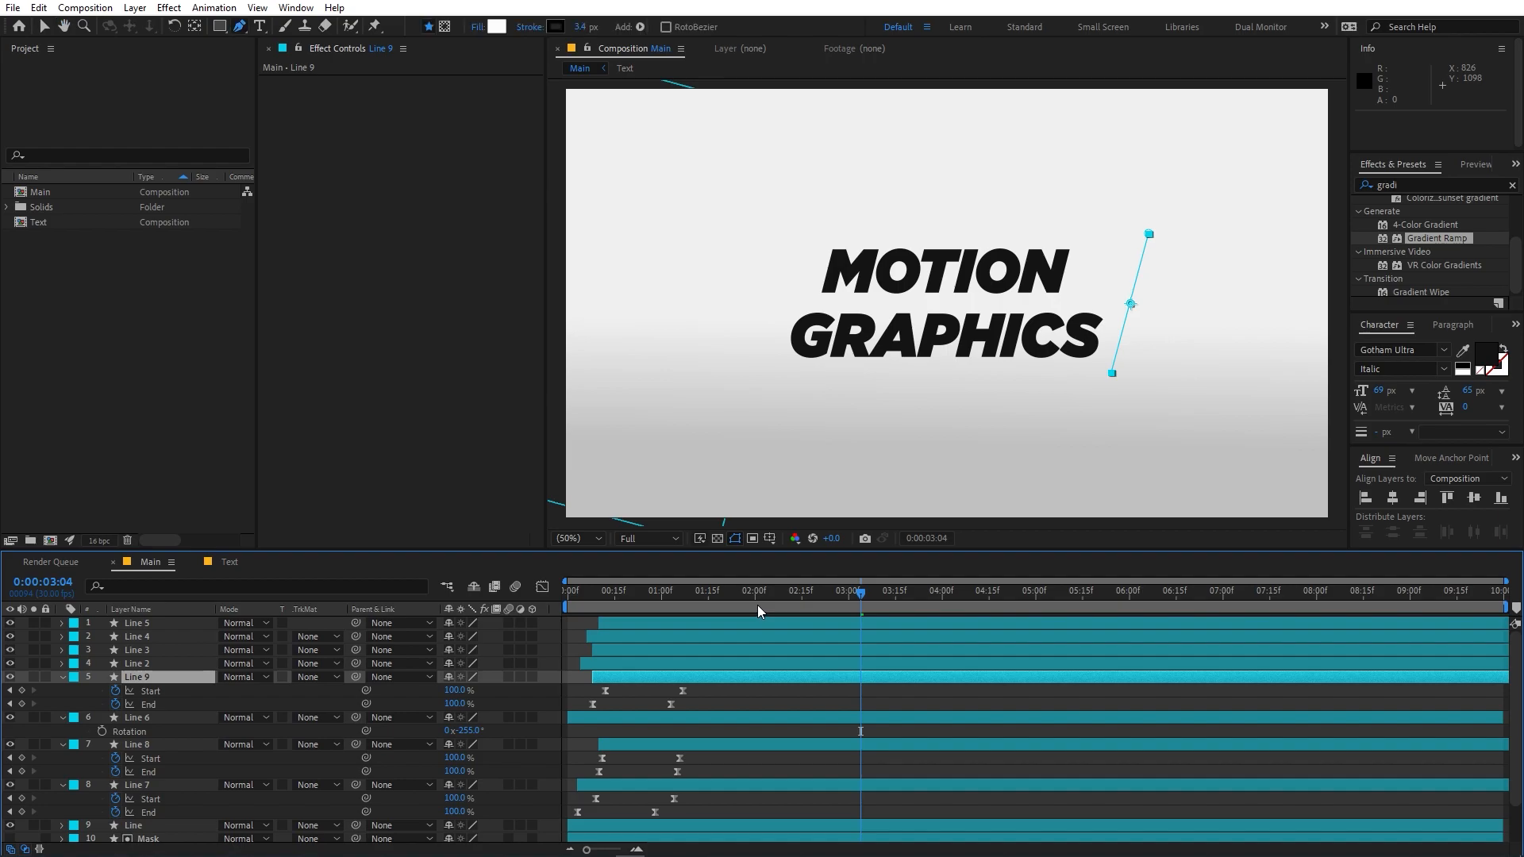
- Collapse the revealed properties of all layers in the Main timeline and clear the selection
{"action": "key", "text": "ctrl+a"}
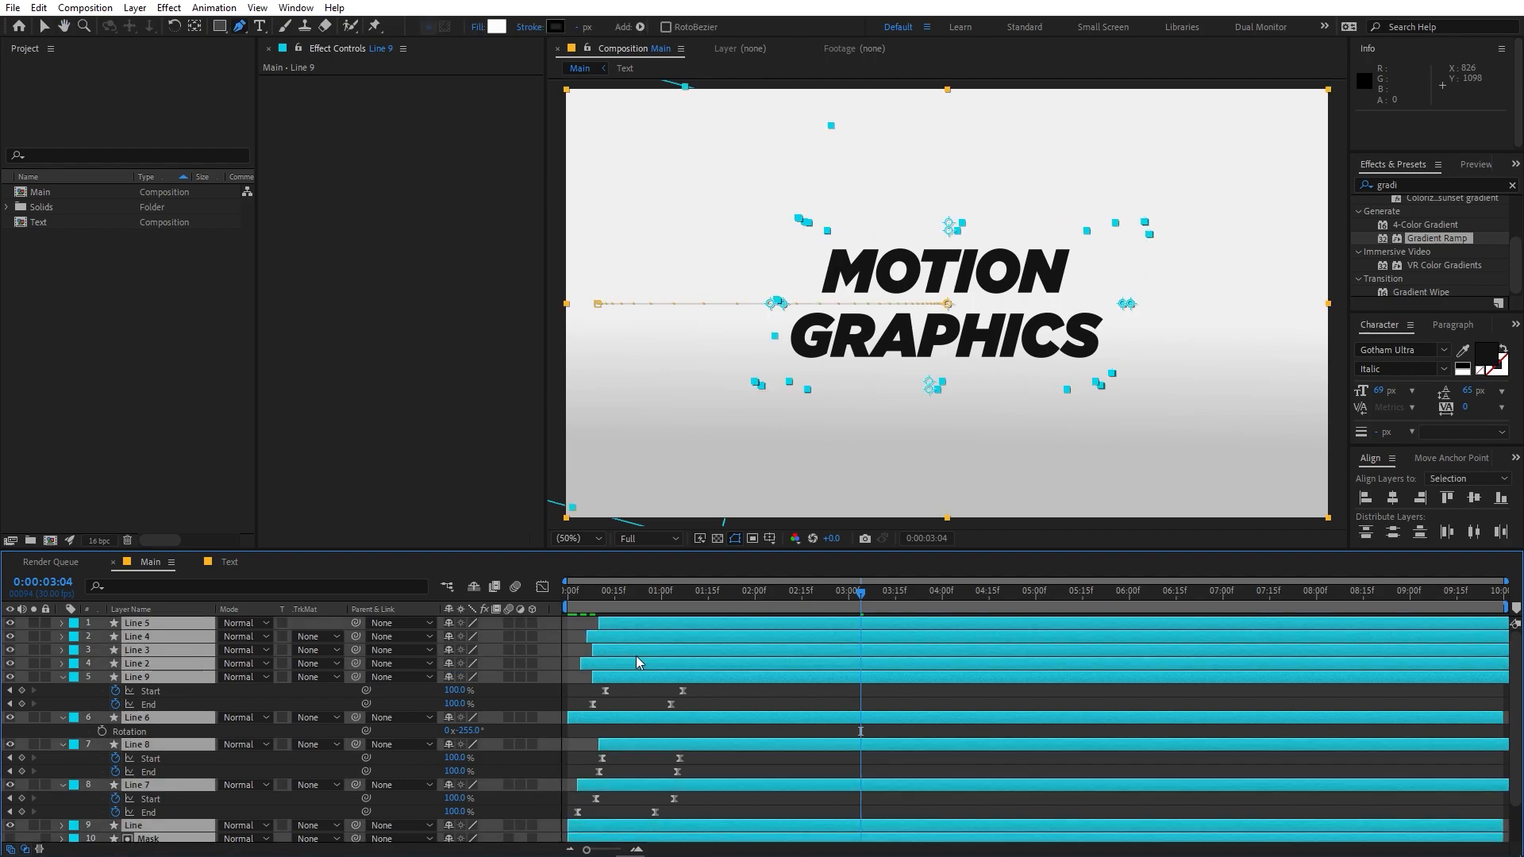
{"action": "key", "text": "u"}
{"action": "key", "text": "u"}
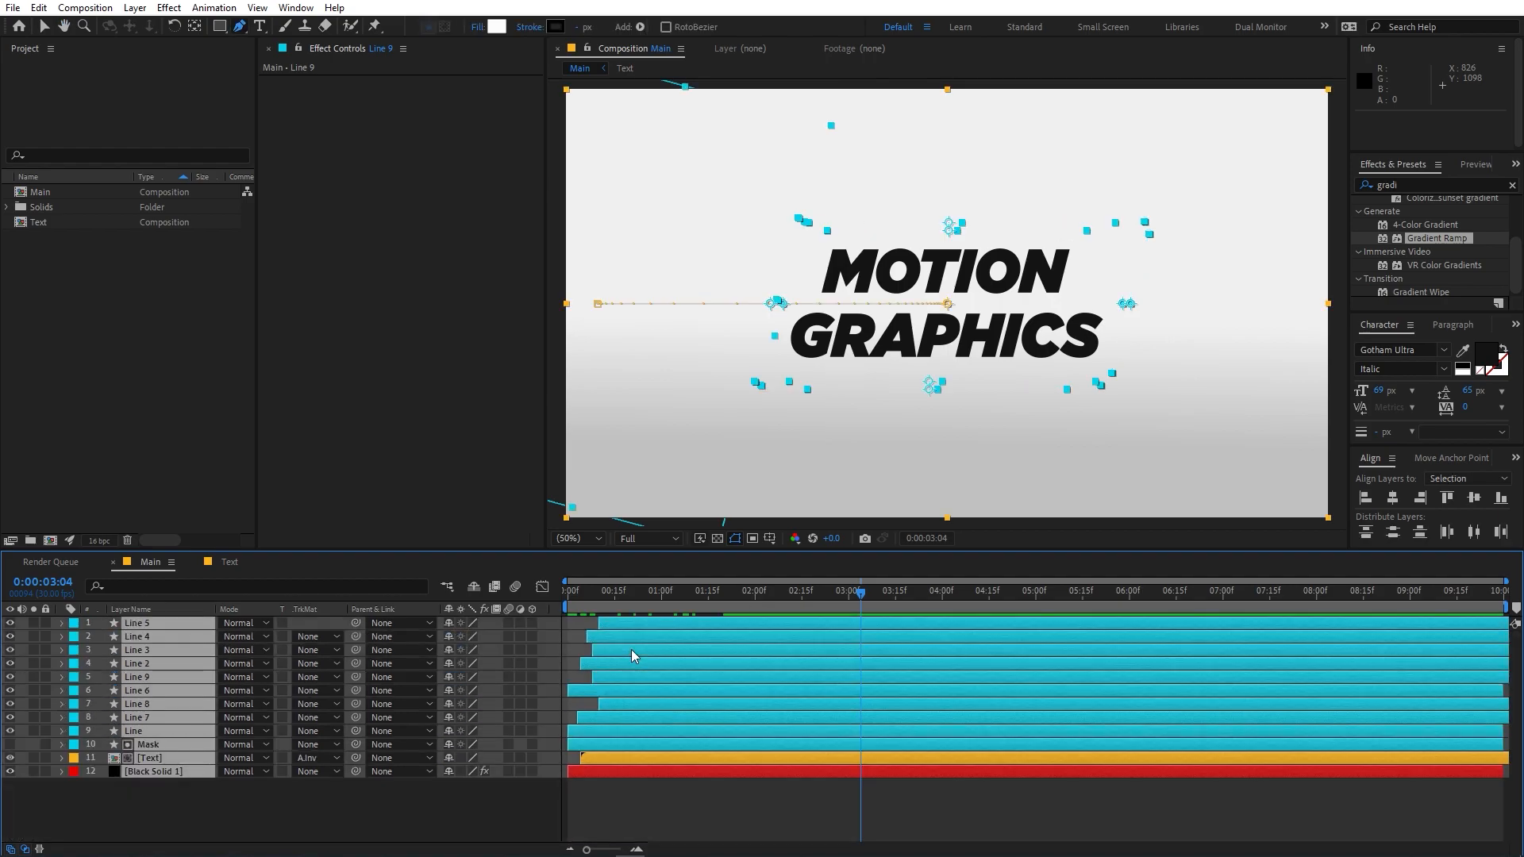
{"action": "left_click", "coordinate": [654, 811]}
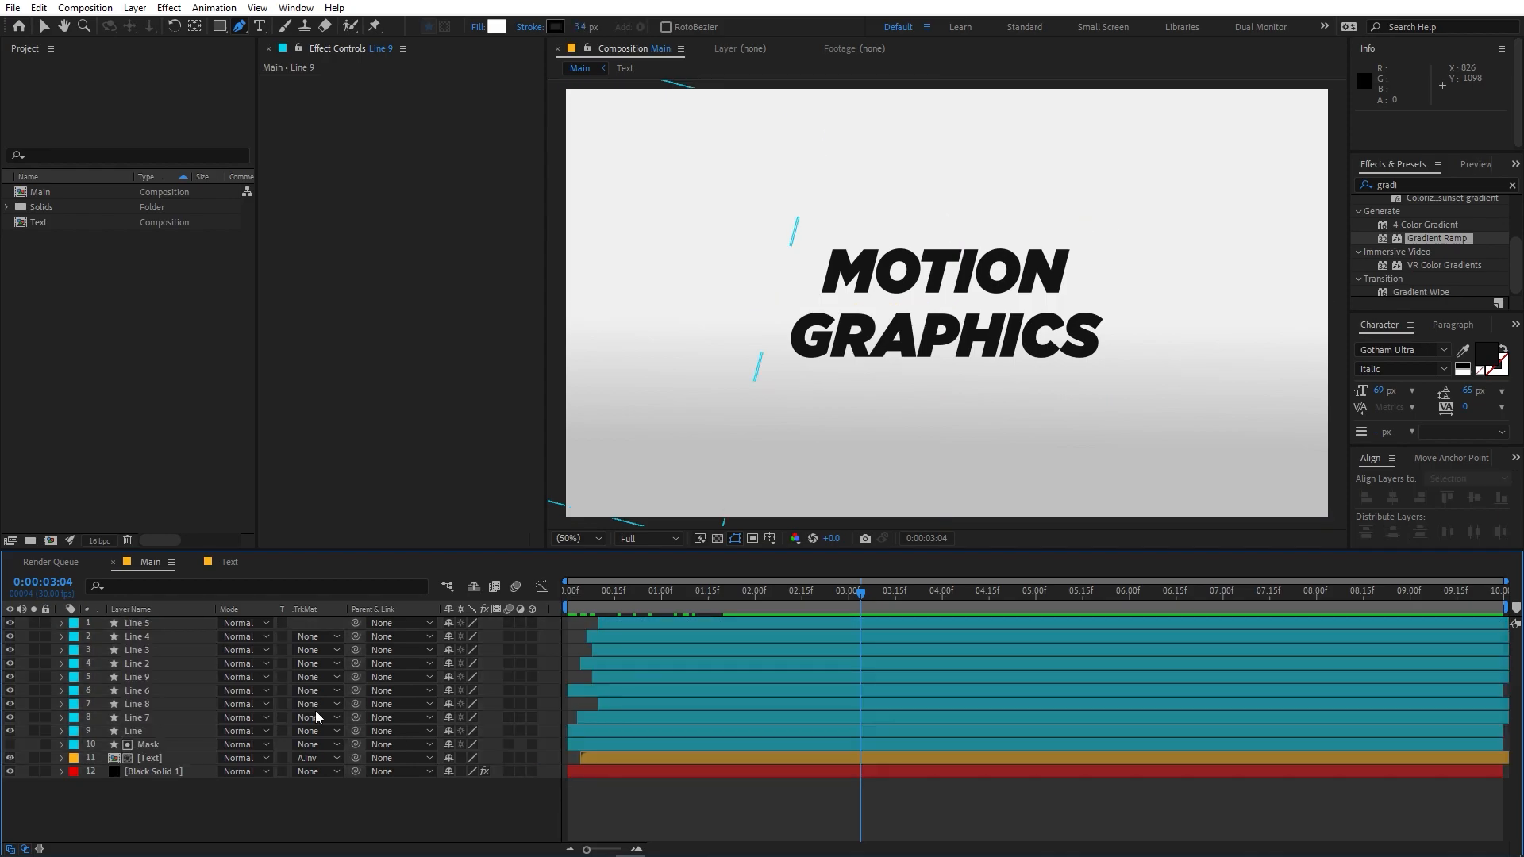
- Pre-compose all layers from Line 5 through Text into a new composition named "Animation", moving all attributes into it
{"action": "left_click", "coordinate": [141, 625]}
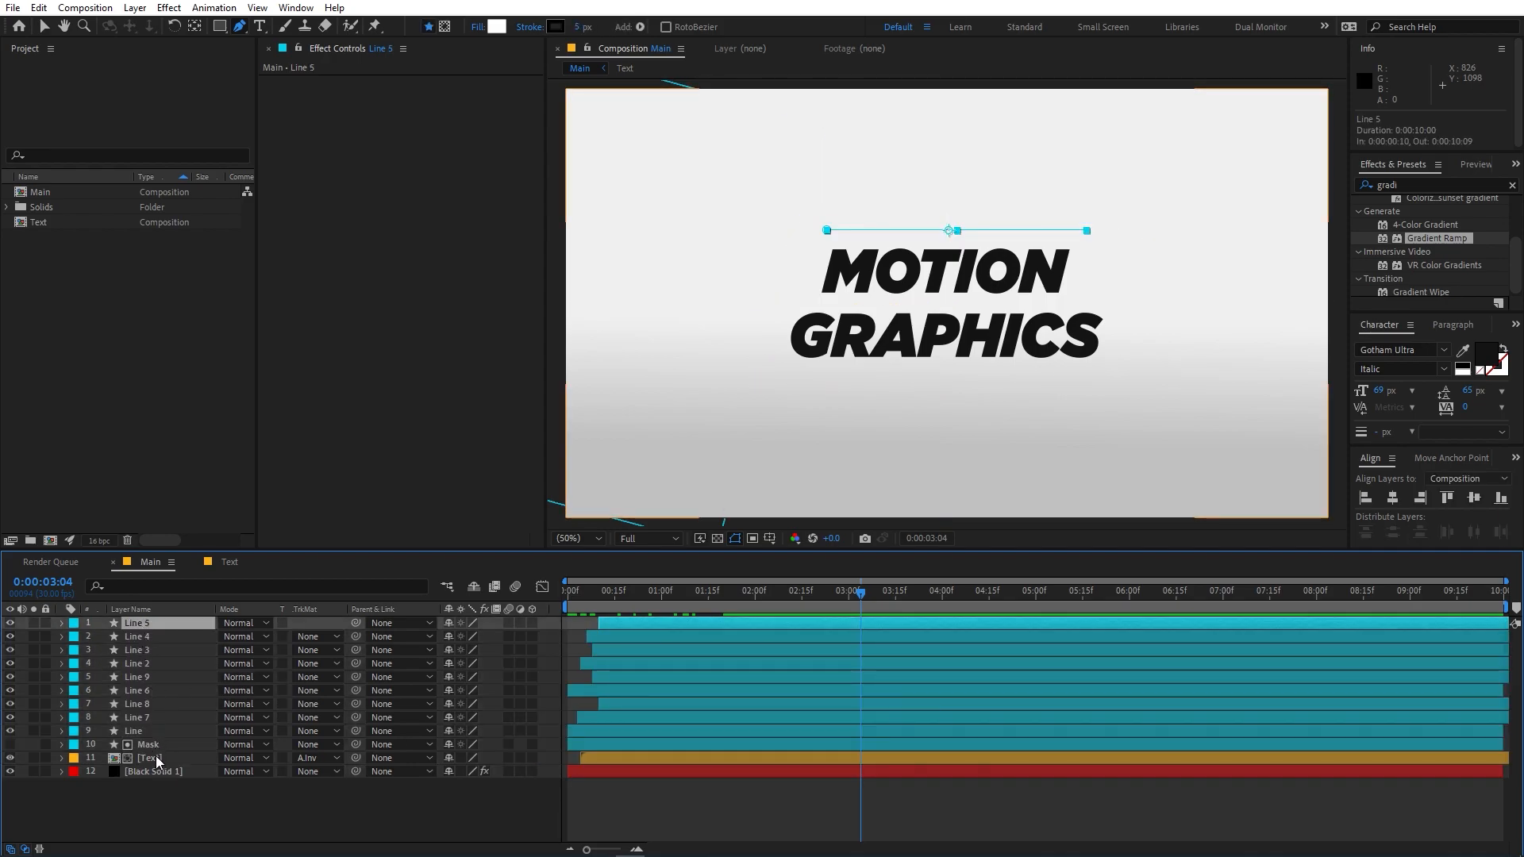
{"action": "left_click", "coordinate": [157, 761], "text": "shift"}
{"action": "right_click", "coordinate": [157, 760]}
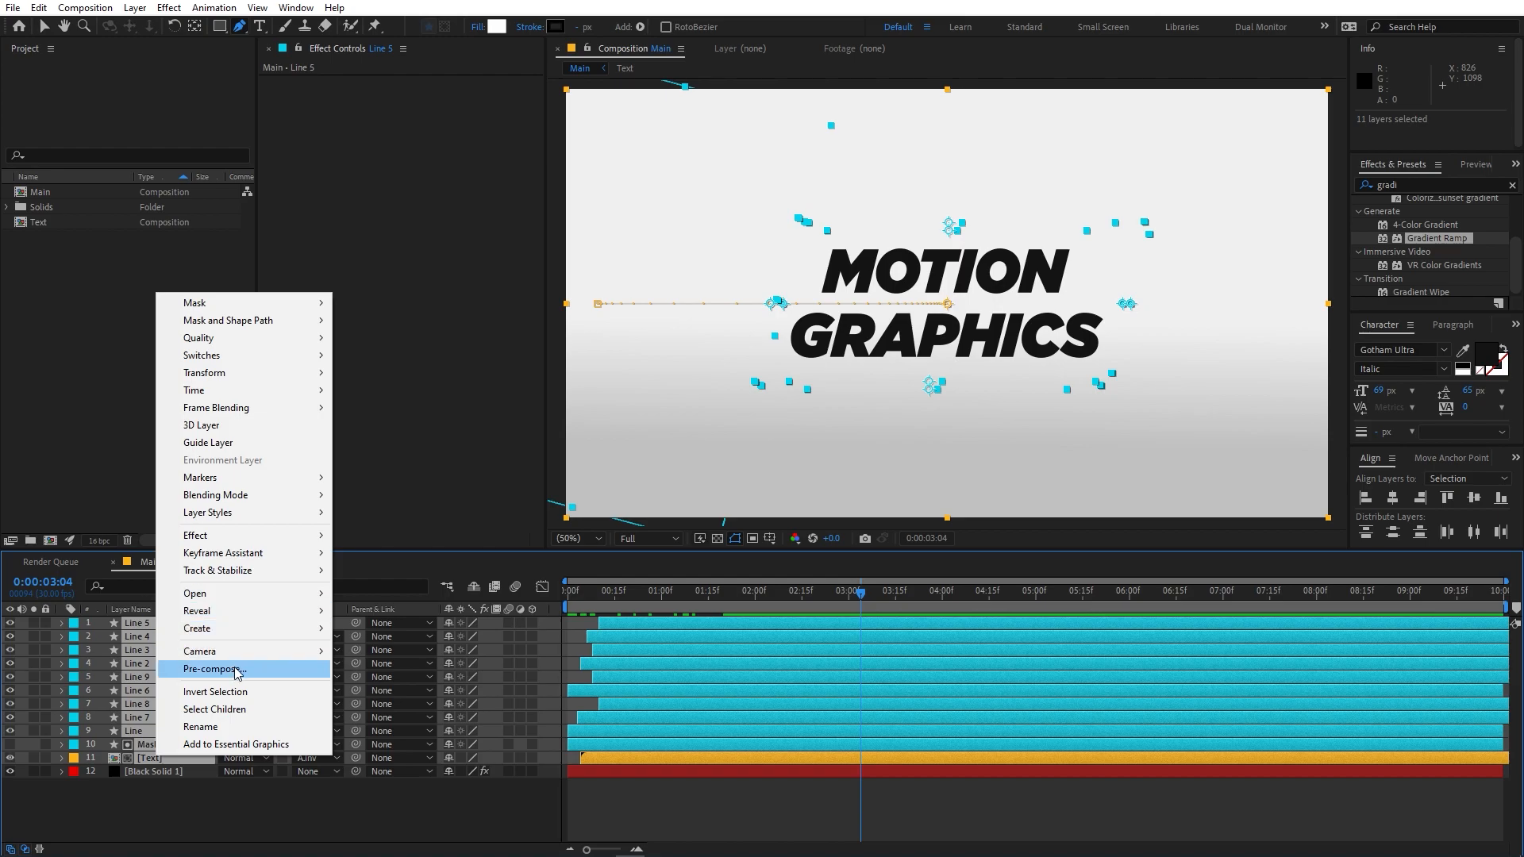
{"action": "left_click", "coordinate": [237, 671]}
{"action": "type", "text": "Ani"}
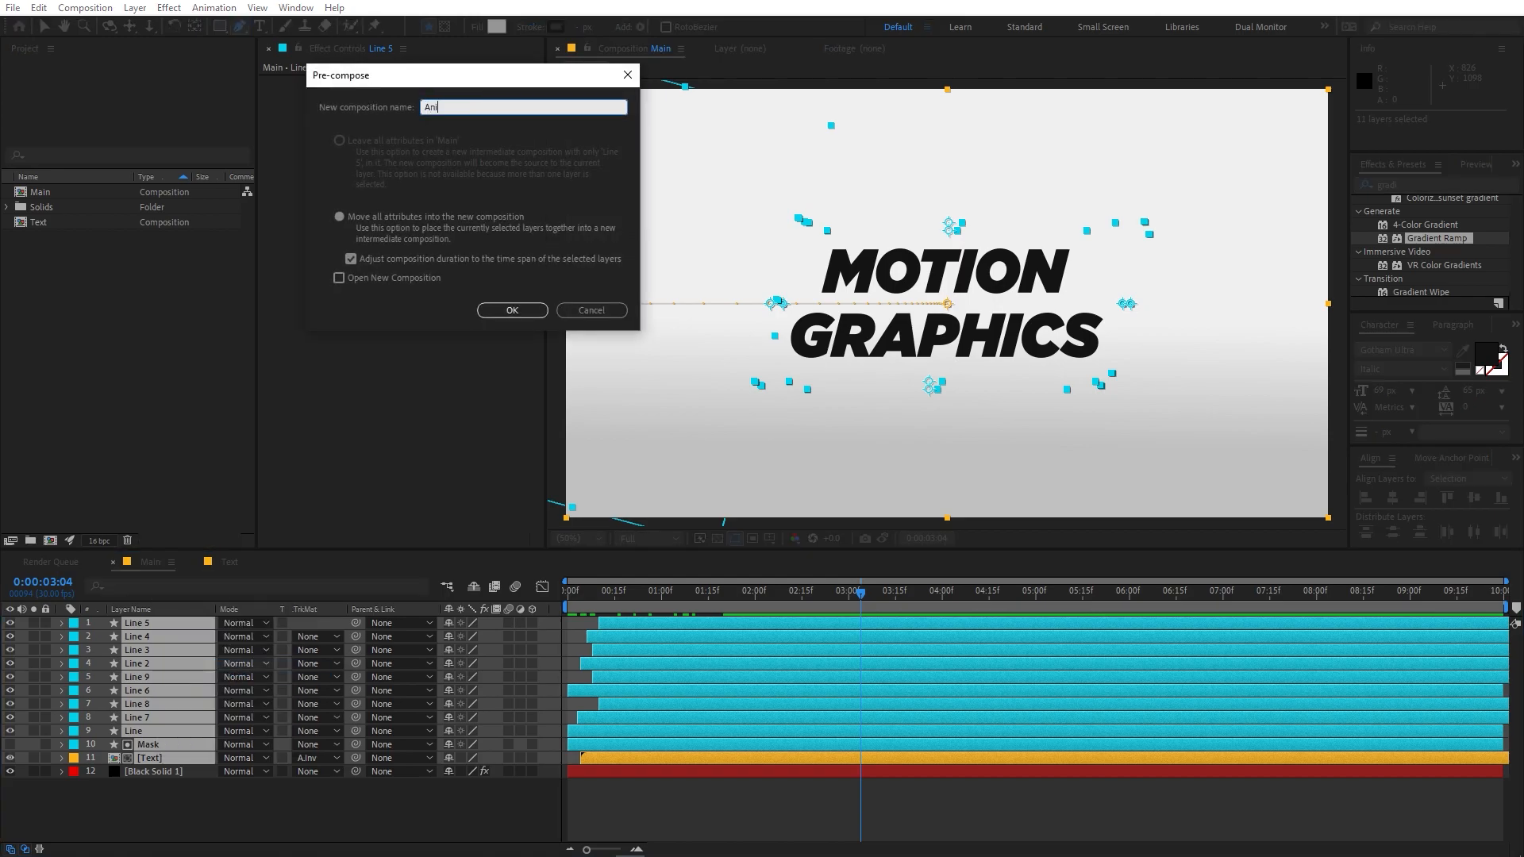
{"action": "type", "text": "mation"}
{"action": "left_click", "coordinate": [513, 311]}
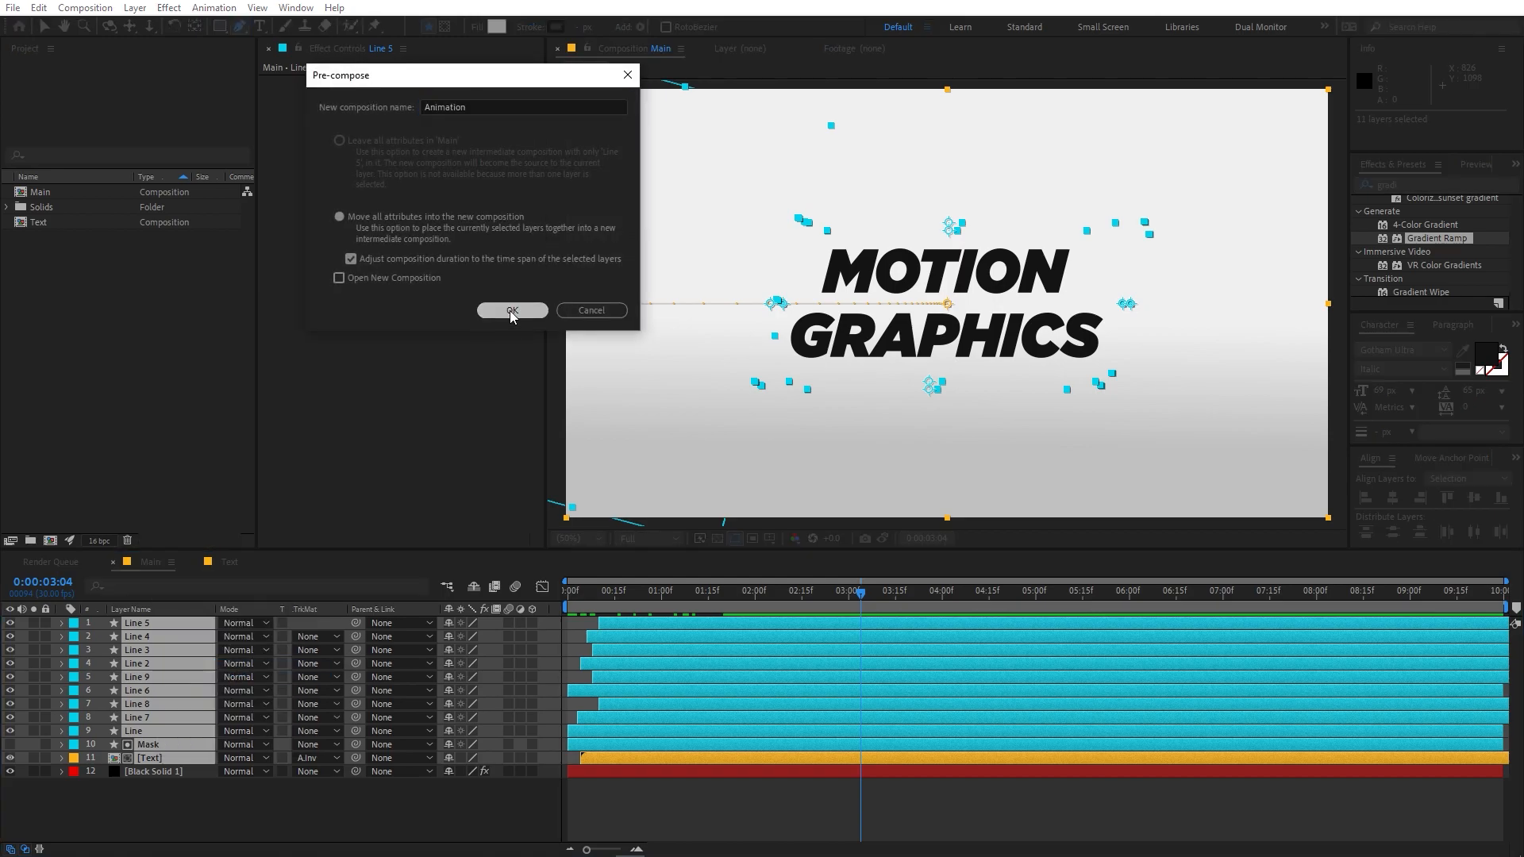
- Duplicate the Animation layer, make the lower copy a 3D layer, and reveal its rotation properties
{"action": "left_click", "coordinate": [154, 622]}
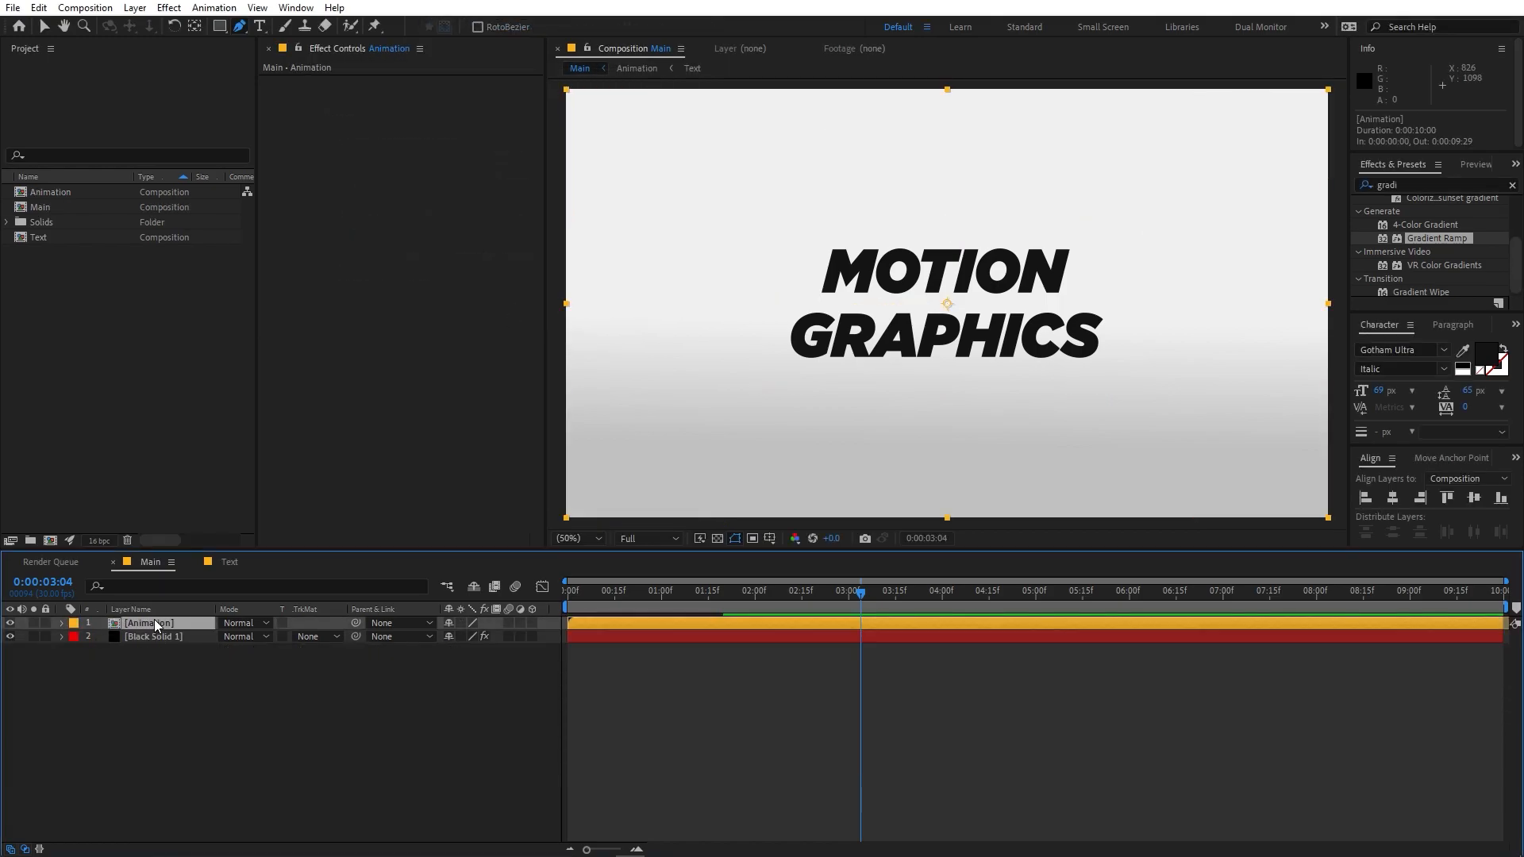
{"action": "key", "text": "ctrl+d"}
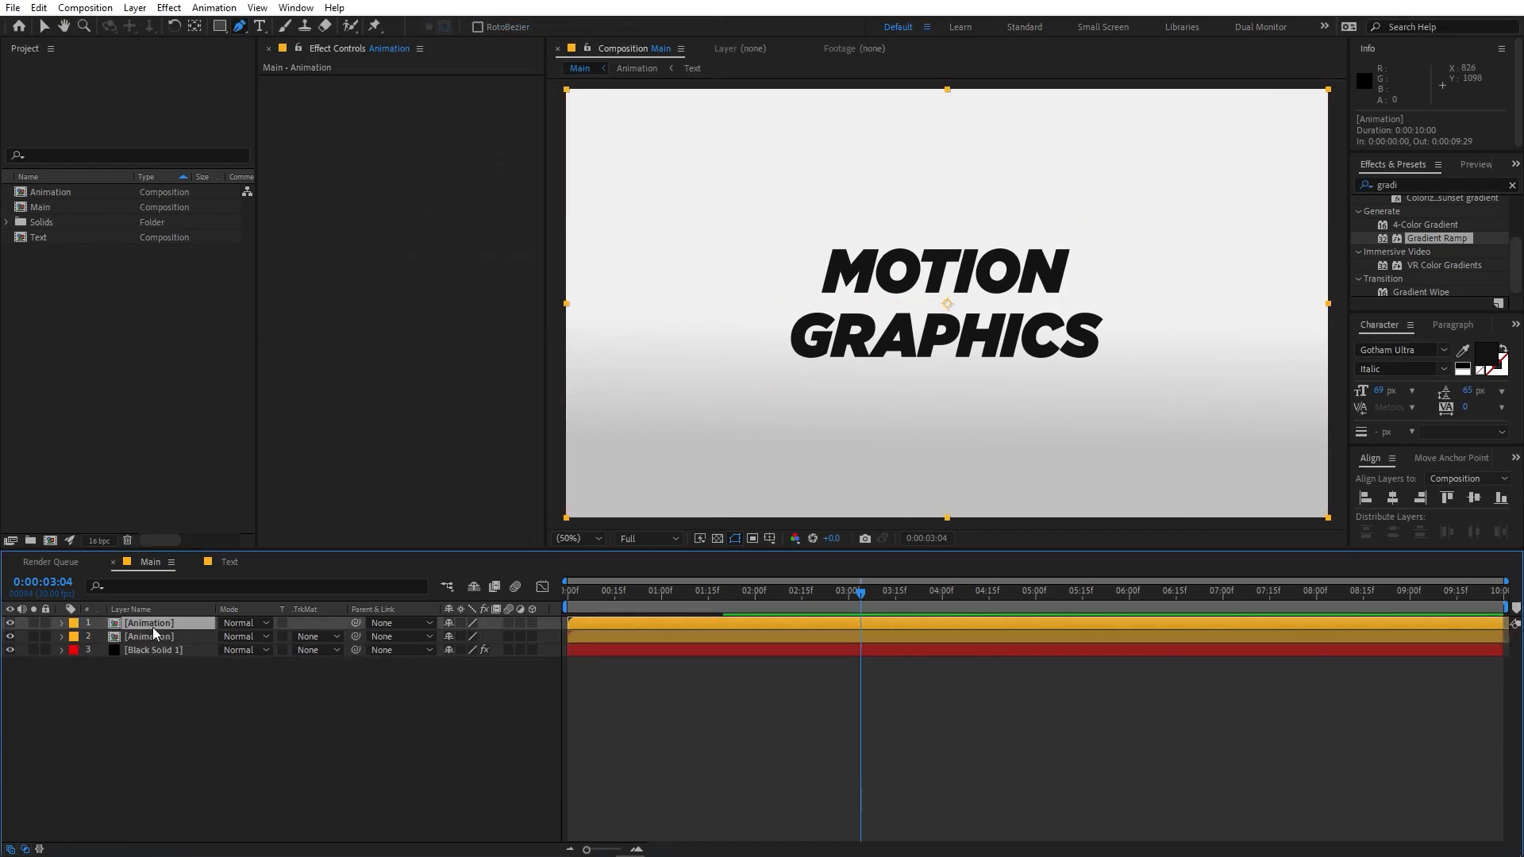
{"action": "left_click", "coordinate": [148, 639]}
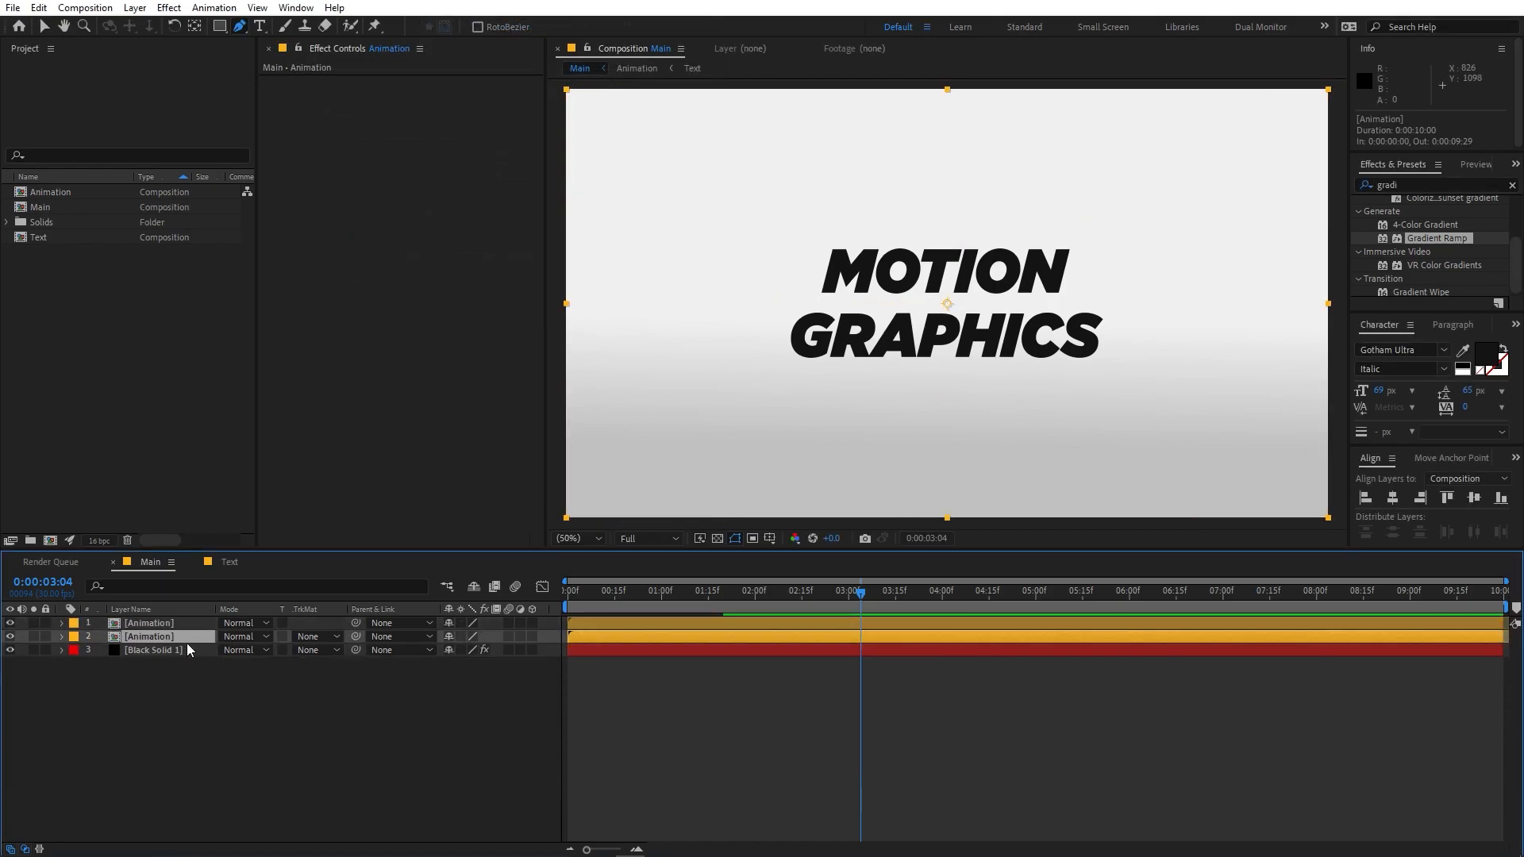
{"action": "left_click", "coordinate": [533, 637]}
{"action": "key", "text": "r"}
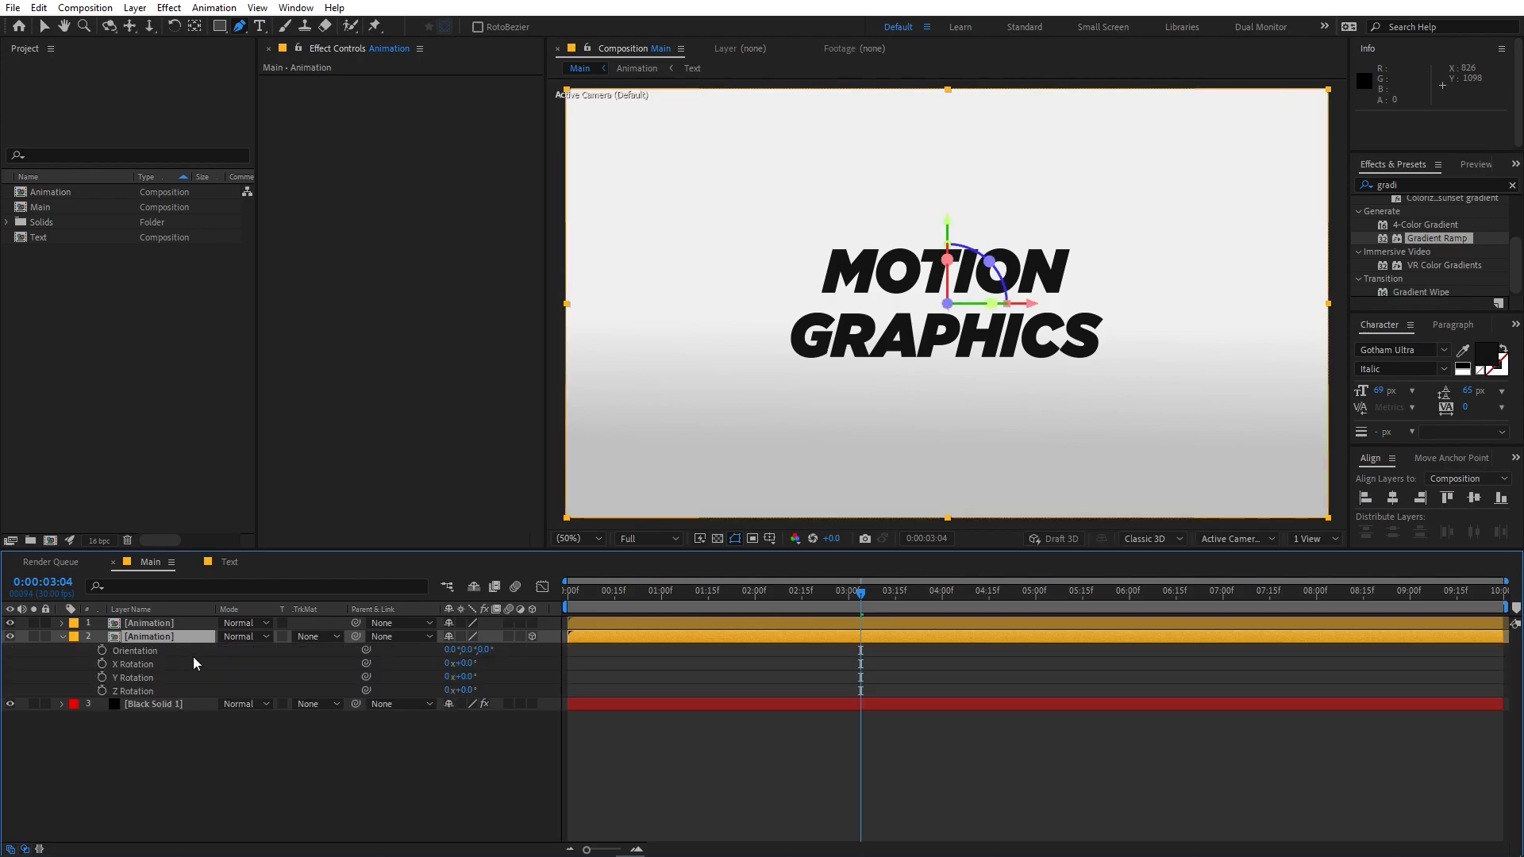
- Set the lower Animation copy's X Rotation to -90° and lower it 270 px to Position 960, 810, 0
{"action": "mouse_move", "coordinate": [474, 676]}
{"action": "left_mouse_down"}
{"action": "mouse_move", "coordinate": [451, 678]}
{"action": "mouse_move", "coordinate": [486, 669]}
{"action": "left_mouse_up"}
{"action": "key", "text": "ctrl+z"}
{"action": "left_click", "coordinate": [486, 669]}
{"action": "left_click", "coordinate": [468, 664]}
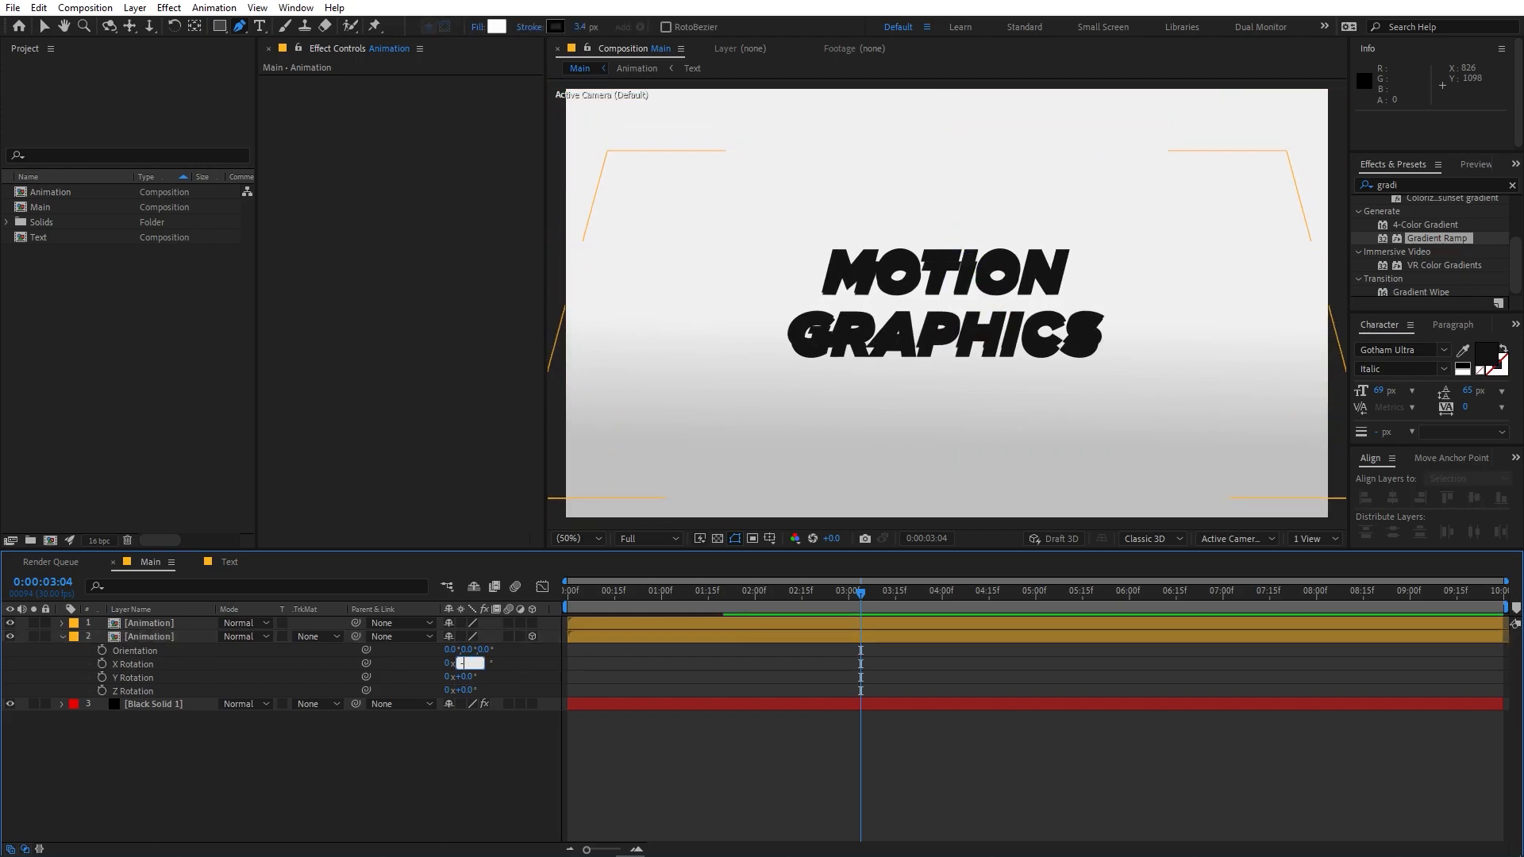
{"action": "type", "text": "-90"}
{"action": "key", "text": "Return"}
{"action": "left_click_drag", "start_coordinate": [948, 231], "coordinate": [948, 339]}
- Apply Gaussian Blur to the flattened Animation copy with Blurriness 254.5 and Repeat Edge Pixels enabled
{"action": "left_click", "coordinate": [1426, 187]}
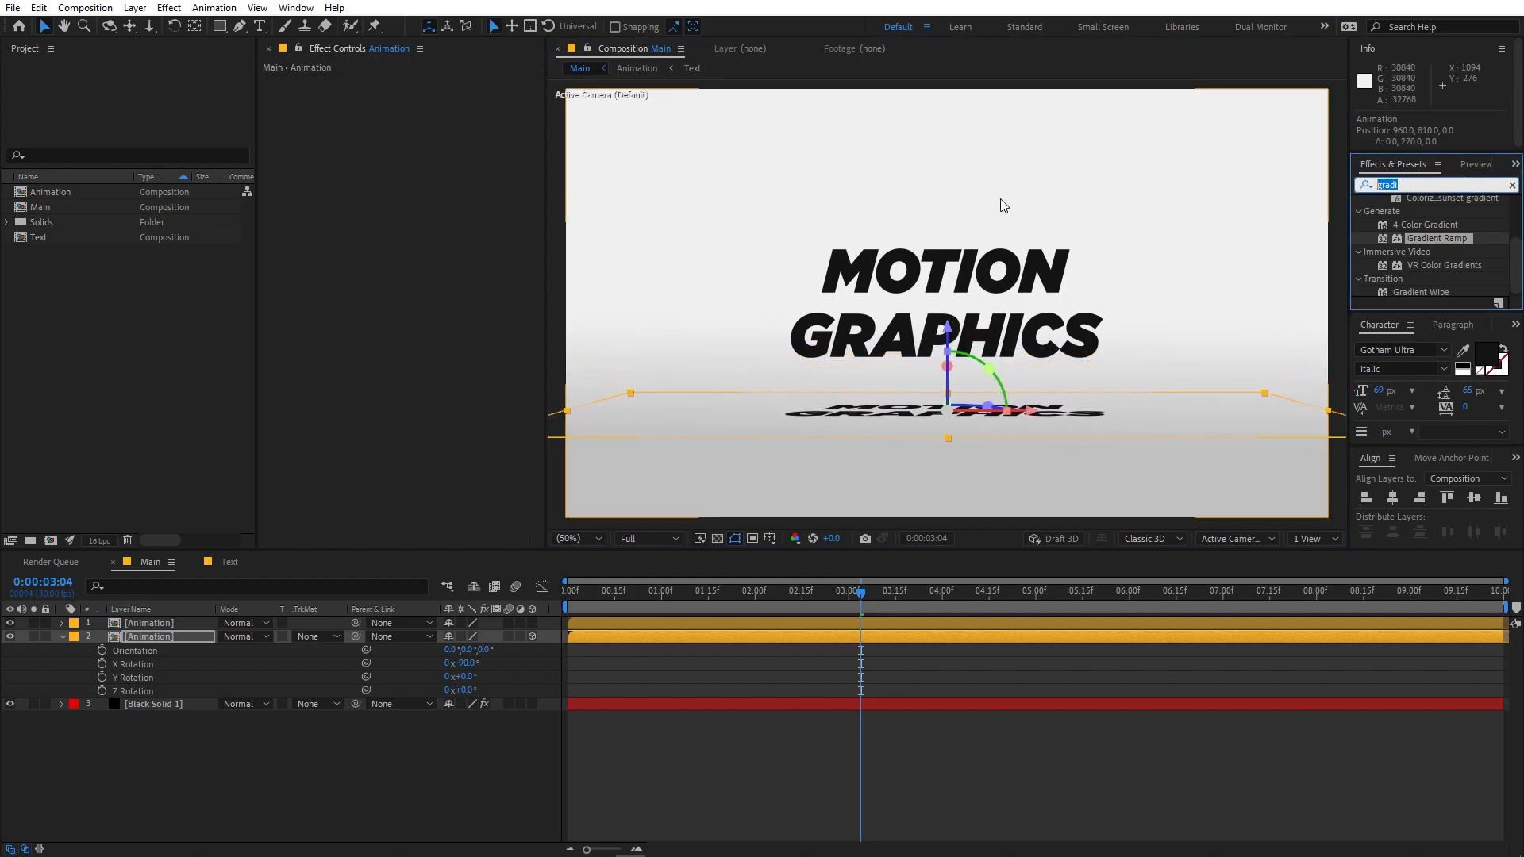
{"action": "type", "text": "gauss"}
{"action": "left_click_drag", "start_coordinate": [1434, 215], "coordinate": [174, 636]}
{"action": "left_click_drag", "start_coordinate": [422, 92], "coordinate": [1327, 255]}
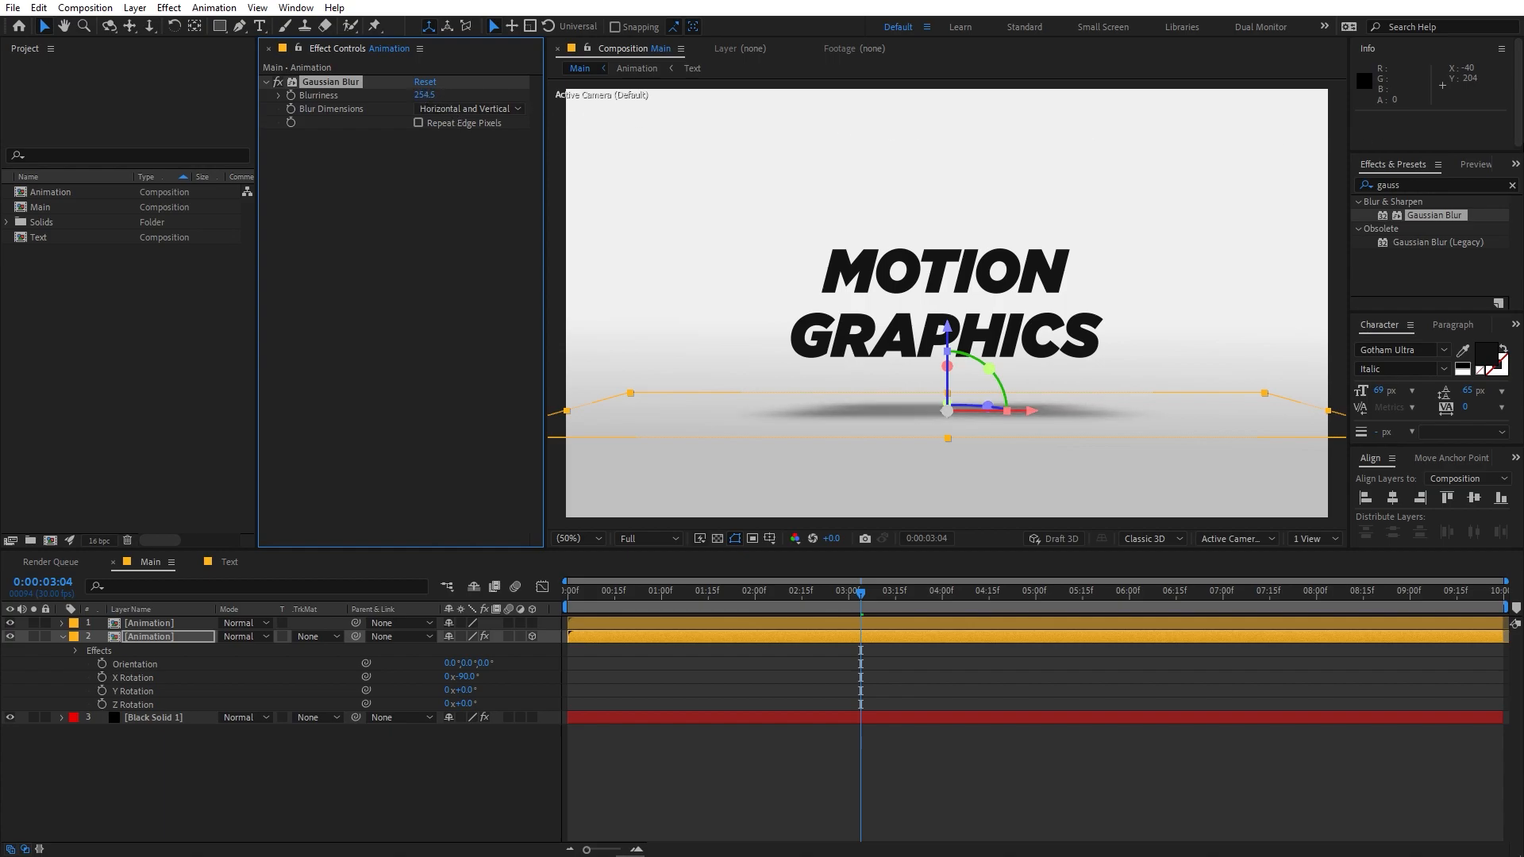
{"action": "left_click", "coordinate": [416, 124]}
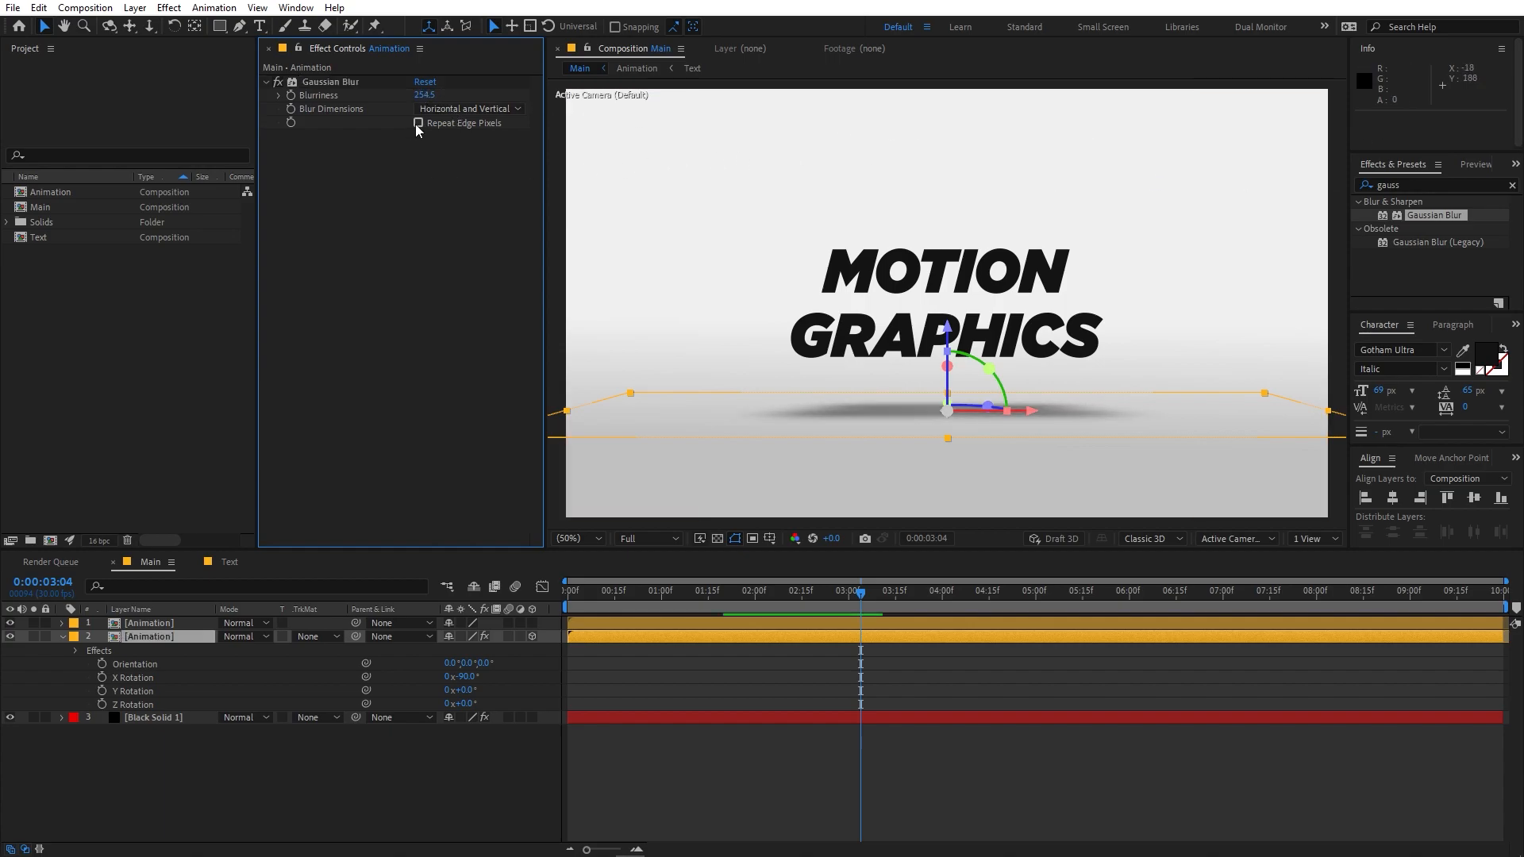
- Reduce the blurred Animation copy's opacity to 41% and preview the title with its floor shadow
{"action": "left_click", "coordinate": [151, 638]}
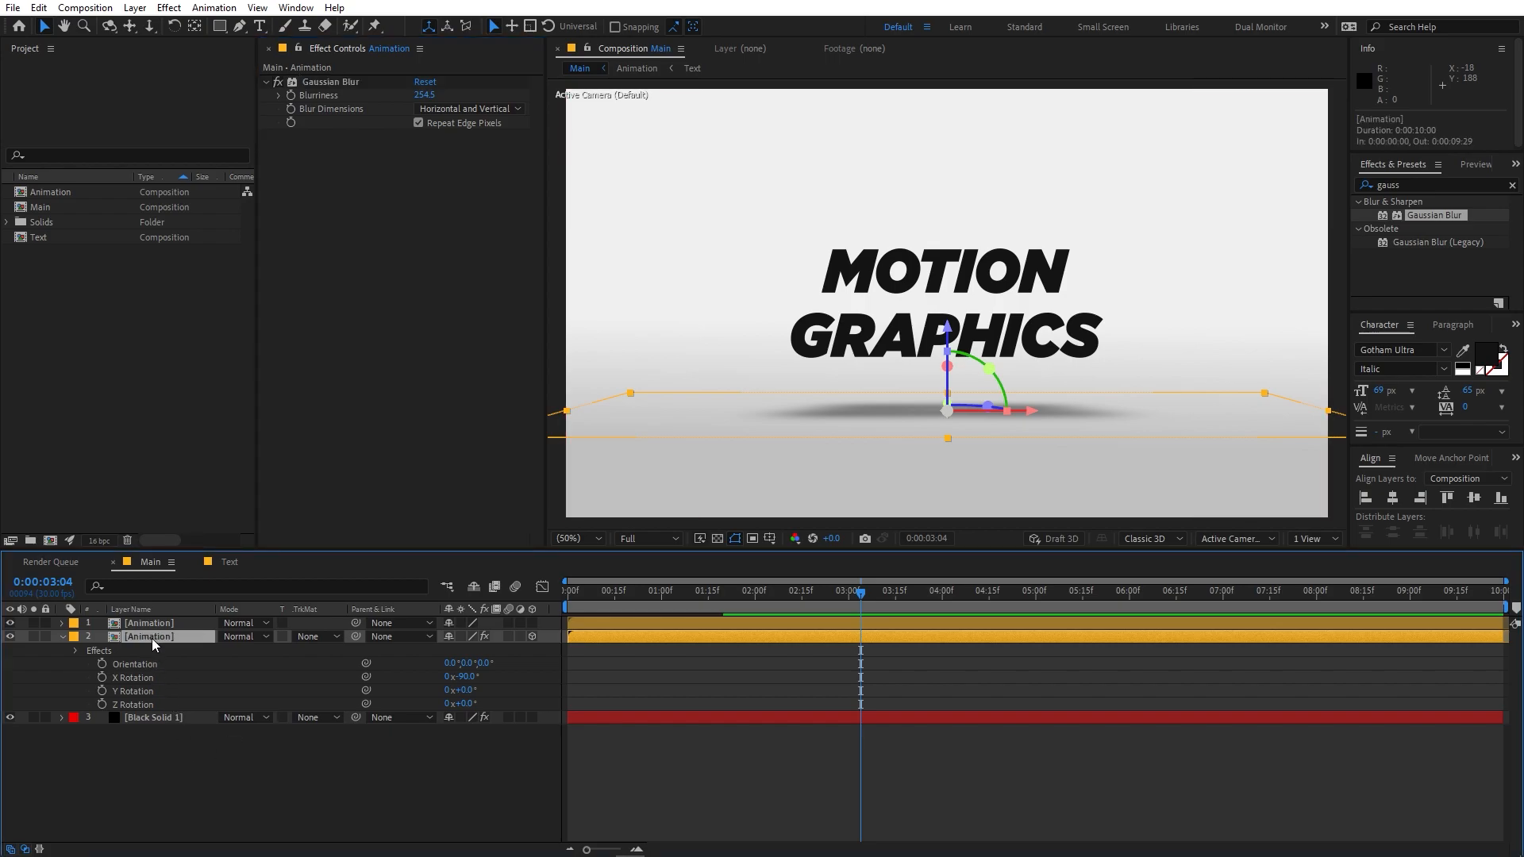
{"action": "key", "text": "t"}
{"action": "left_click_drag", "start_coordinate": [450, 652], "coordinate": [400, 650]}
{"action": "left_click", "coordinate": [751, 719]}
{"action": "left_click", "coordinate": [743, 592]}
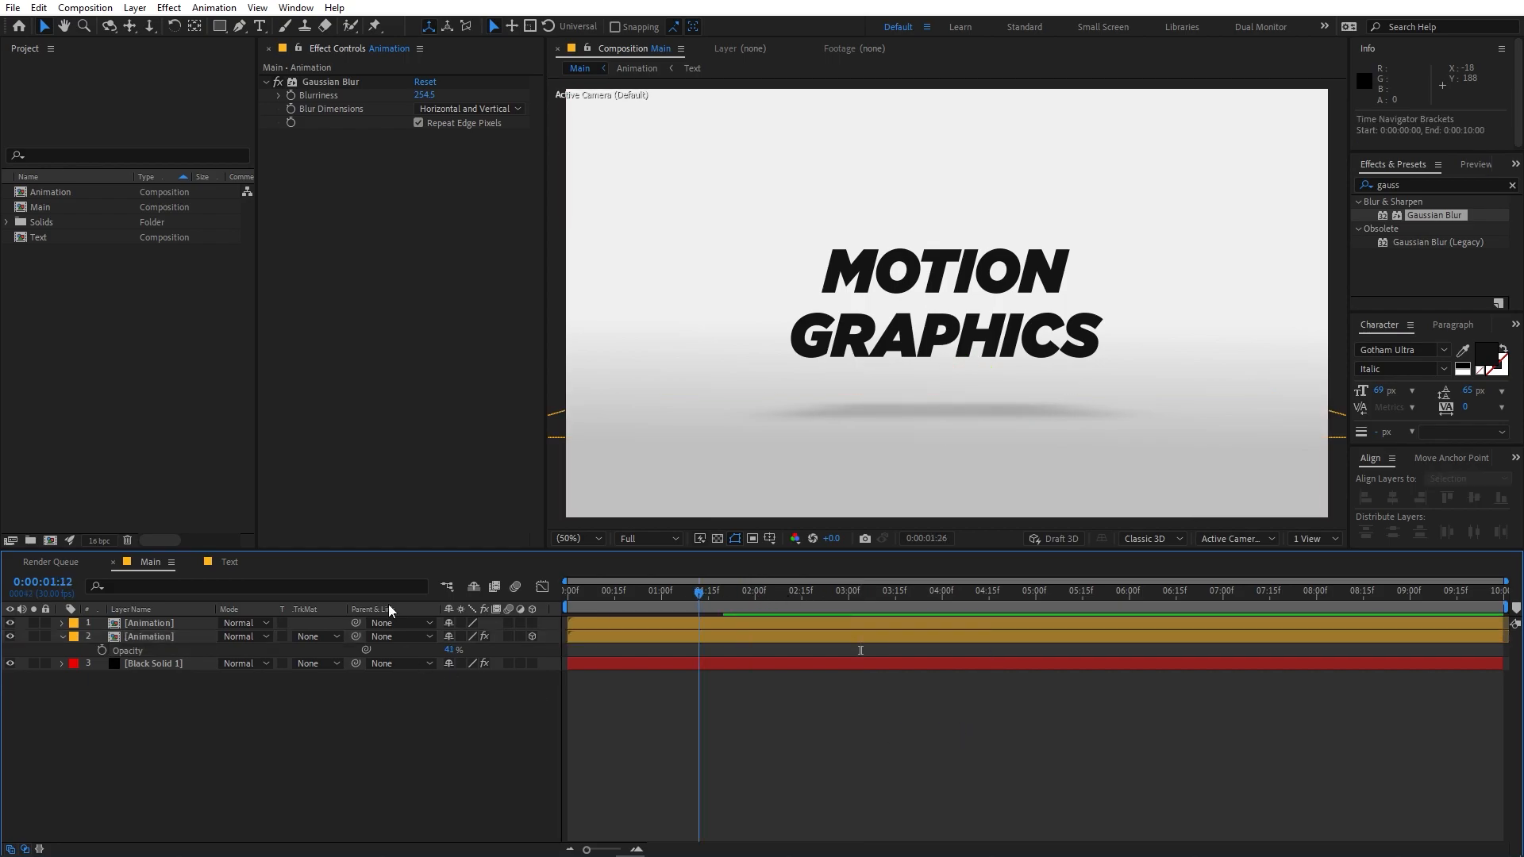
{"action": "key", "text": "space"}
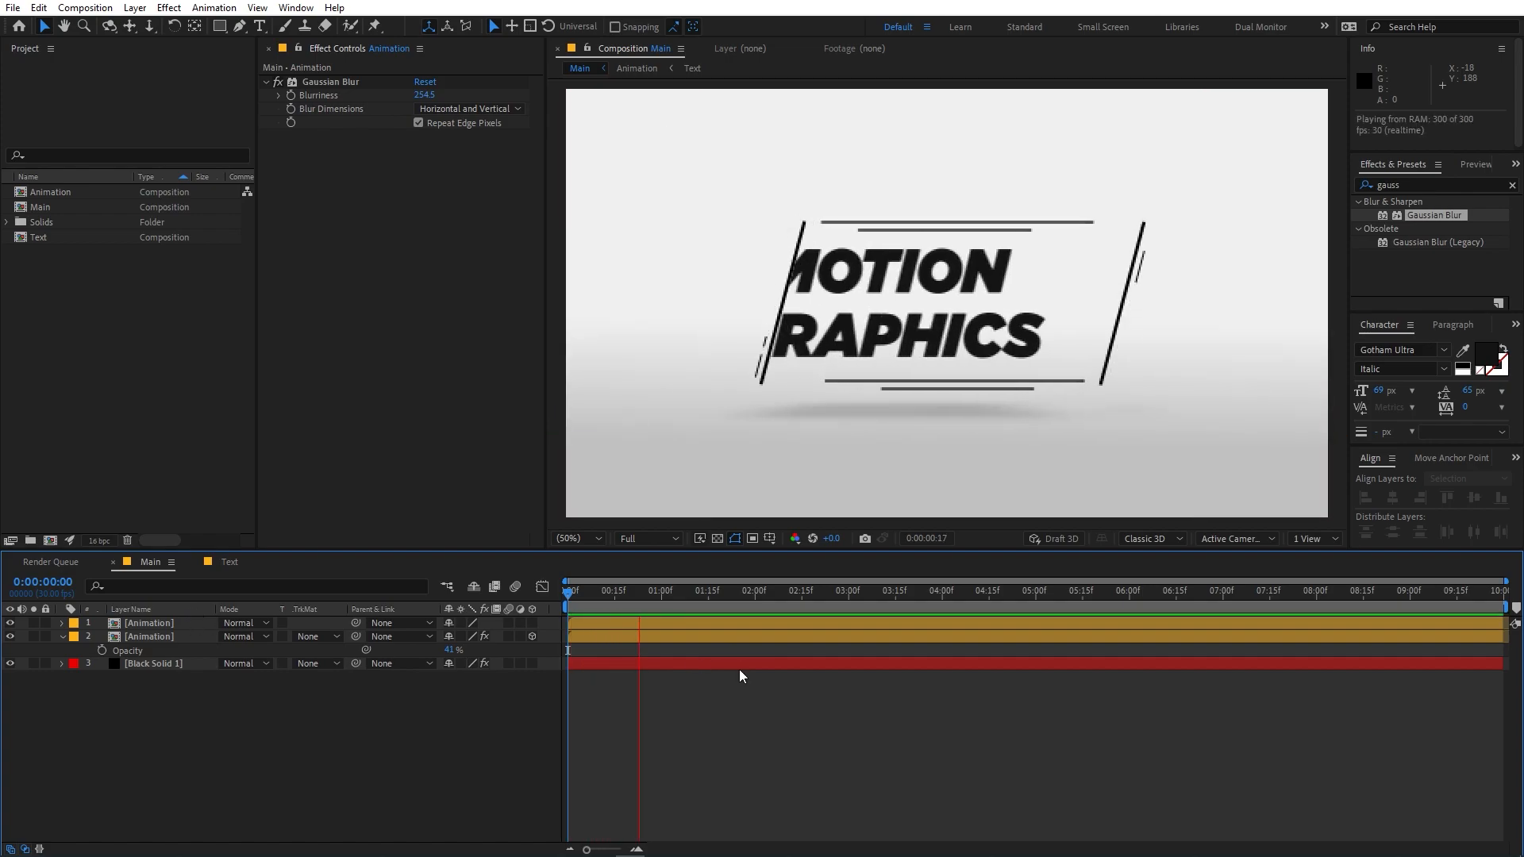
- Move the shadow layer down 50 px to Position 960, 860, 0 and replay the animation
{"action": "left_click", "coordinate": [737, 636]}
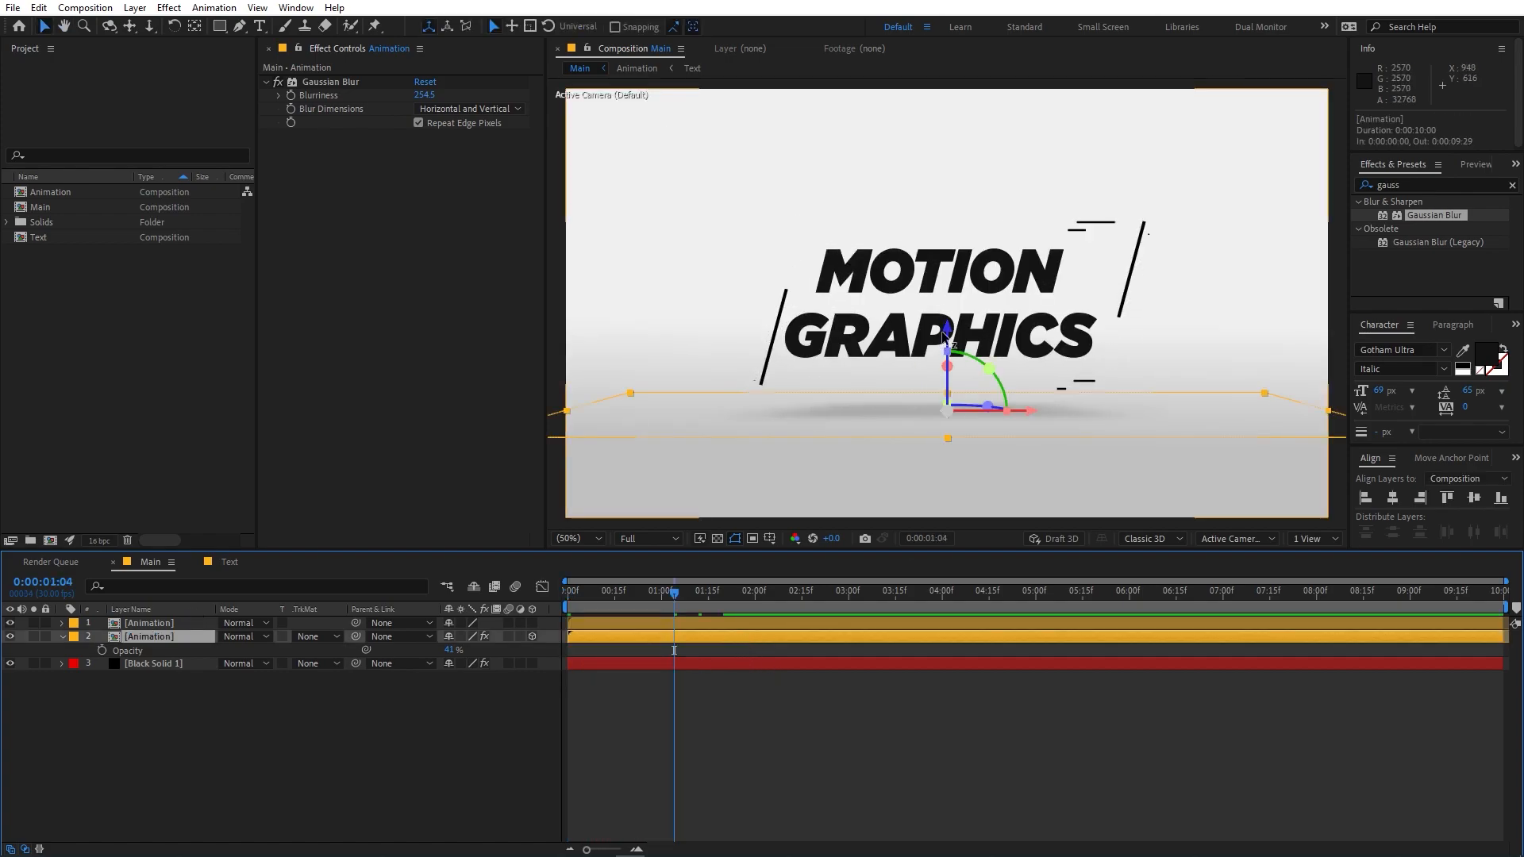
{"action": "left_click_drag", "start_coordinate": [947, 333], "coordinate": [948, 354]}
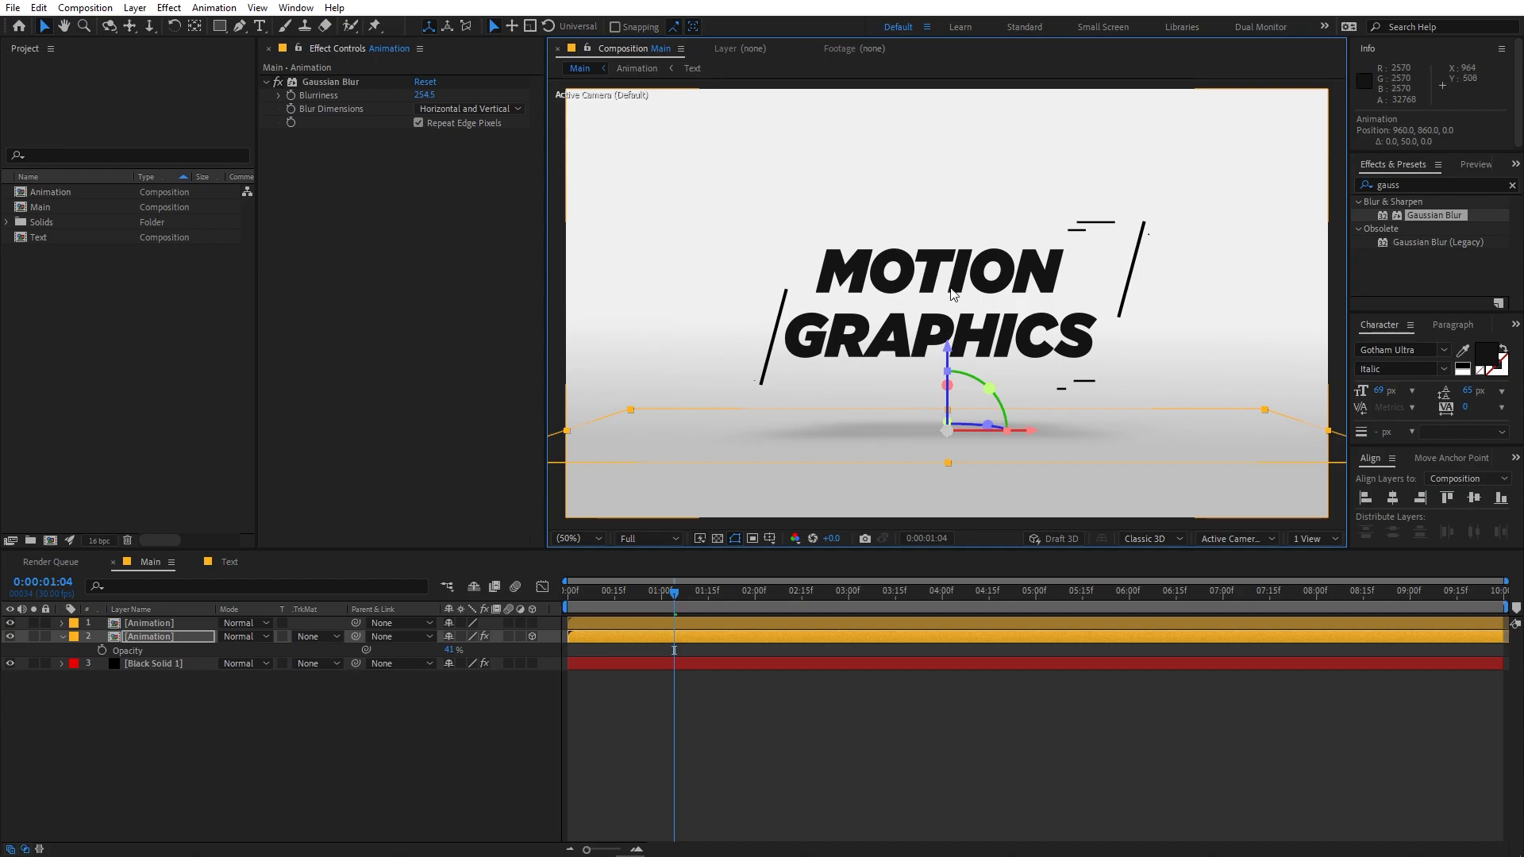
{"action": "left_click", "coordinate": [954, 288]}
{"action": "key", "text": "space"}
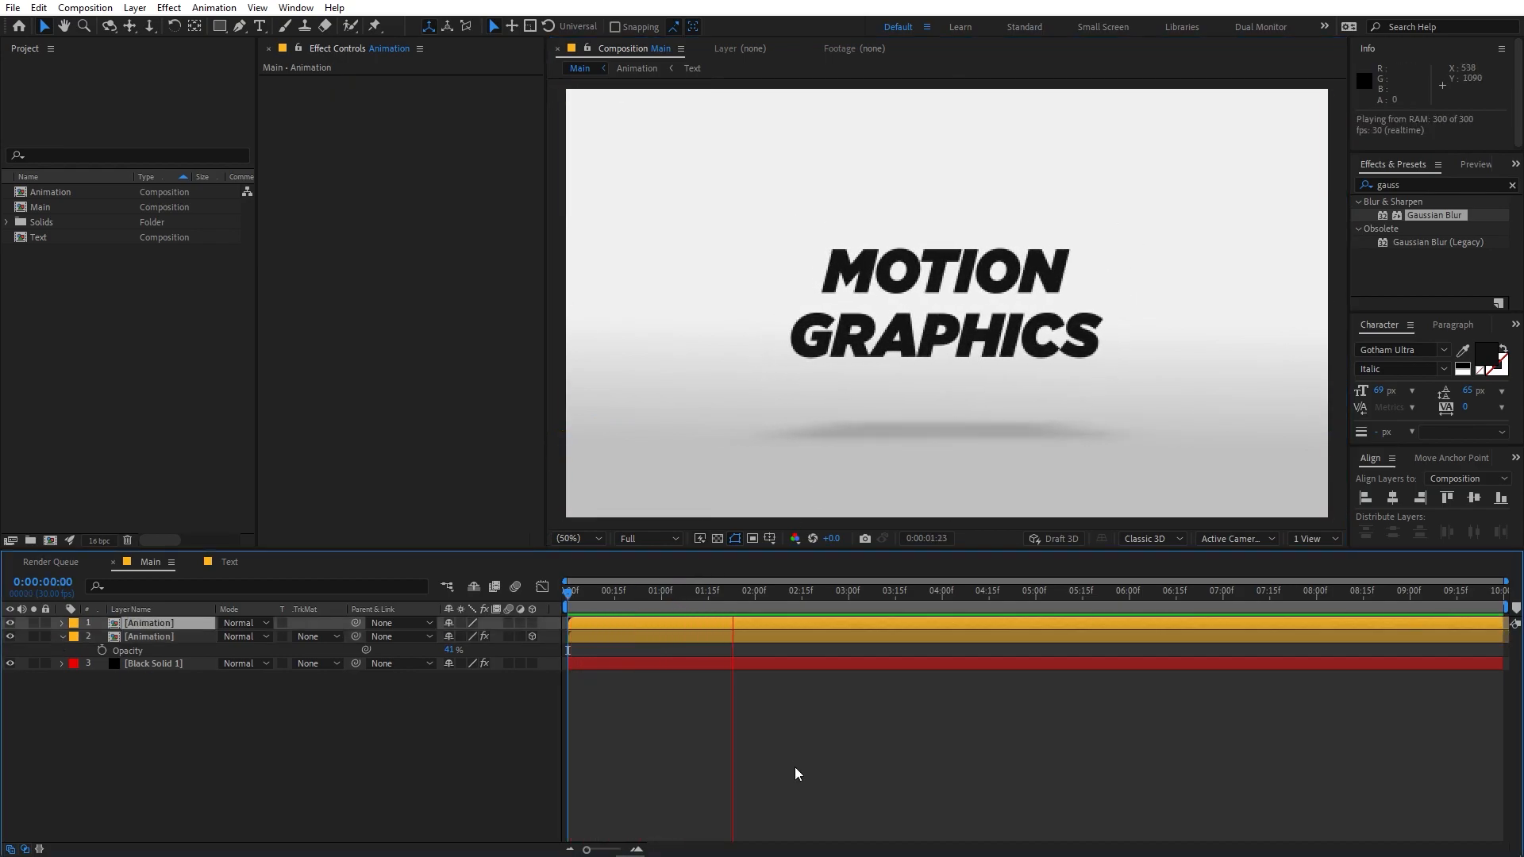
{"action": "left_click", "coordinate": [807, 675]}
{"action": "key", "text": "space"}
{"action": "key", "text": "space"}
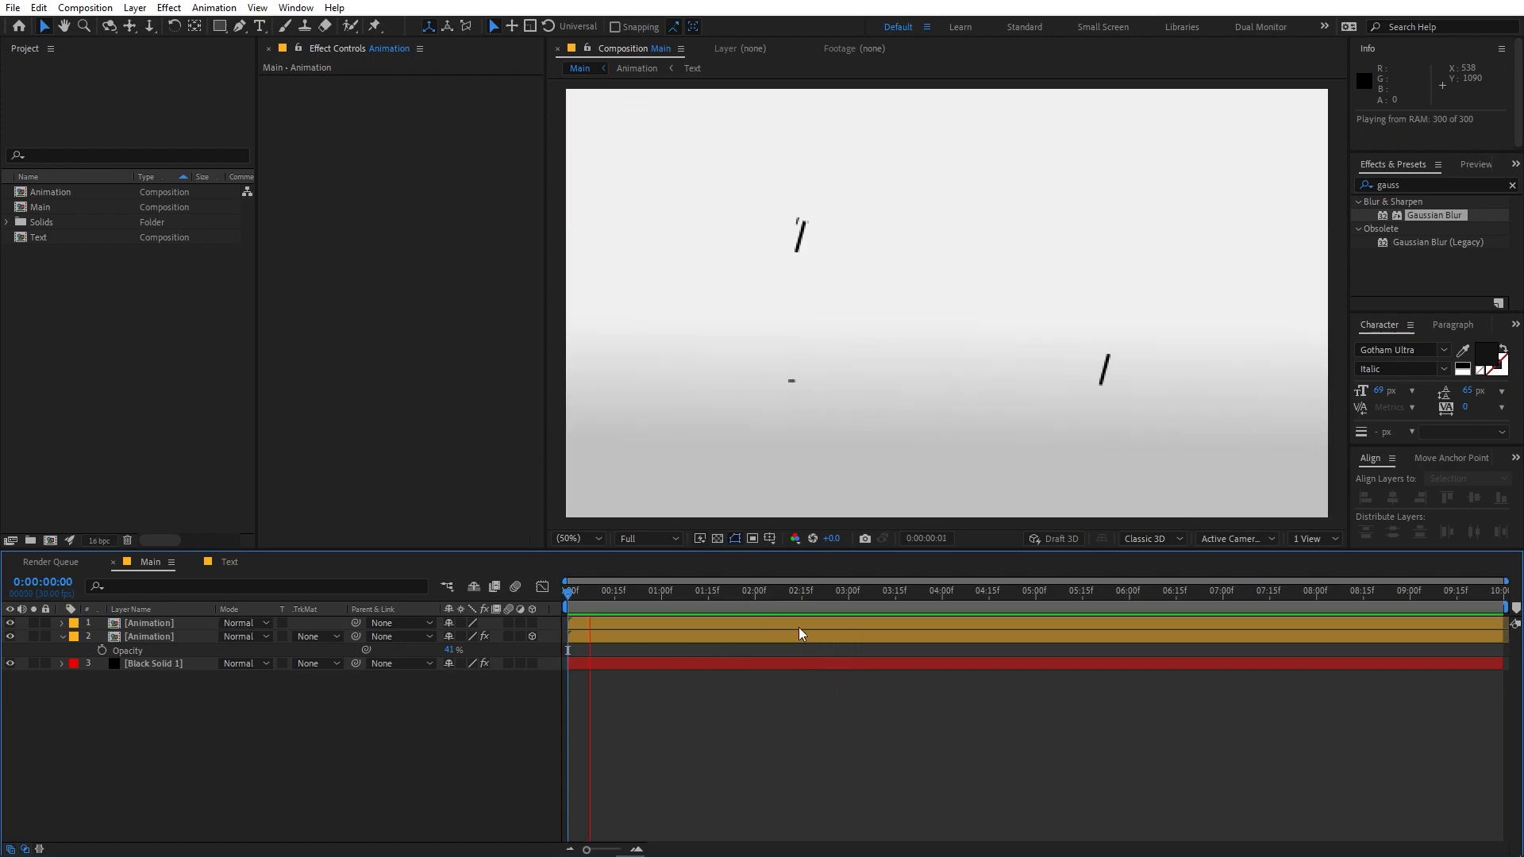
{"action": "key", "text": "space"}
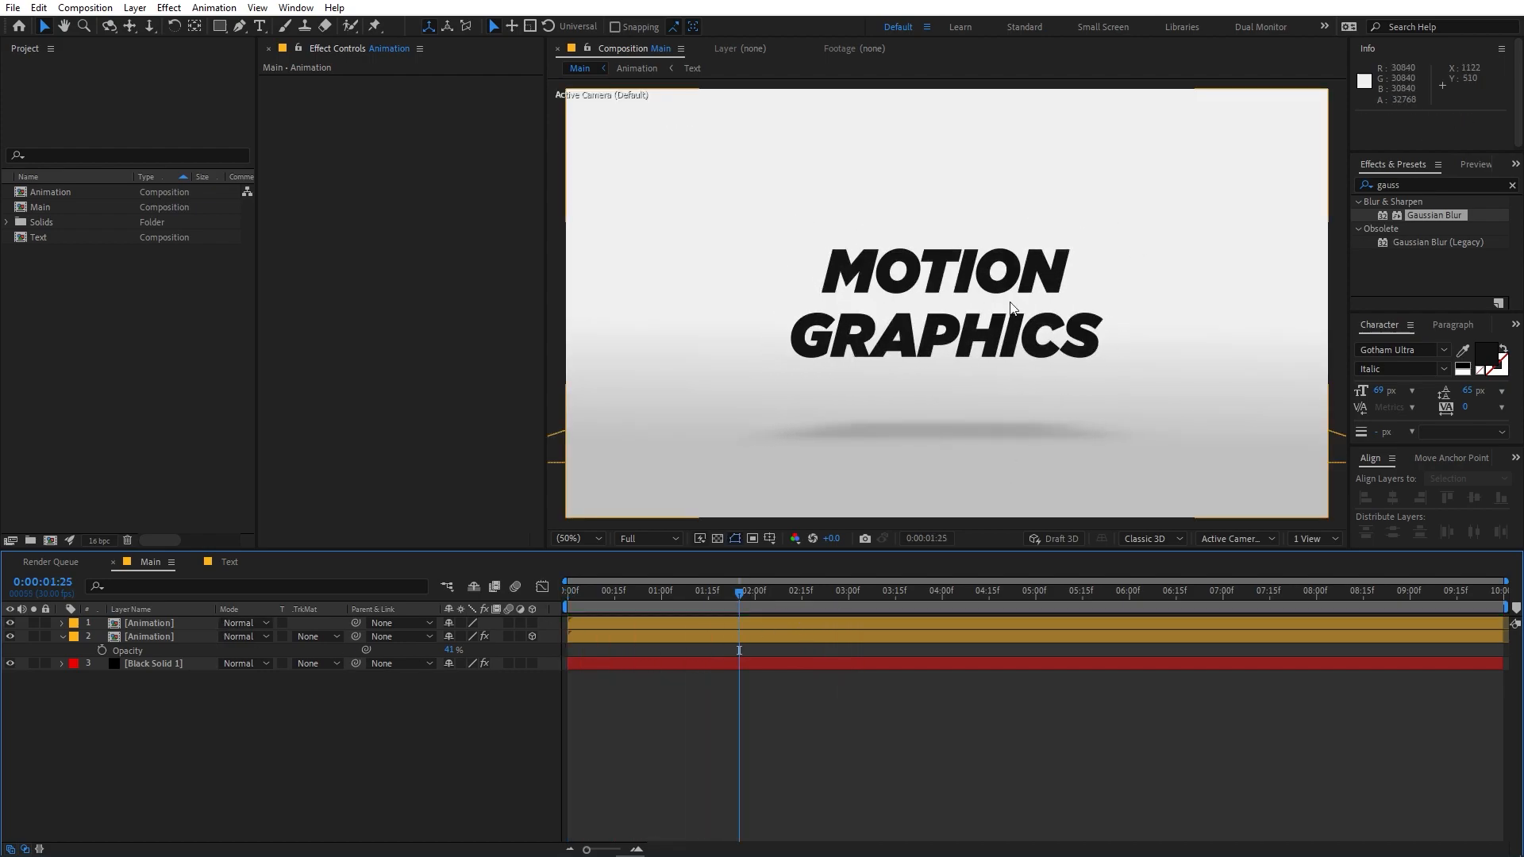
- View the Text composition, and open the Animation precomposition from Main at 0:00:00:27
{"action": "left_click", "coordinate": [227, 560]}
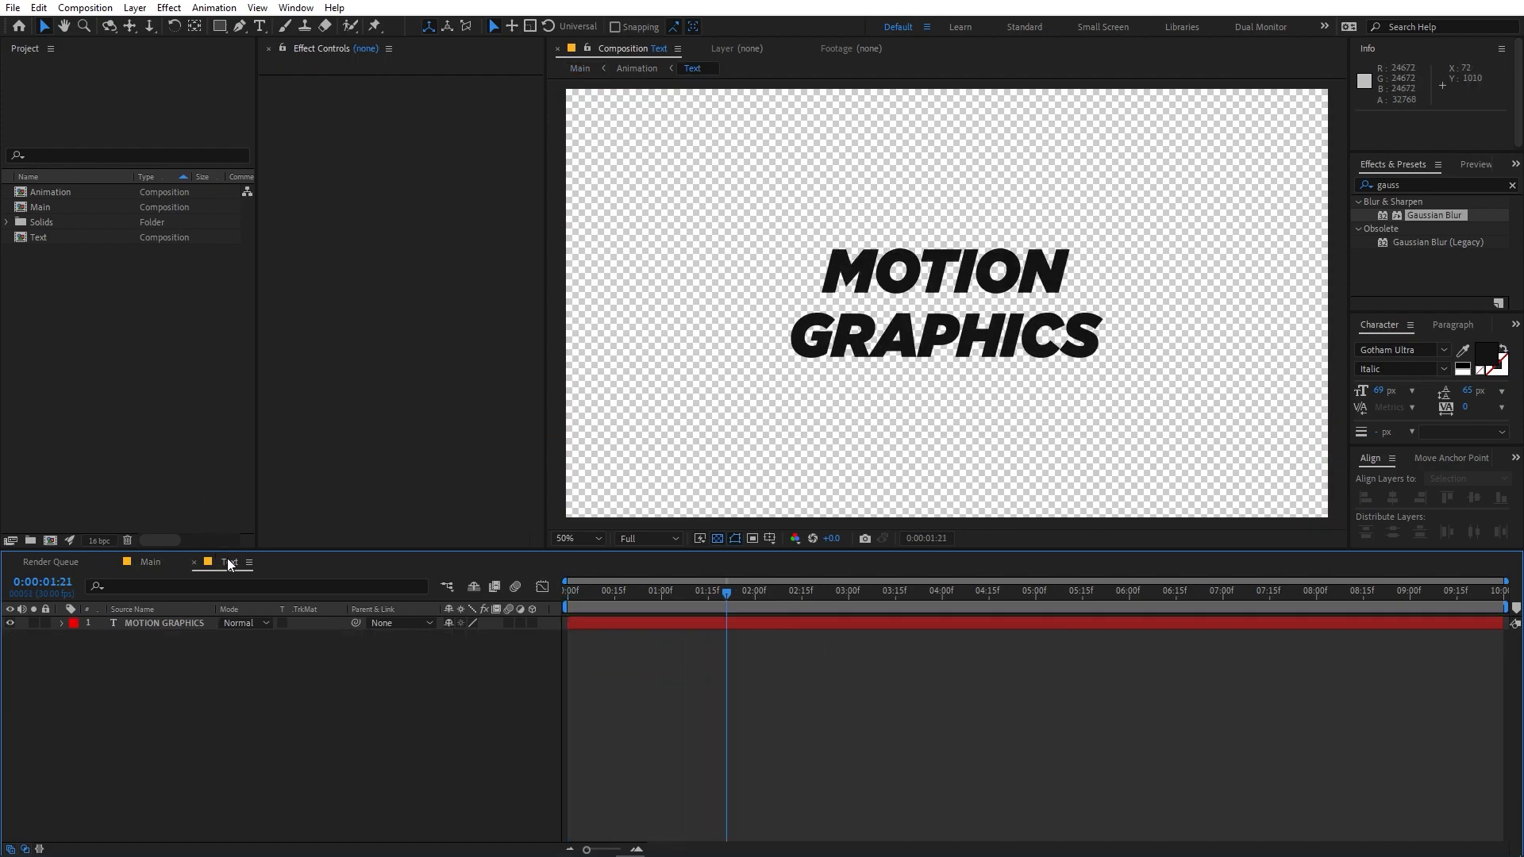
{"action": "key", "text": "shift+Escape"}
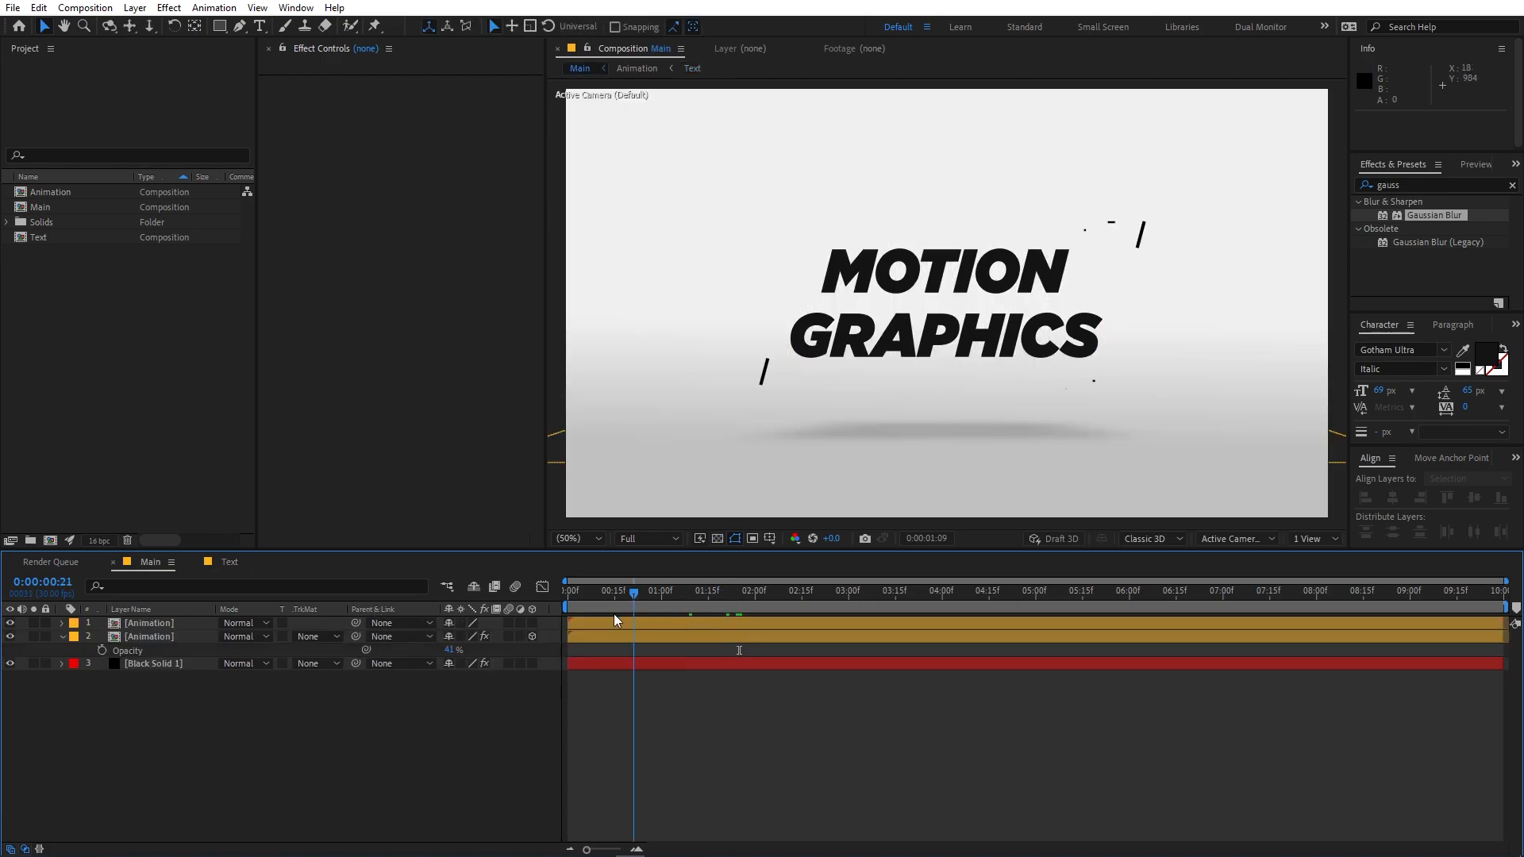
{"action": "key", "text": "space"}
{"action": "double_click", "coordinate": [157, 637]}
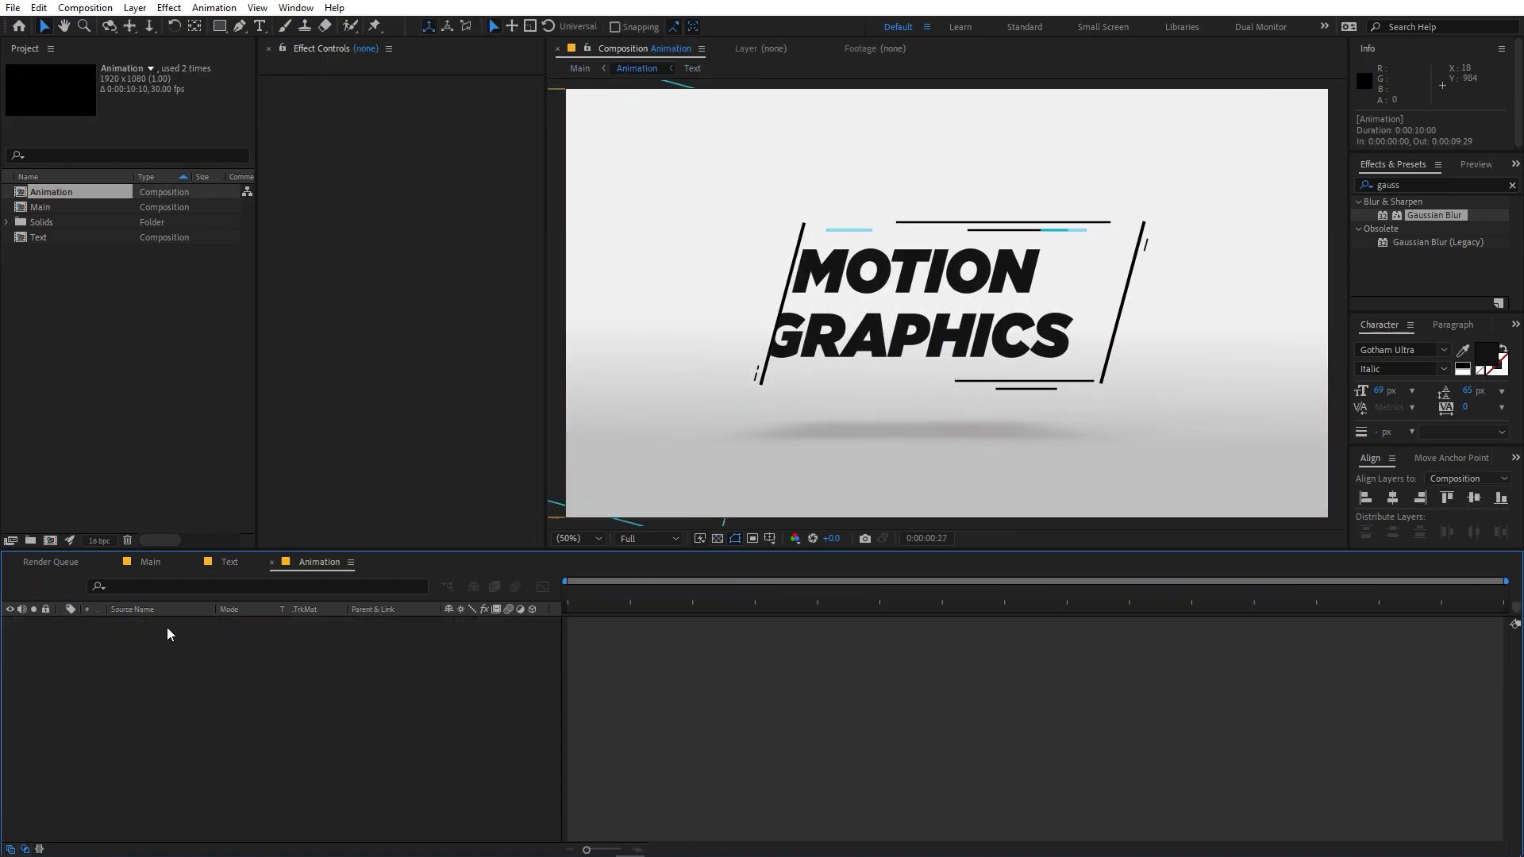
- Replace the title in the Text composition with YOUTUBE and CHANNEL on two lines, and return to the Main composition
{"action": "left_click", "coordinate": [164, 756]}
{"action": "double_click", "coordinate": [164, 756]}
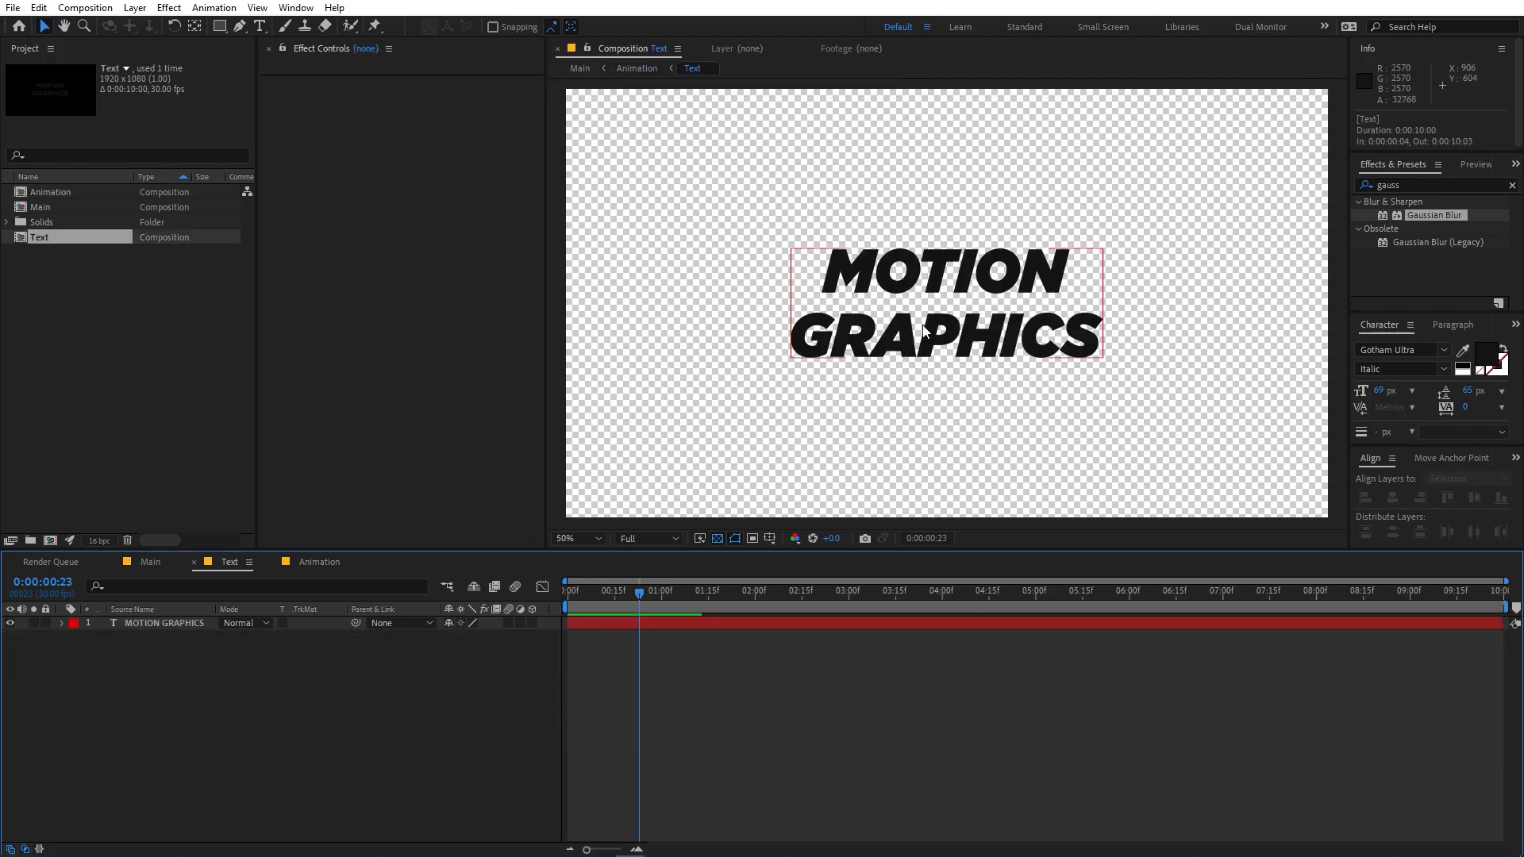
{"action": "double_click", "coordinate": [935, 279]}
{"action": "type", "text": "YOUTUBE"}
{"action": "key", "text": "Return"}
{"action": "type", "text": "CHANNEL"}
{"action": "left_click", "coordinate": [150, 562]}
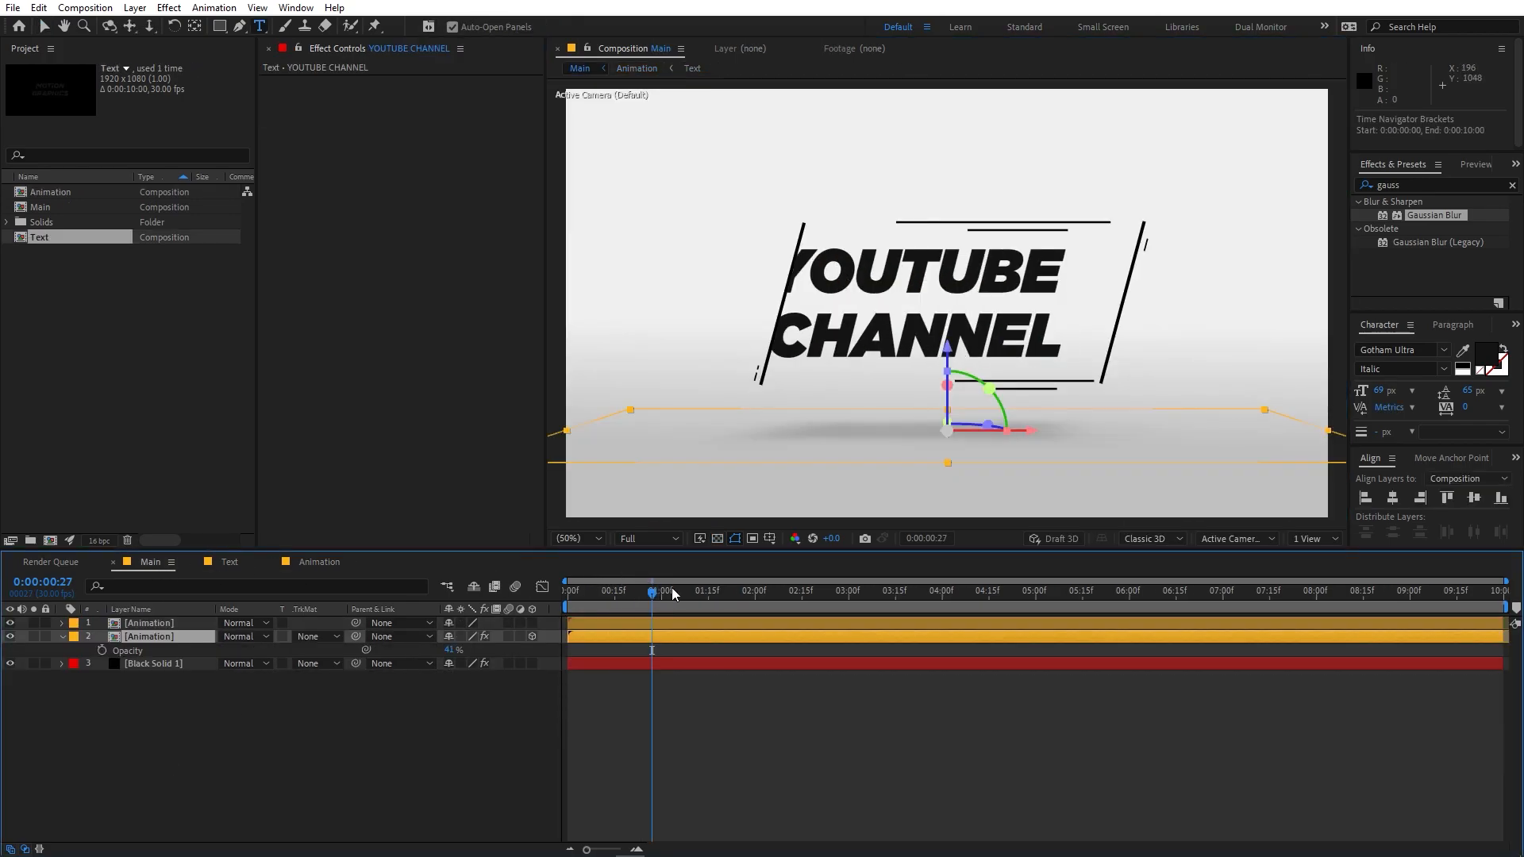
- Scrub through Main and play the animation from the start with the replaced title text
{"action": "left_click_drag", "start_coordinate": [690, 603], "coordinate": [747, 603]}
{"action": "key", "text": "space"}
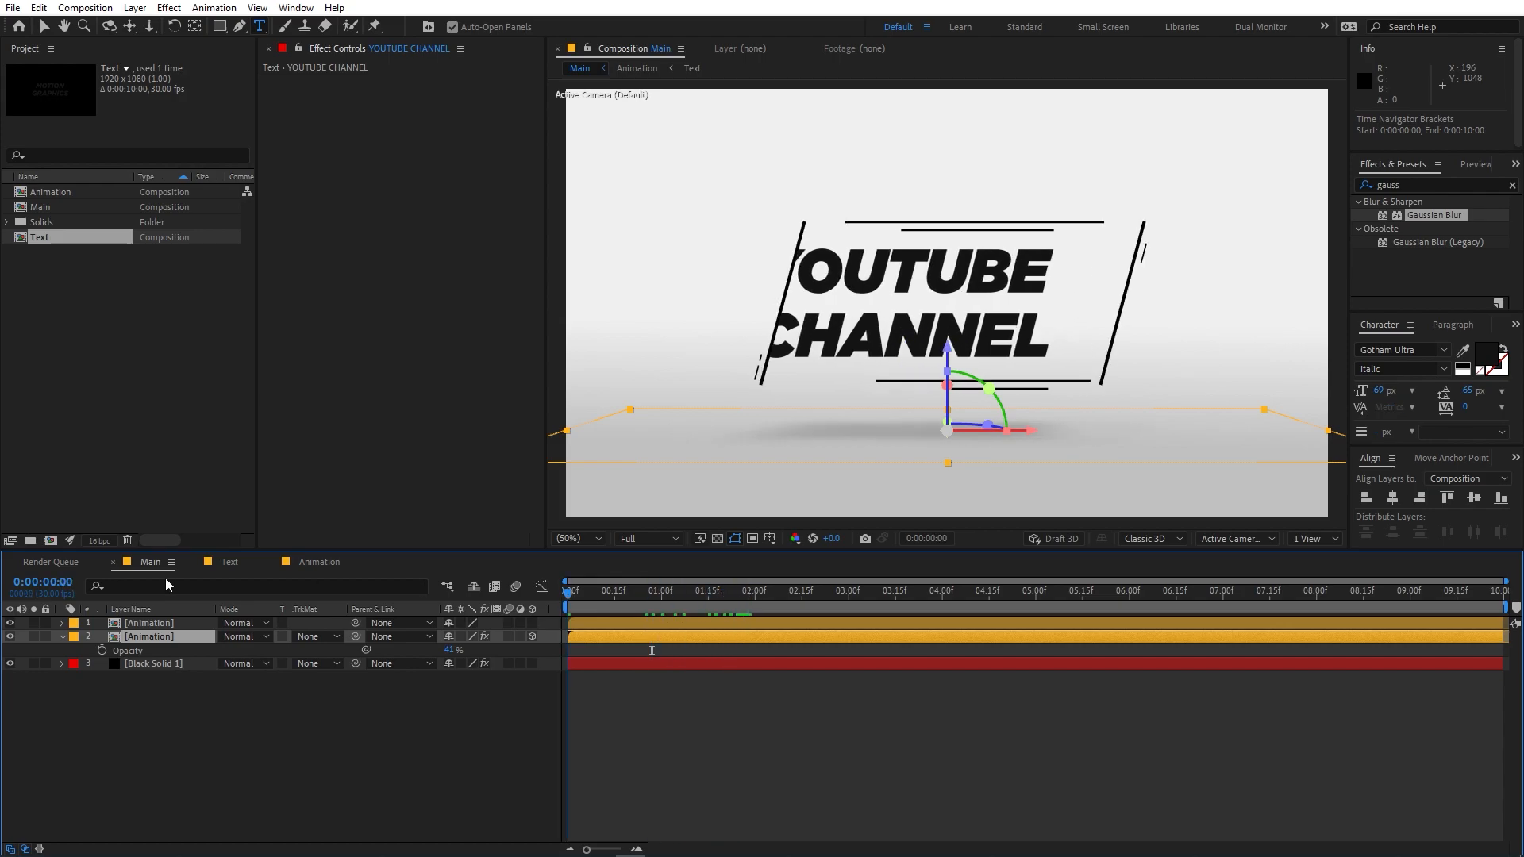
{"action": "key", "text": "space"}
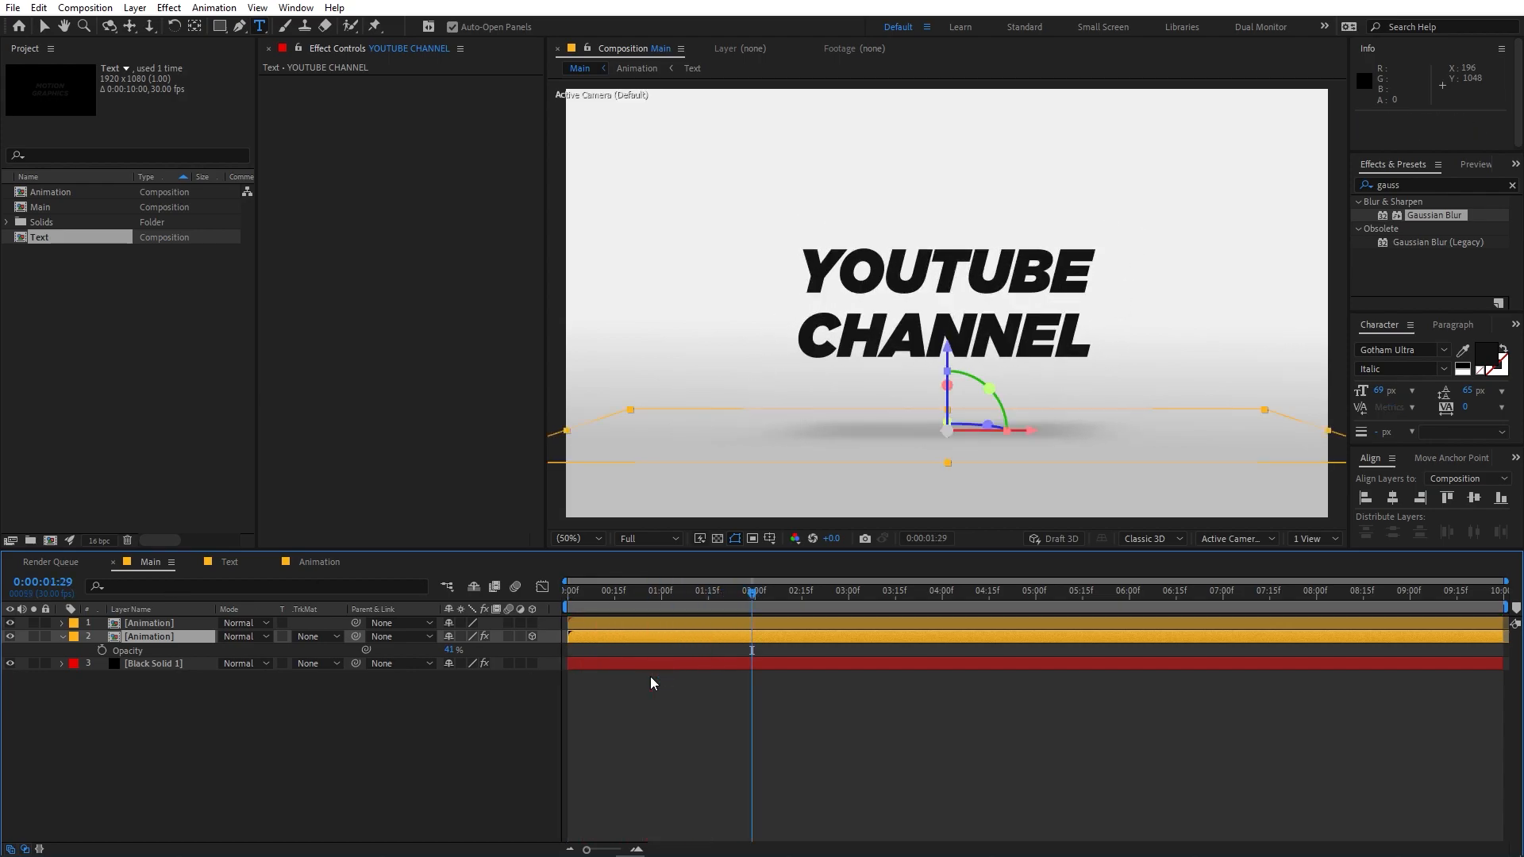
- End Main's work area at 0:00:01:24 and preview the title animation within that range
{"action": "left_click_drag", "start_coordinate": [653, 601], "coordinate": [721, 635]}
{"action": "key", "text": "n"}
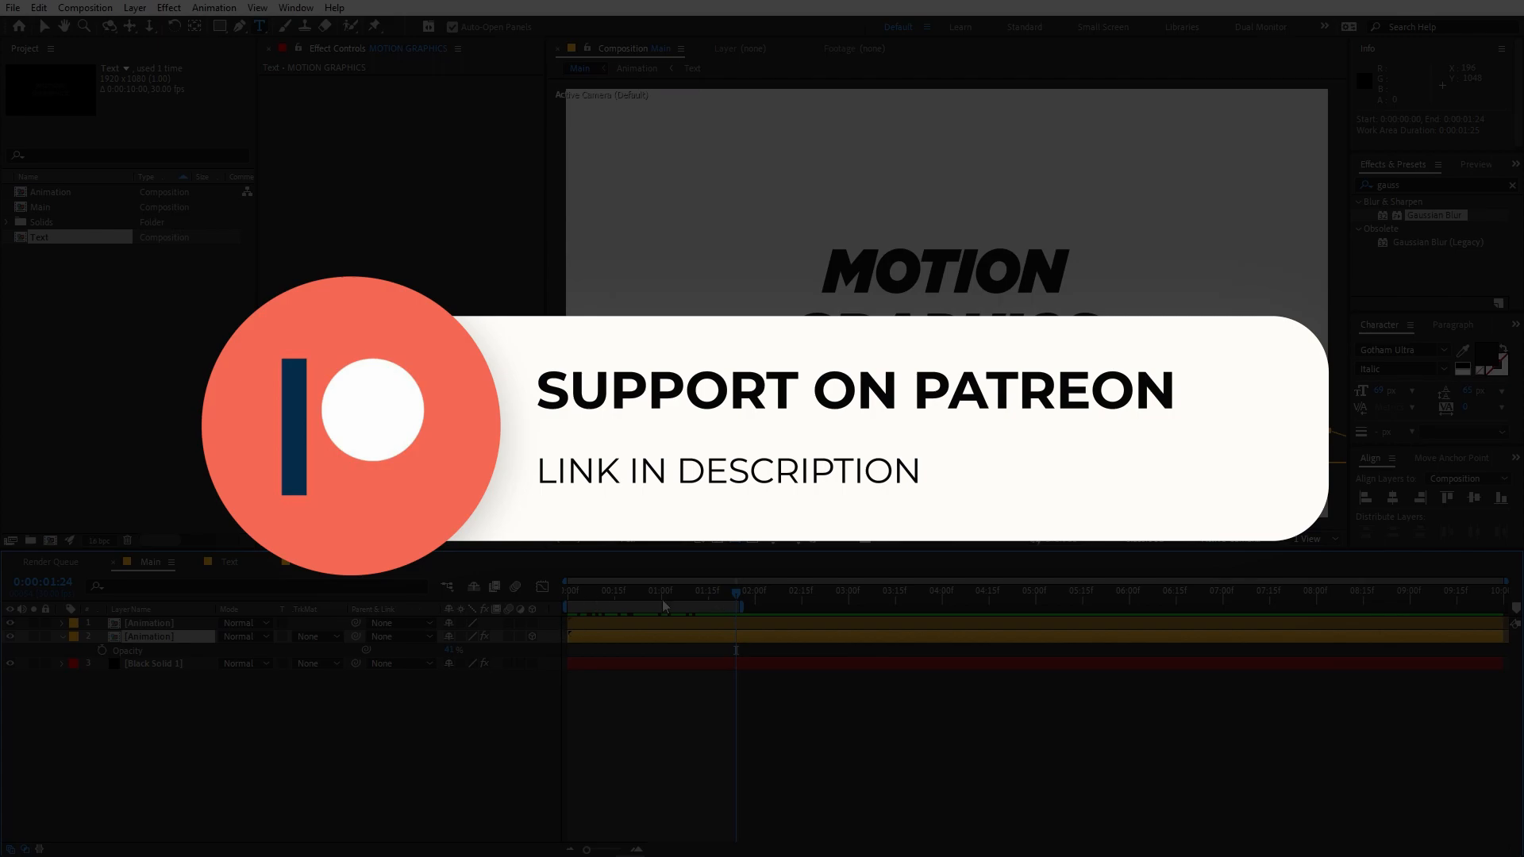
{"action": "key", "text": "space"}
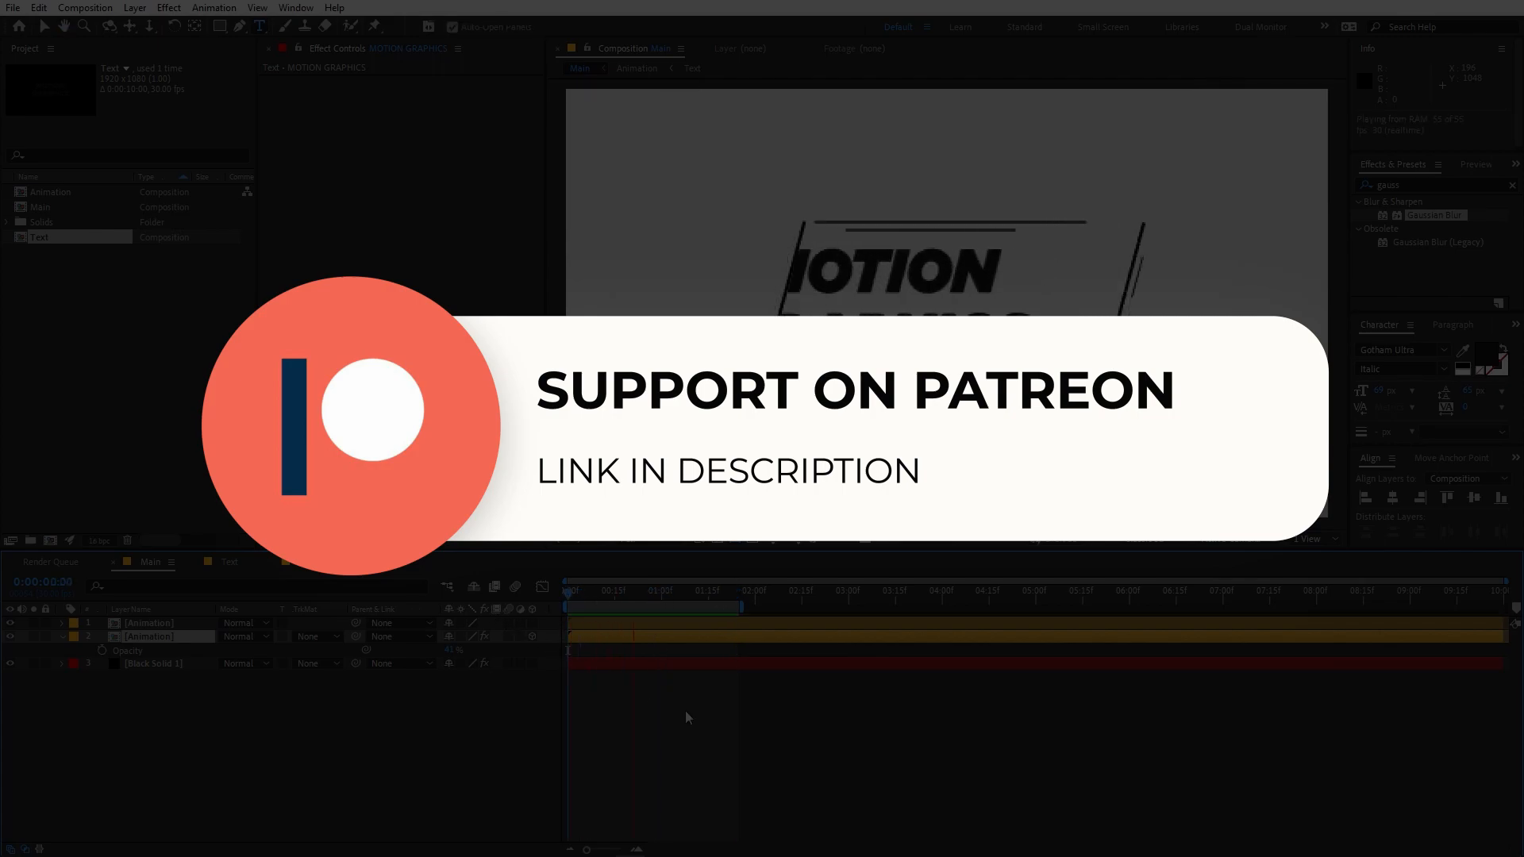